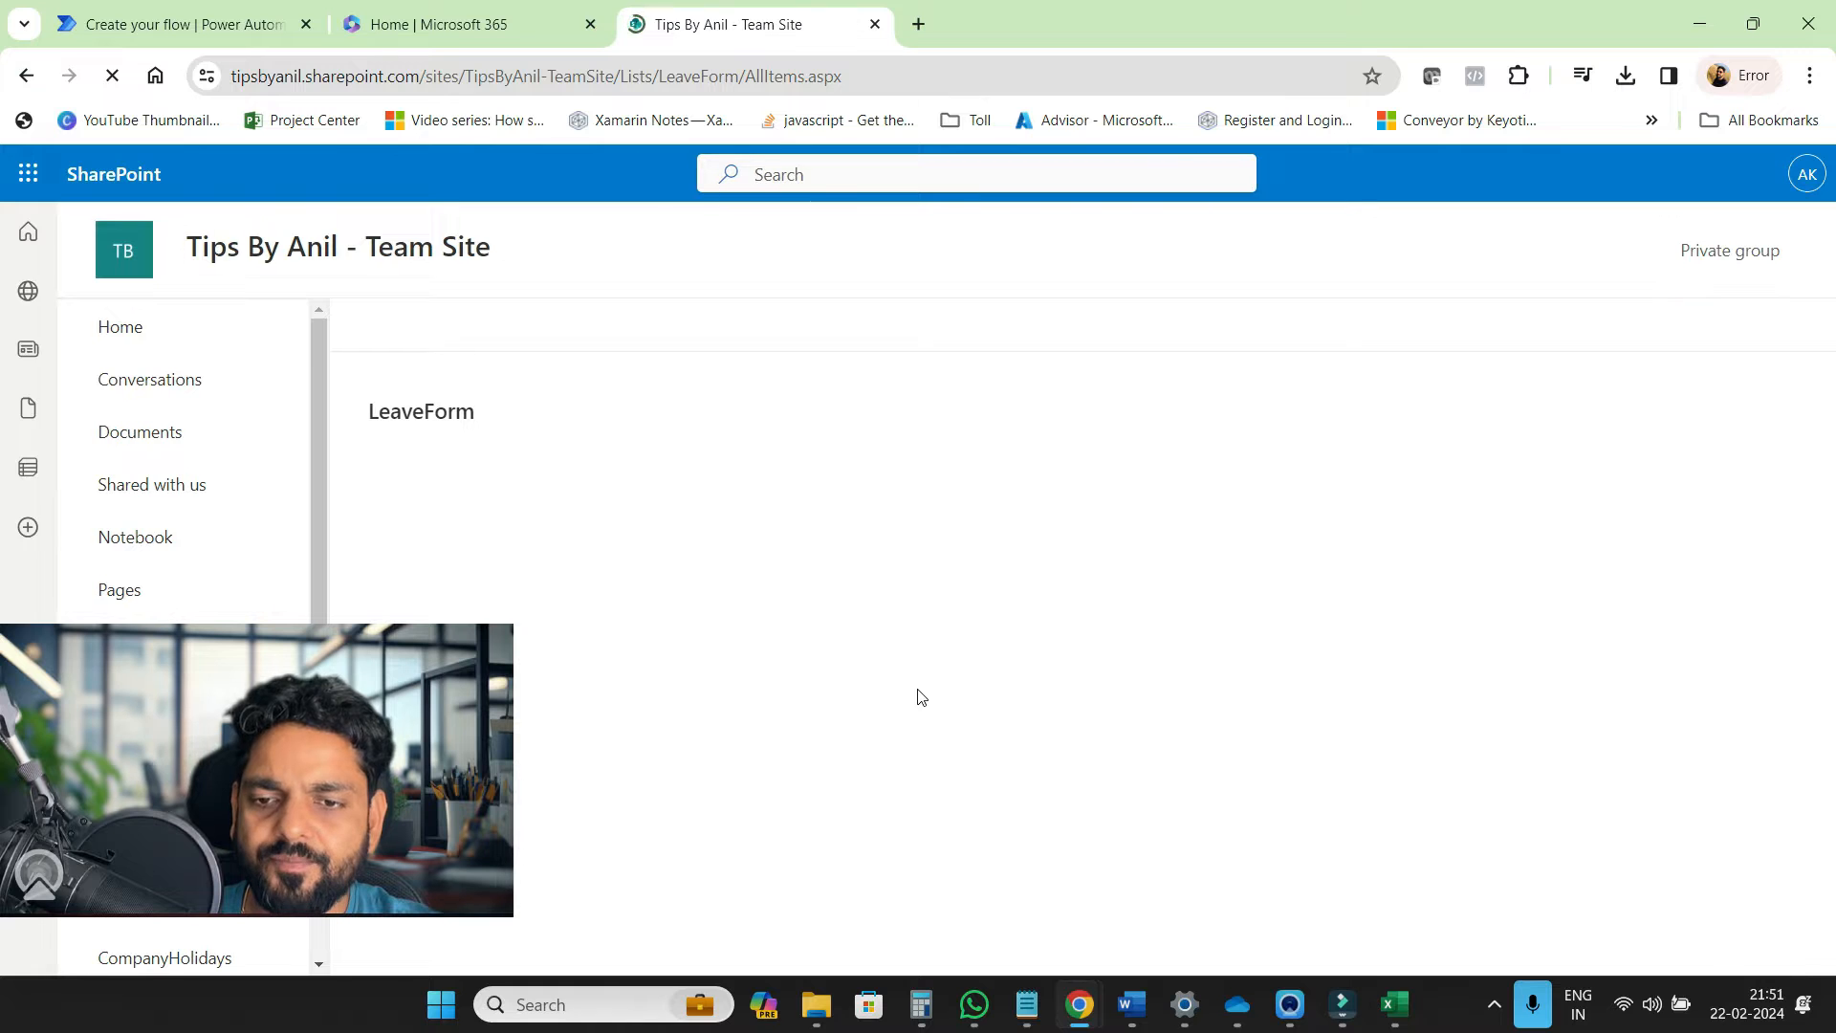
Search the Microsoft 365 home page for 'form' and launch the Forms app
scroll(921, 698, "down", 1)
scroll(922, 698, "up", 1)
scroll(921, 698, "right", 5)
scroll(922, 698, "left", 5)
scroll(921, 698, "right", 5)
scroll(922, 698, "left", 5)
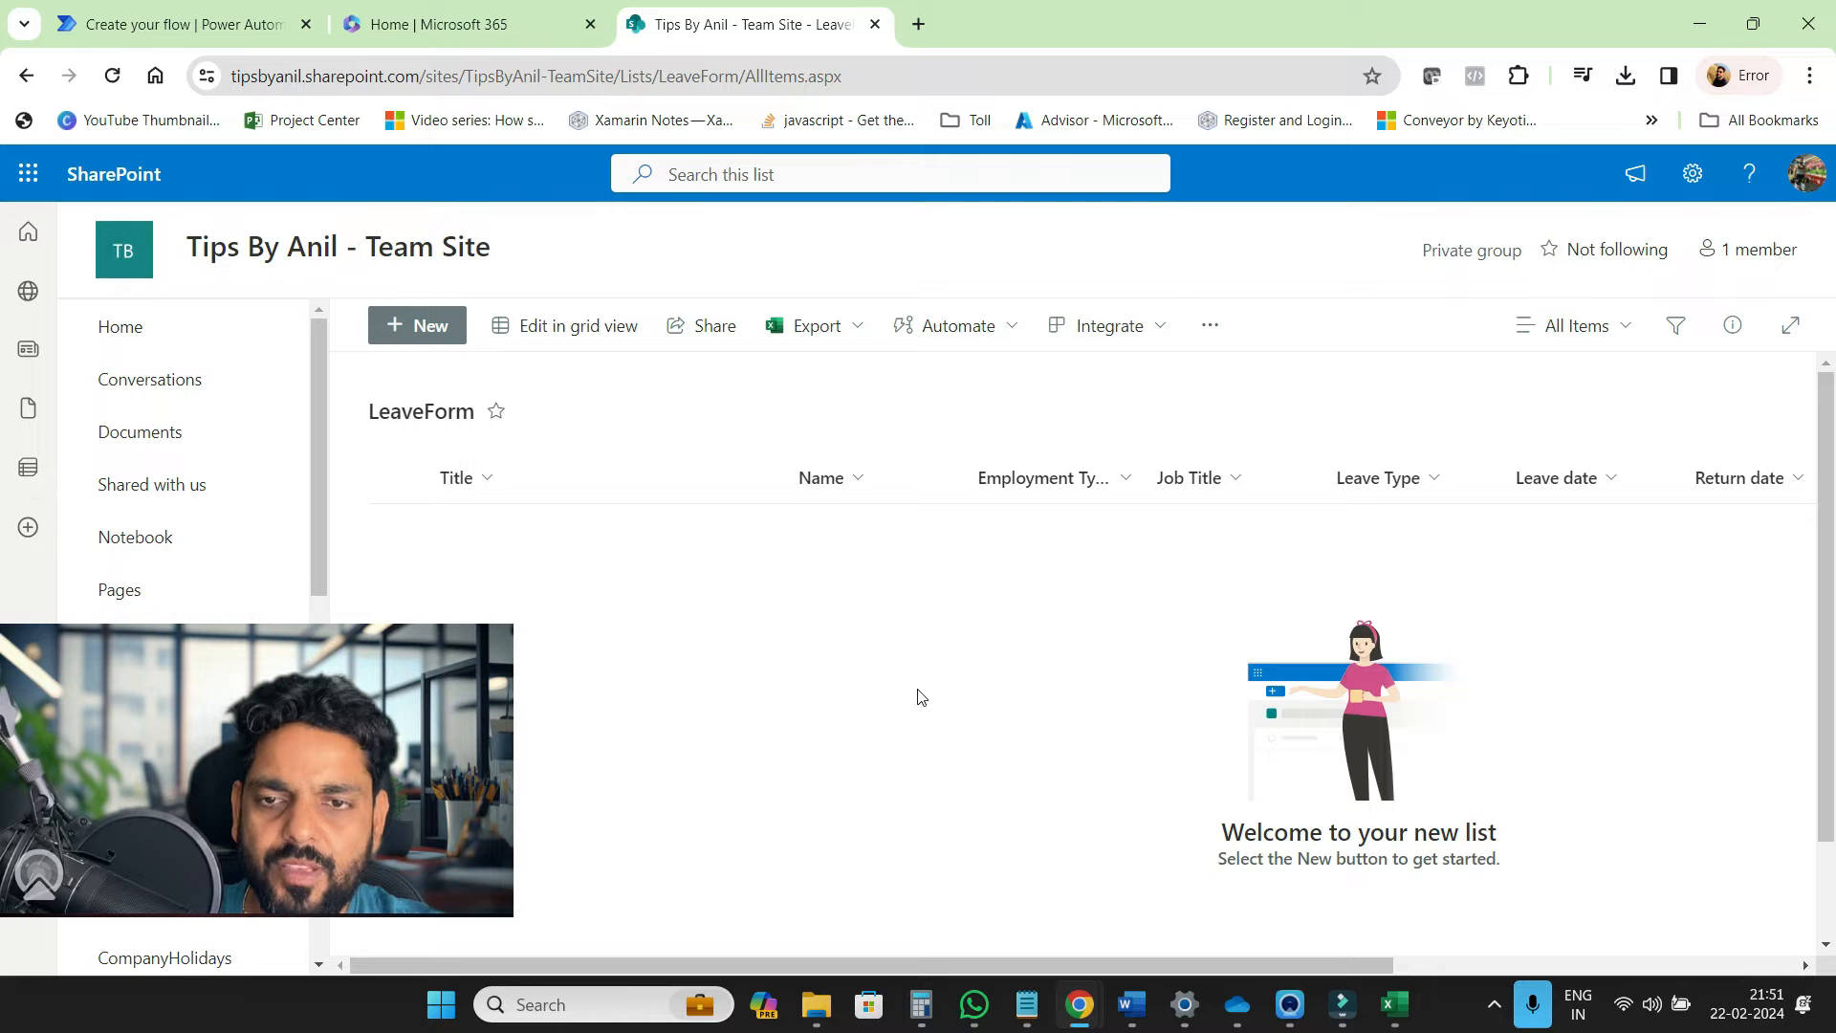
left_click(492, 29)
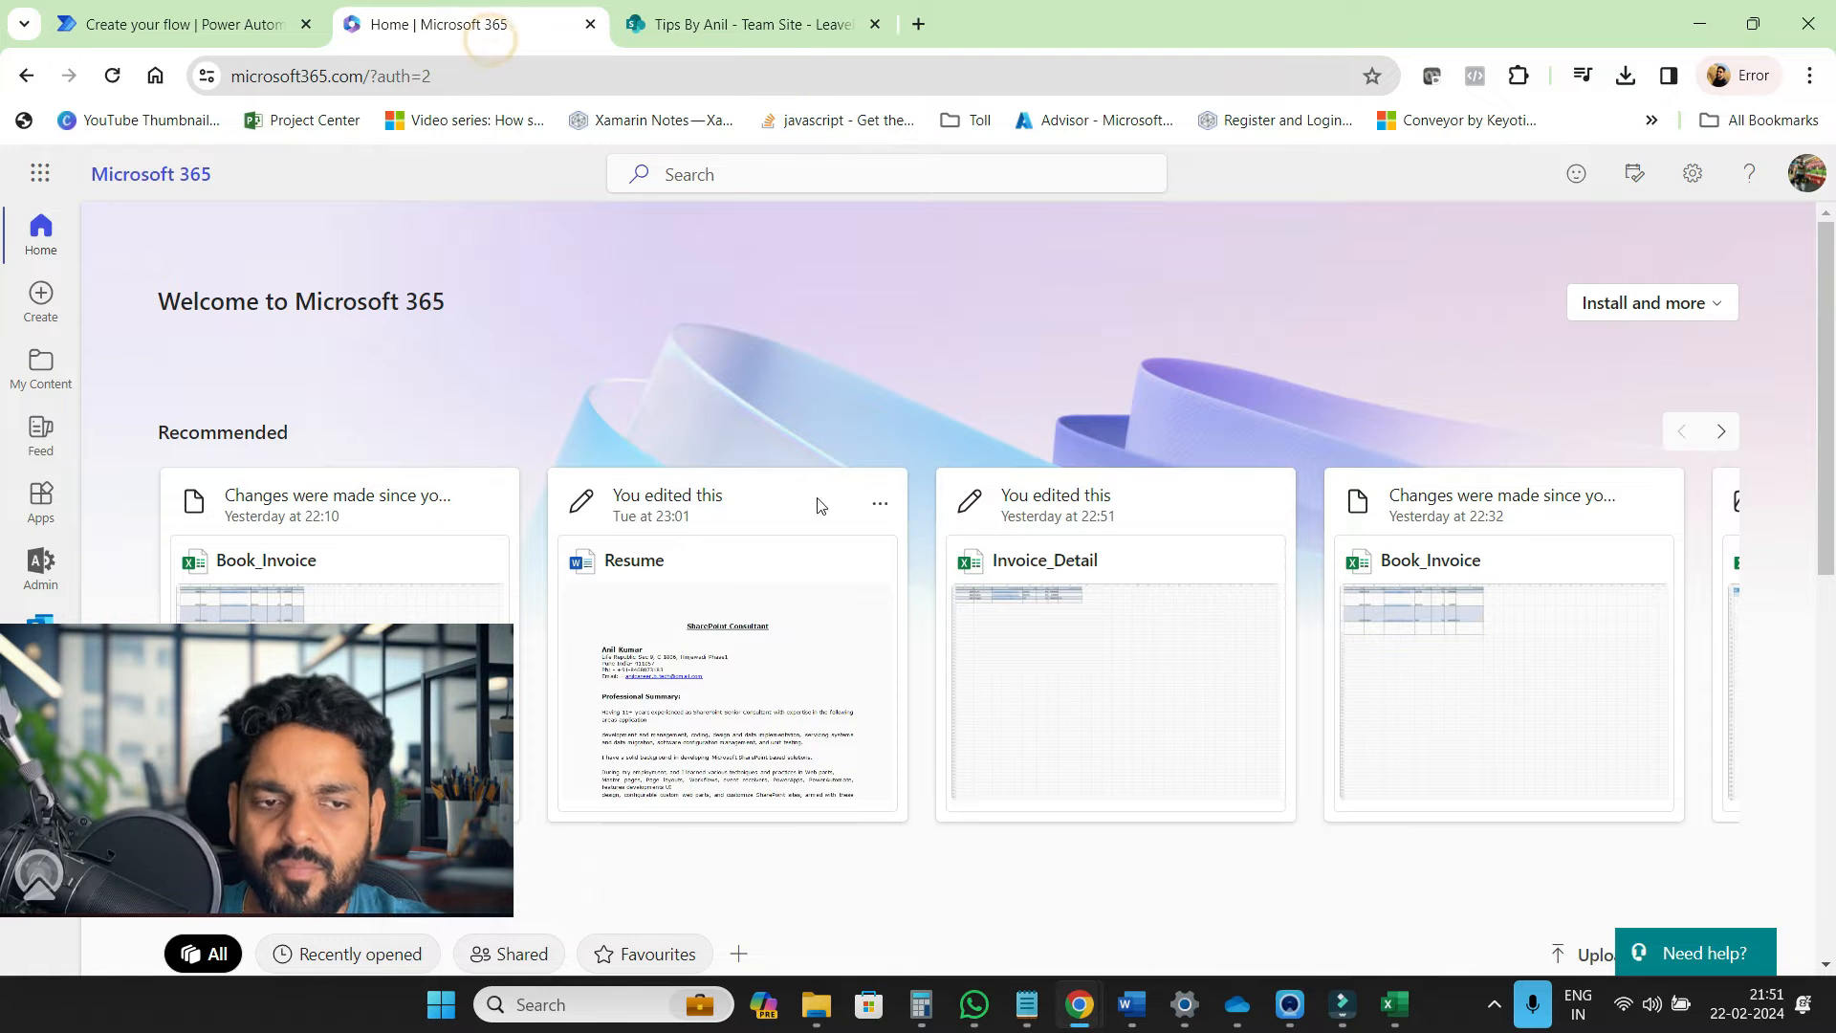
left_click(742, 170)
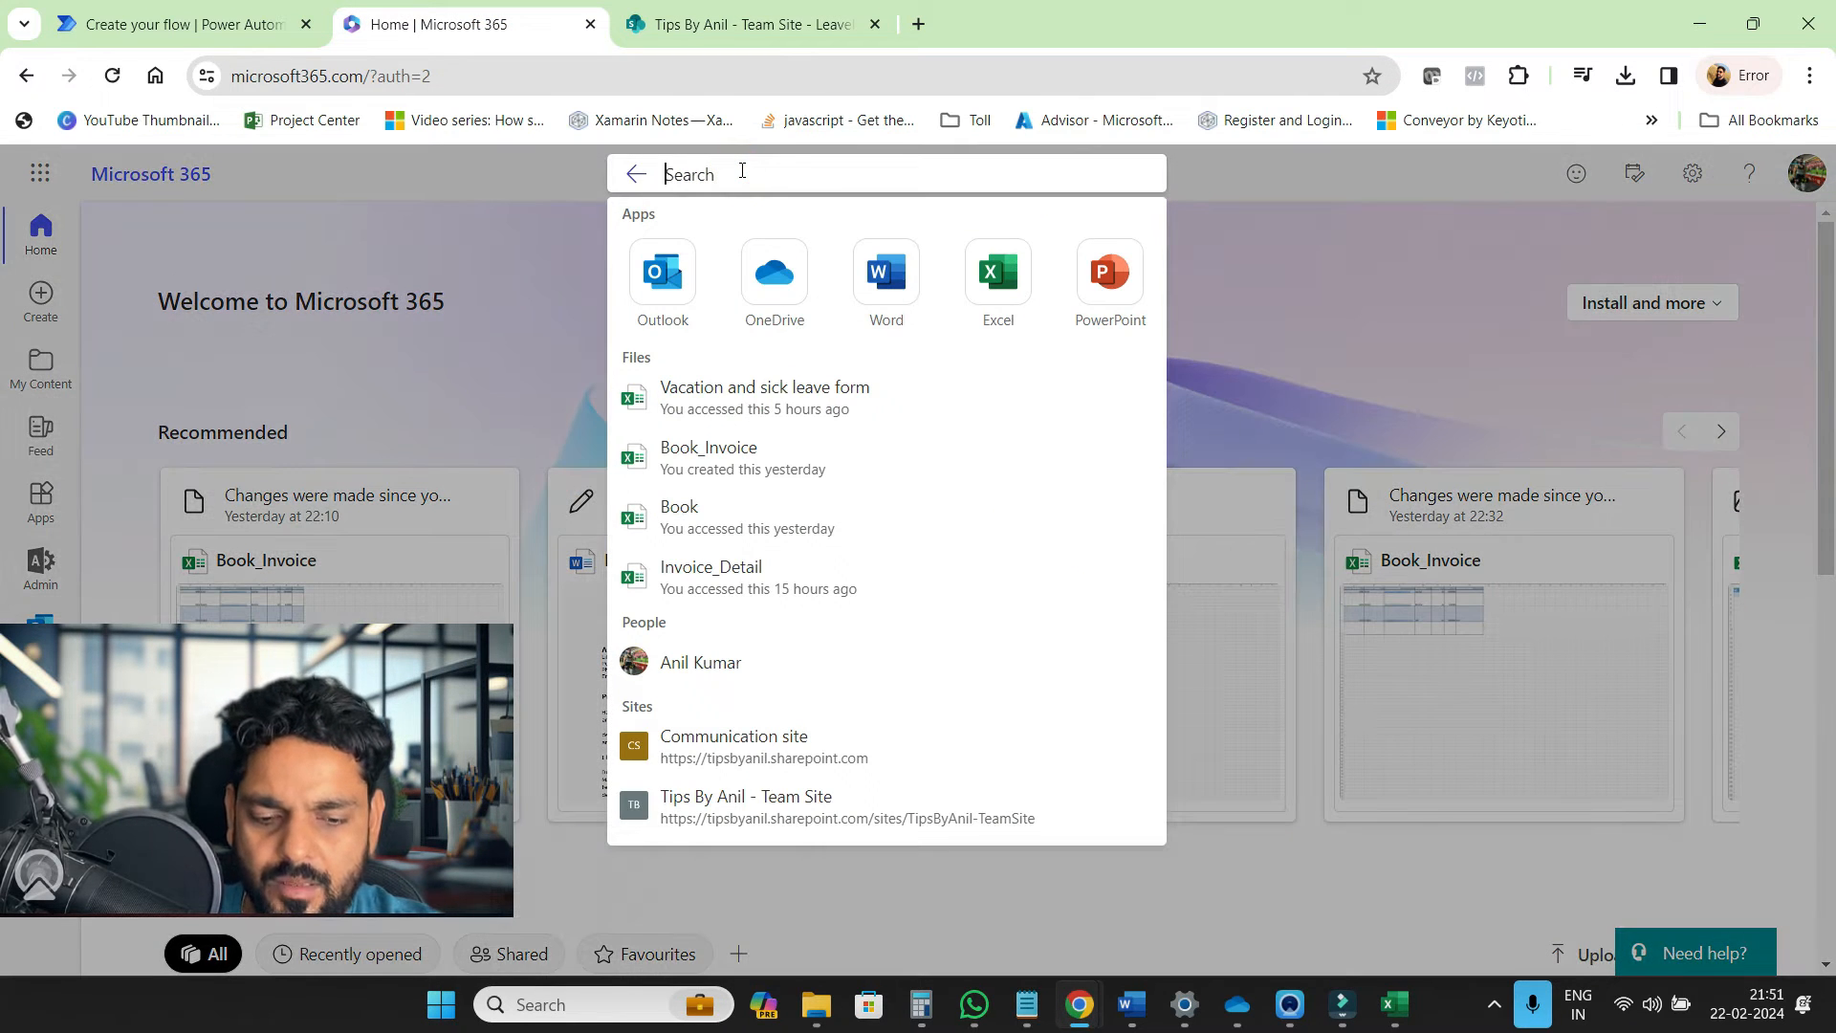
type("form")
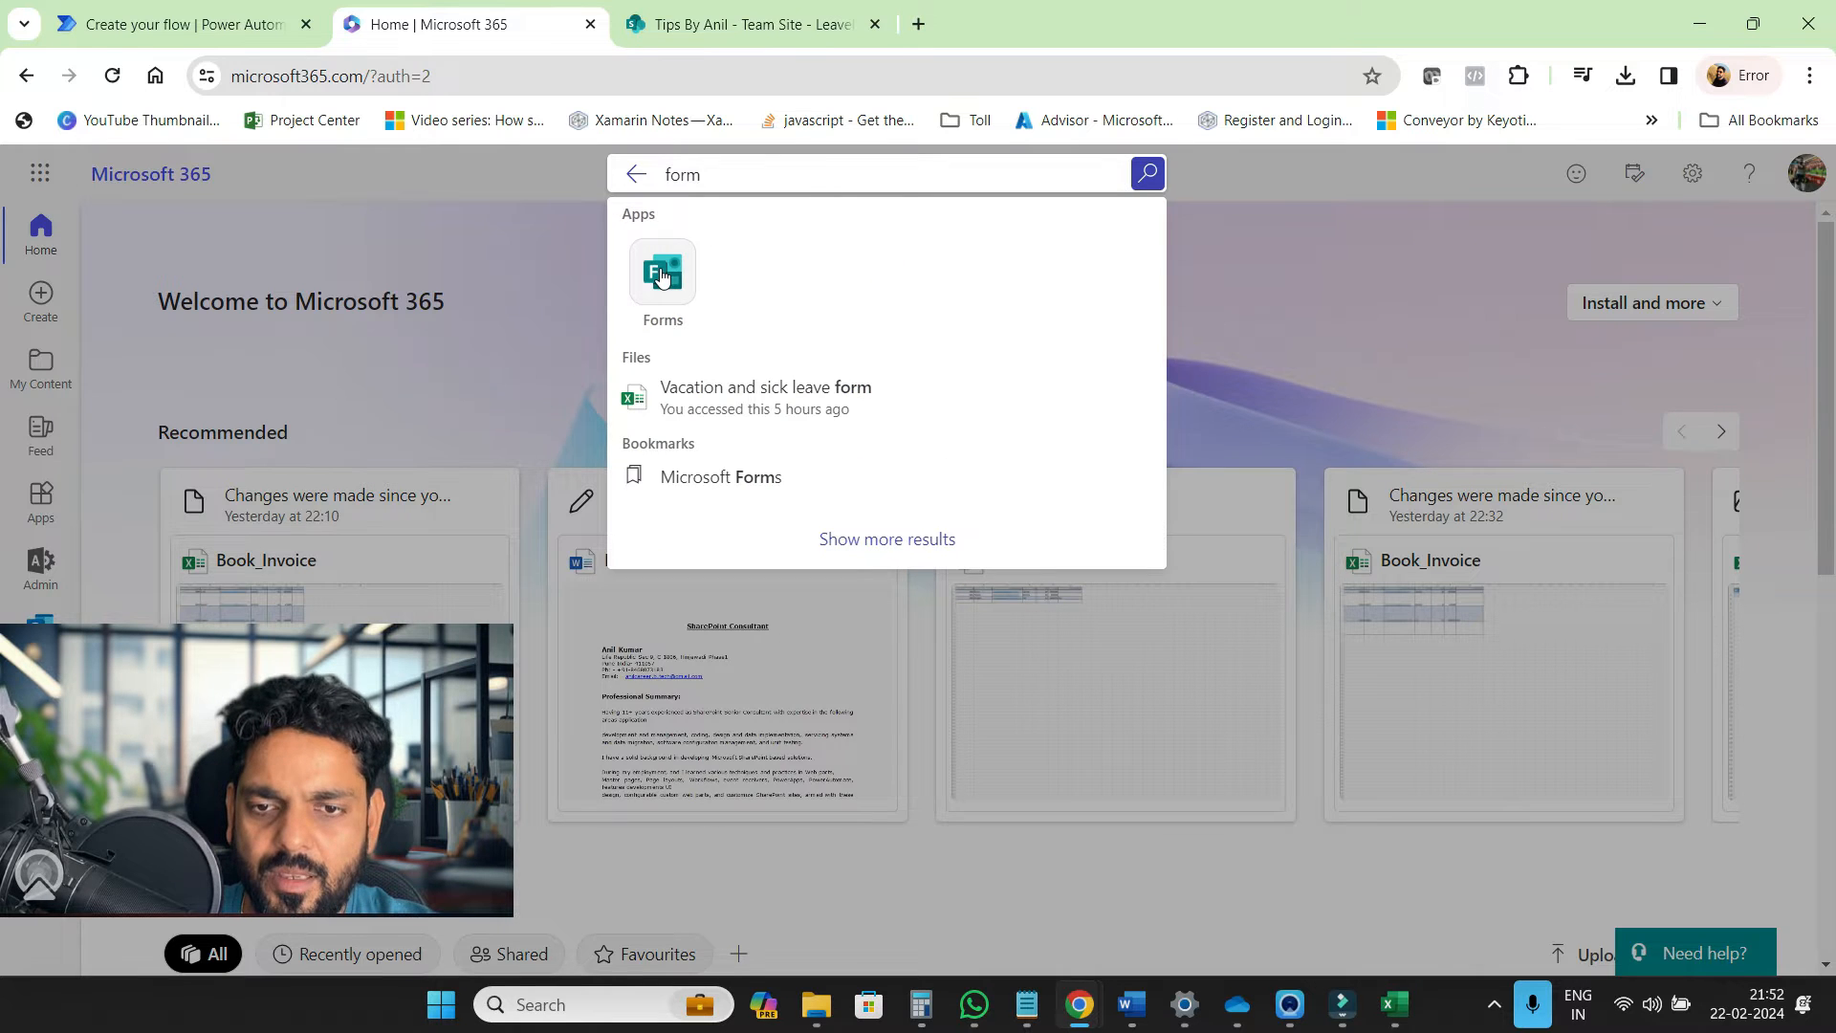
left_click(659, 267)
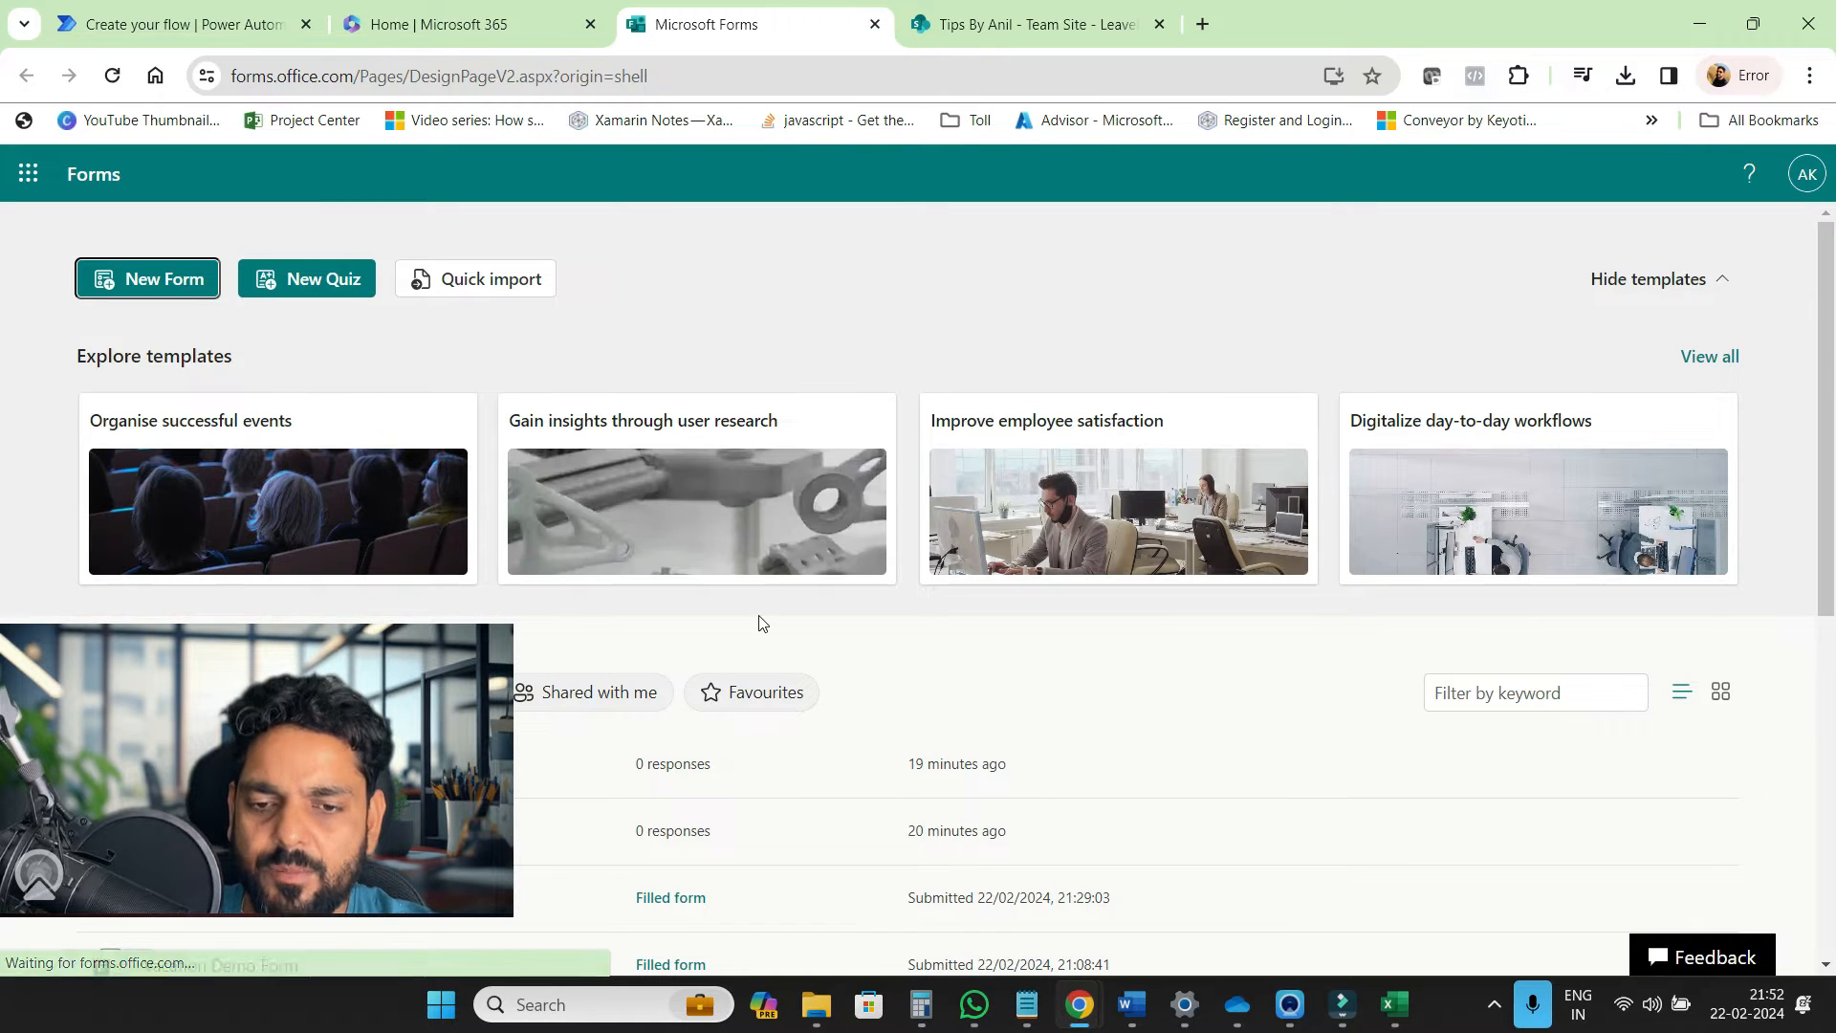
Start a new form from the 'Vacation and sick leave form' template, found by searching 'leave'
left_click(1714, 359)
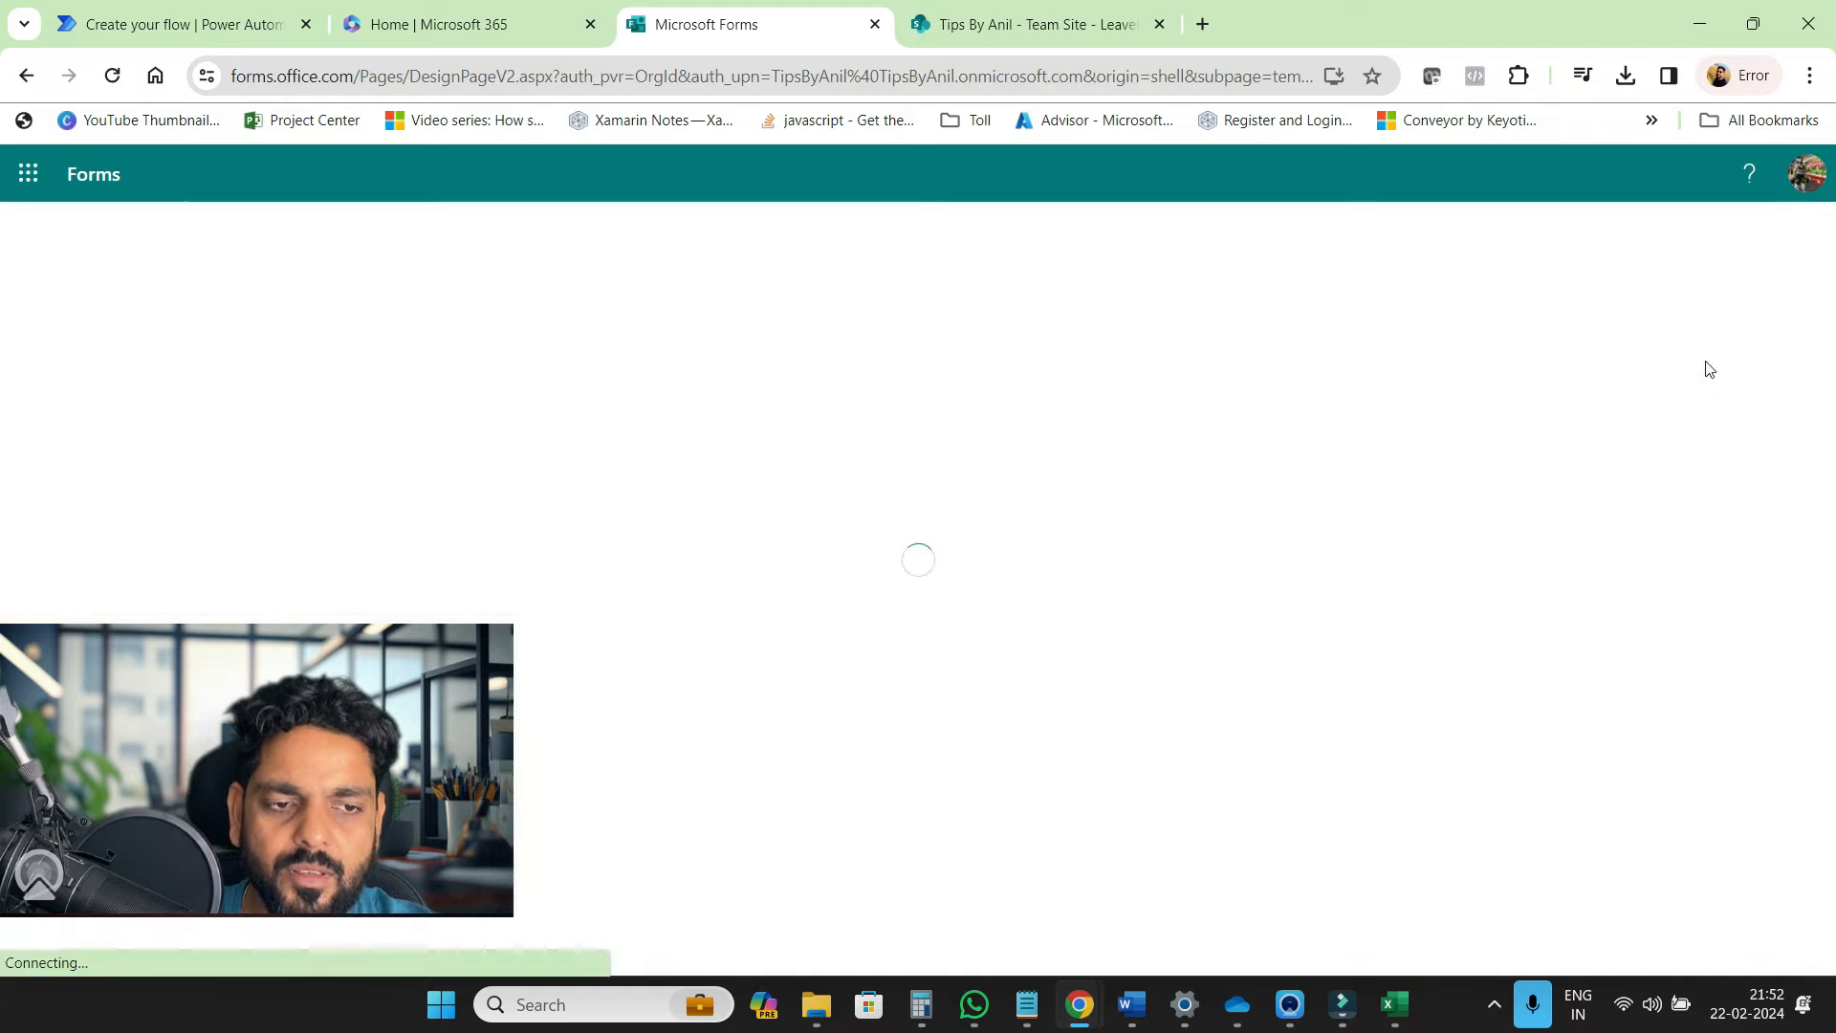
scroll(880, 733, "down", 1)
key("ctrl+f")
type("leave")
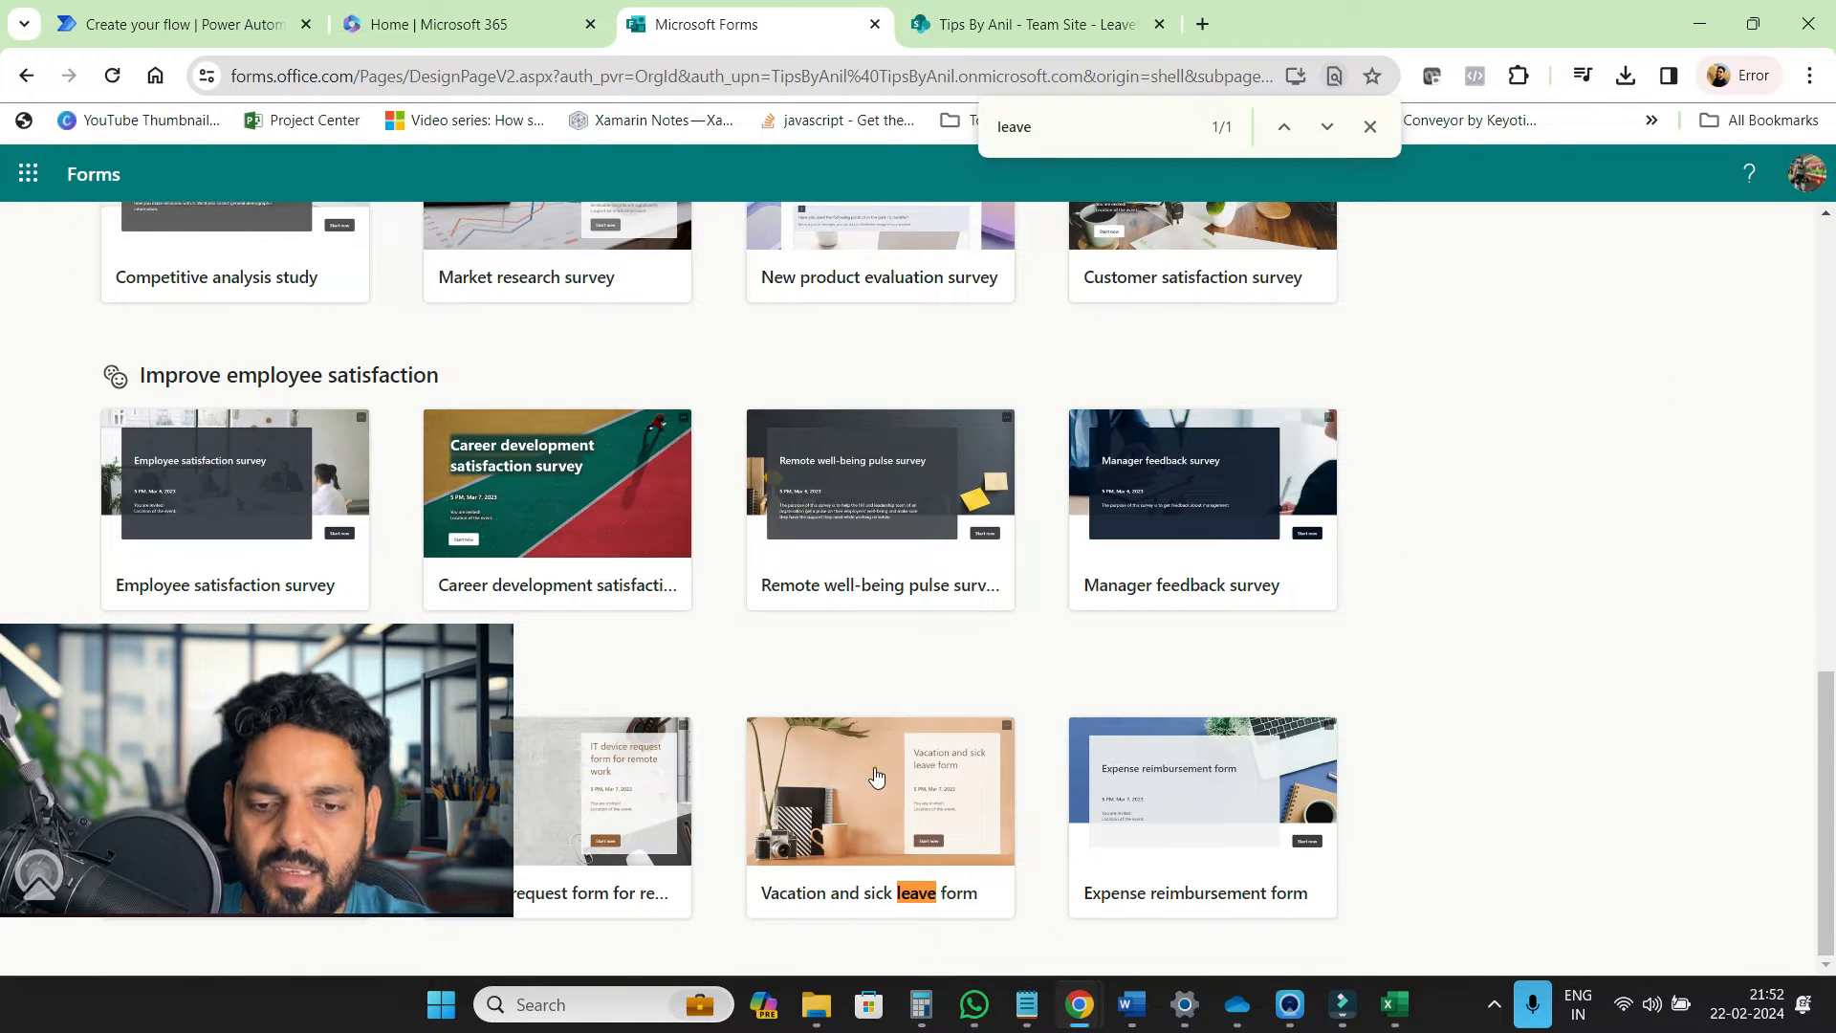
left_click(874, 767)
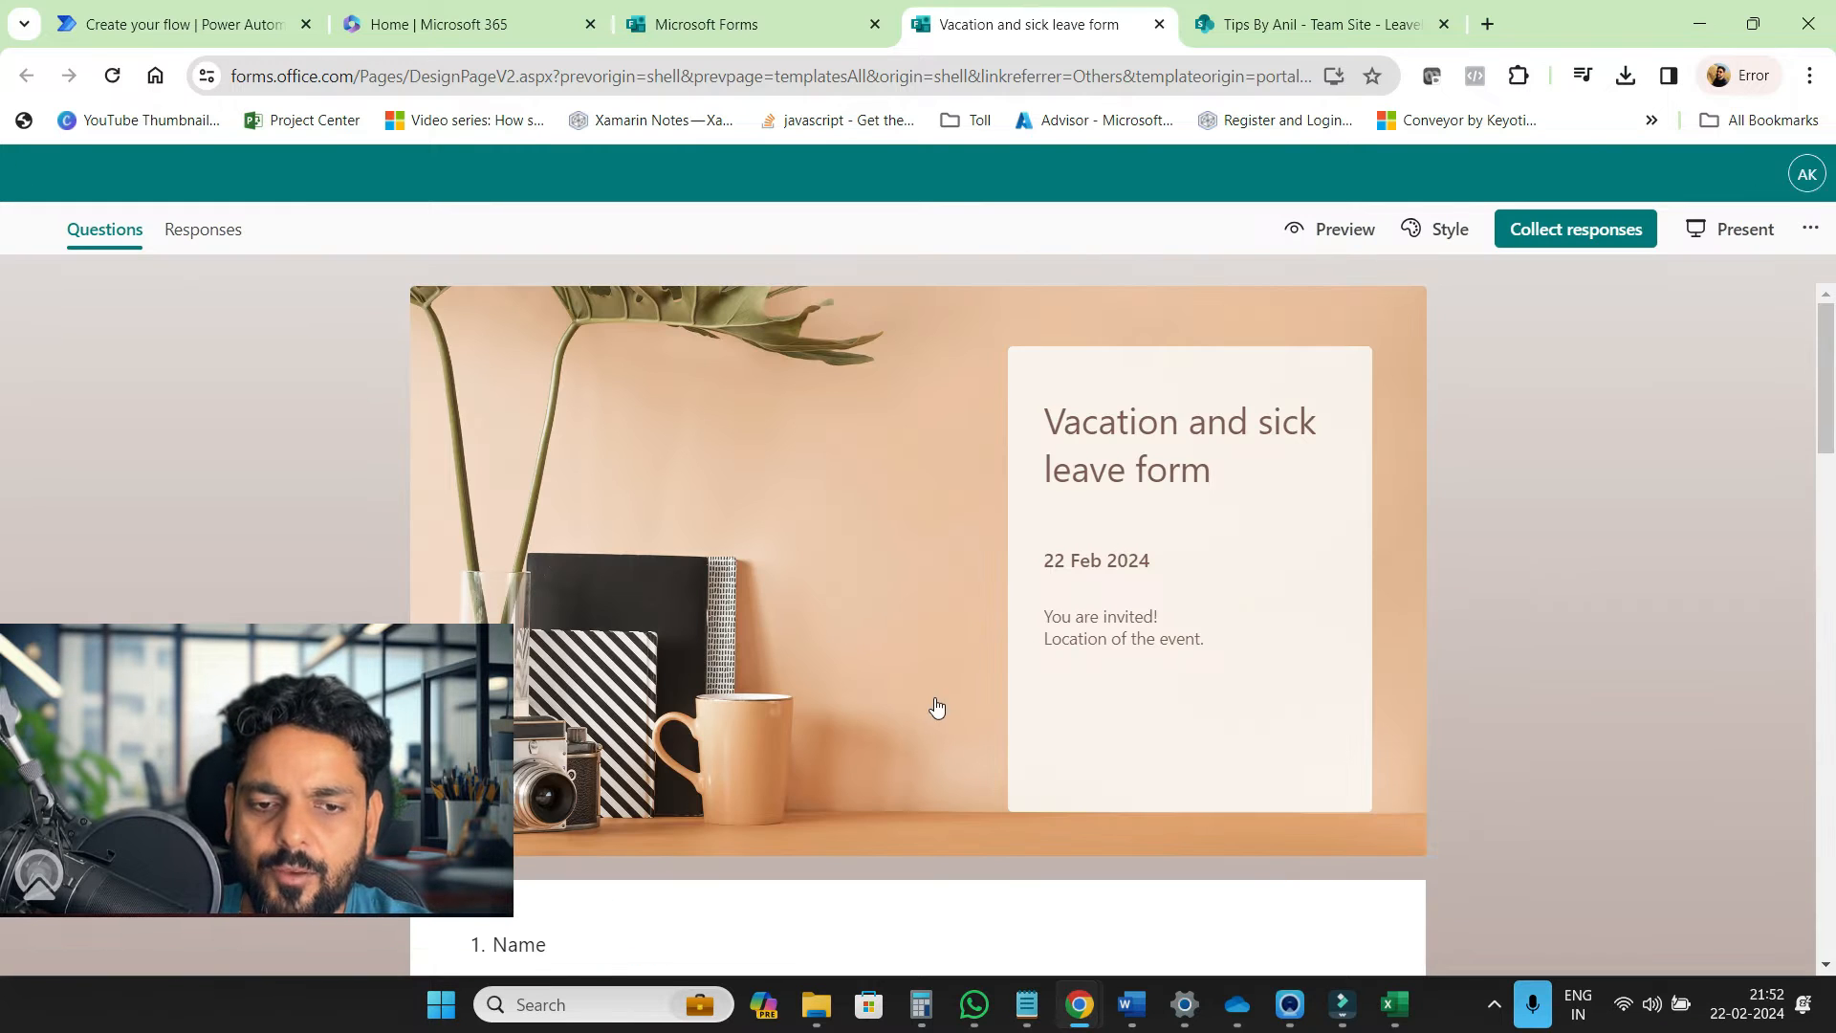
scroll(936, 708, "down", 5)
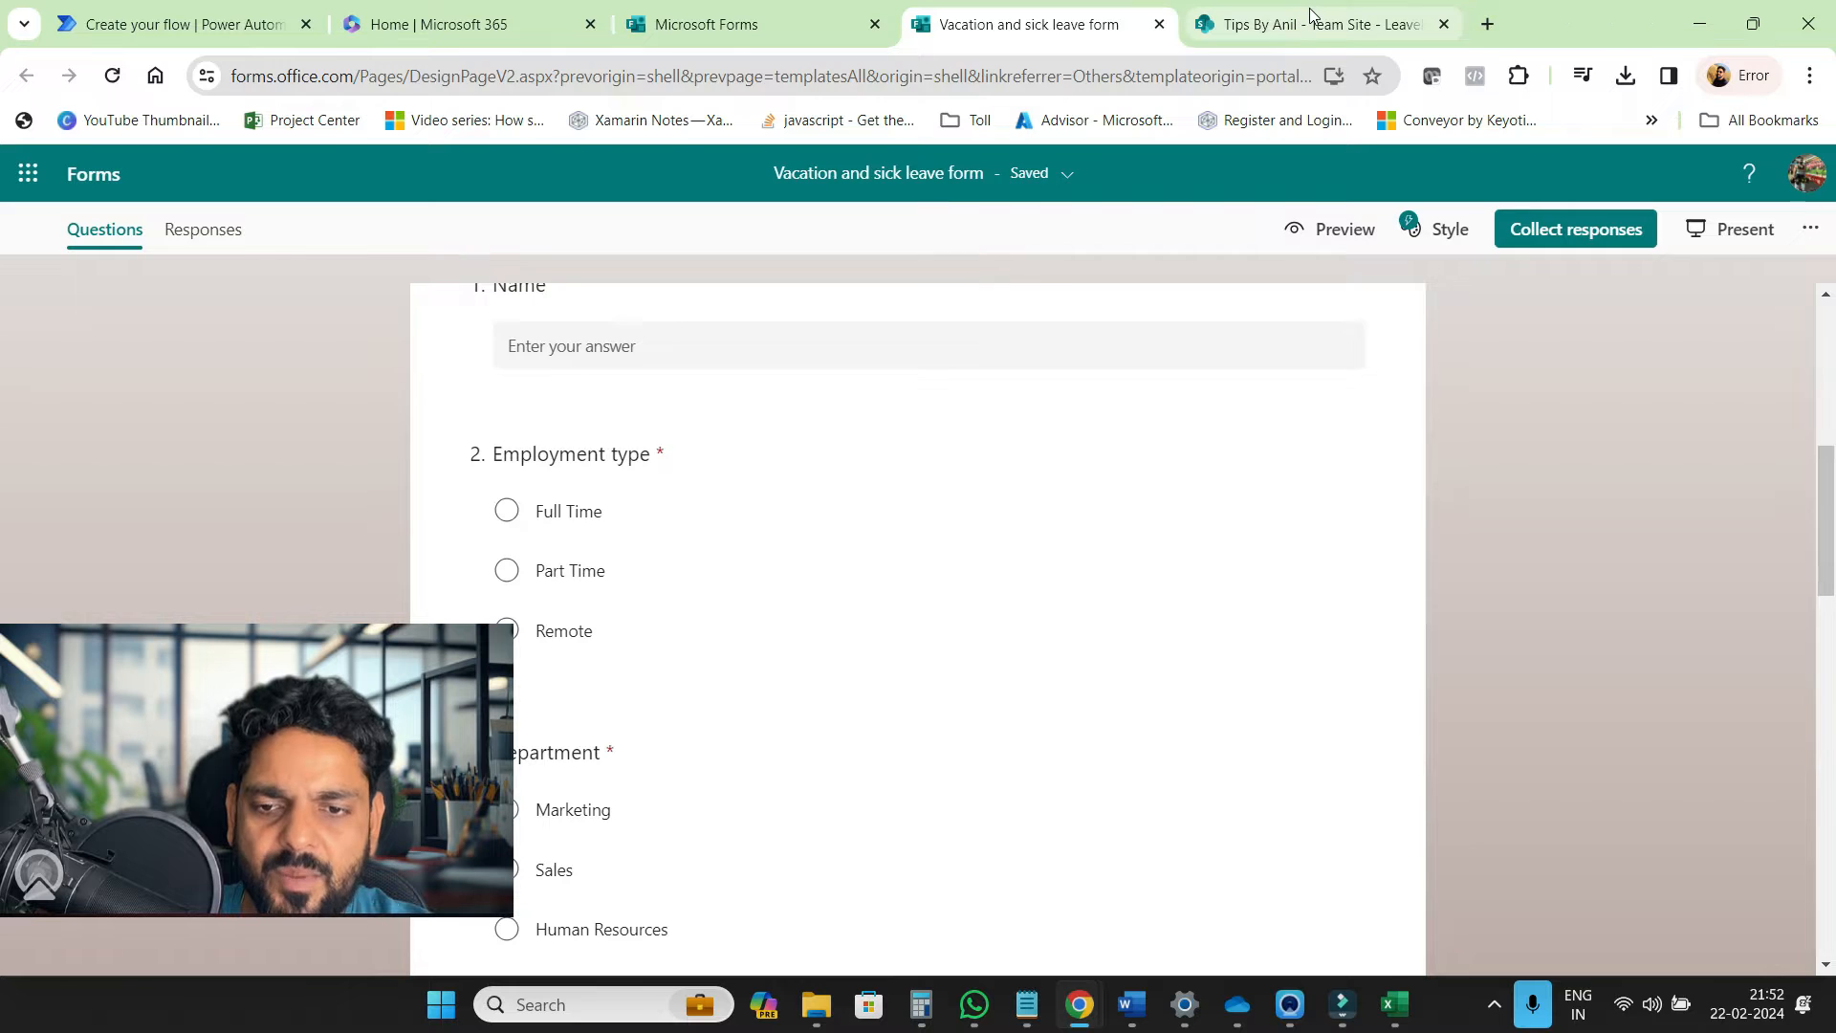
Compare against the SharePoint LeaveForm columns and delete the Department question
left_click(1311, 21)
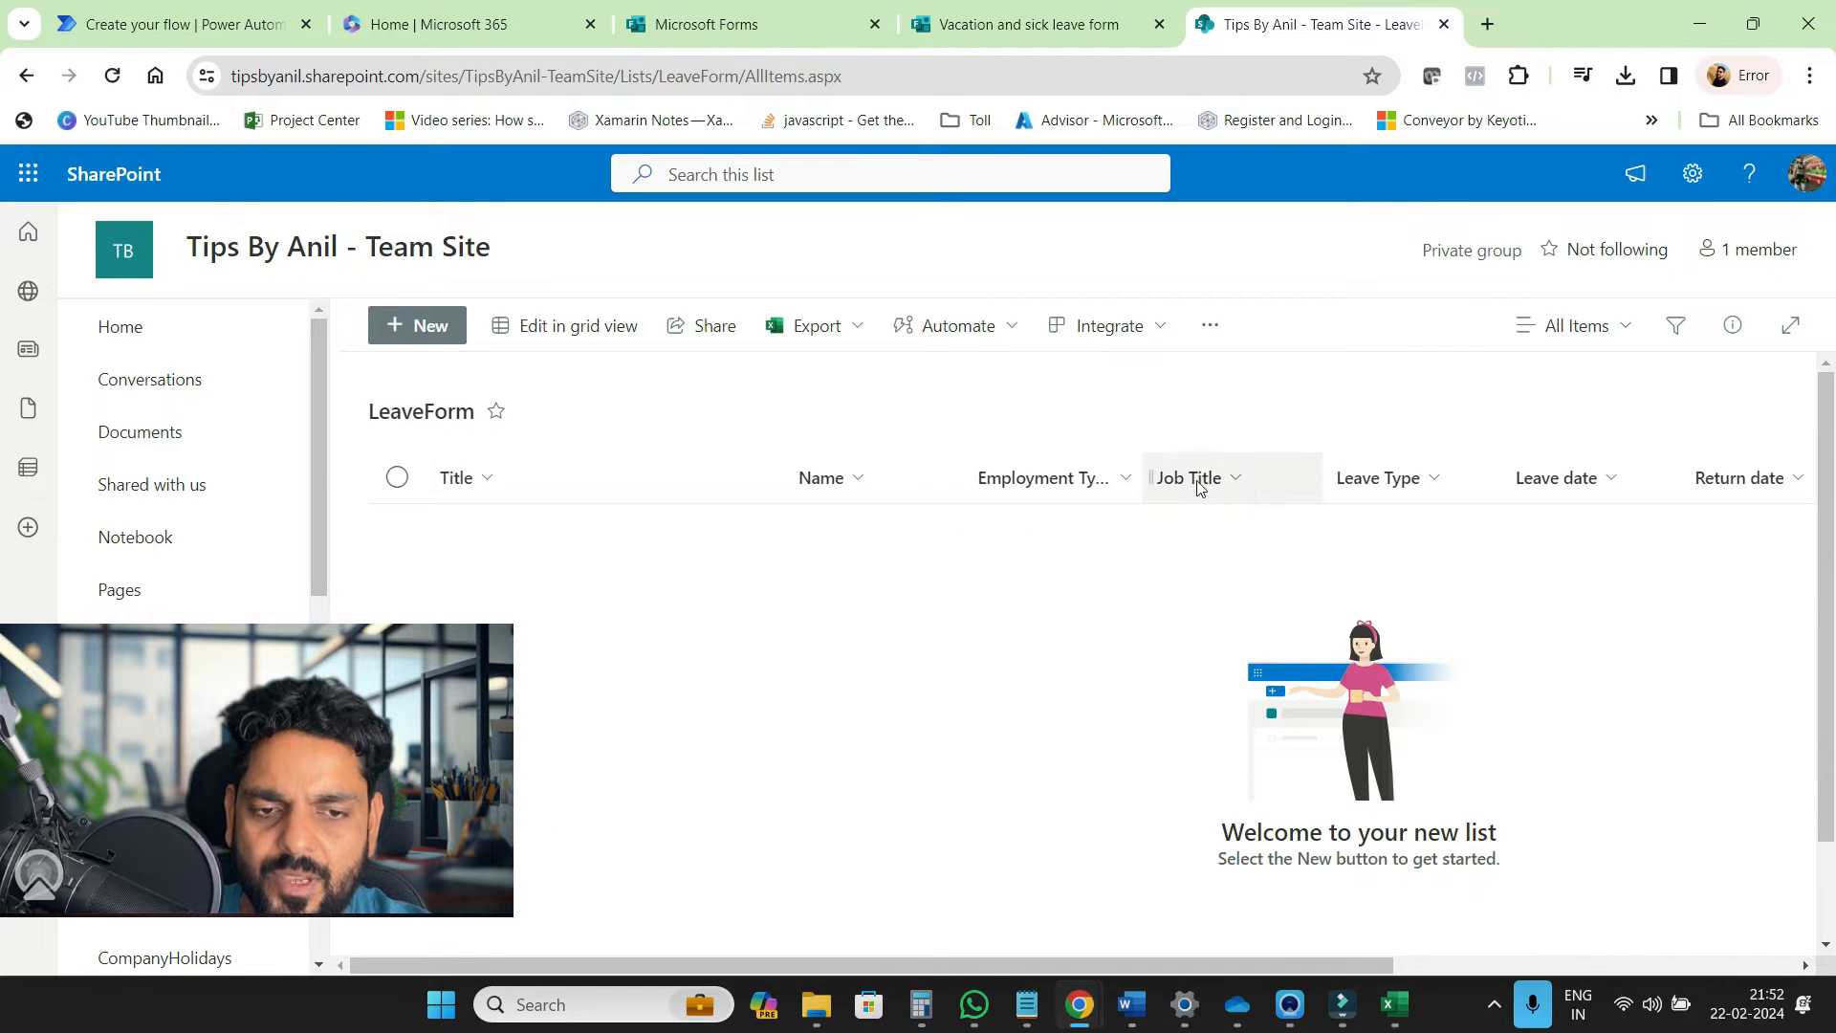
left_click(985, 27)
scroll(943, 623, "down", 2)
scroll(942, 623, "down", 2)
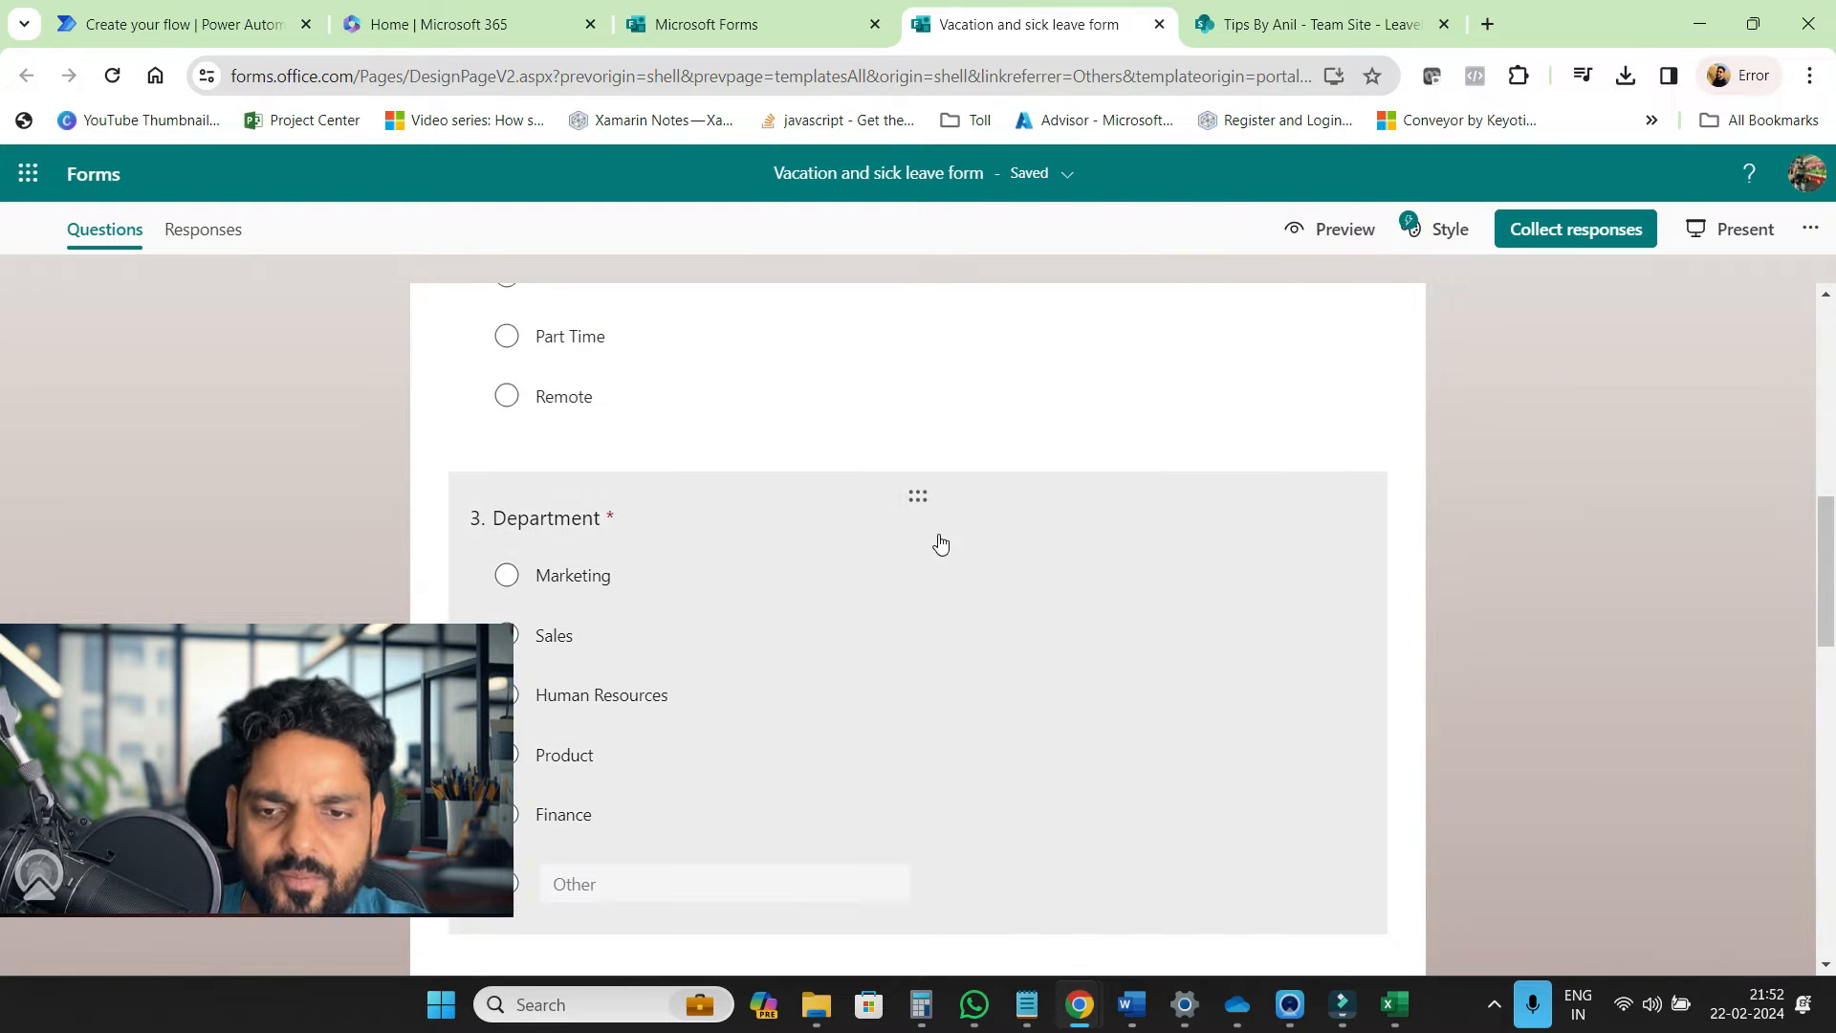
left_click(863, 550)
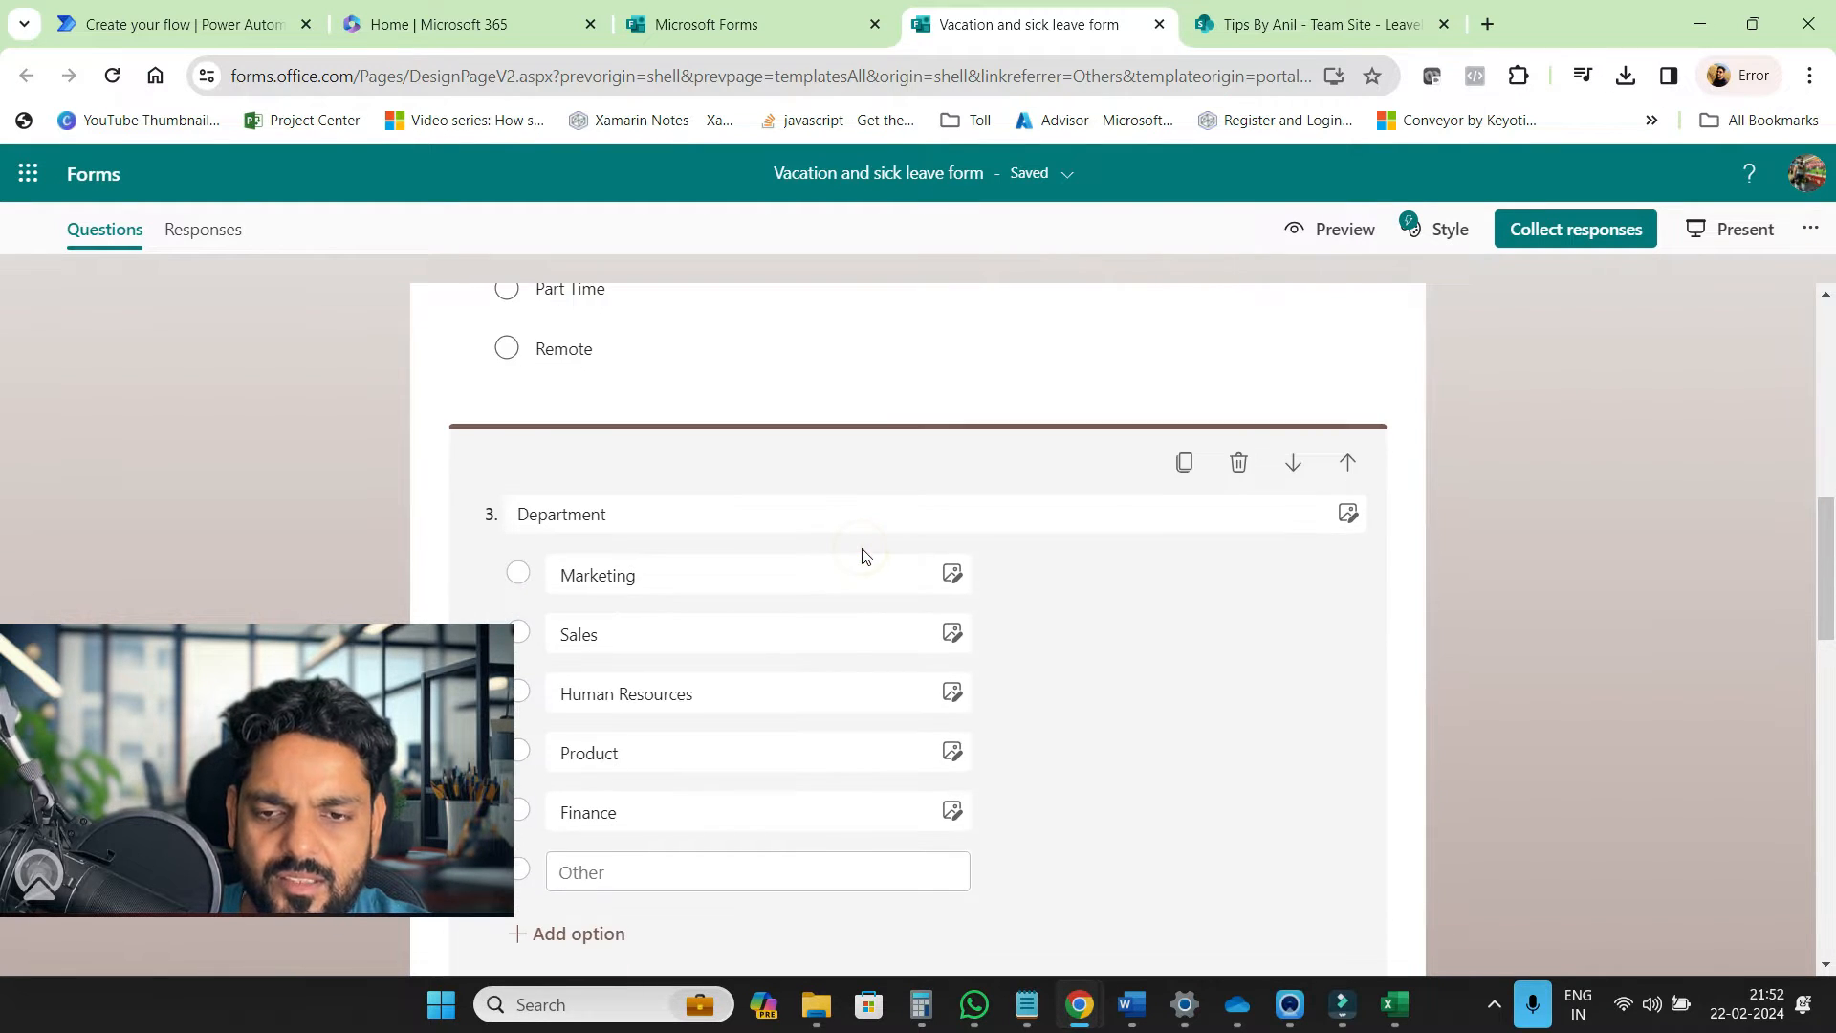
left_click(1240, 464)
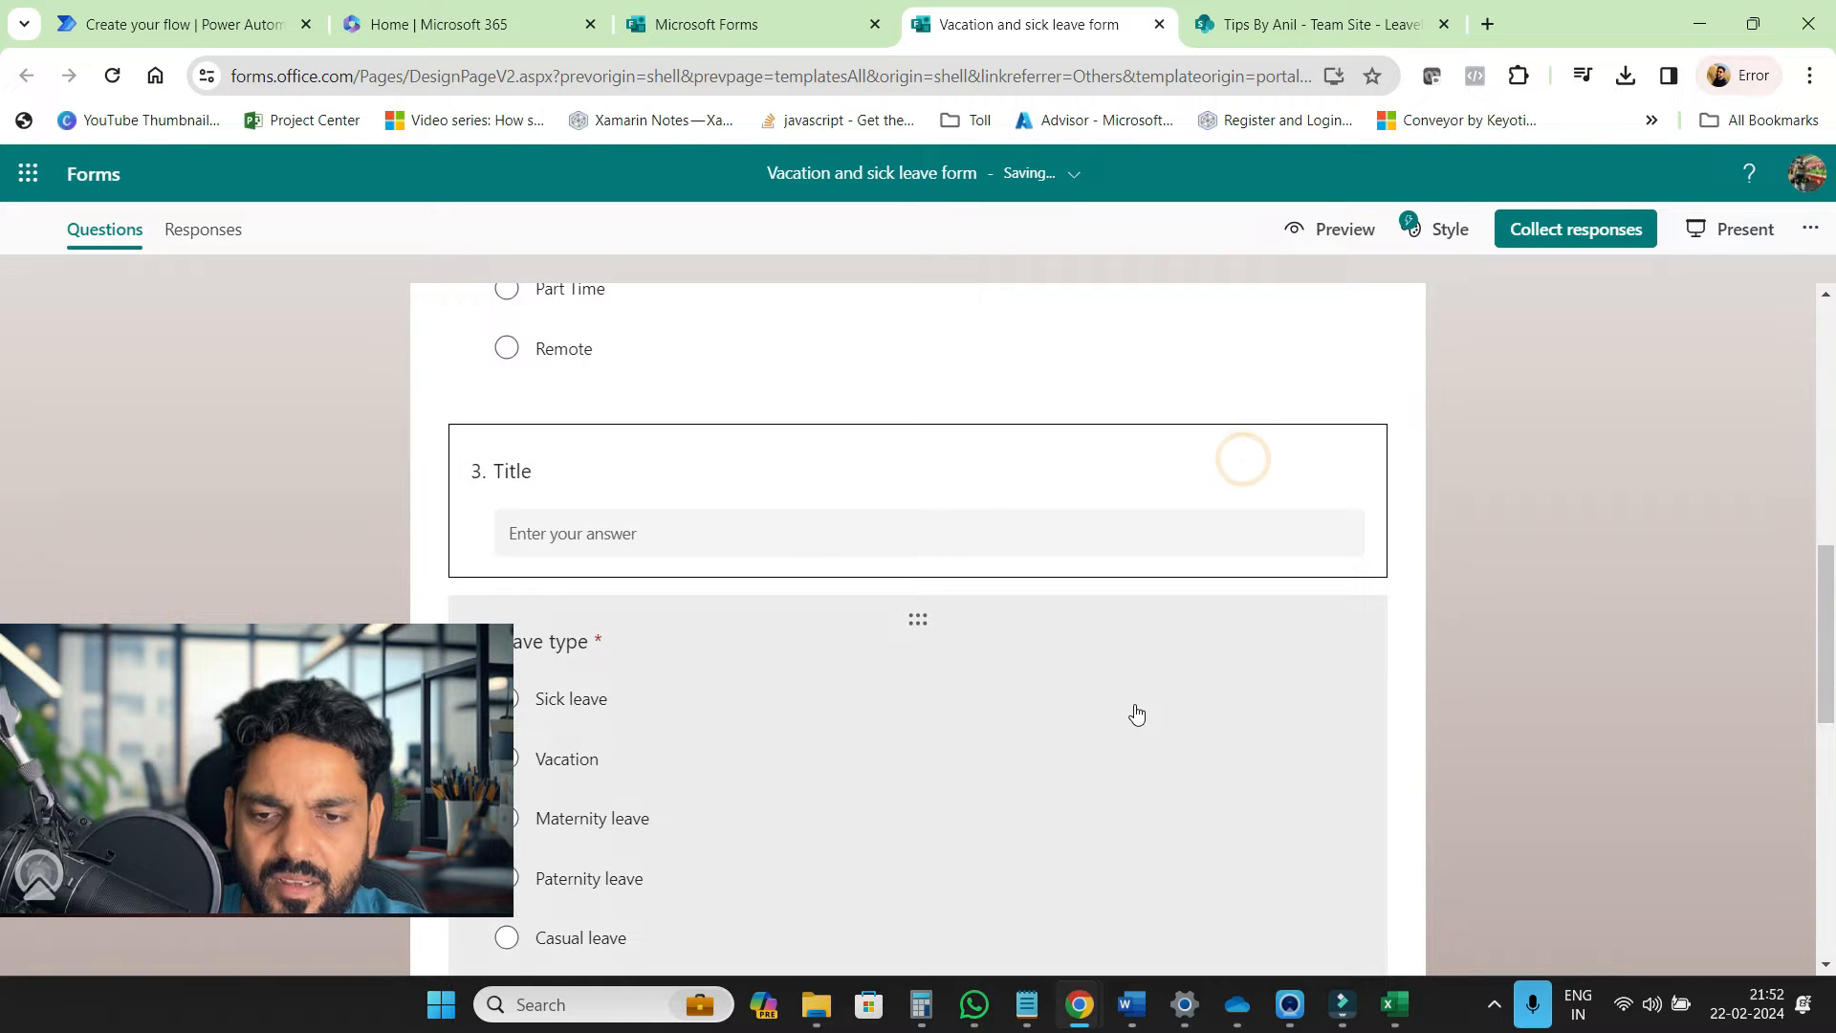
scroll(1136, 714, "down", 3)
scroll(1136, 713, "down", 6)
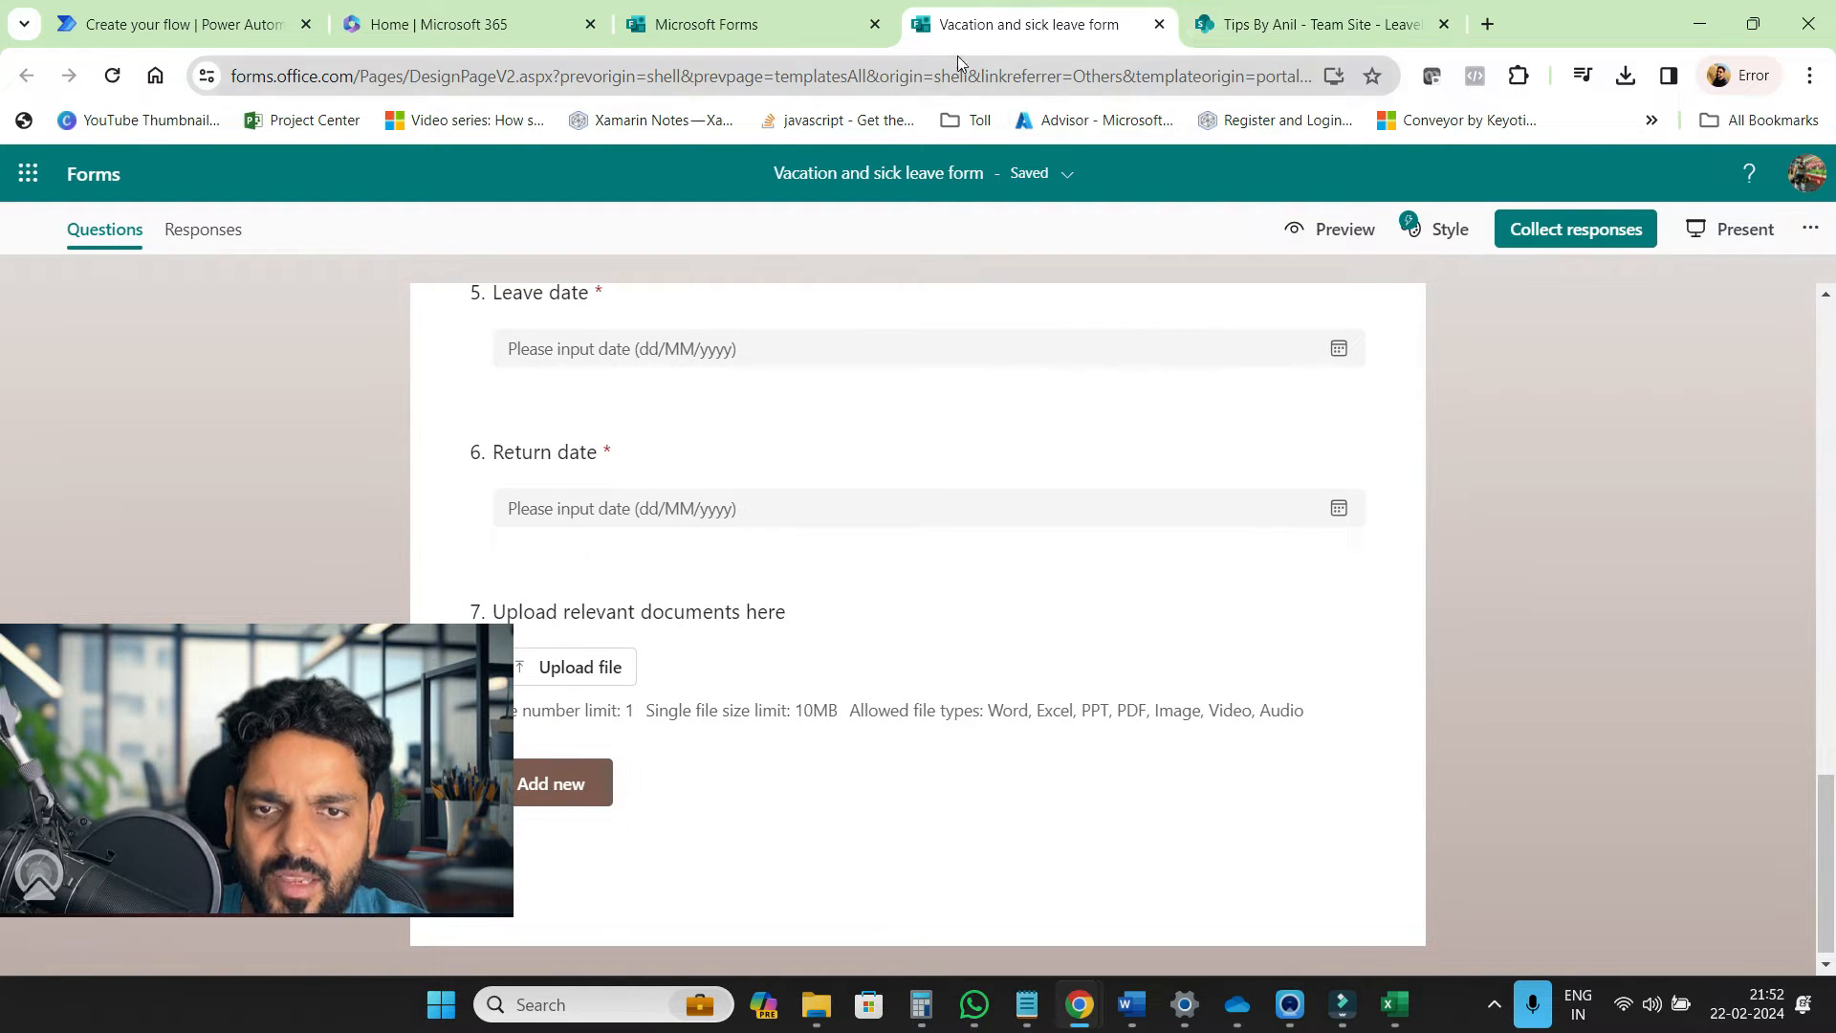
Recheck the SharePoint LeaveForm list columns against the edited form
left_click(1220, 37)
scroll(1423, 520, "right", 5)
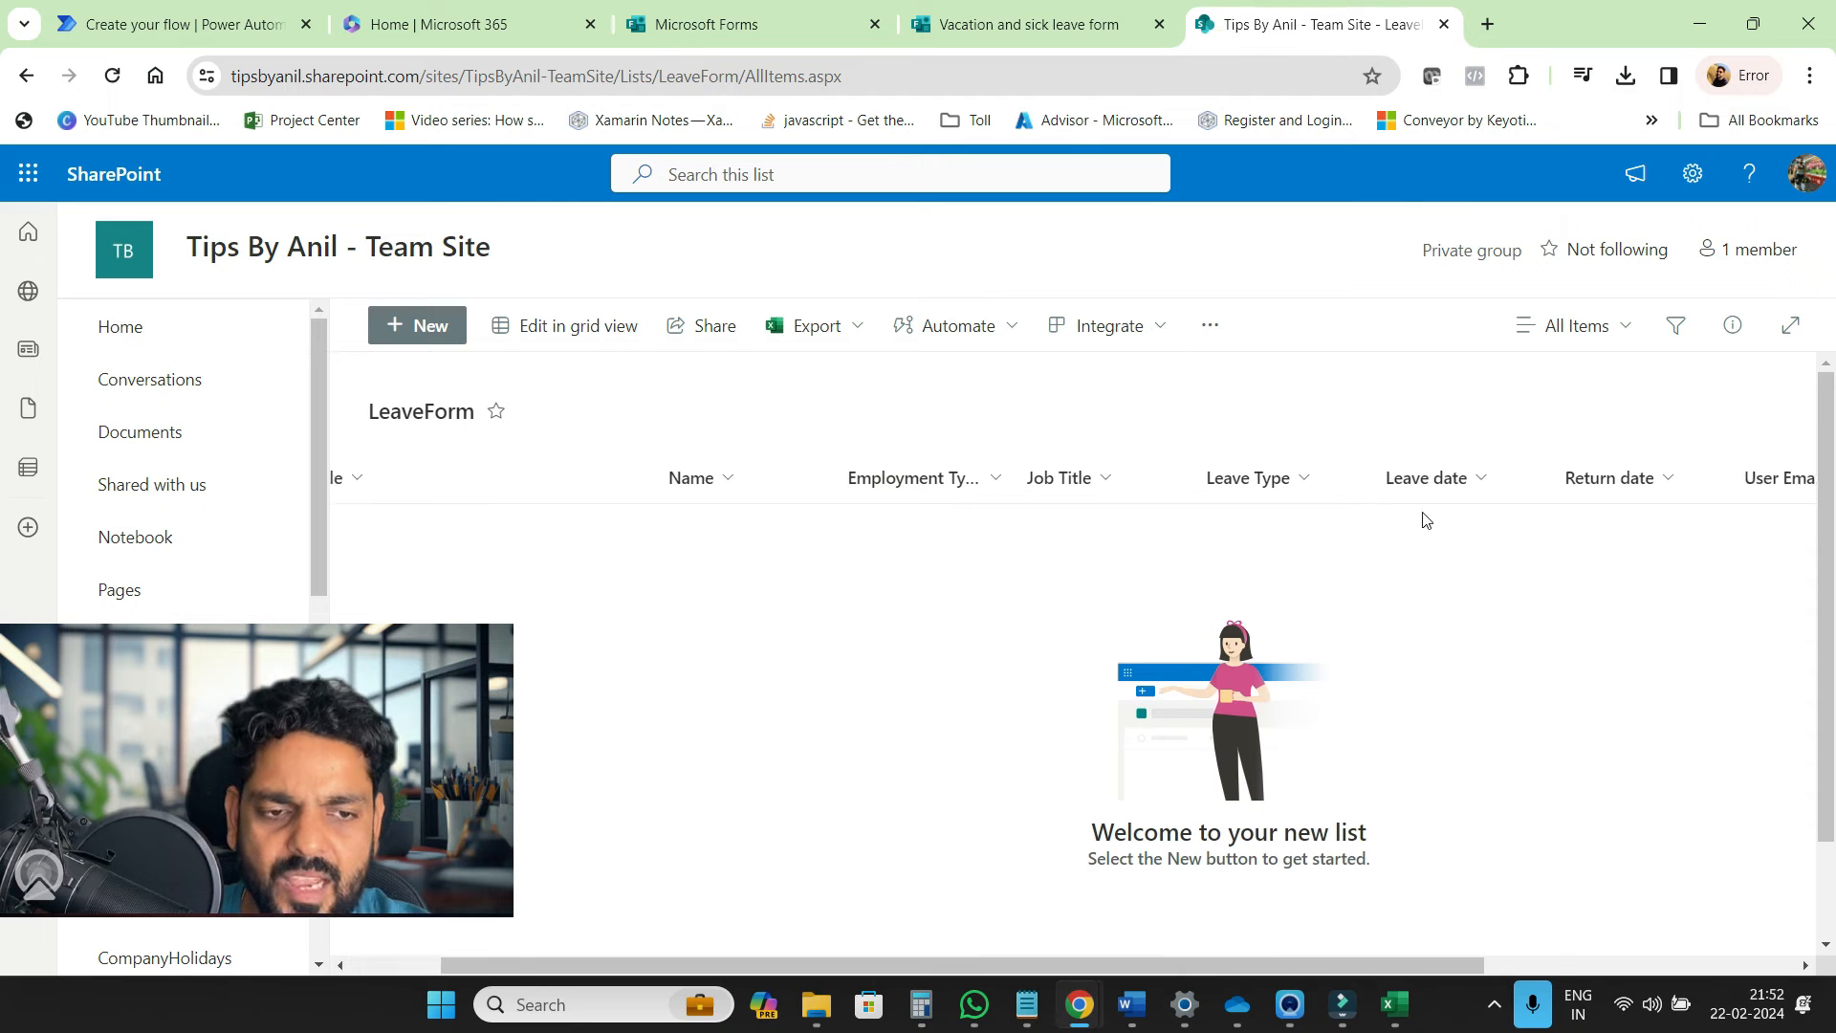
scroll(1423, 520, "right", 3)
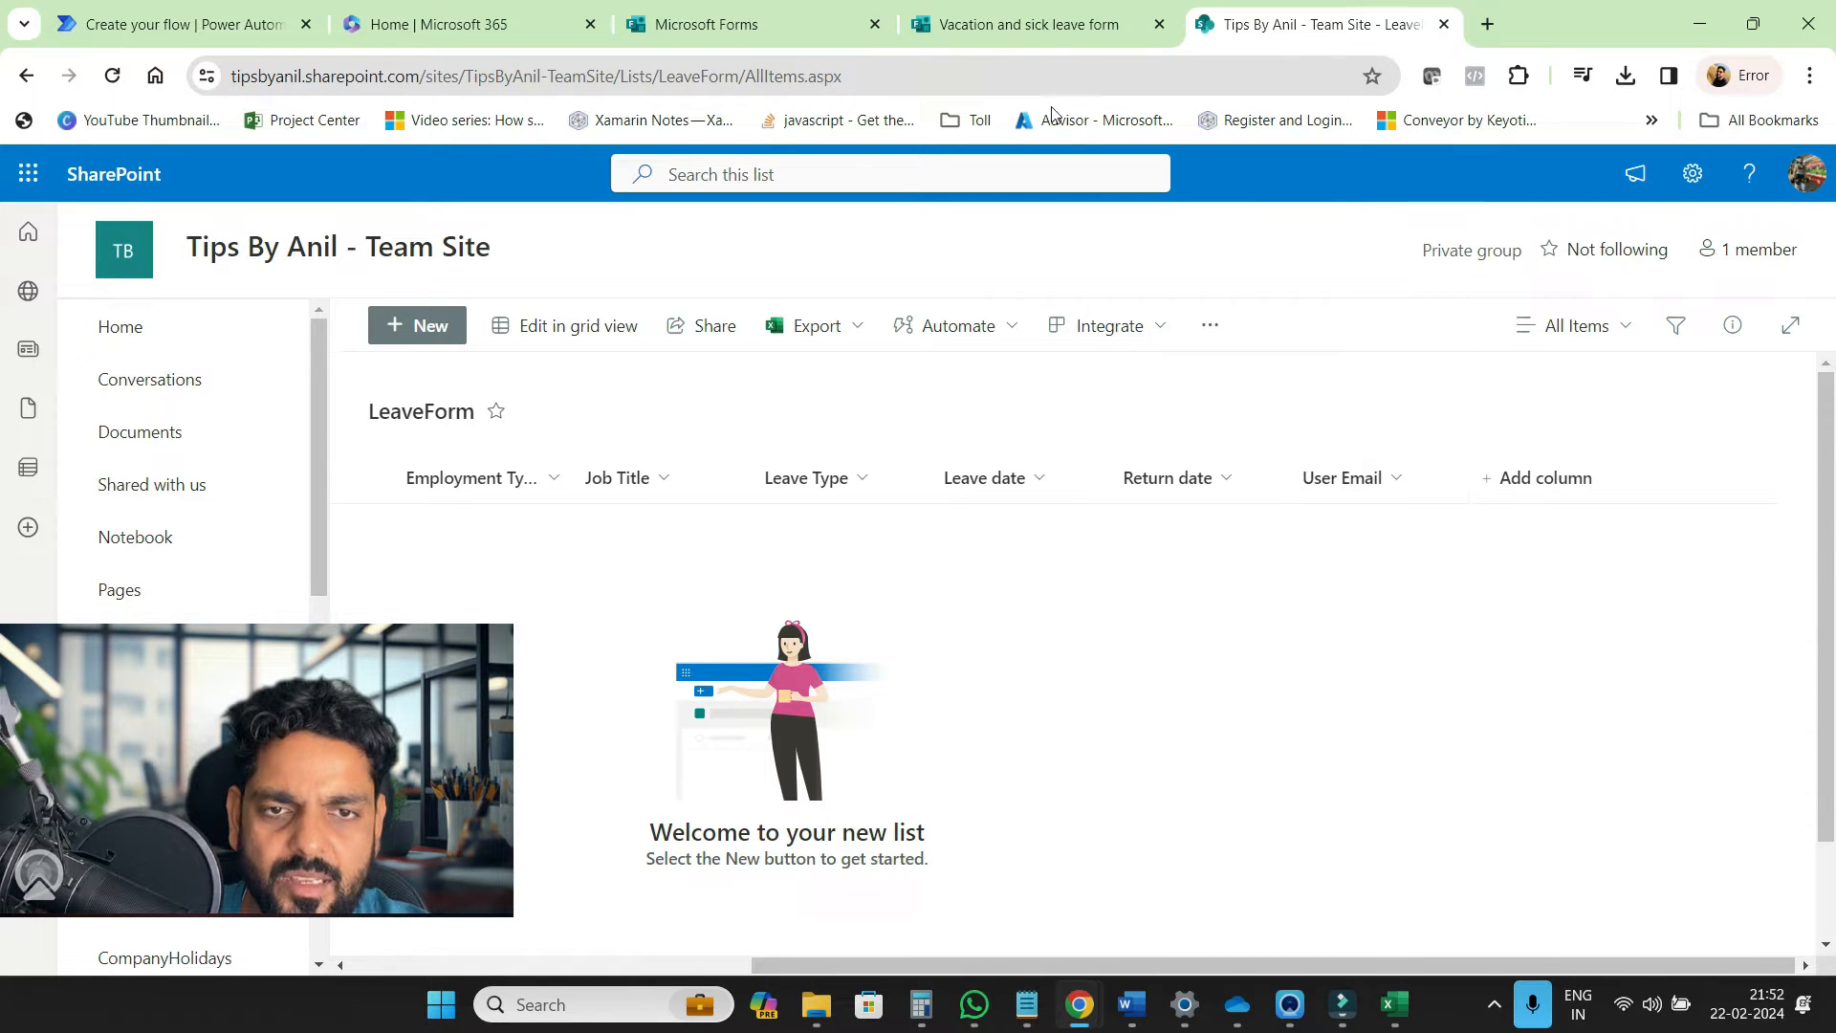
left_click(1020, 26)
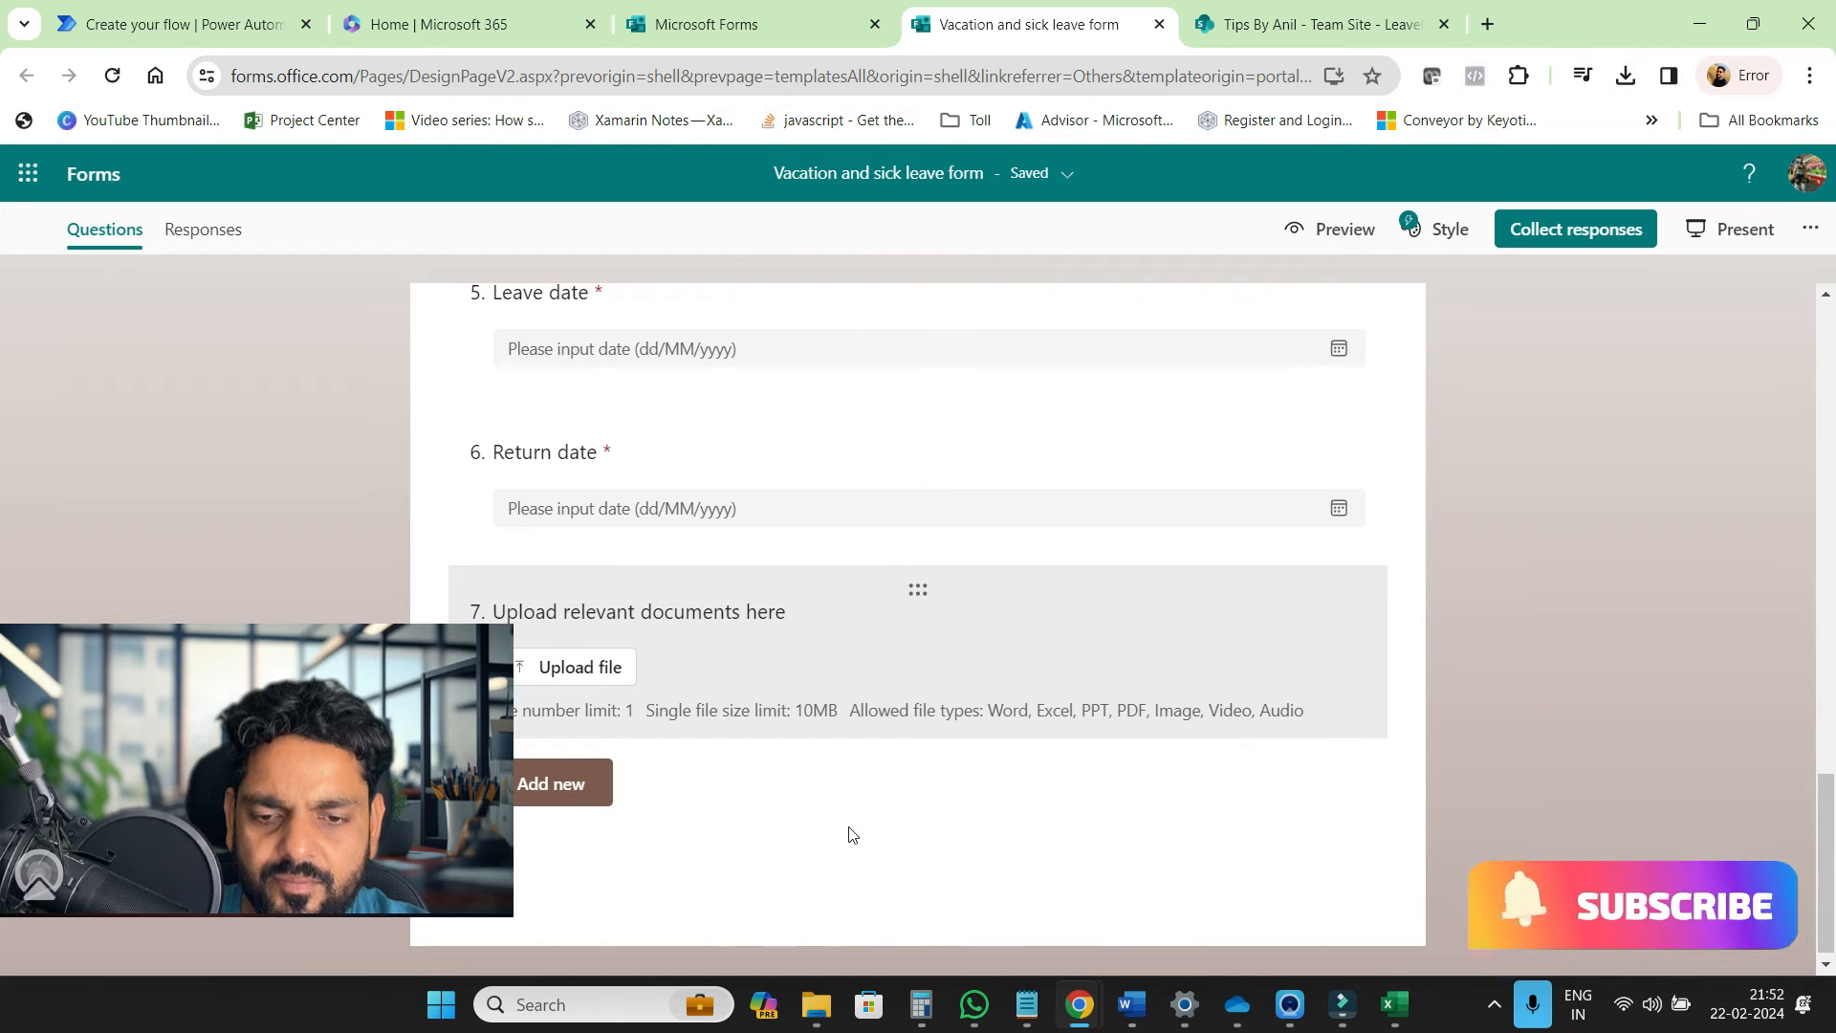
Add a text question titled 'User Email' at the end of the form
left_click(562, 788)
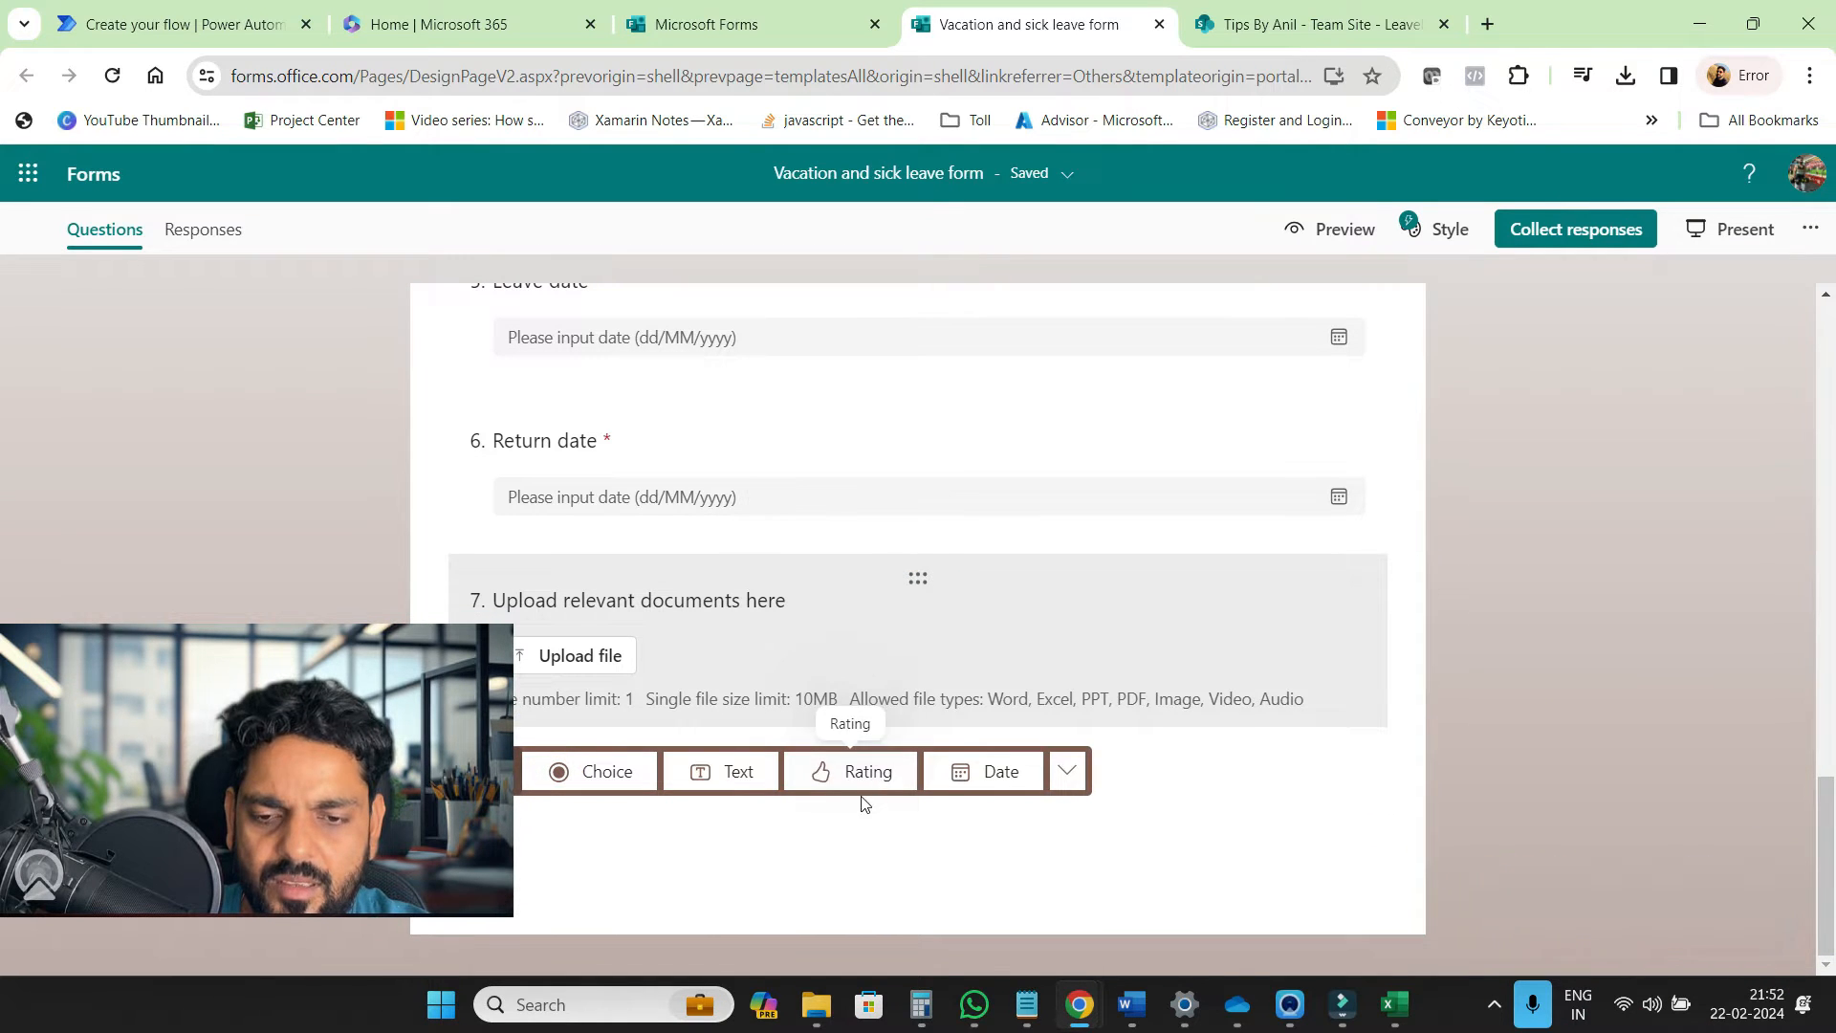
left_click(728, 786)
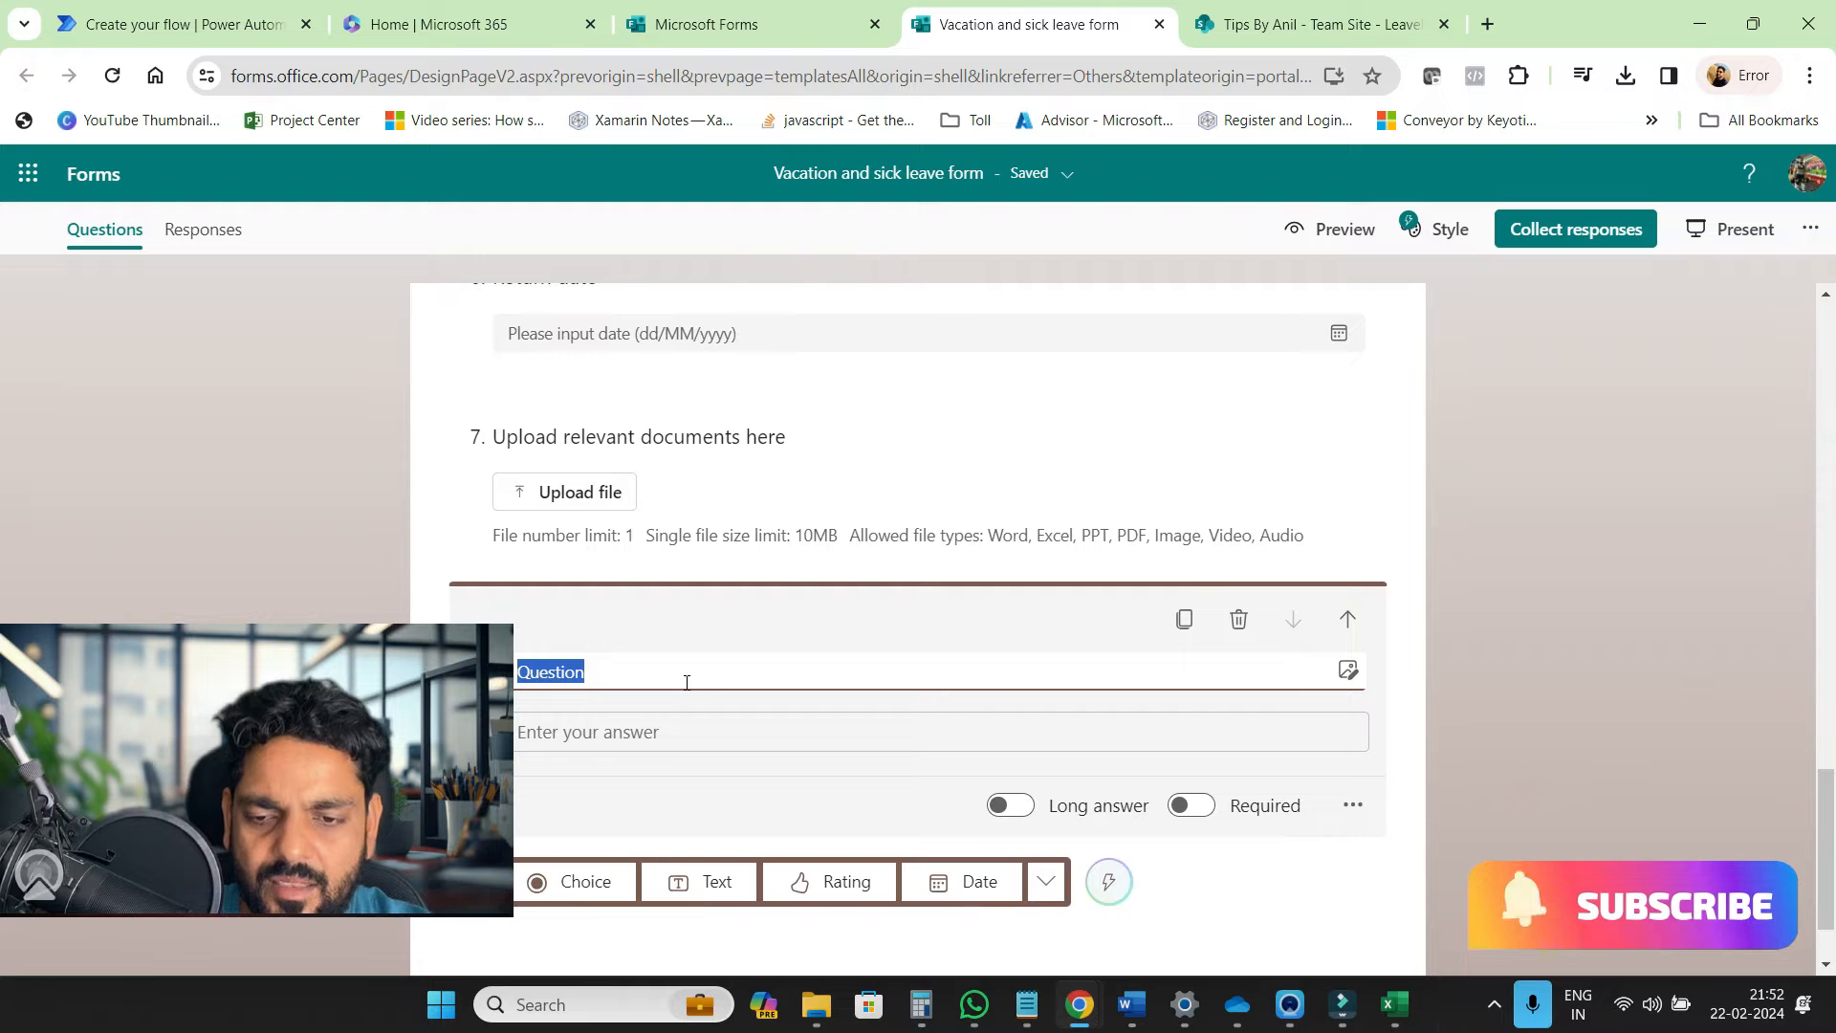
type("User Email")
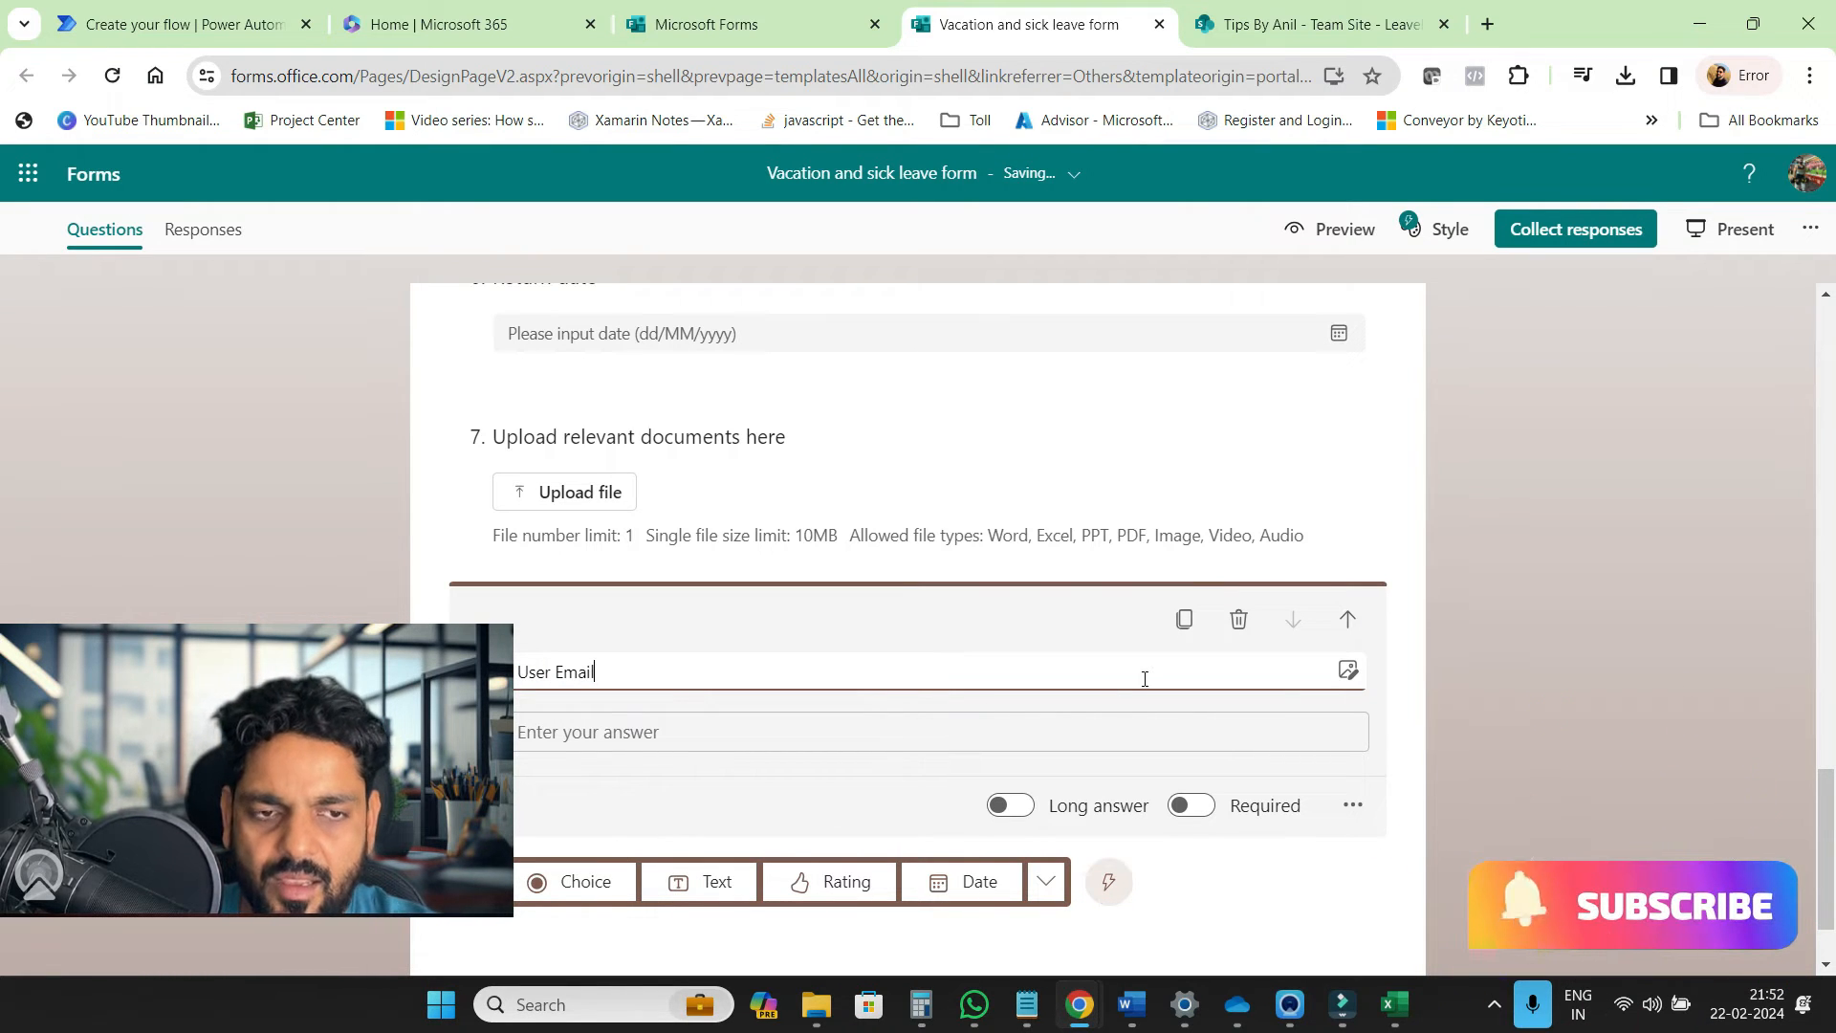
Preview the form in mobile and desktop layouts, then return to editing
left_click(1339, 229)
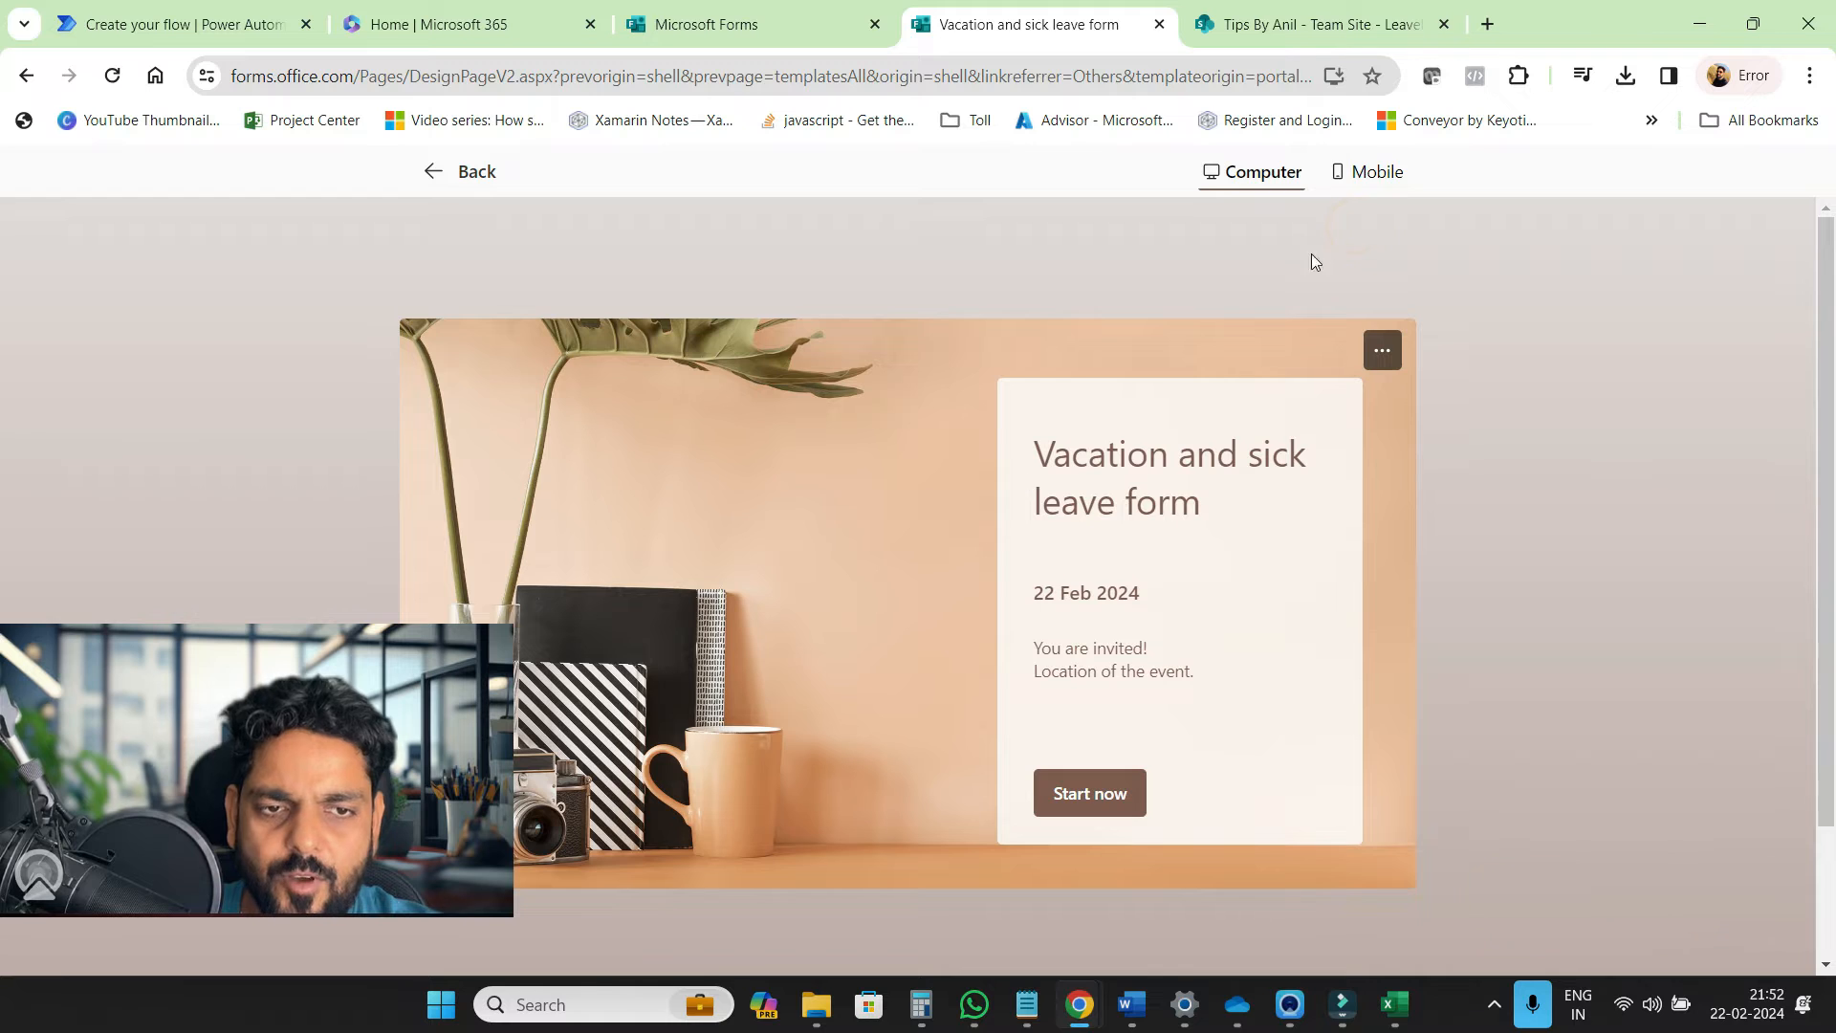
left_click(1374, 182)
scroll(861, 784, "down", 5)
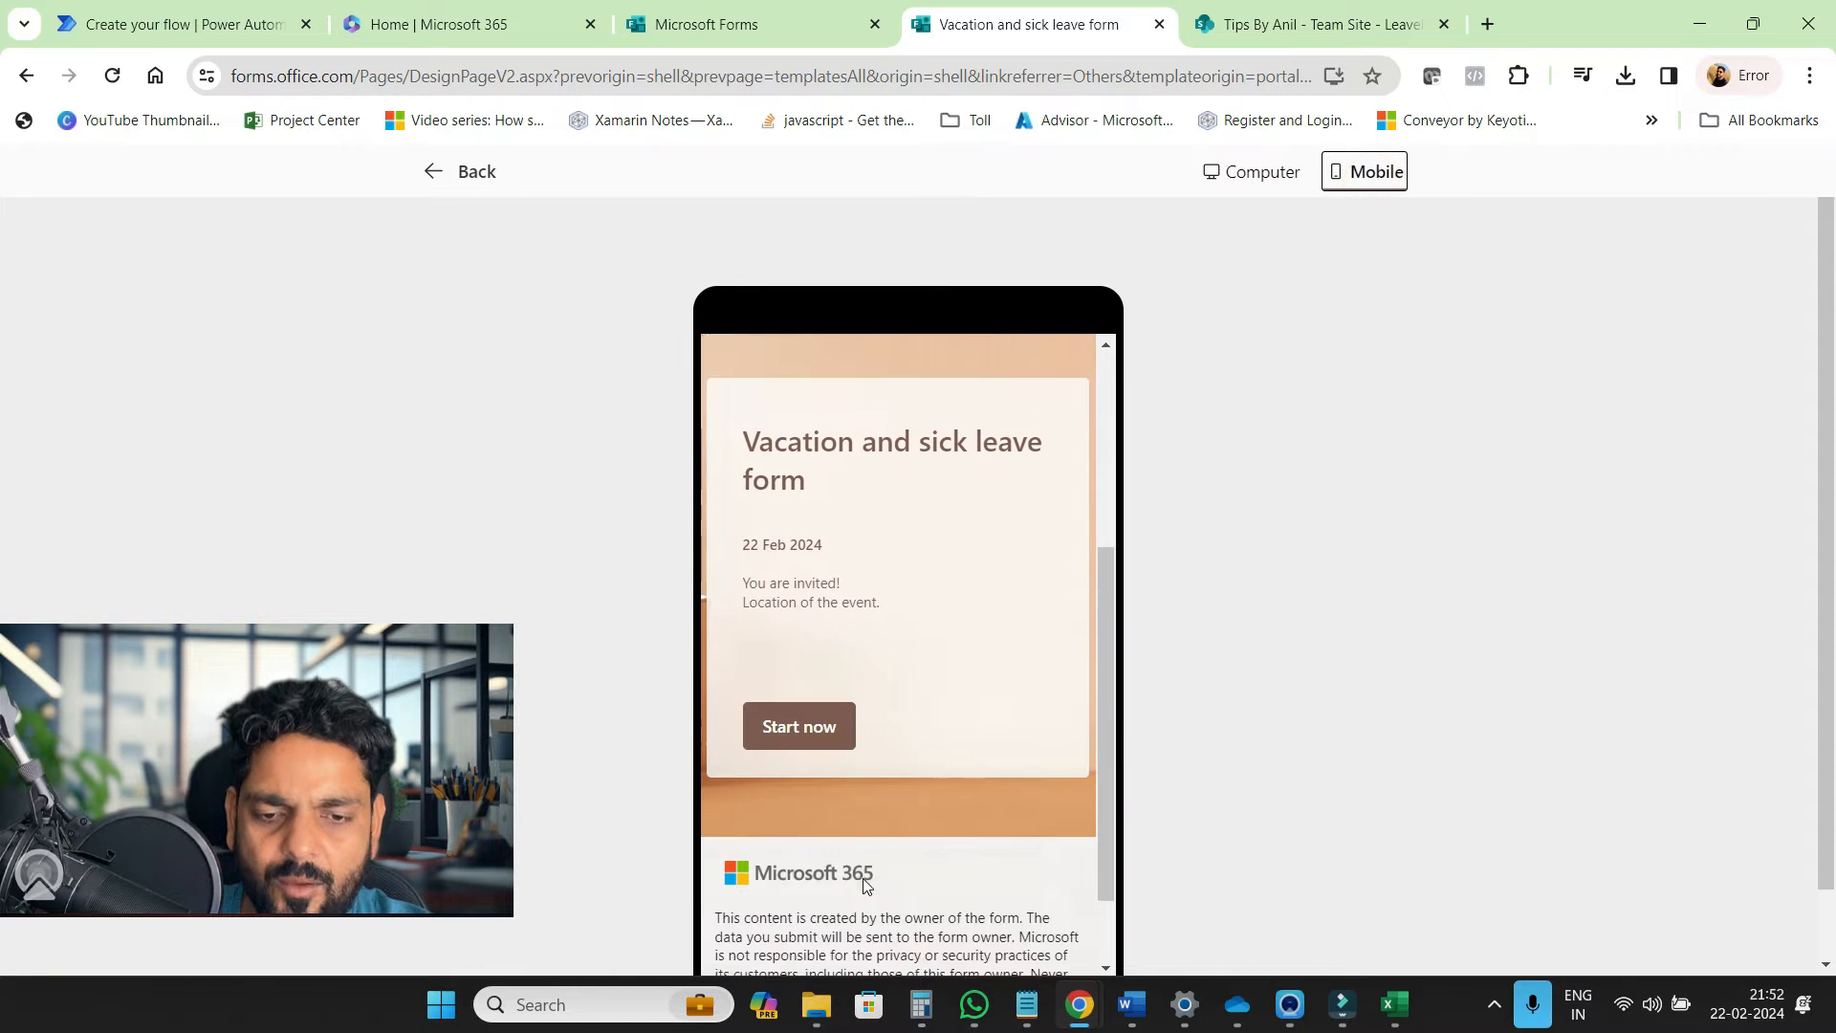
left_click(793, 629)
scroll(887, 701, "down", 10)
scroll(887, 697, "up", 10)
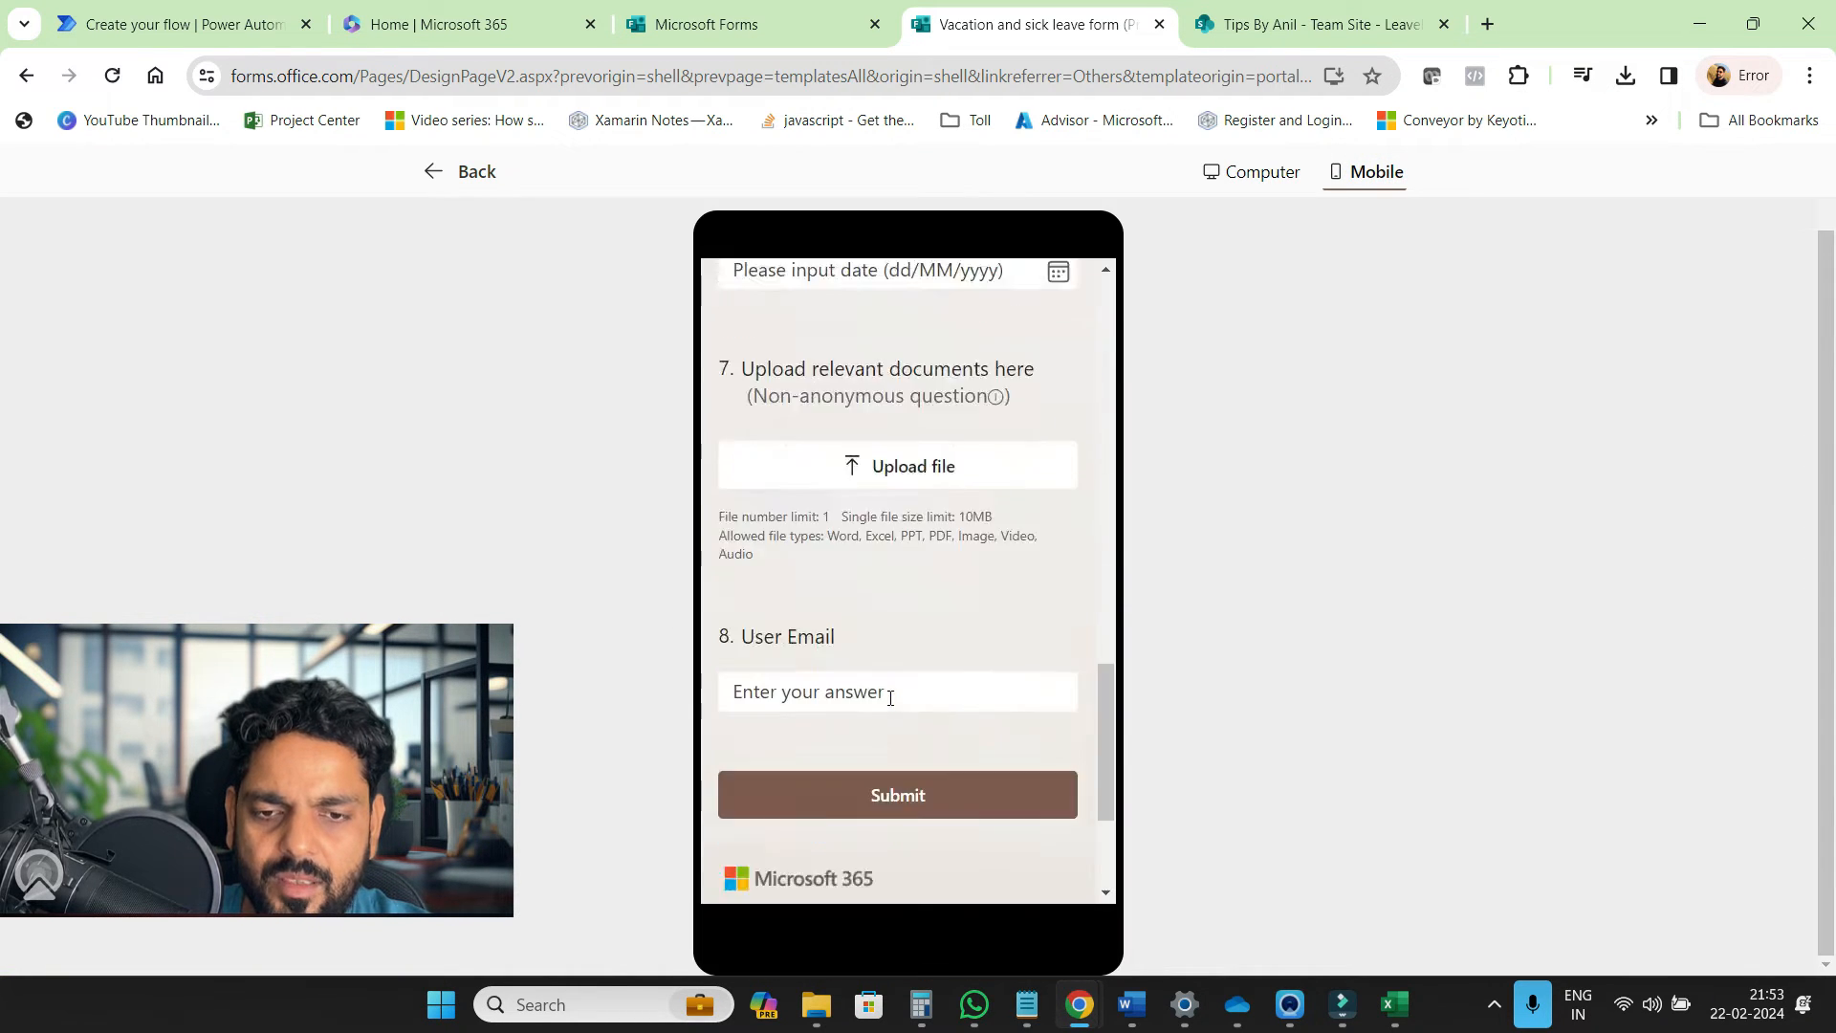
left_click(1214, 191)
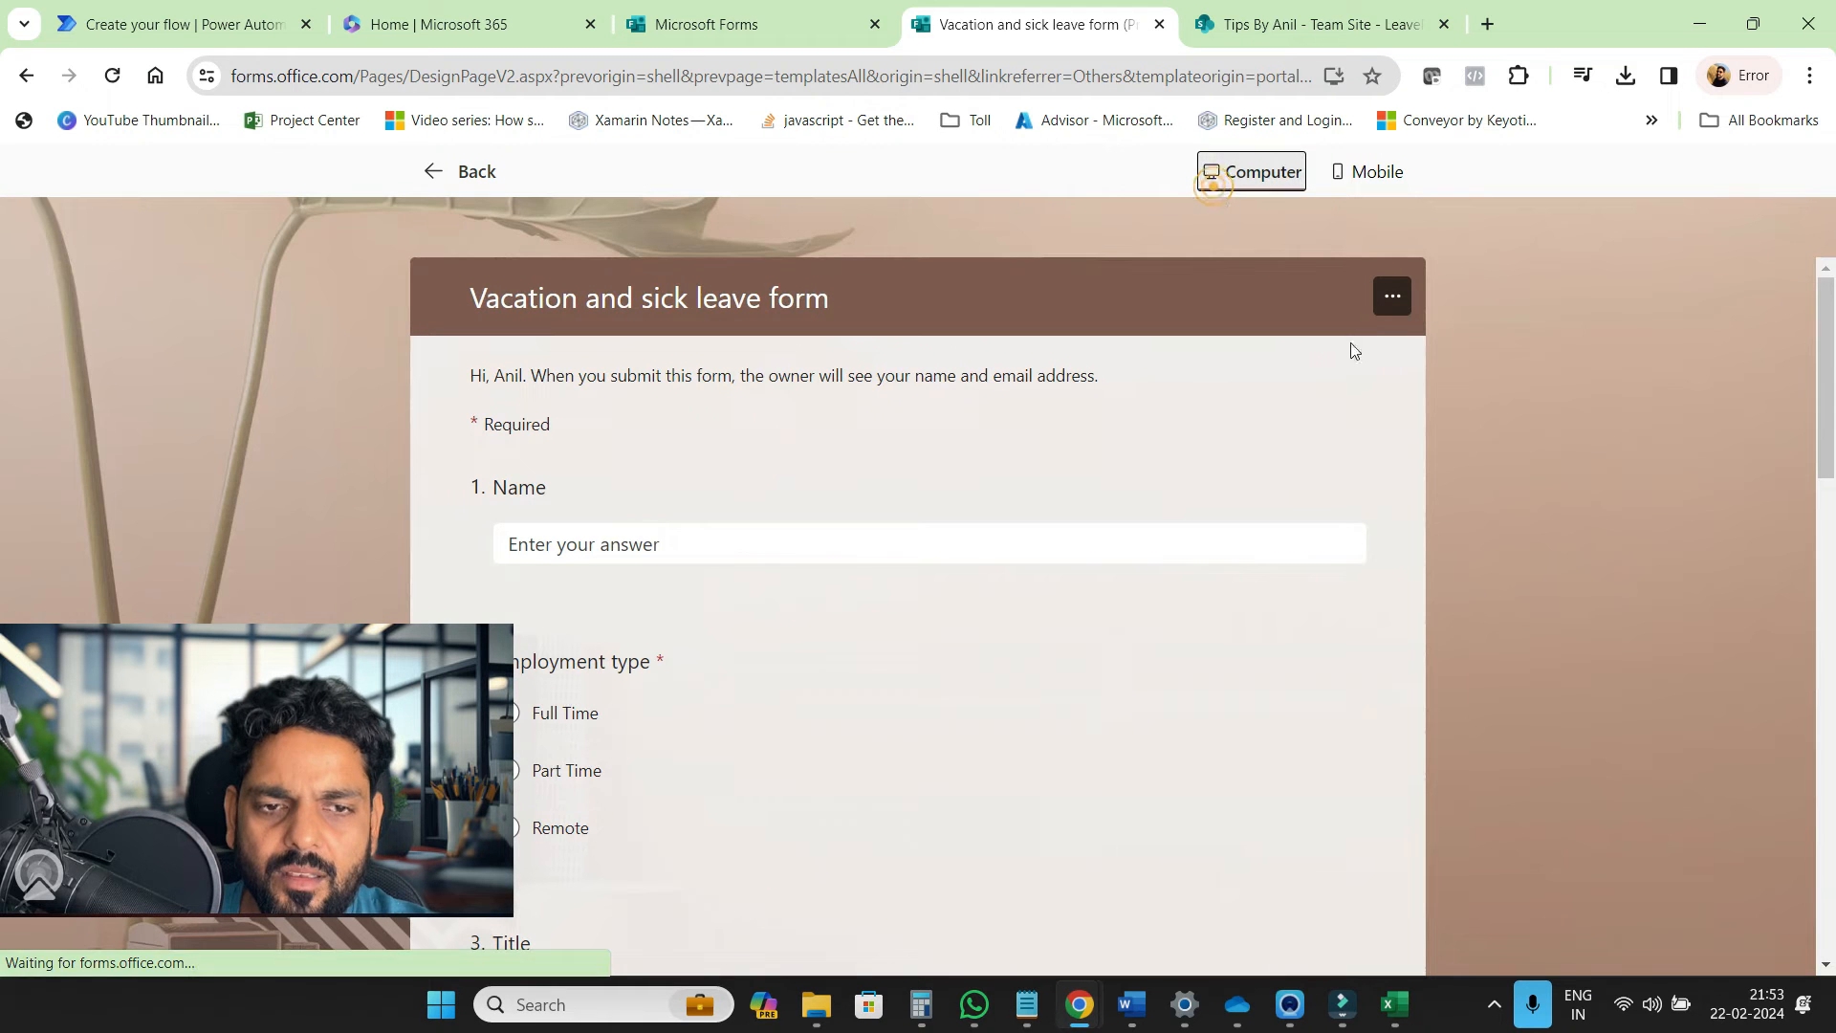
left_click(466, 174)
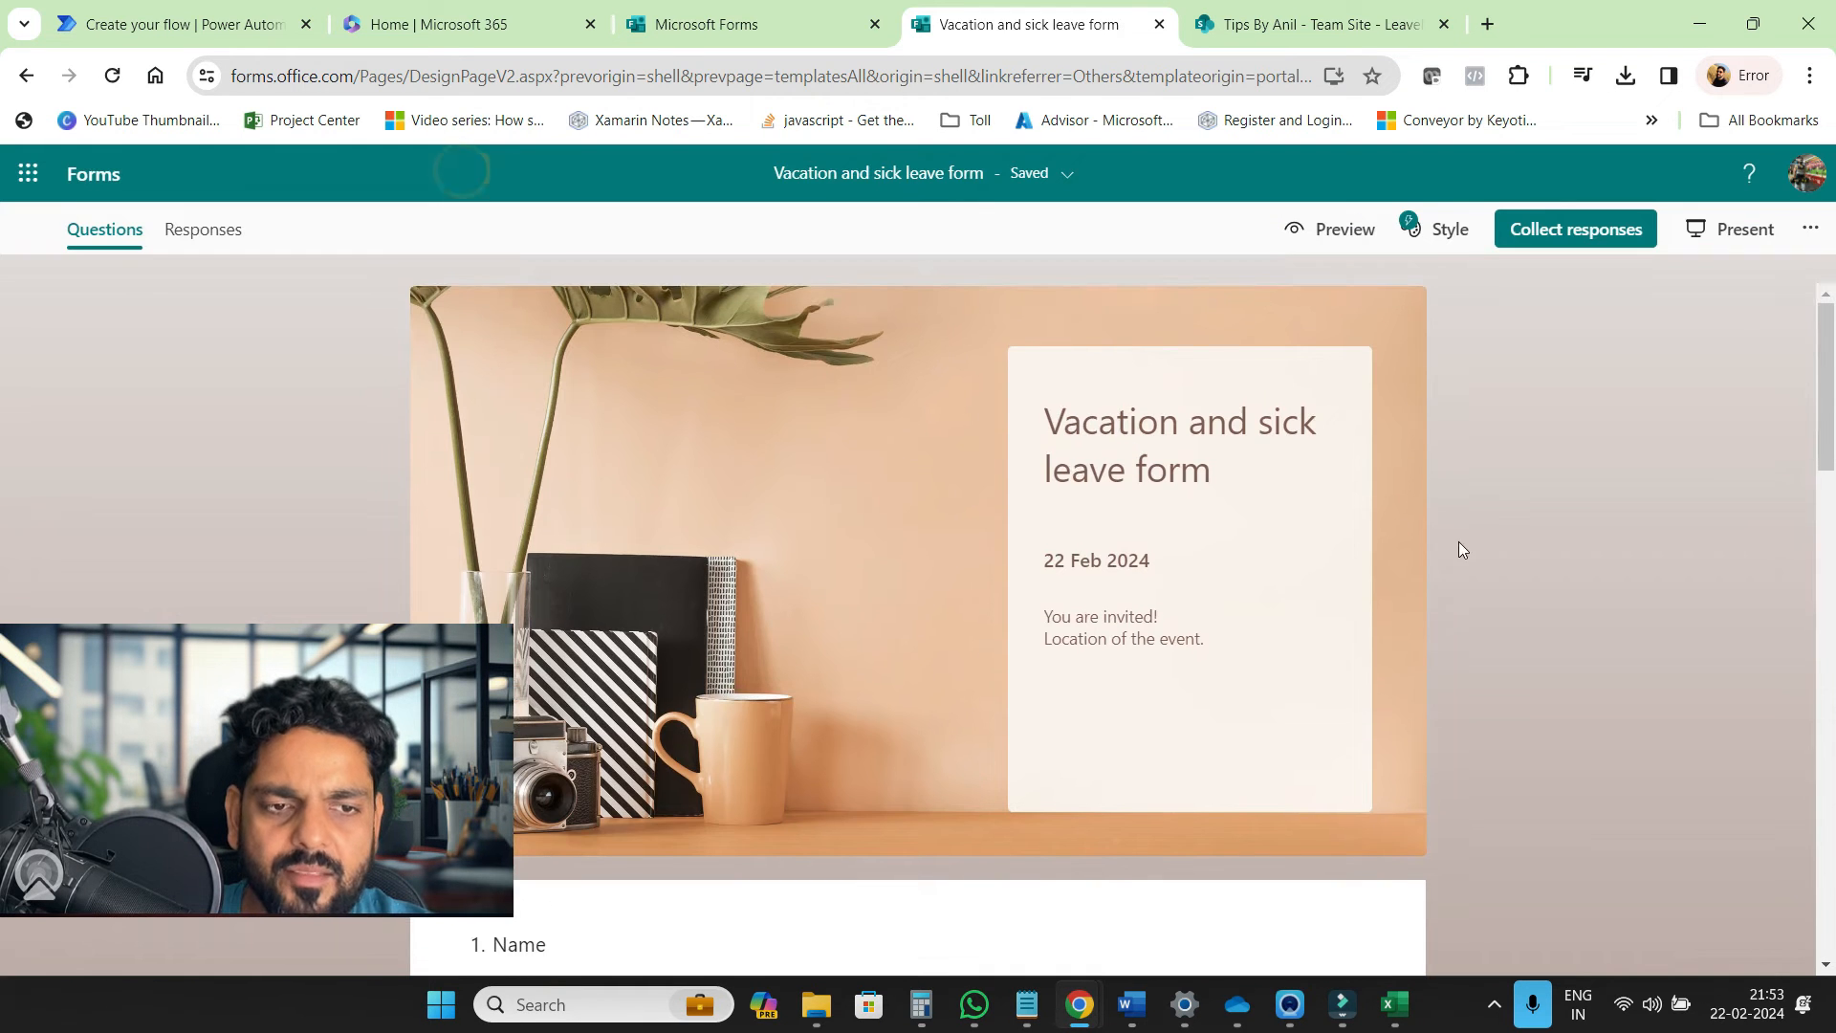
scroll(1399, 554, "down", 2)
scroll(1397, 552, "up", 2)
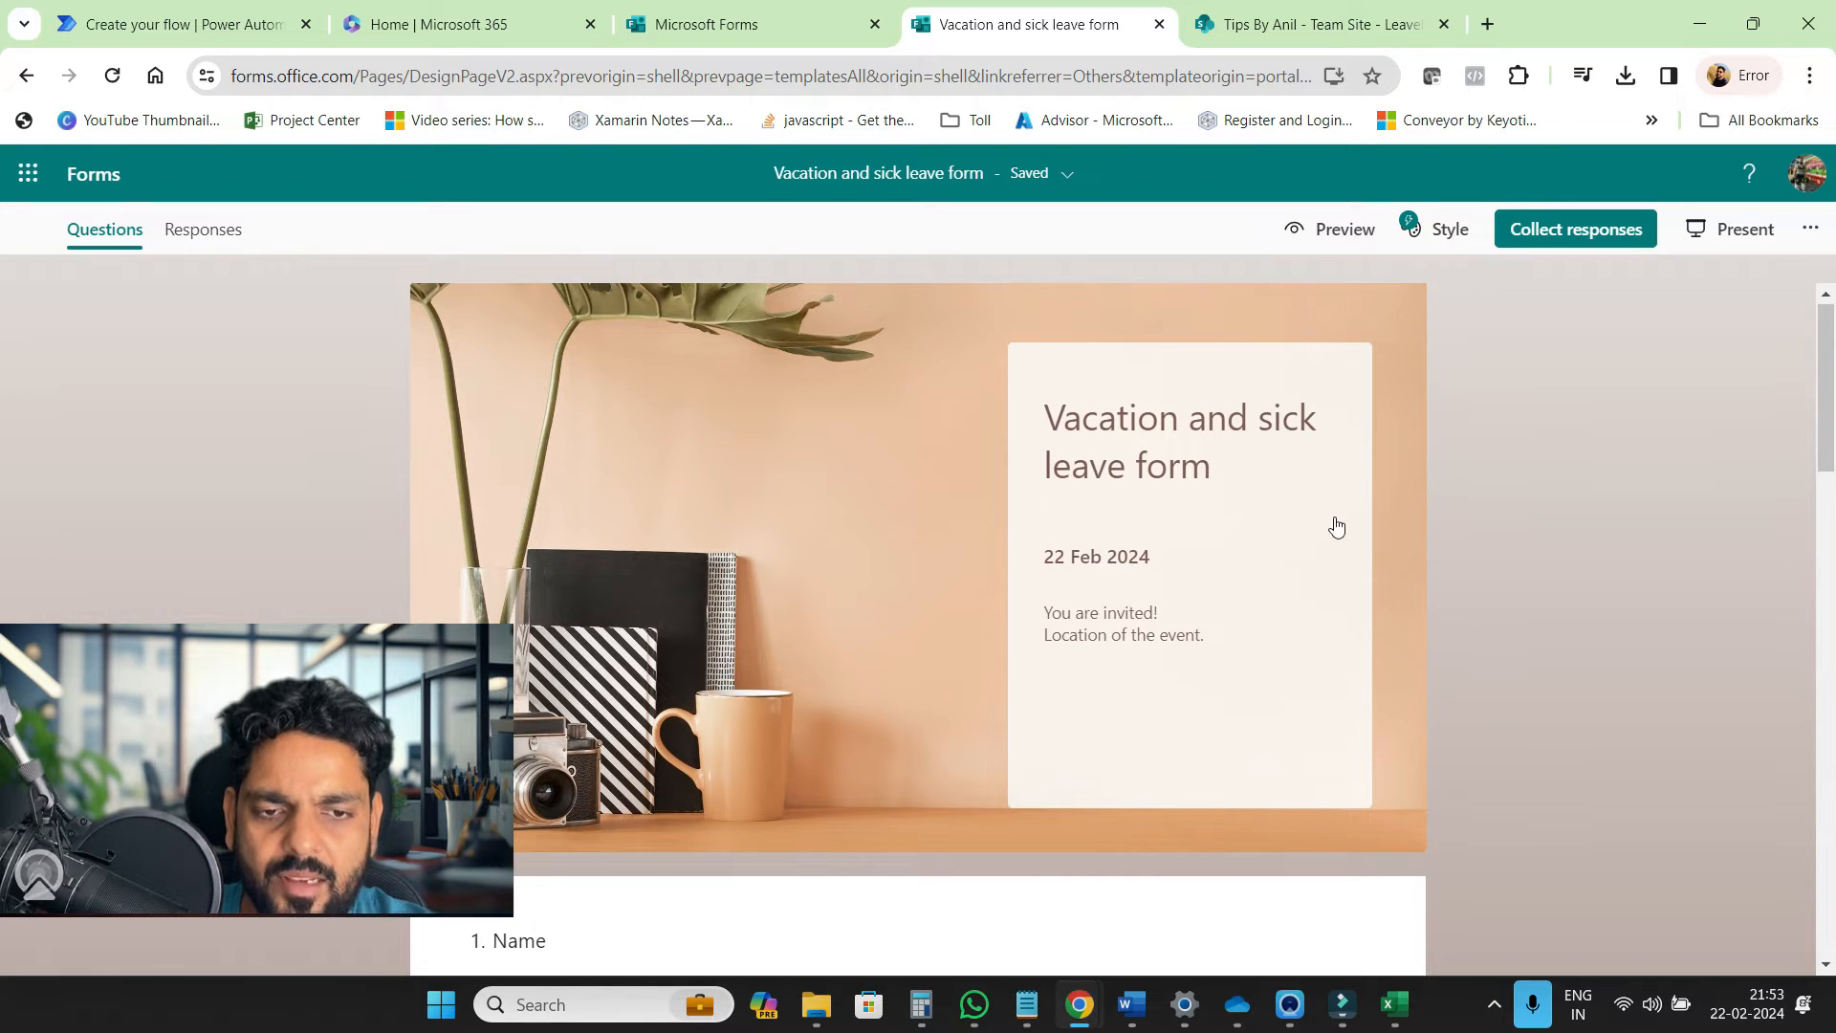
Retitle the form 'Leave Application Form' and go back to Power Automate
left_click(1225, 459)
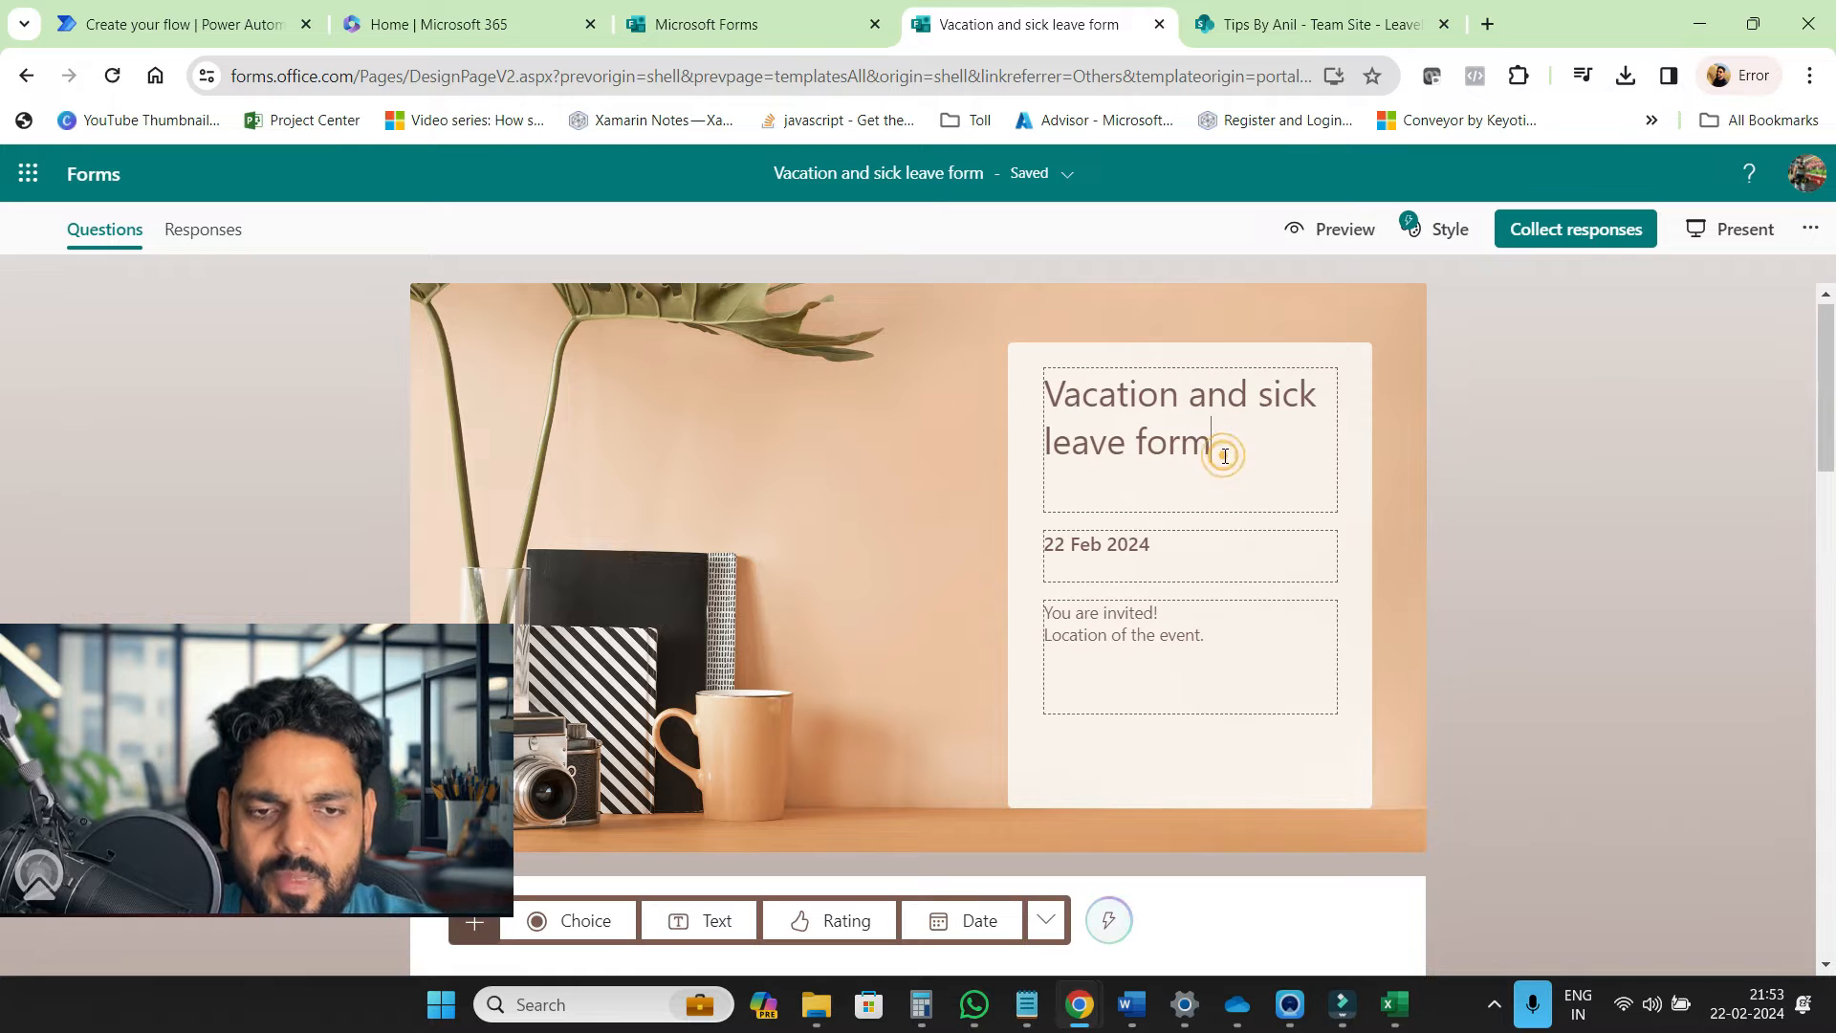
triple_click(1225, 456)
type("Leave Application Form")
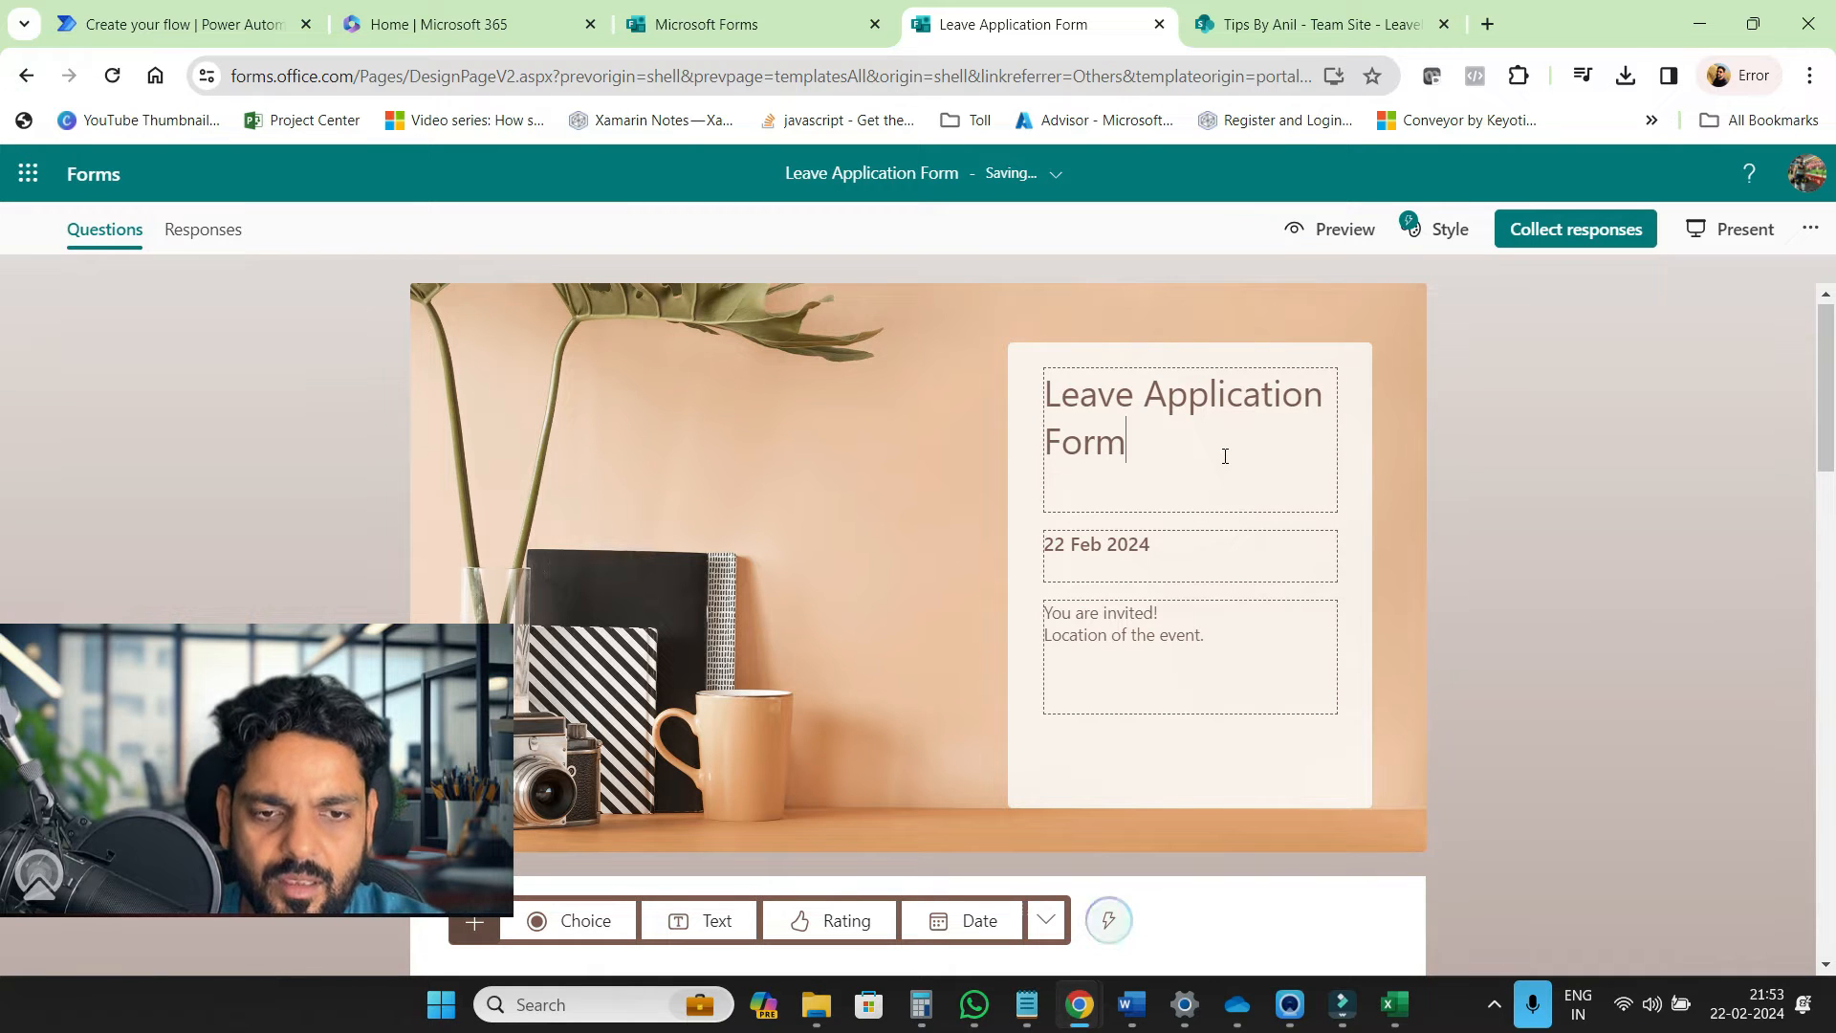
left_click(1501, 497)
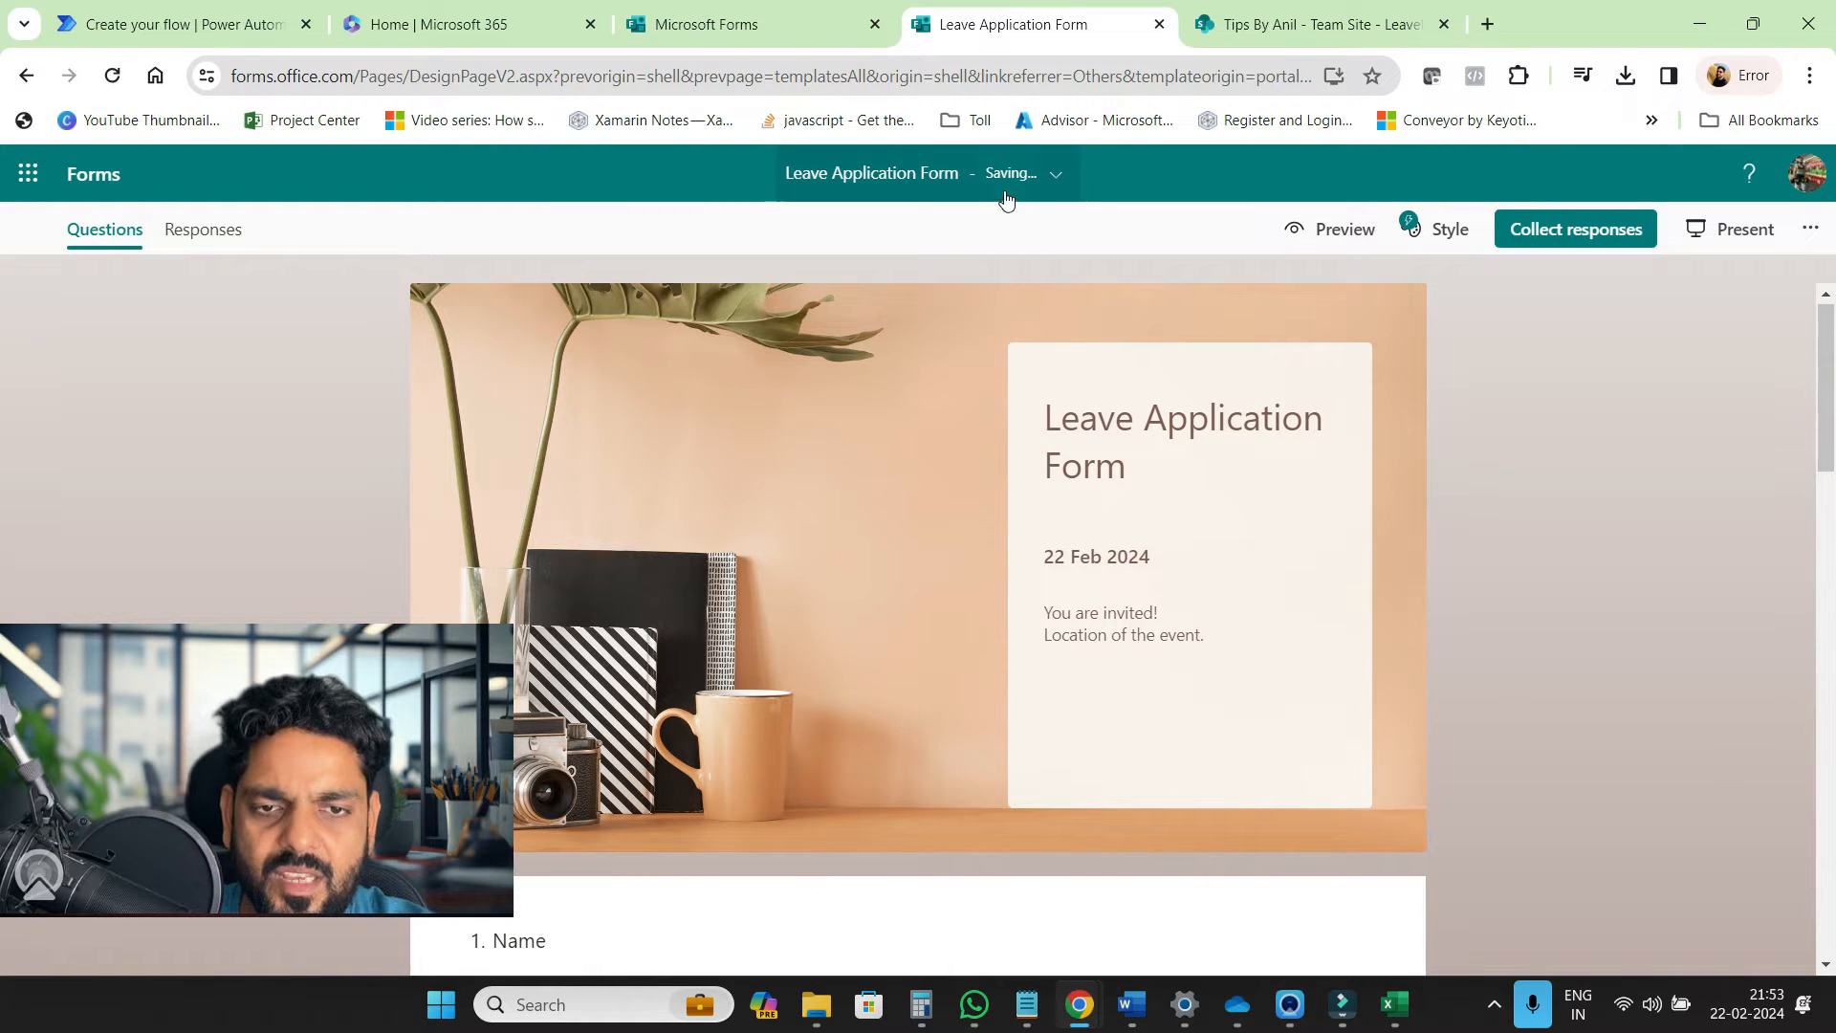
left_click(222, 29)
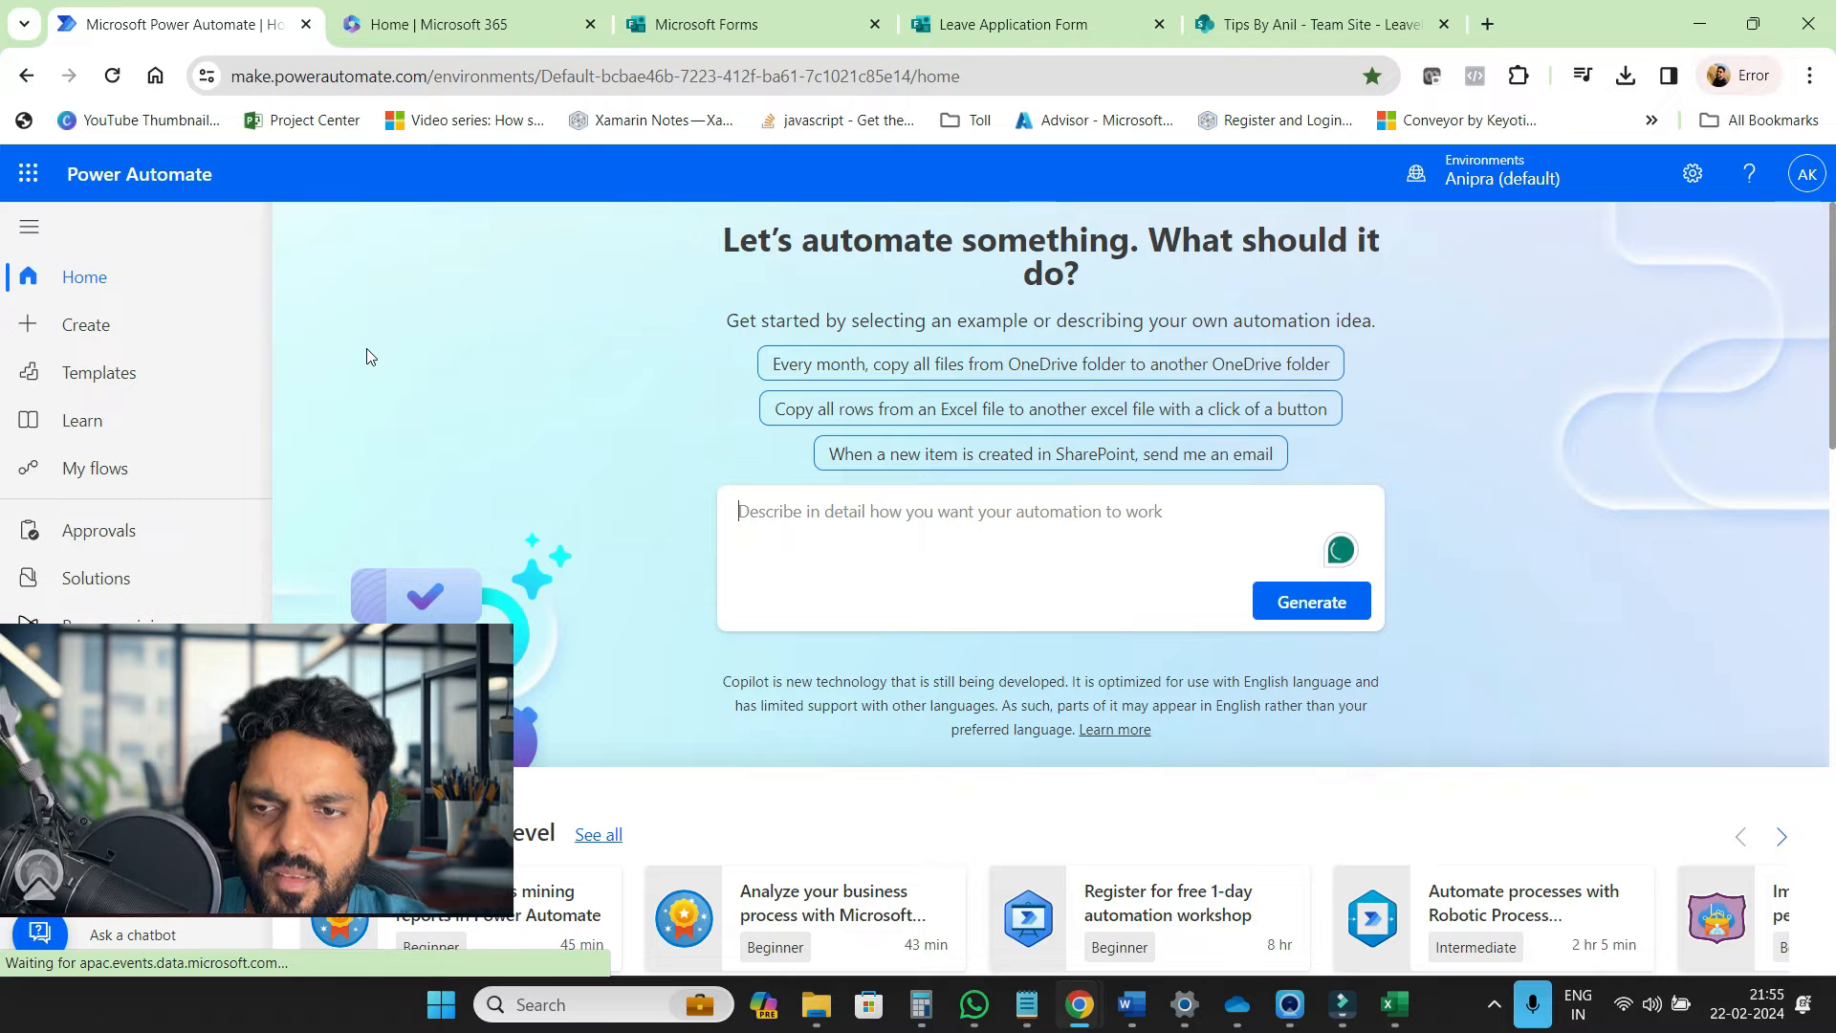
Create automated cloud flow 'SaveDataInList_wf' triggered when a new Forms response is submitted
left_click(116, 328)
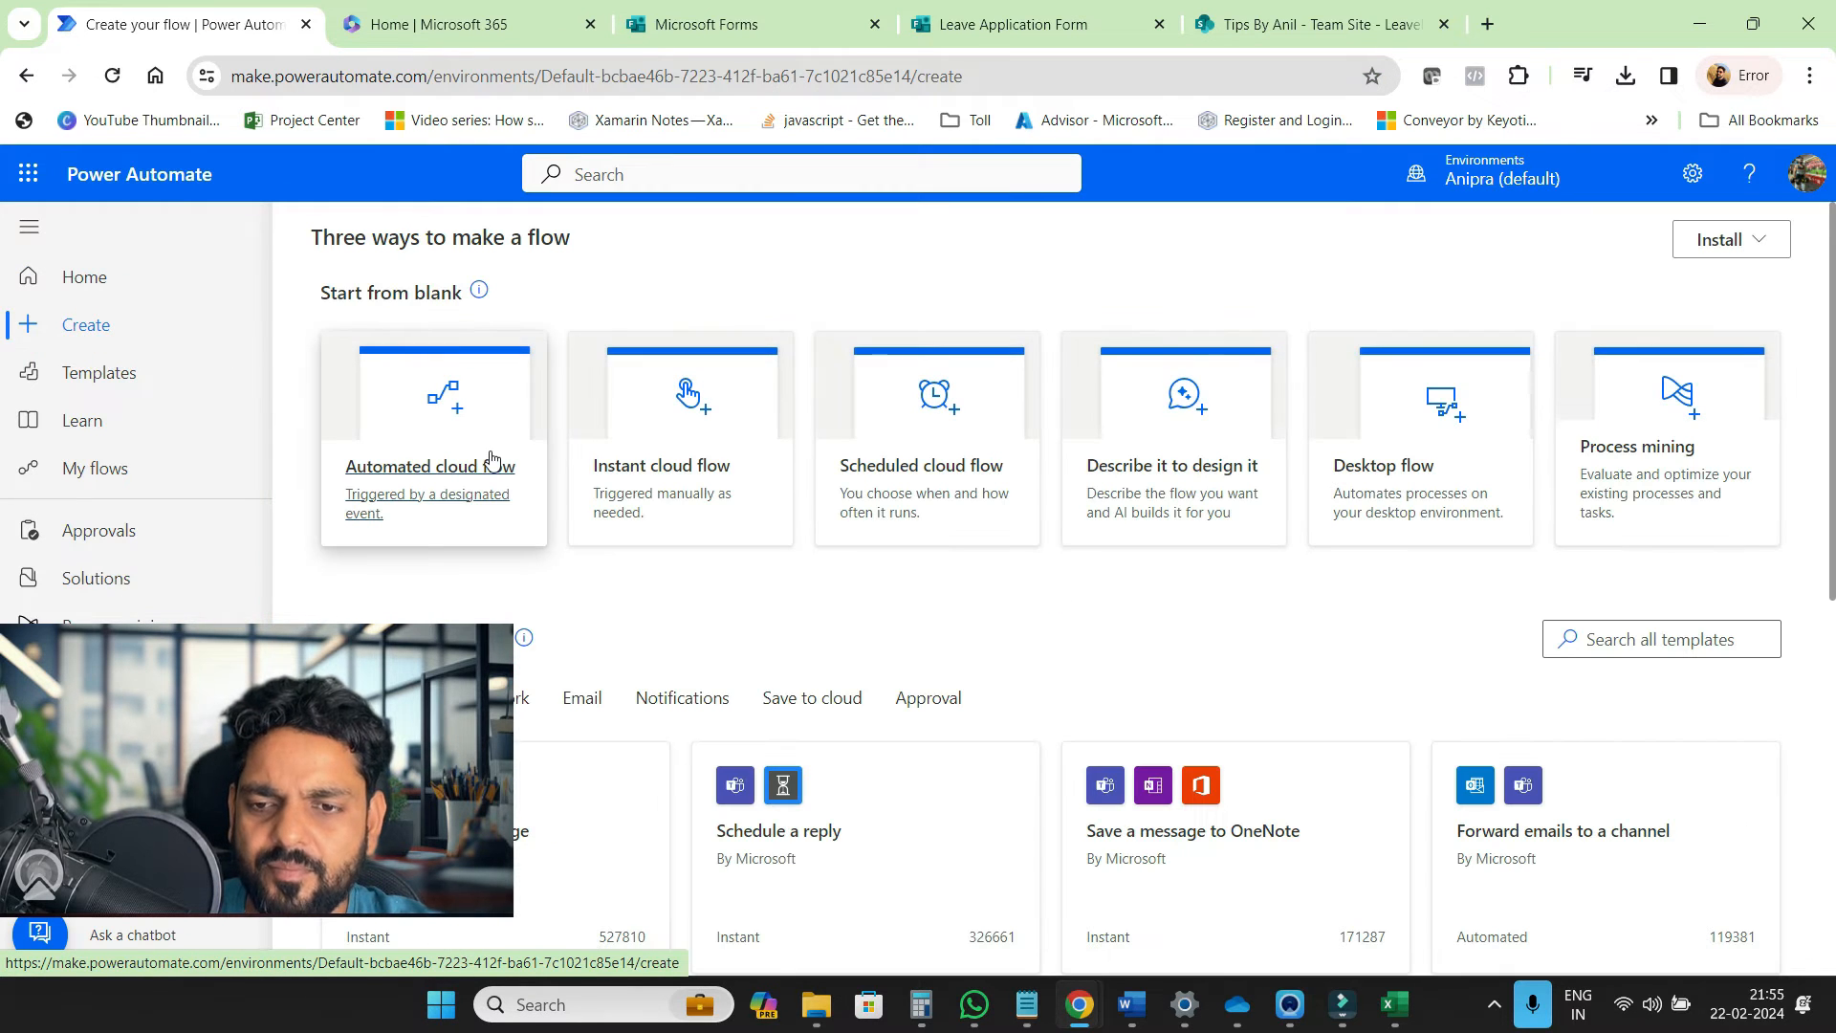
left_click(443, 464)
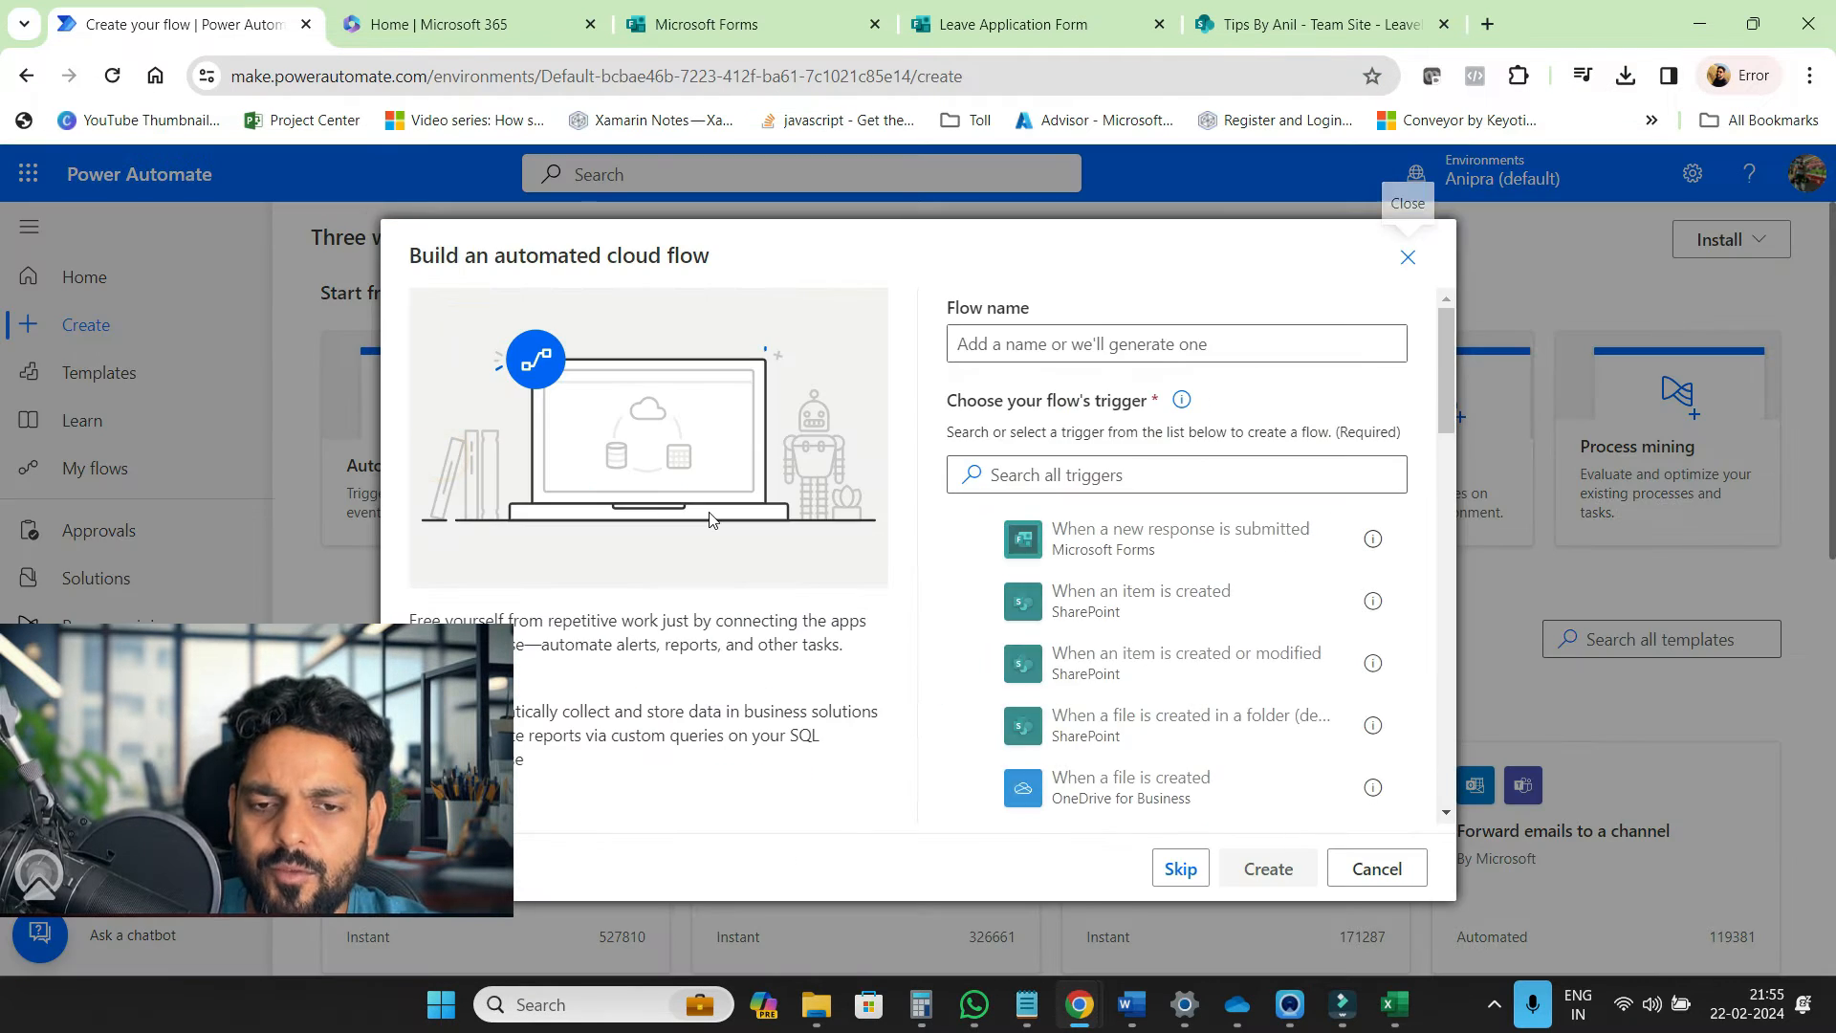
left_click(979, 540)
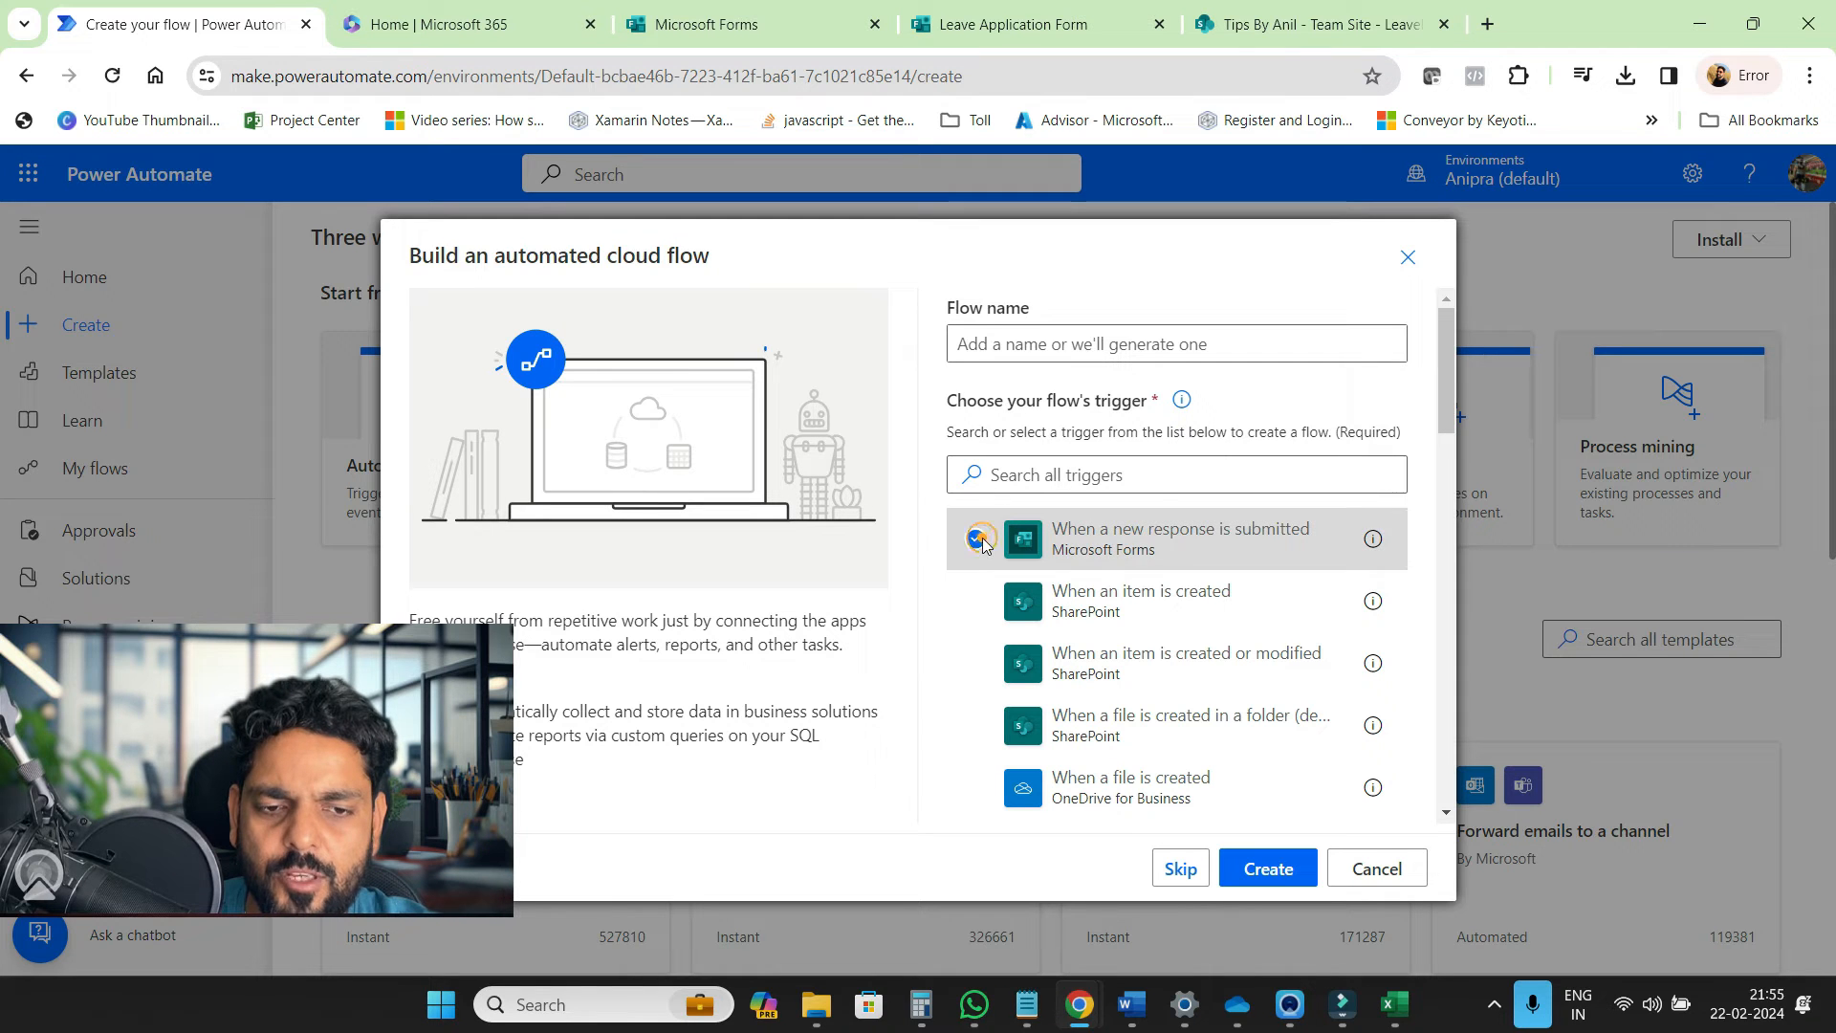
left_click(1081, 344)
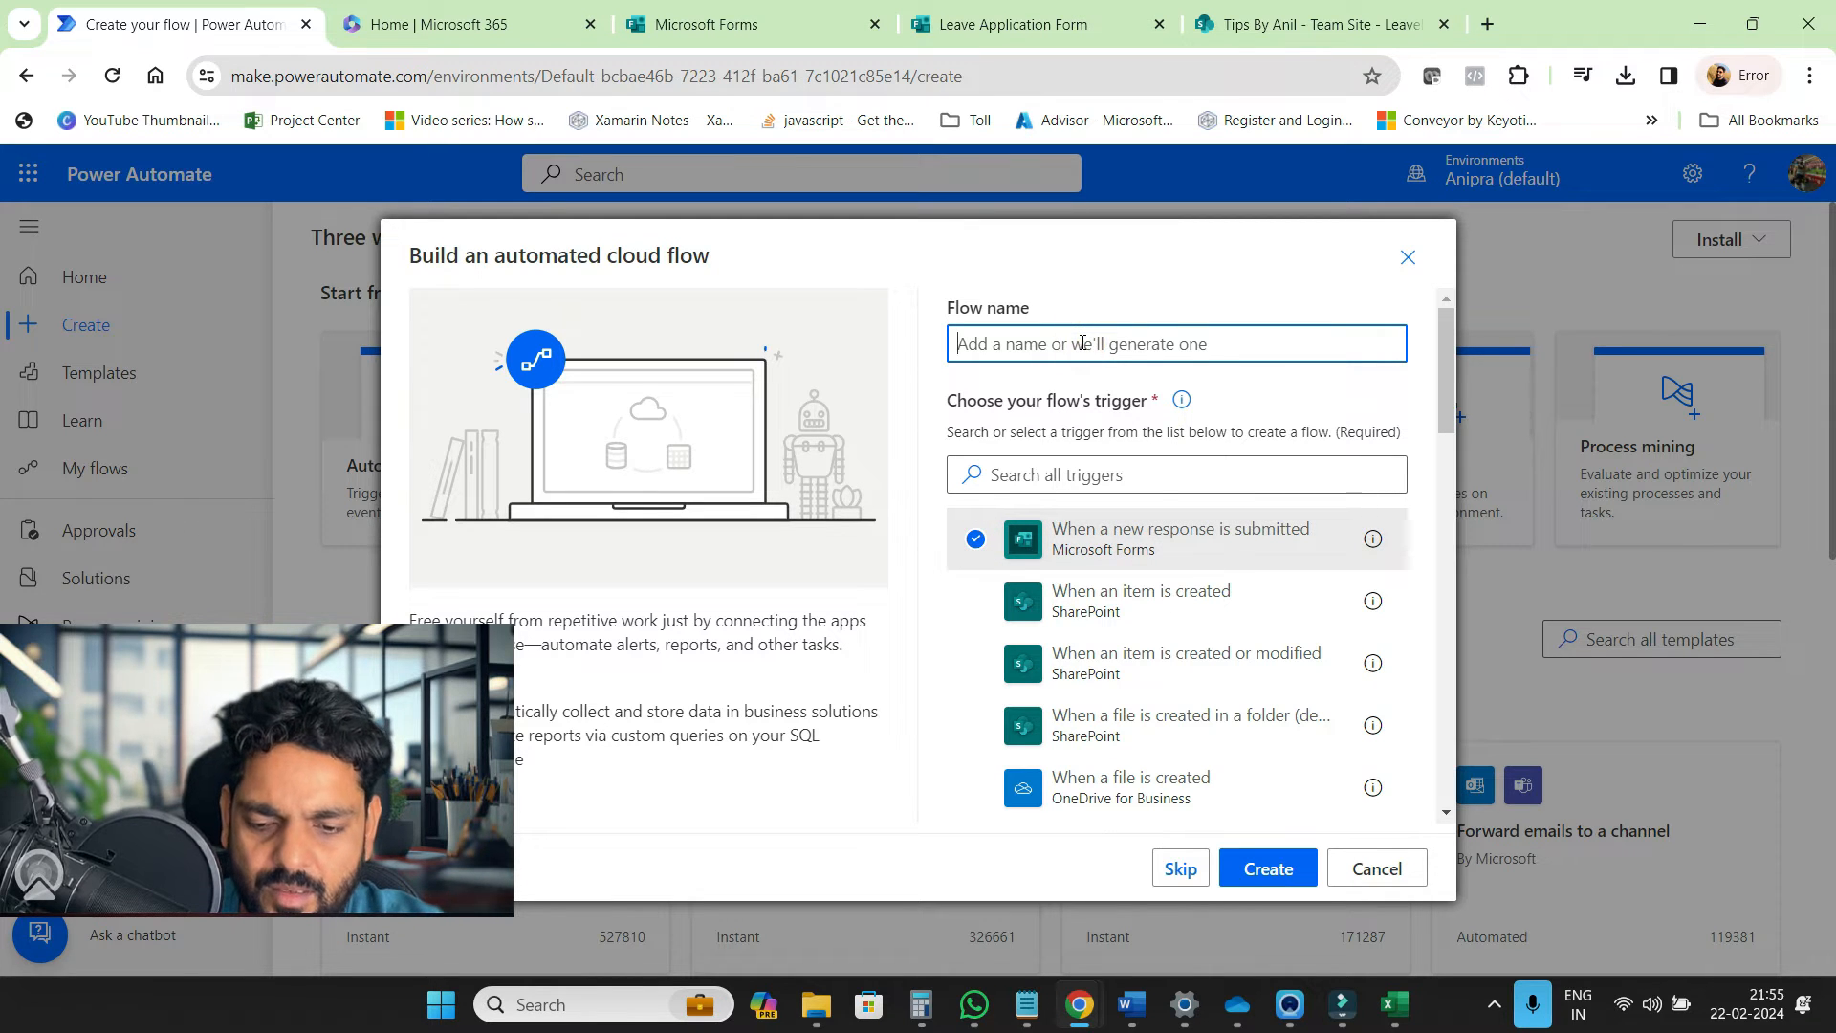
type("S")
key("BackSpace")
type("SaveDataInList_wf")
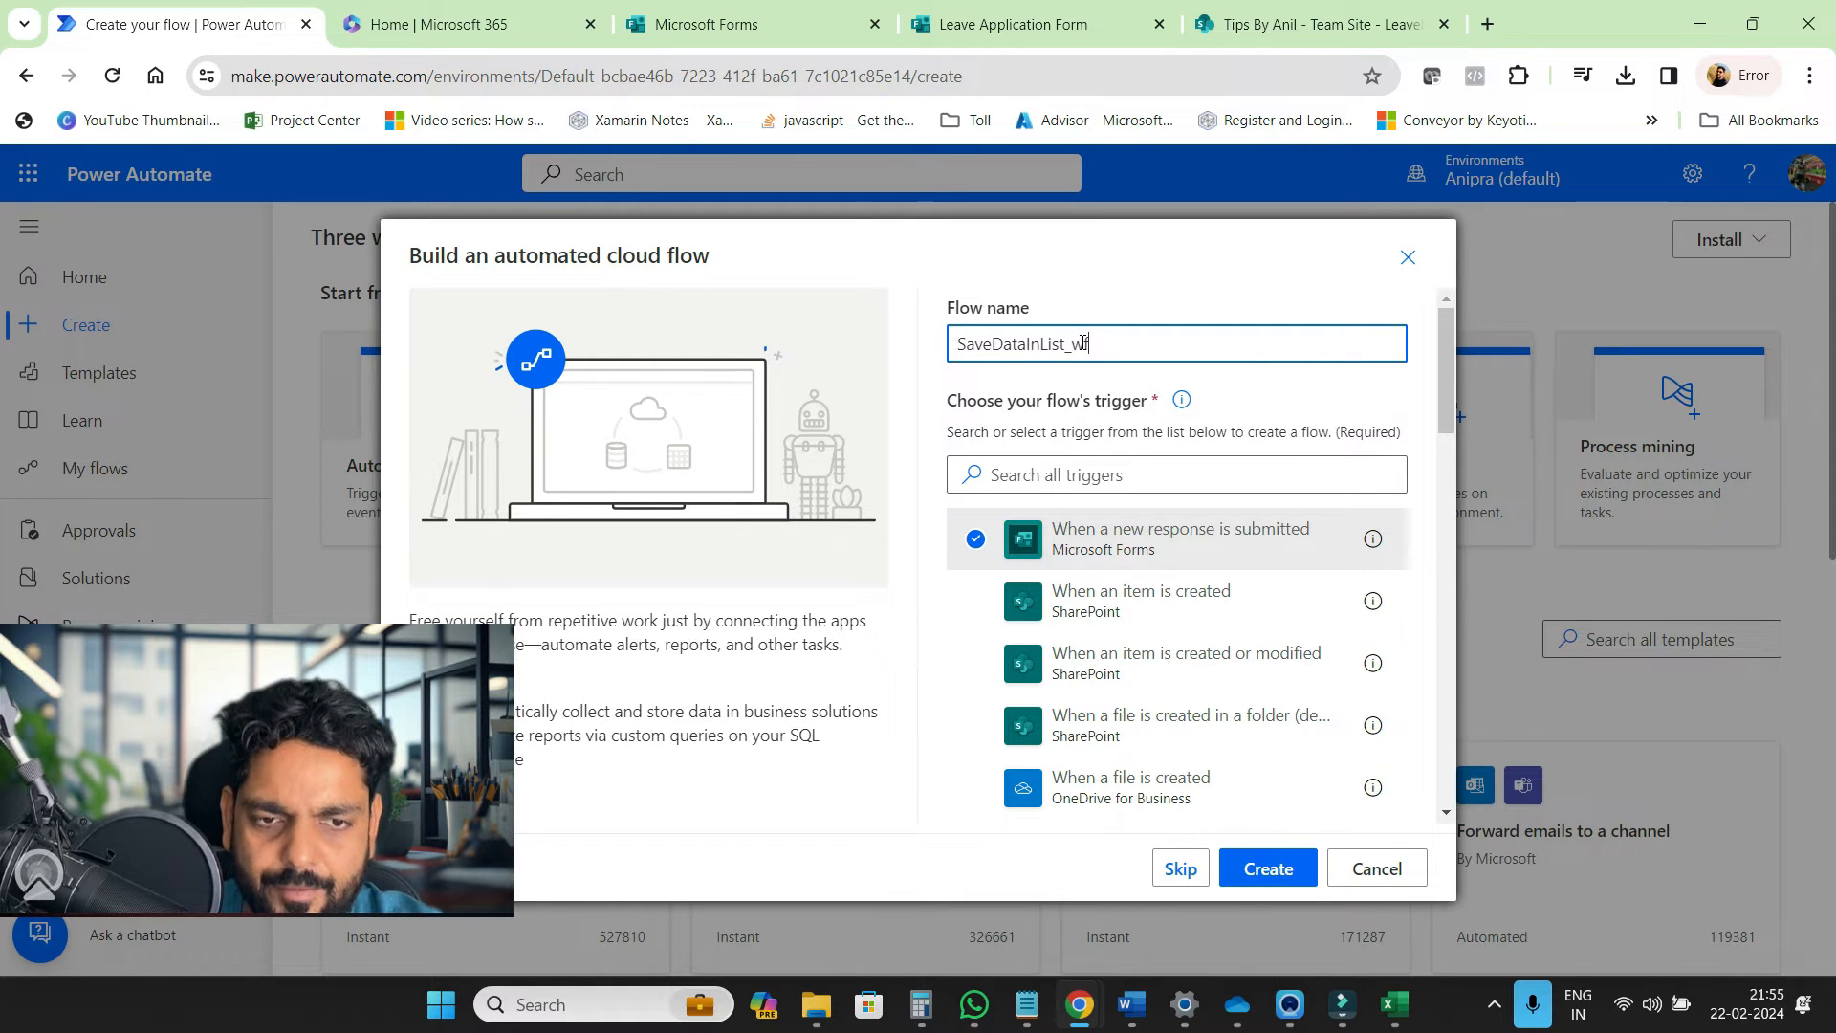
left_click(1277, 872)
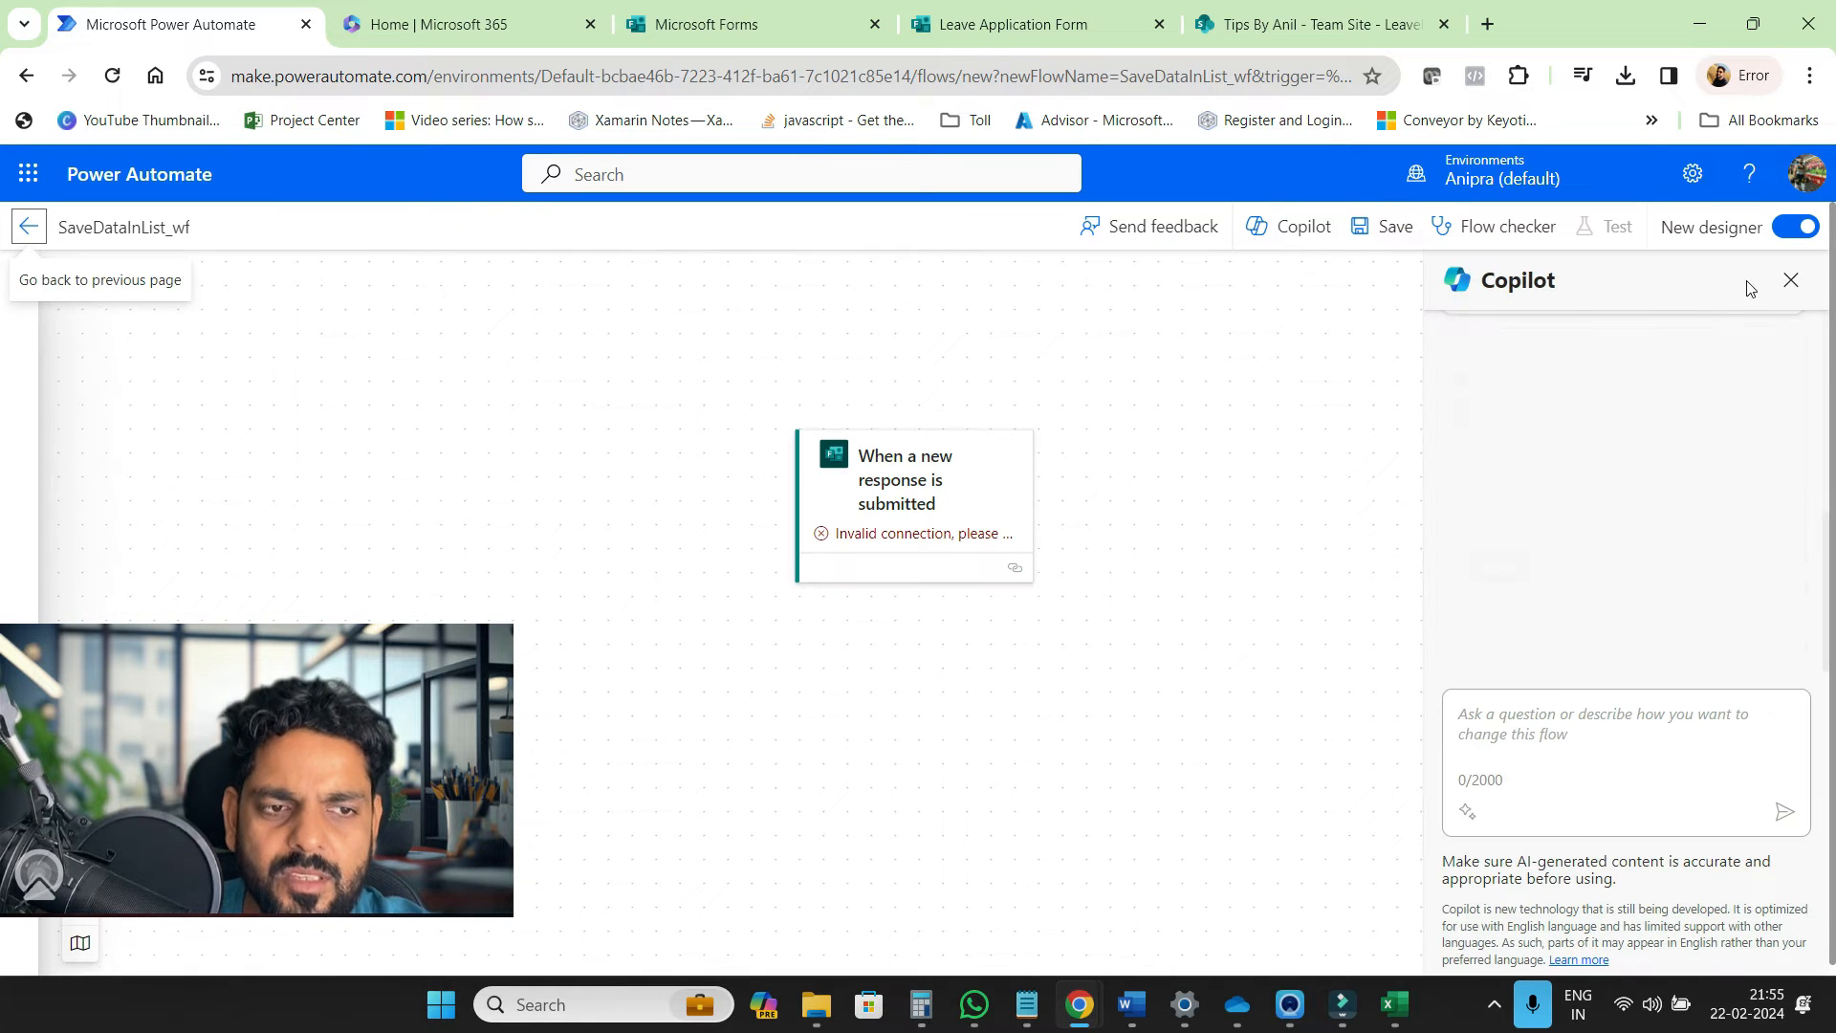
In the classic designer, set the trigger's Form Id to Leave Application Form
left_click(1798, 230)
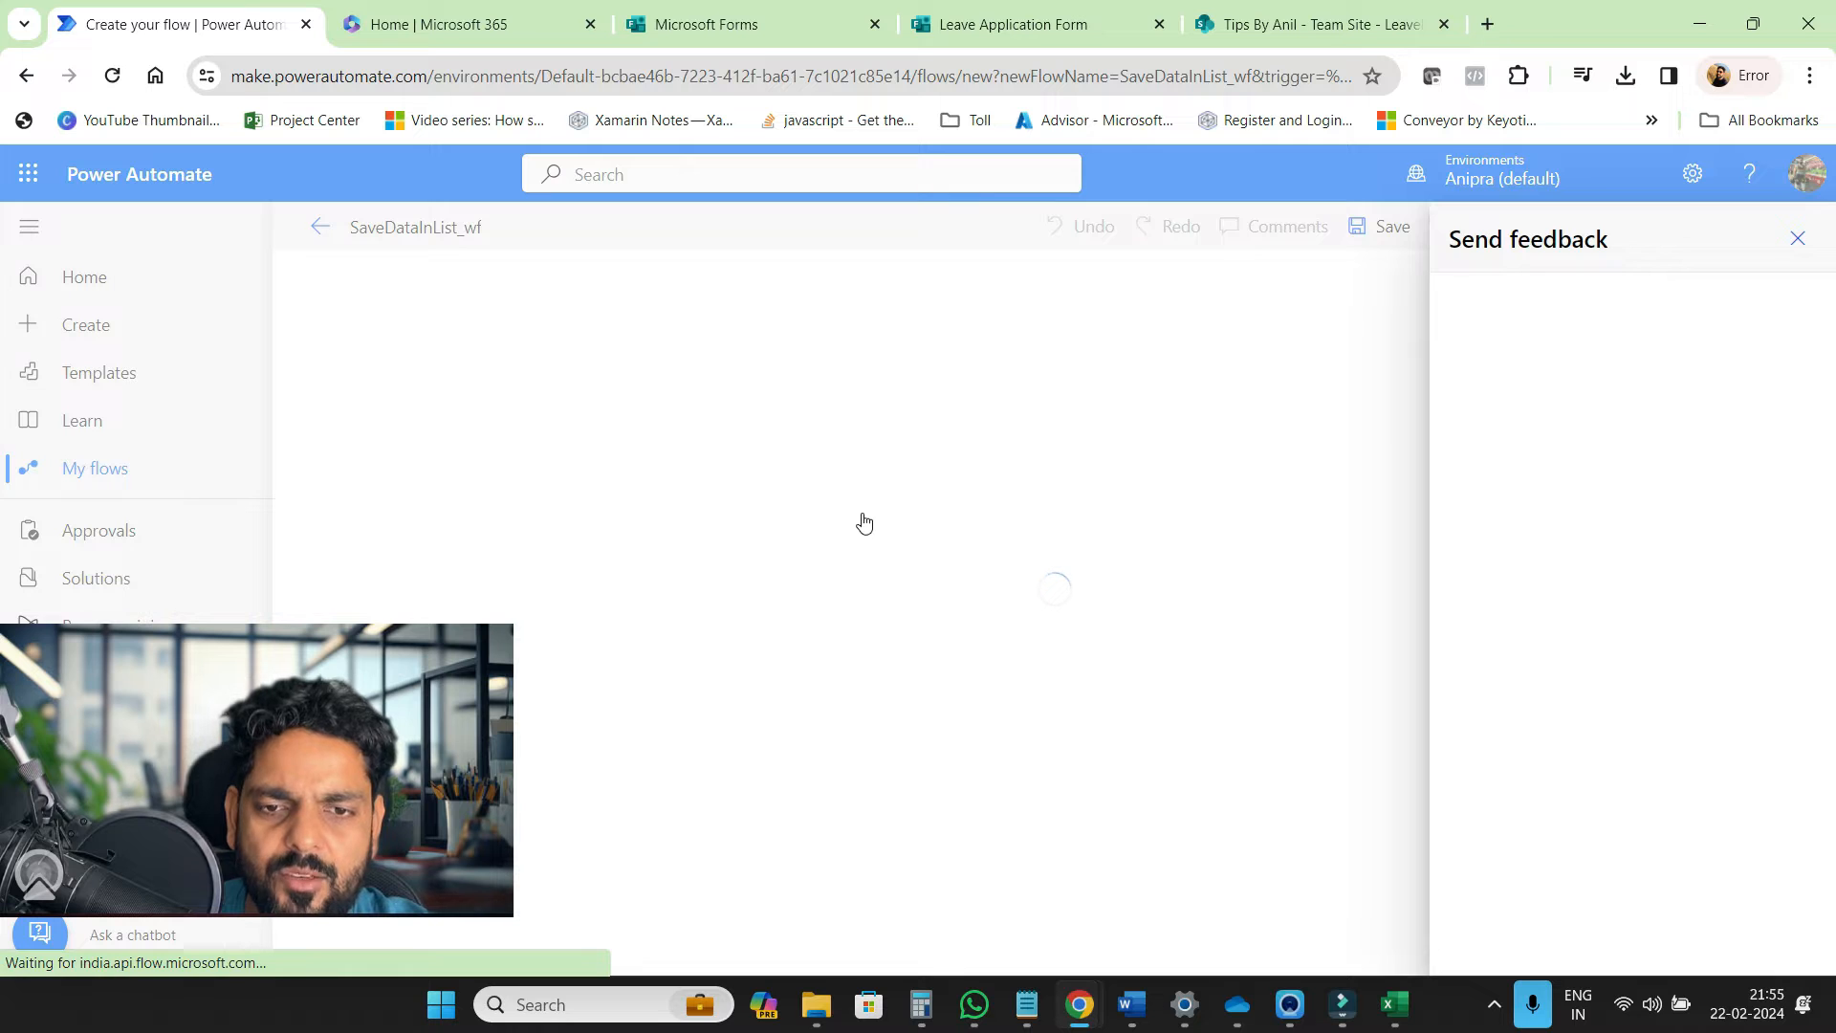
left_click(1798, 238)
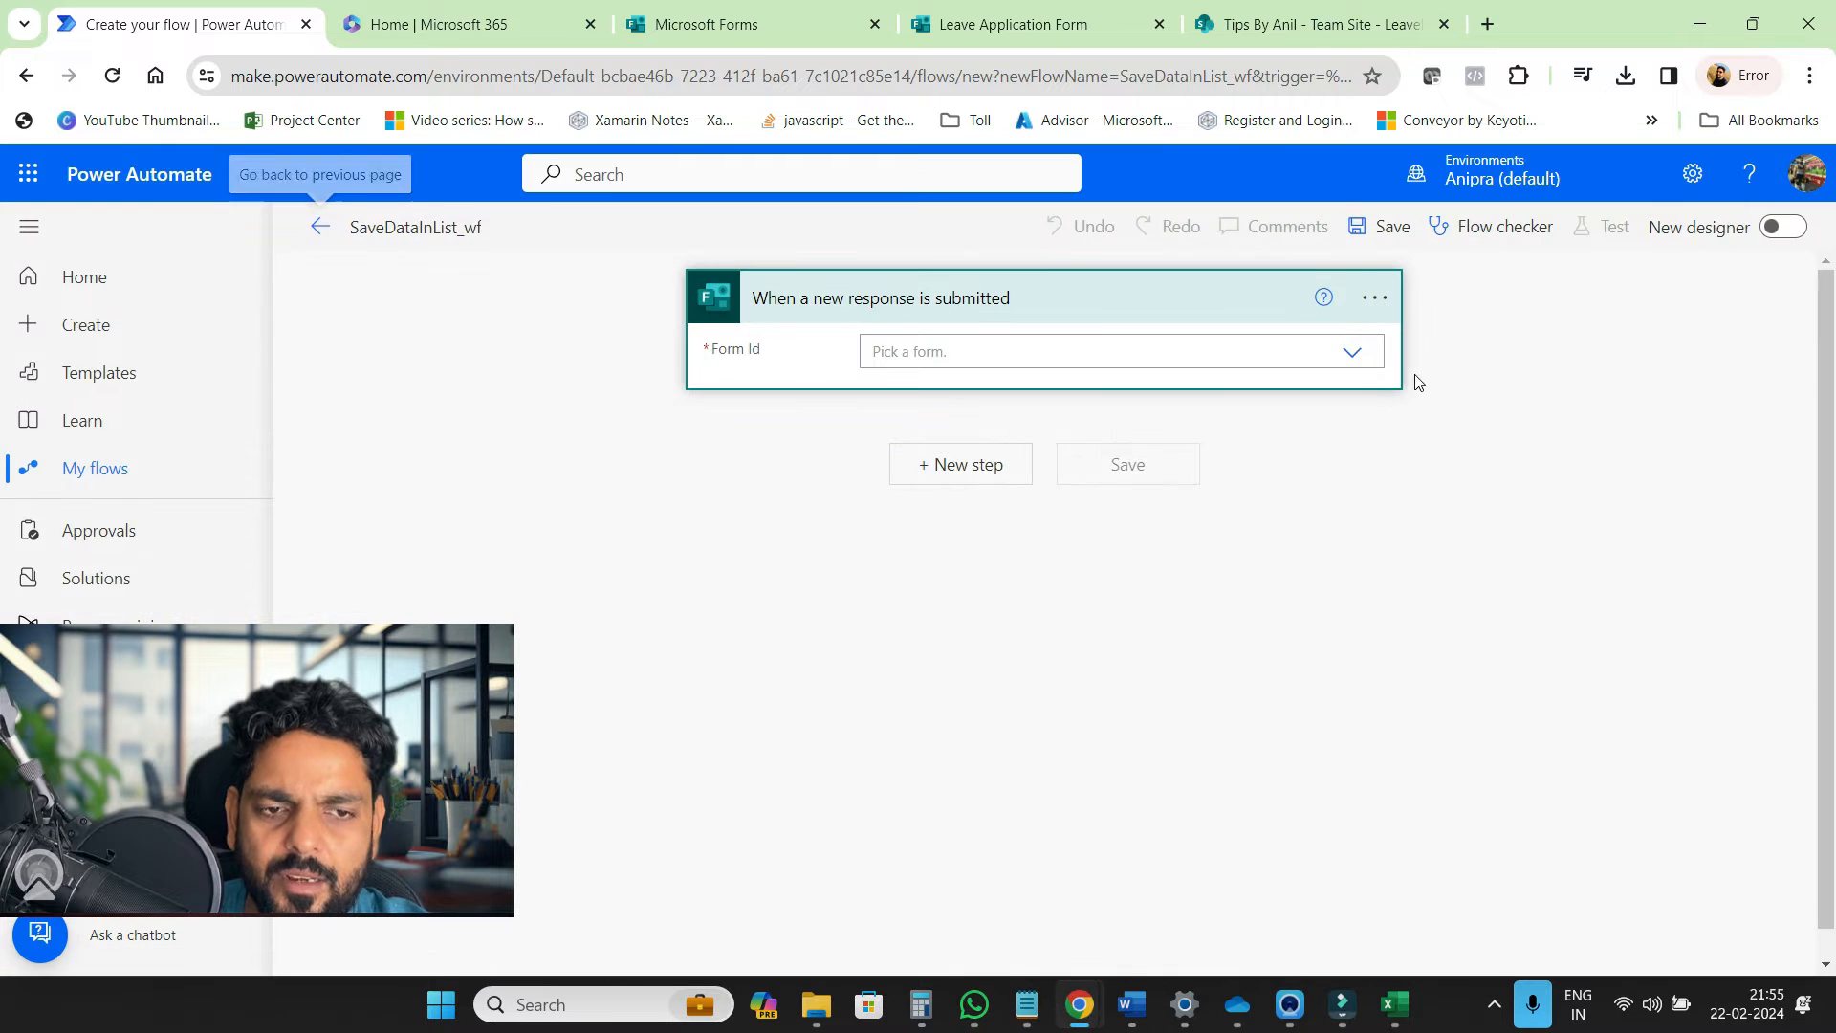
left_click(1331, 344)
left_click(1354, 355)
left_click(1328, 360)
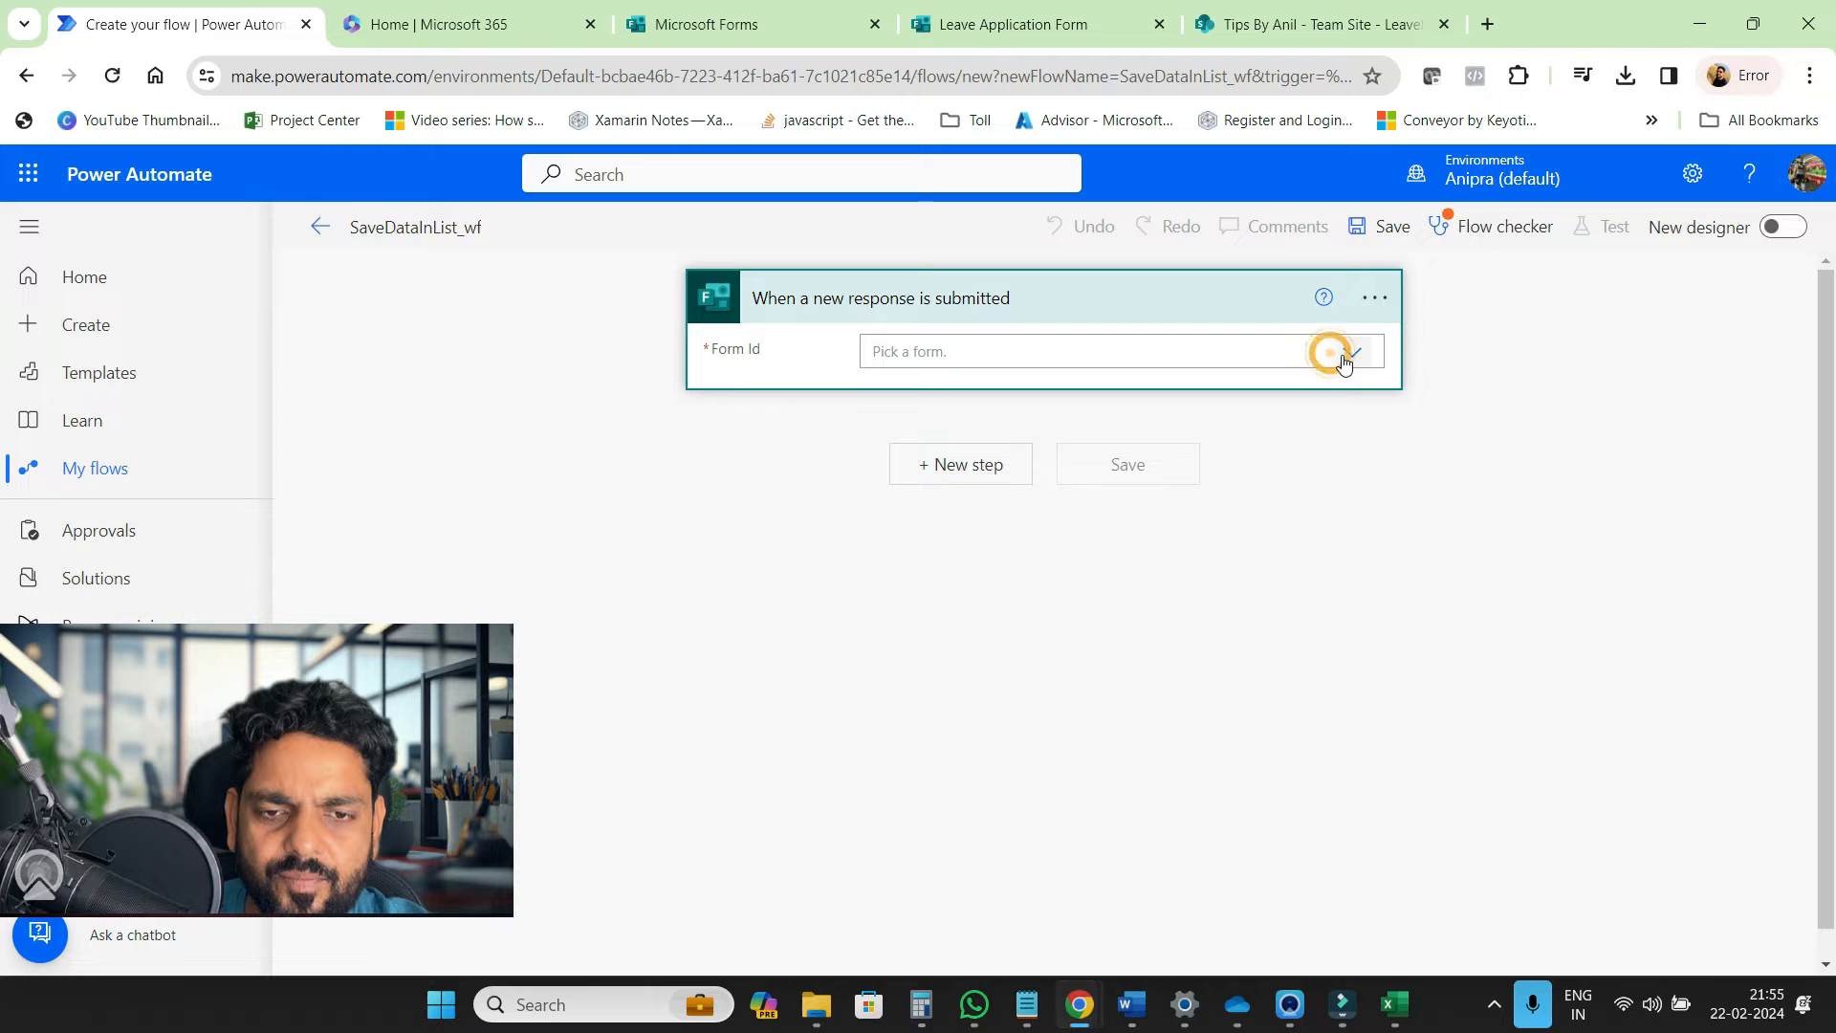
left_click(1351, 353)
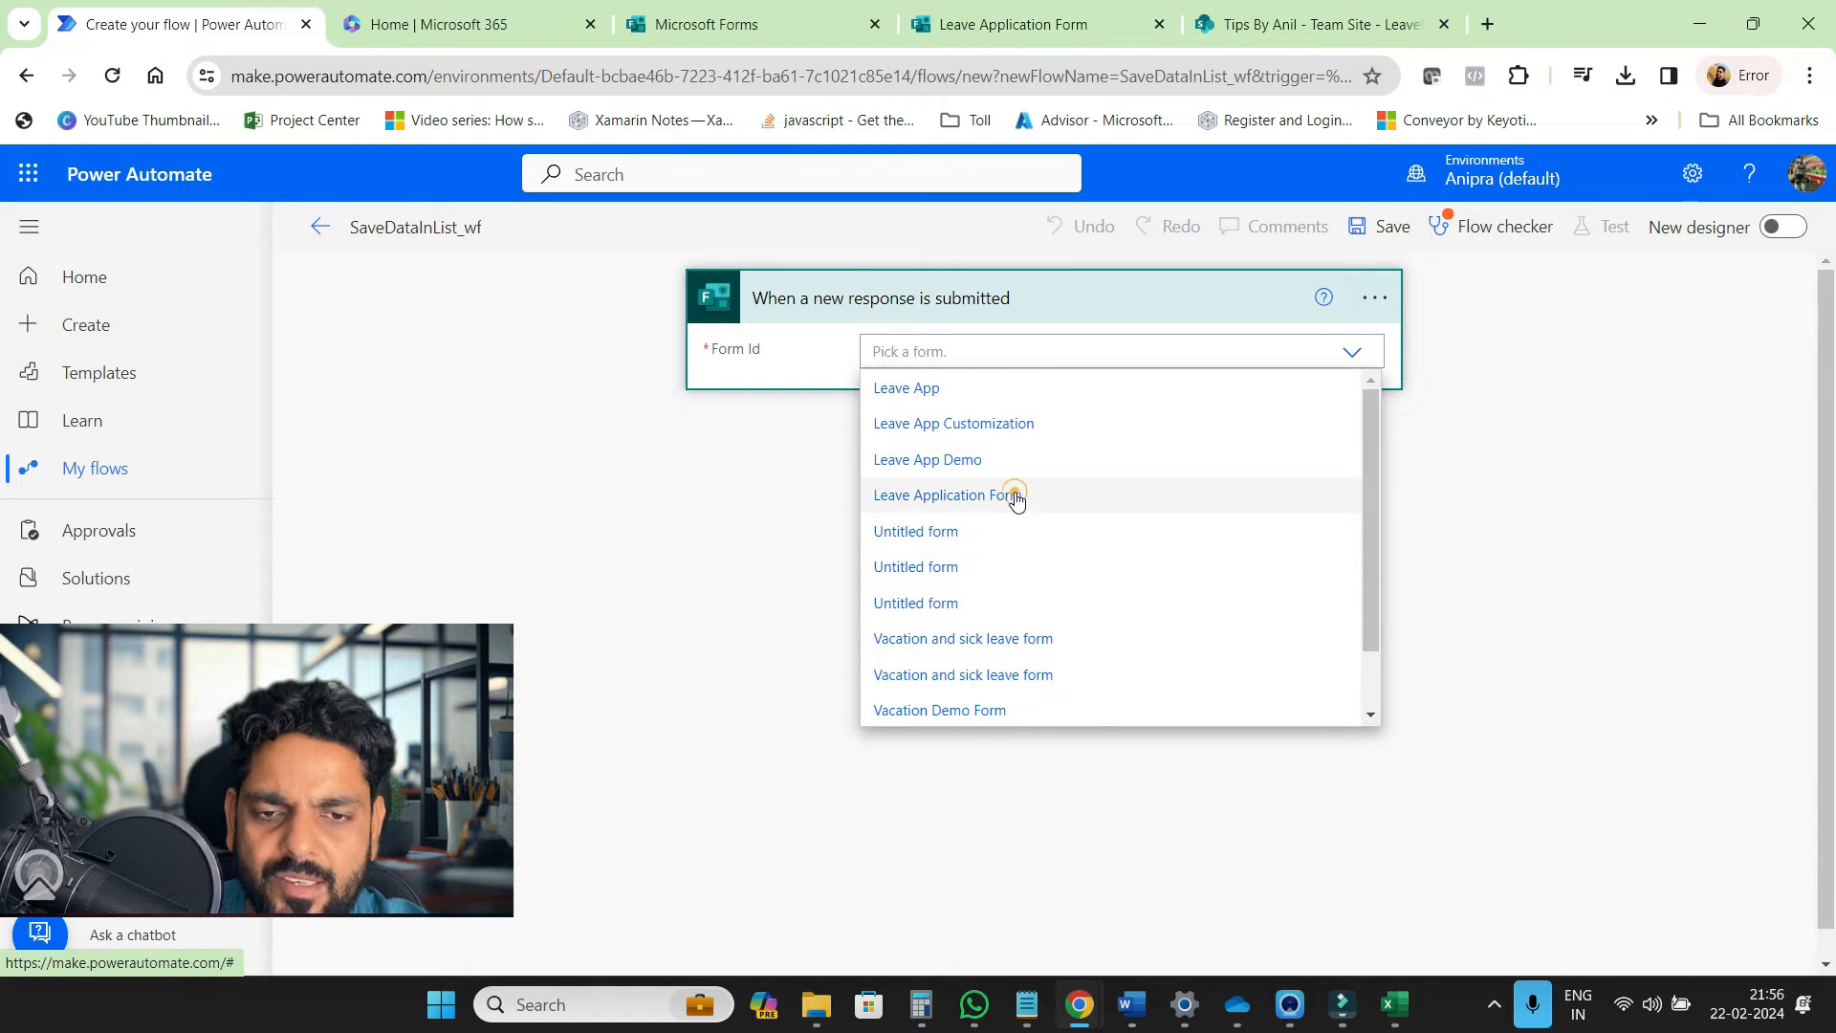
left_click(1015, 497)
Add a Get response details step for Leave Application Form using the trigger's Response Id
left_click(983, 476)
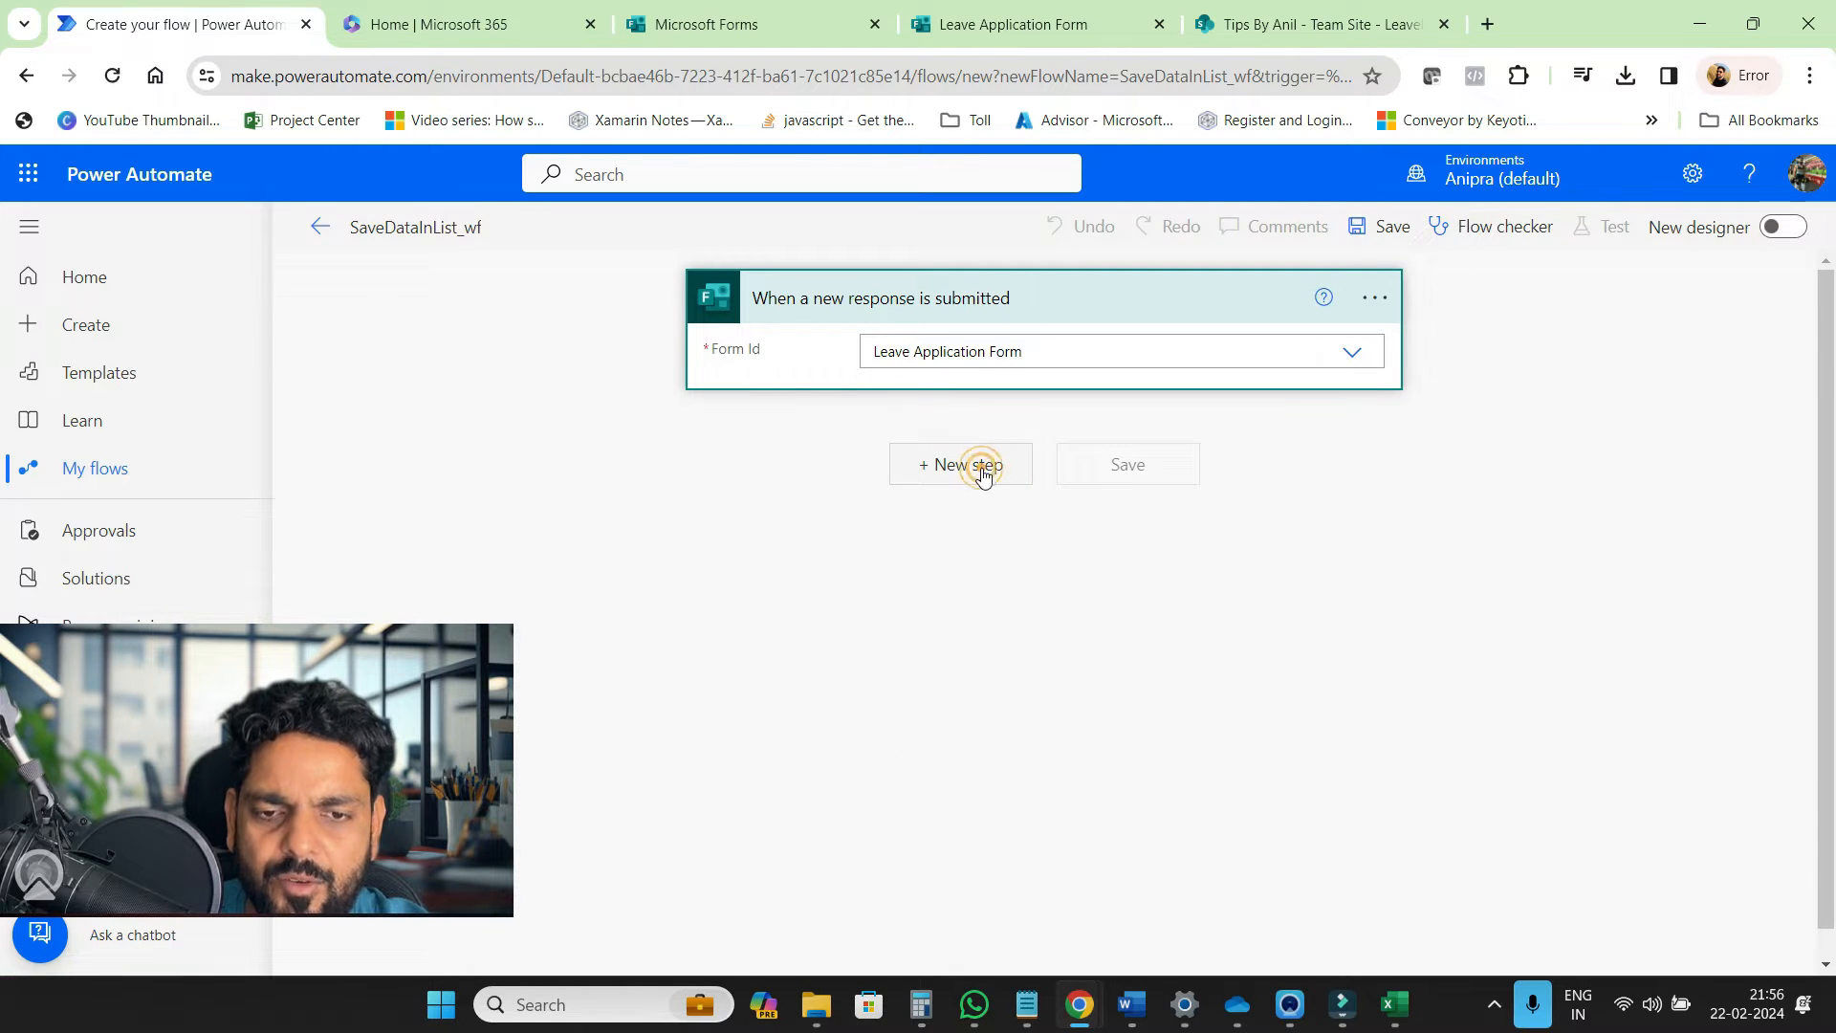
left_click(839, 466)
type("get for")
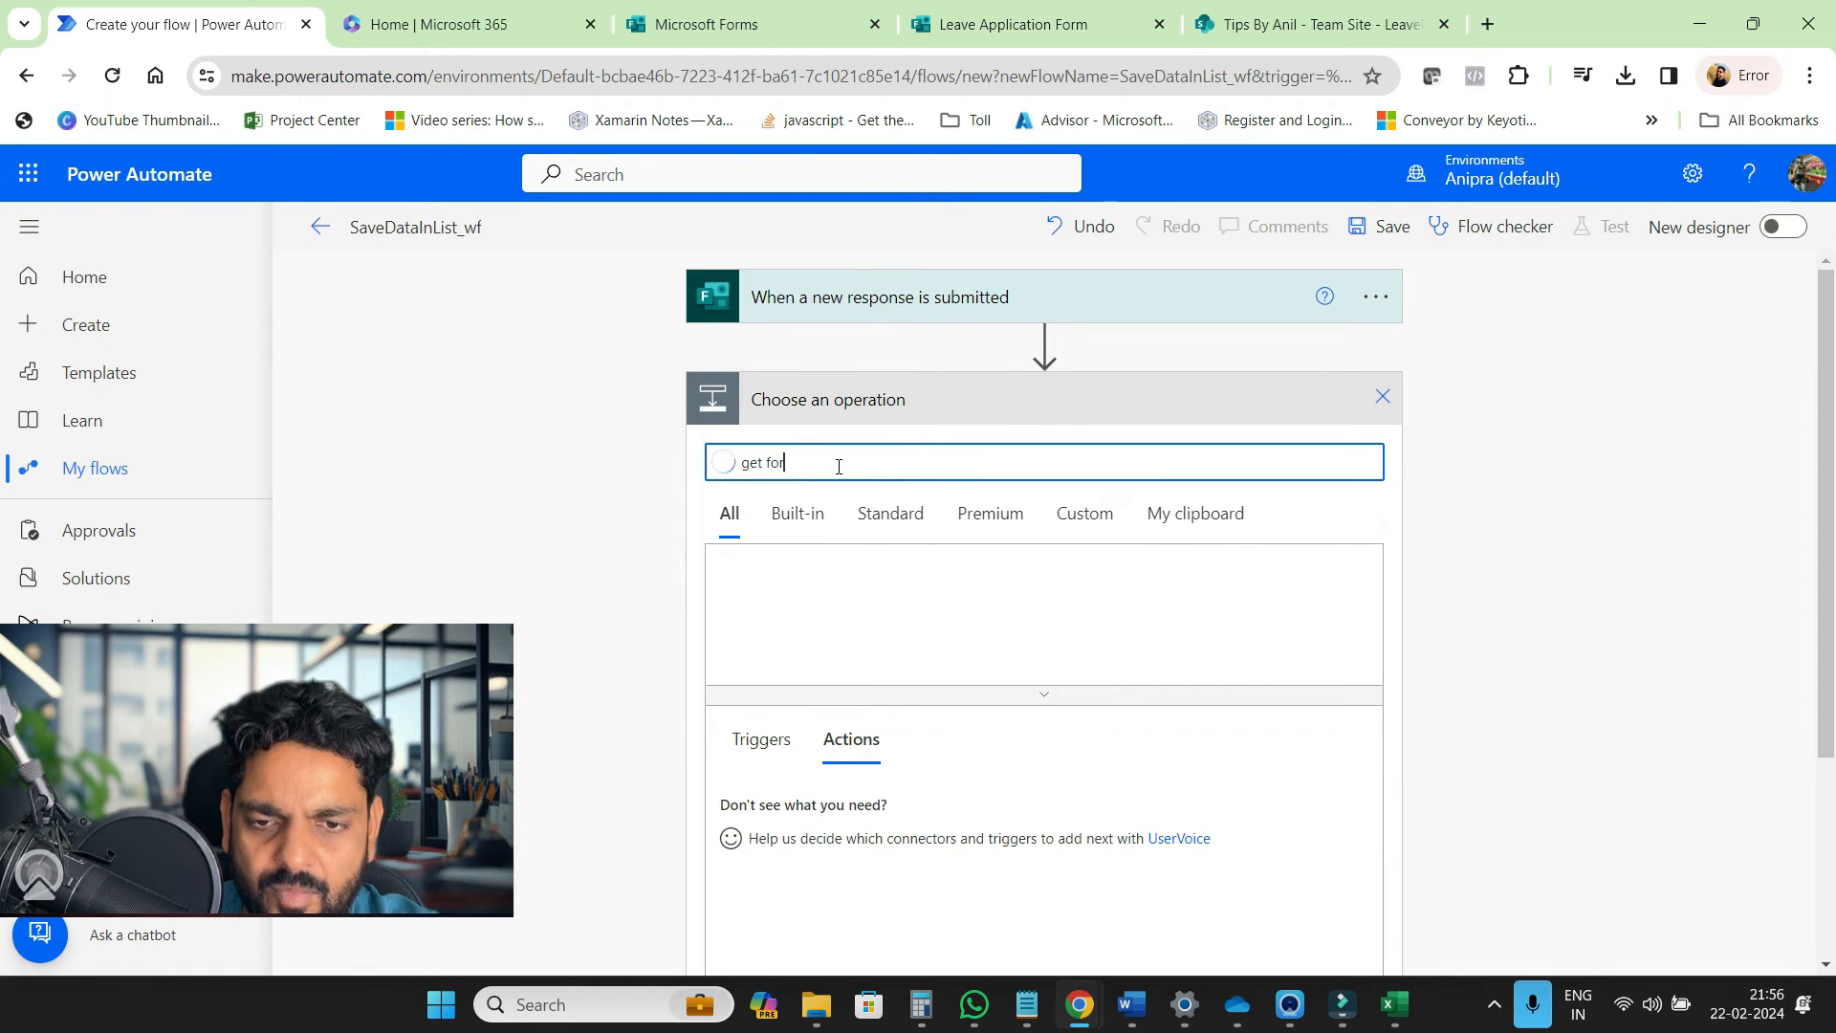
type("m resp")
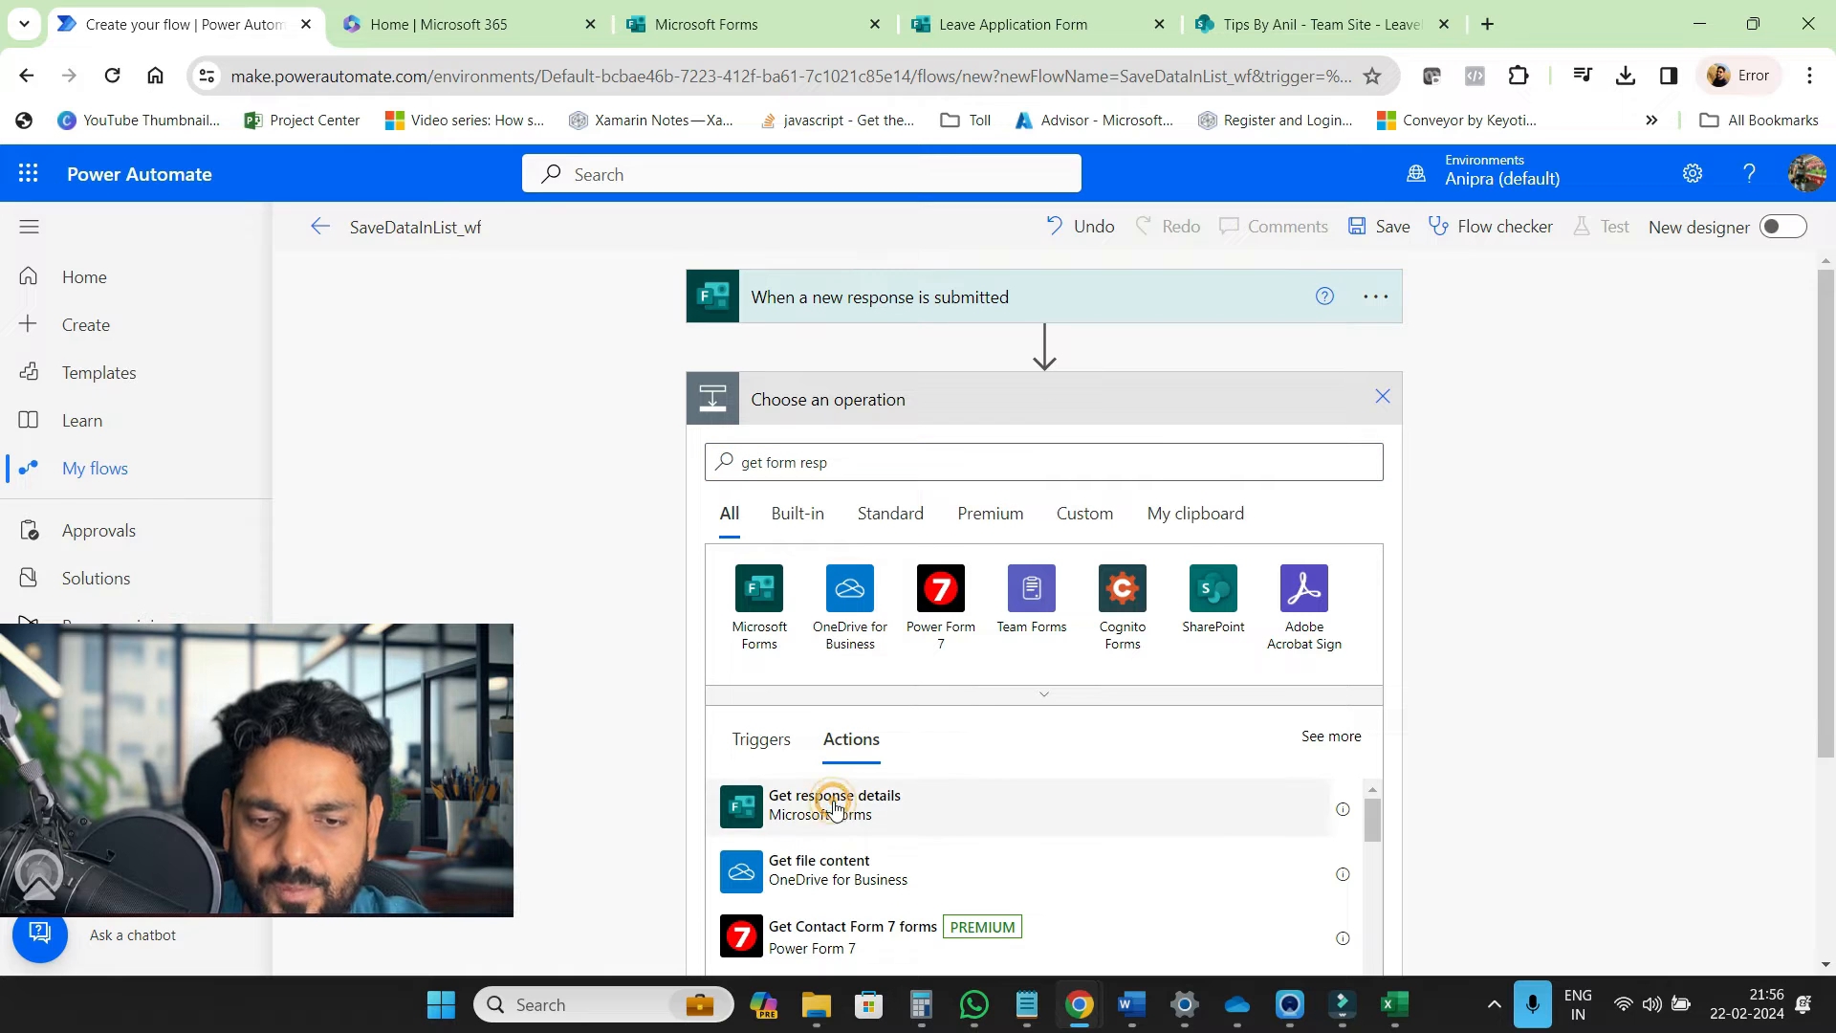
left_click(835, 809)
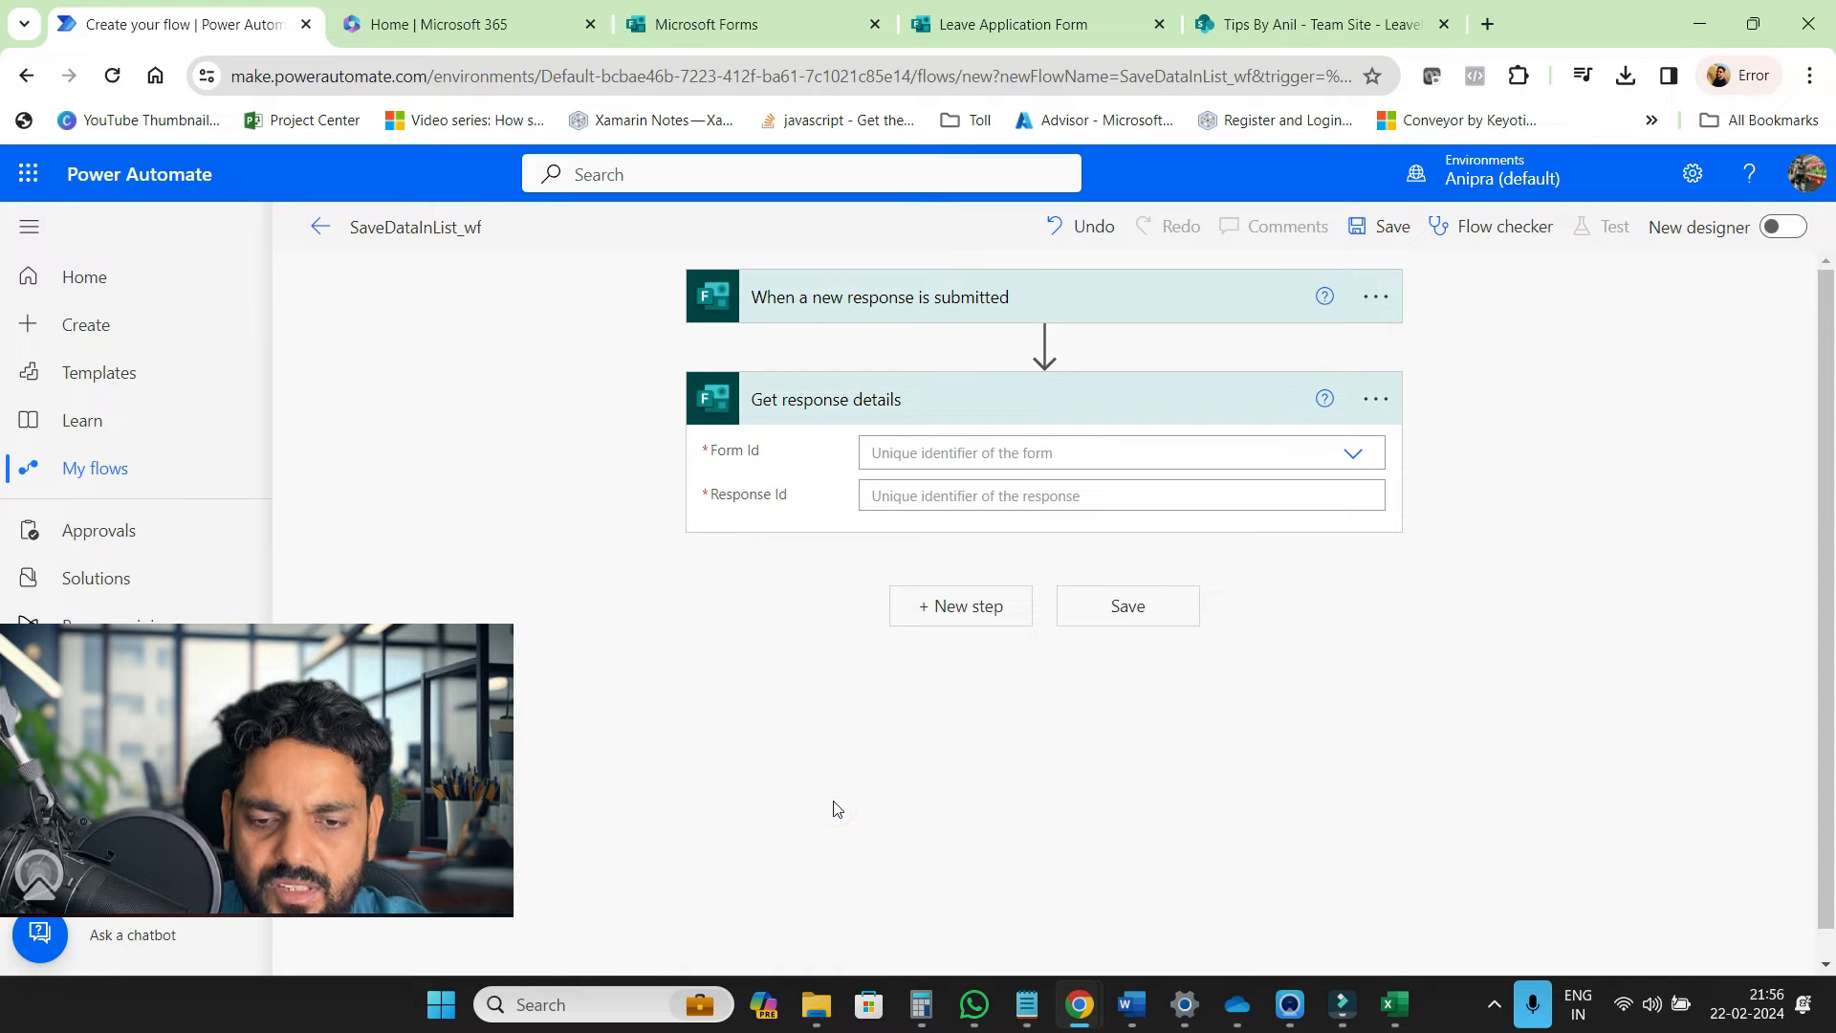
left_click(1353, 455)
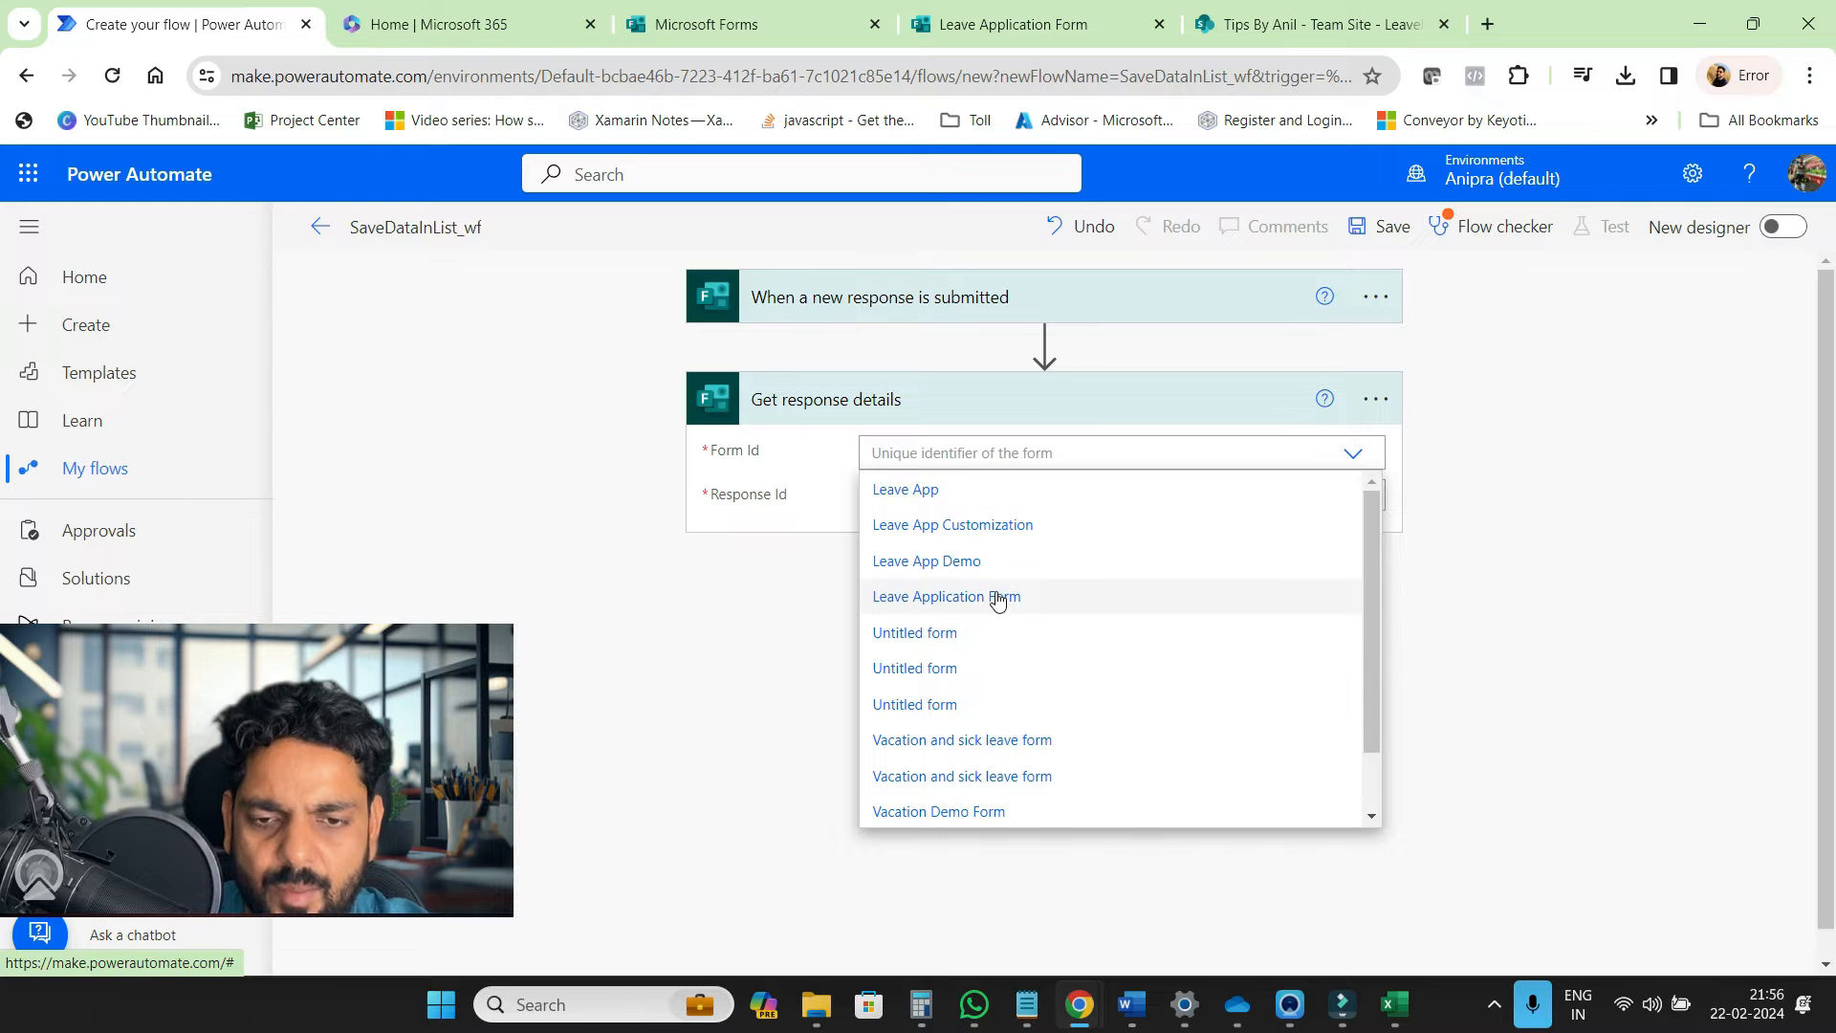
left_click(997, 600)
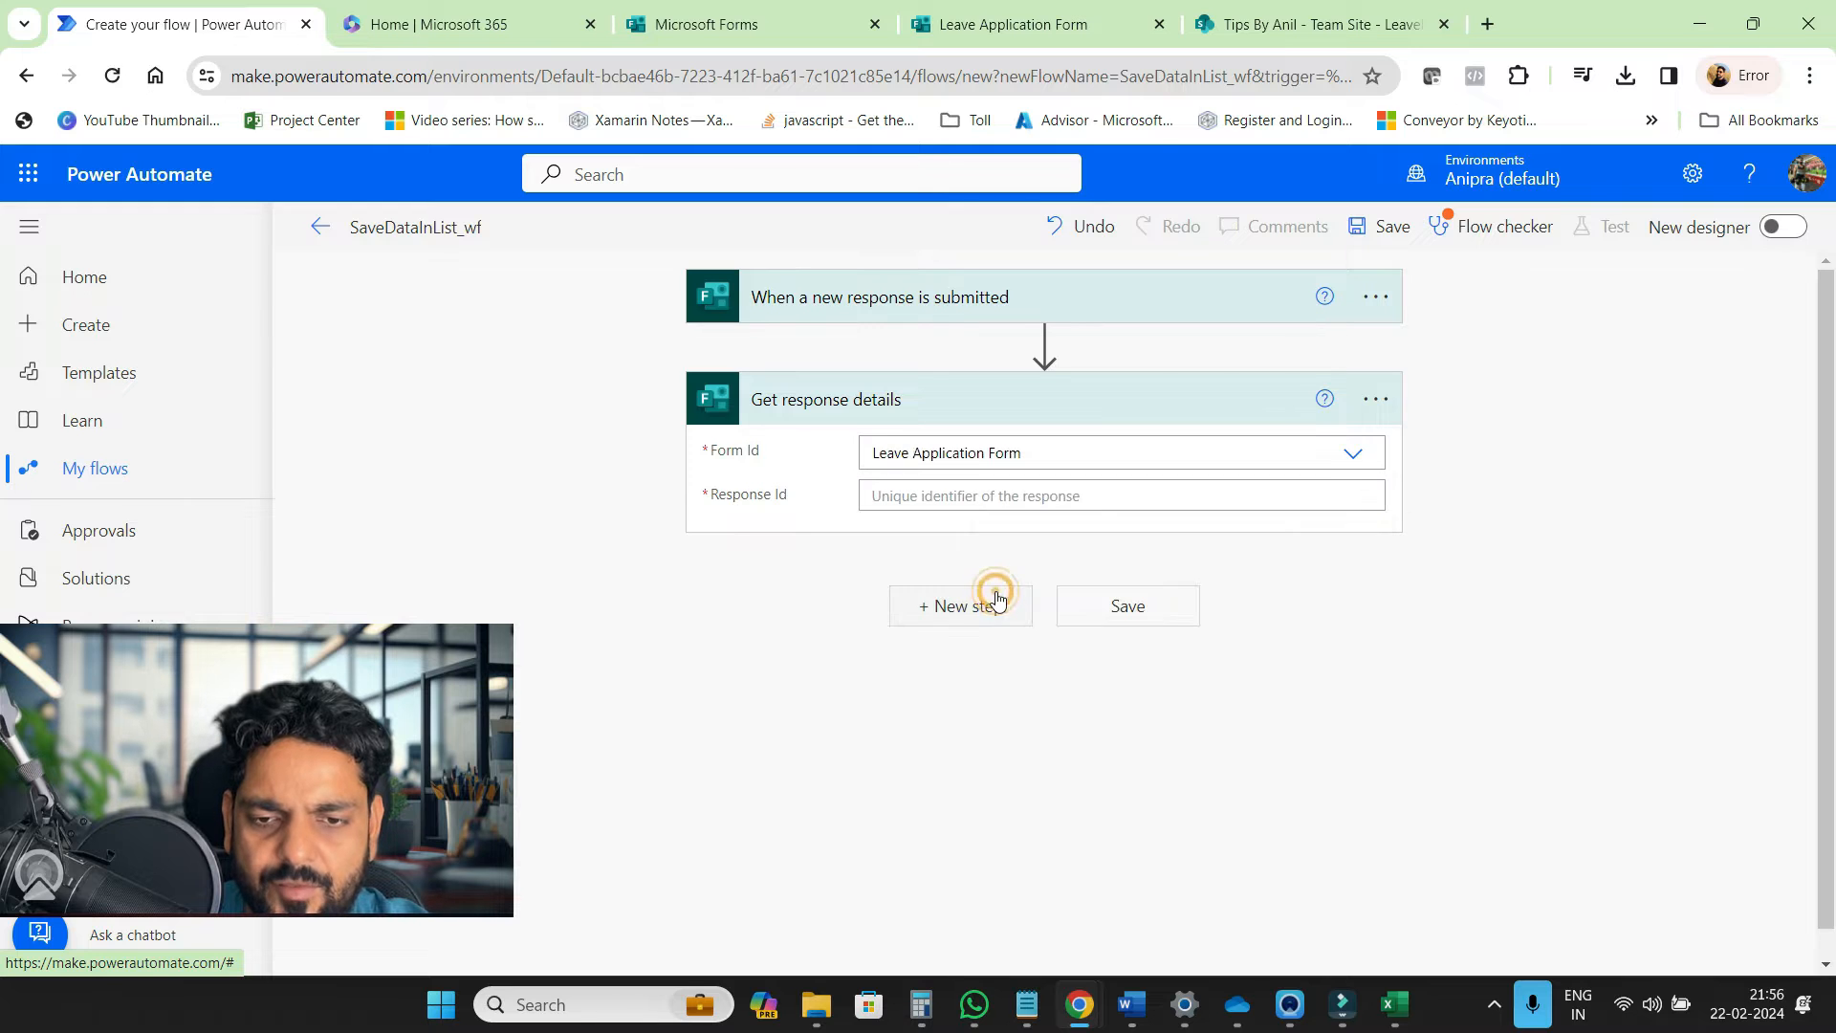
left_click(1321, 496)
left_click(1580, 794)
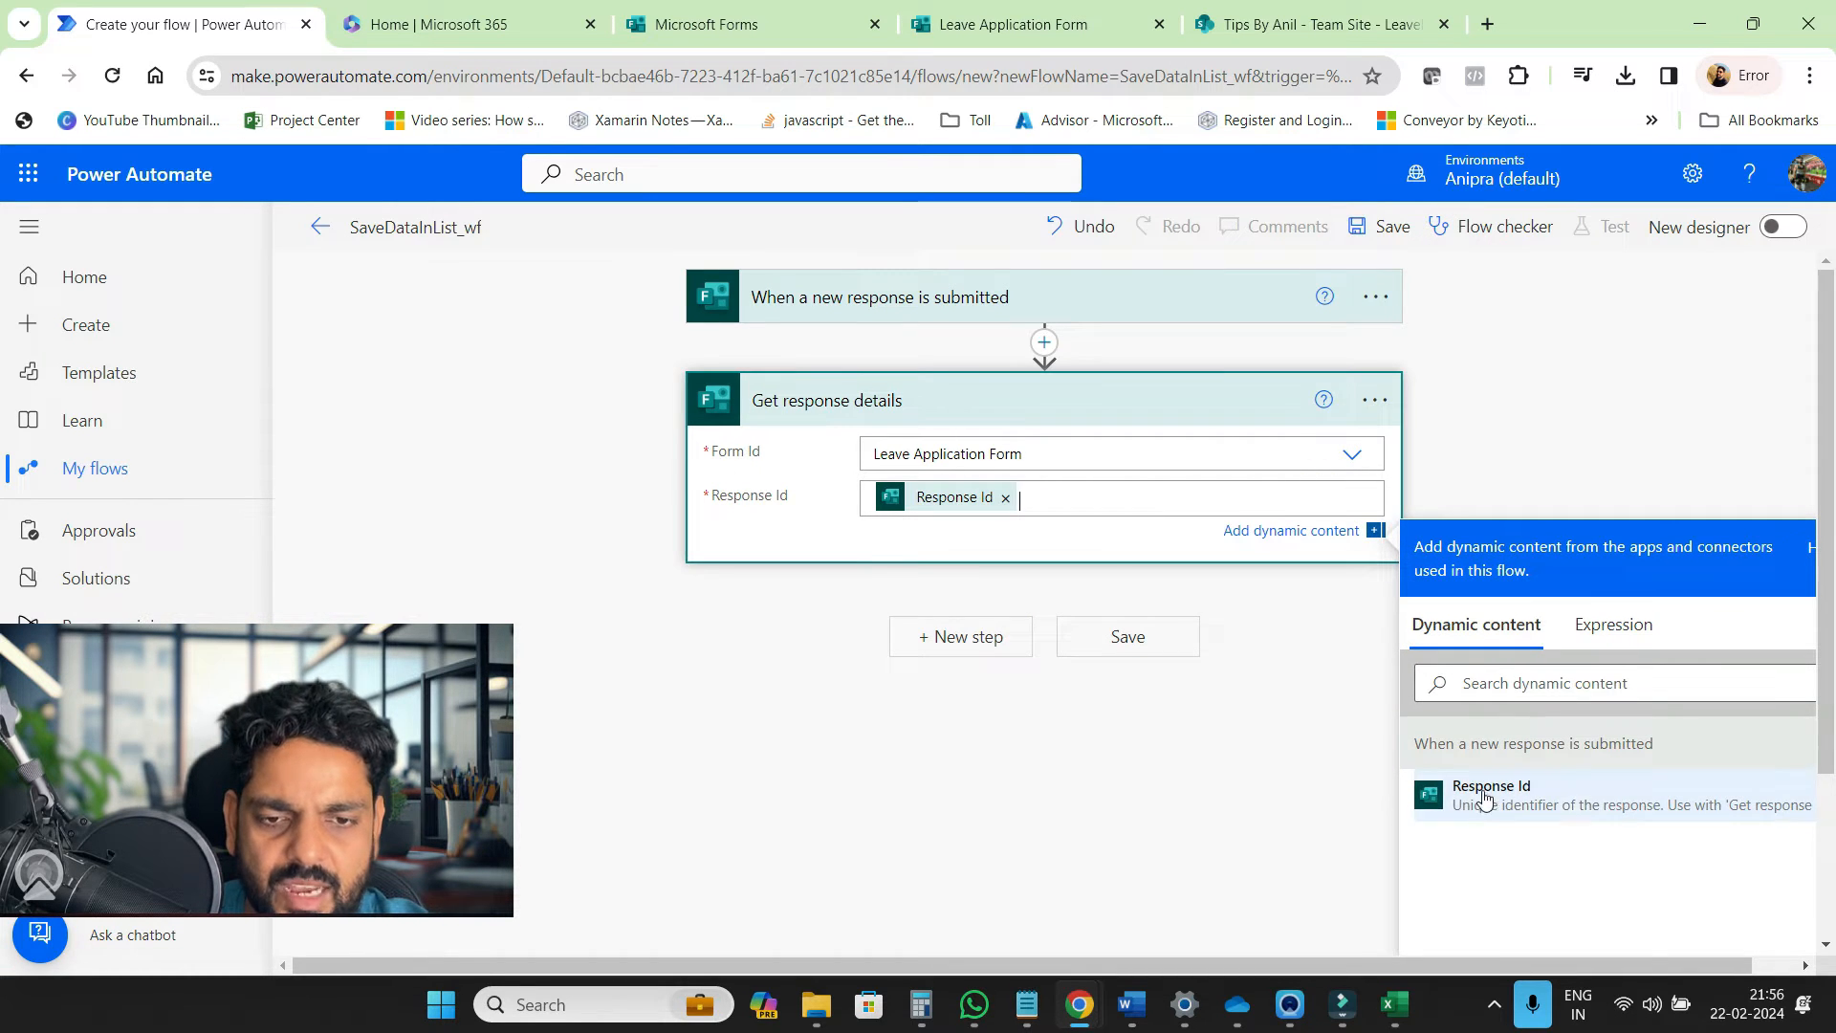
left_click(1074, 765)
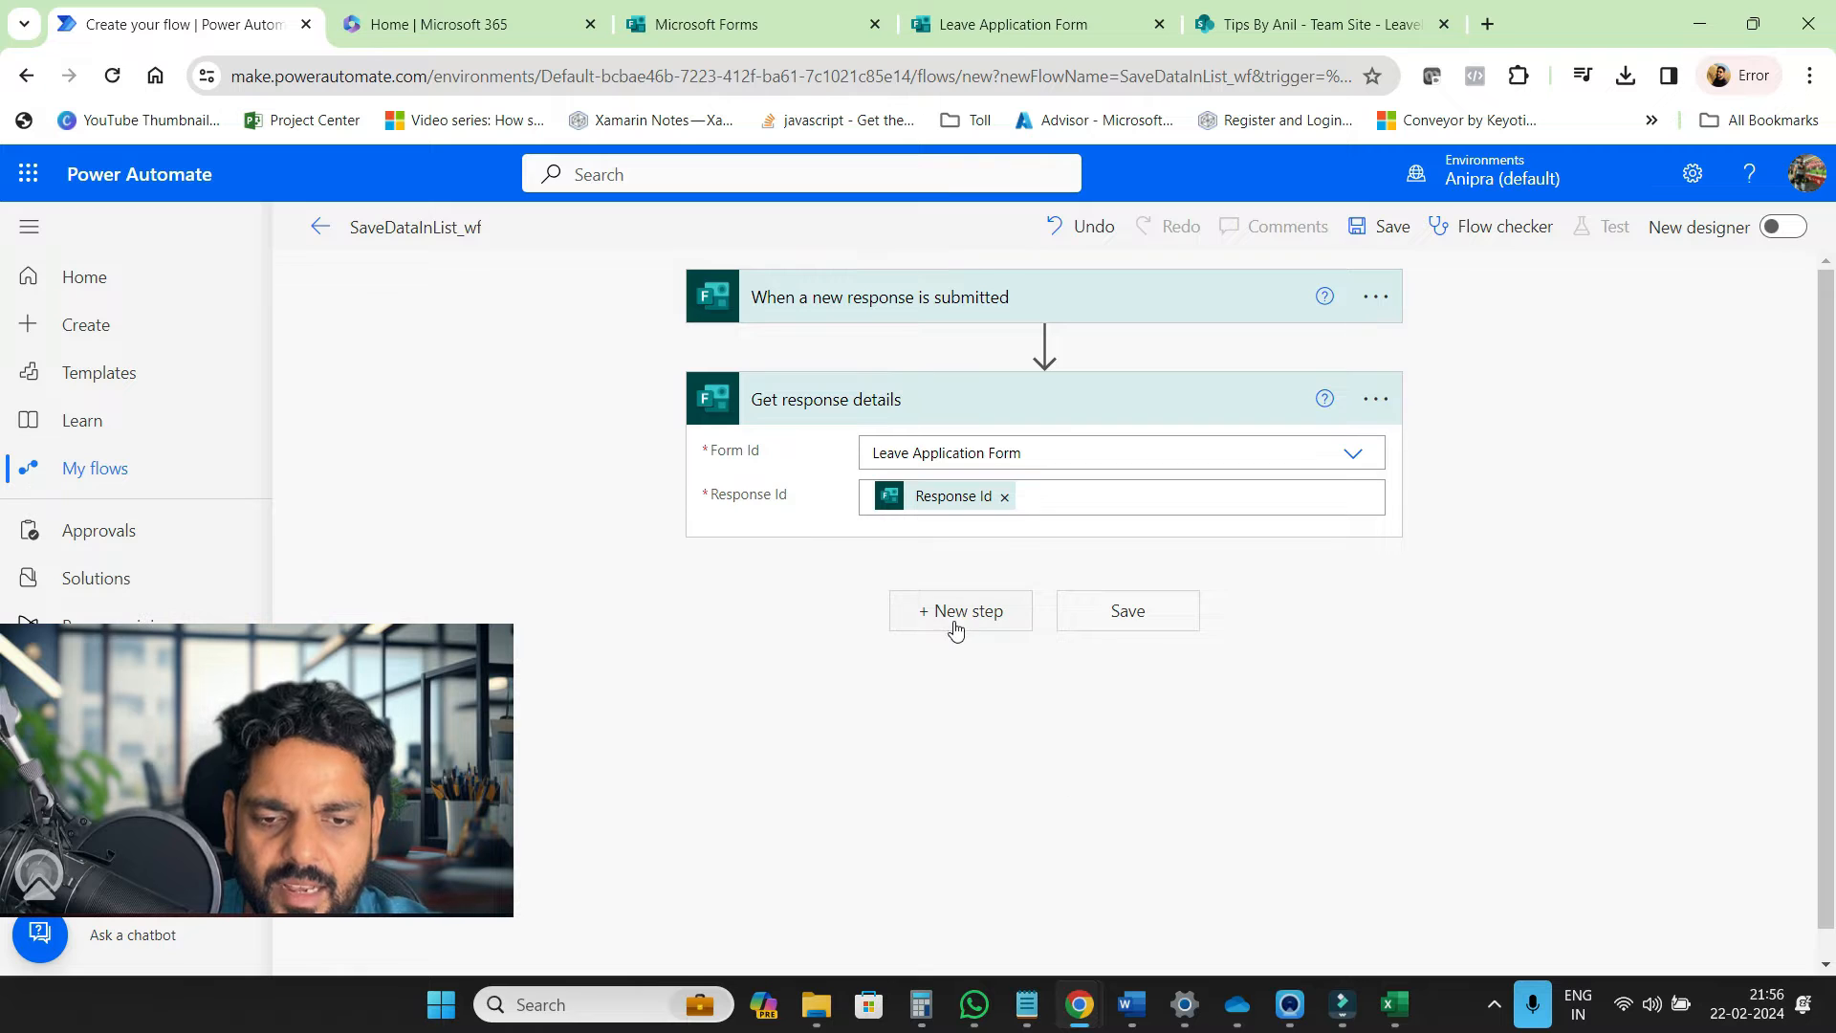
left_click(956, 621)
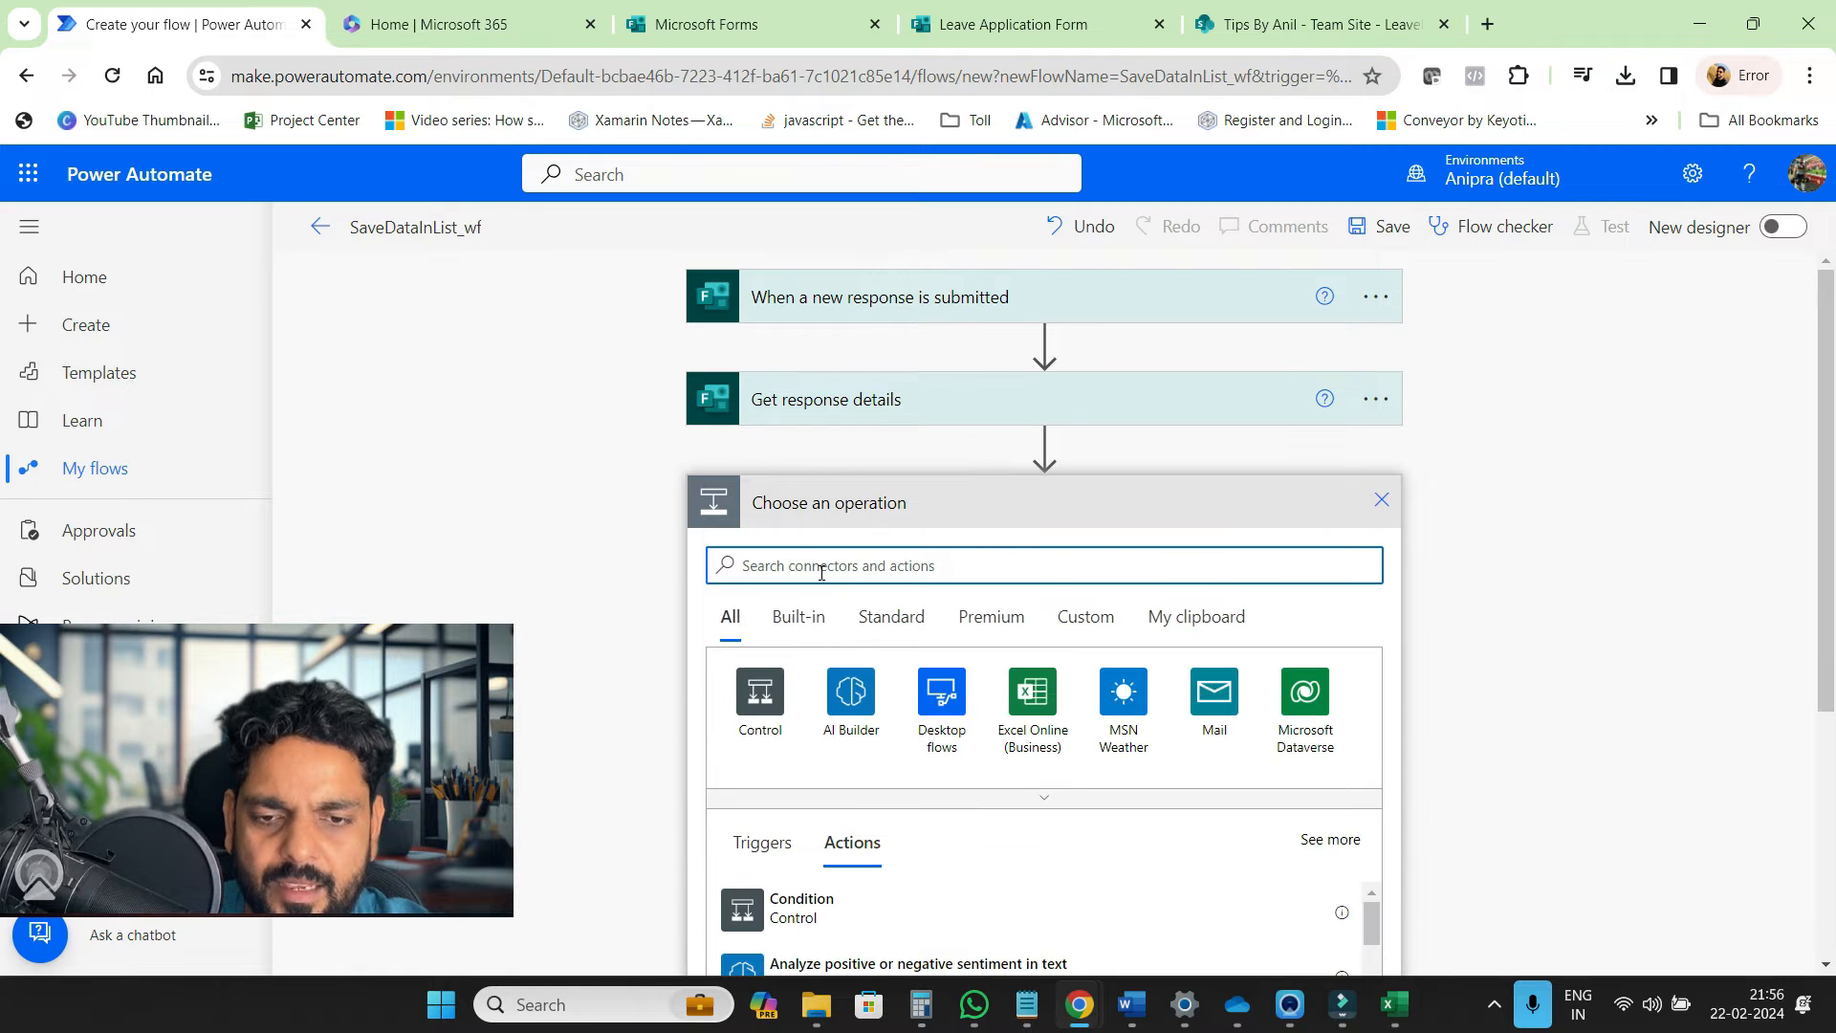
Add the SharePoint Create item action, found by searching 'create a'
left_click(821, 568)
type("create")
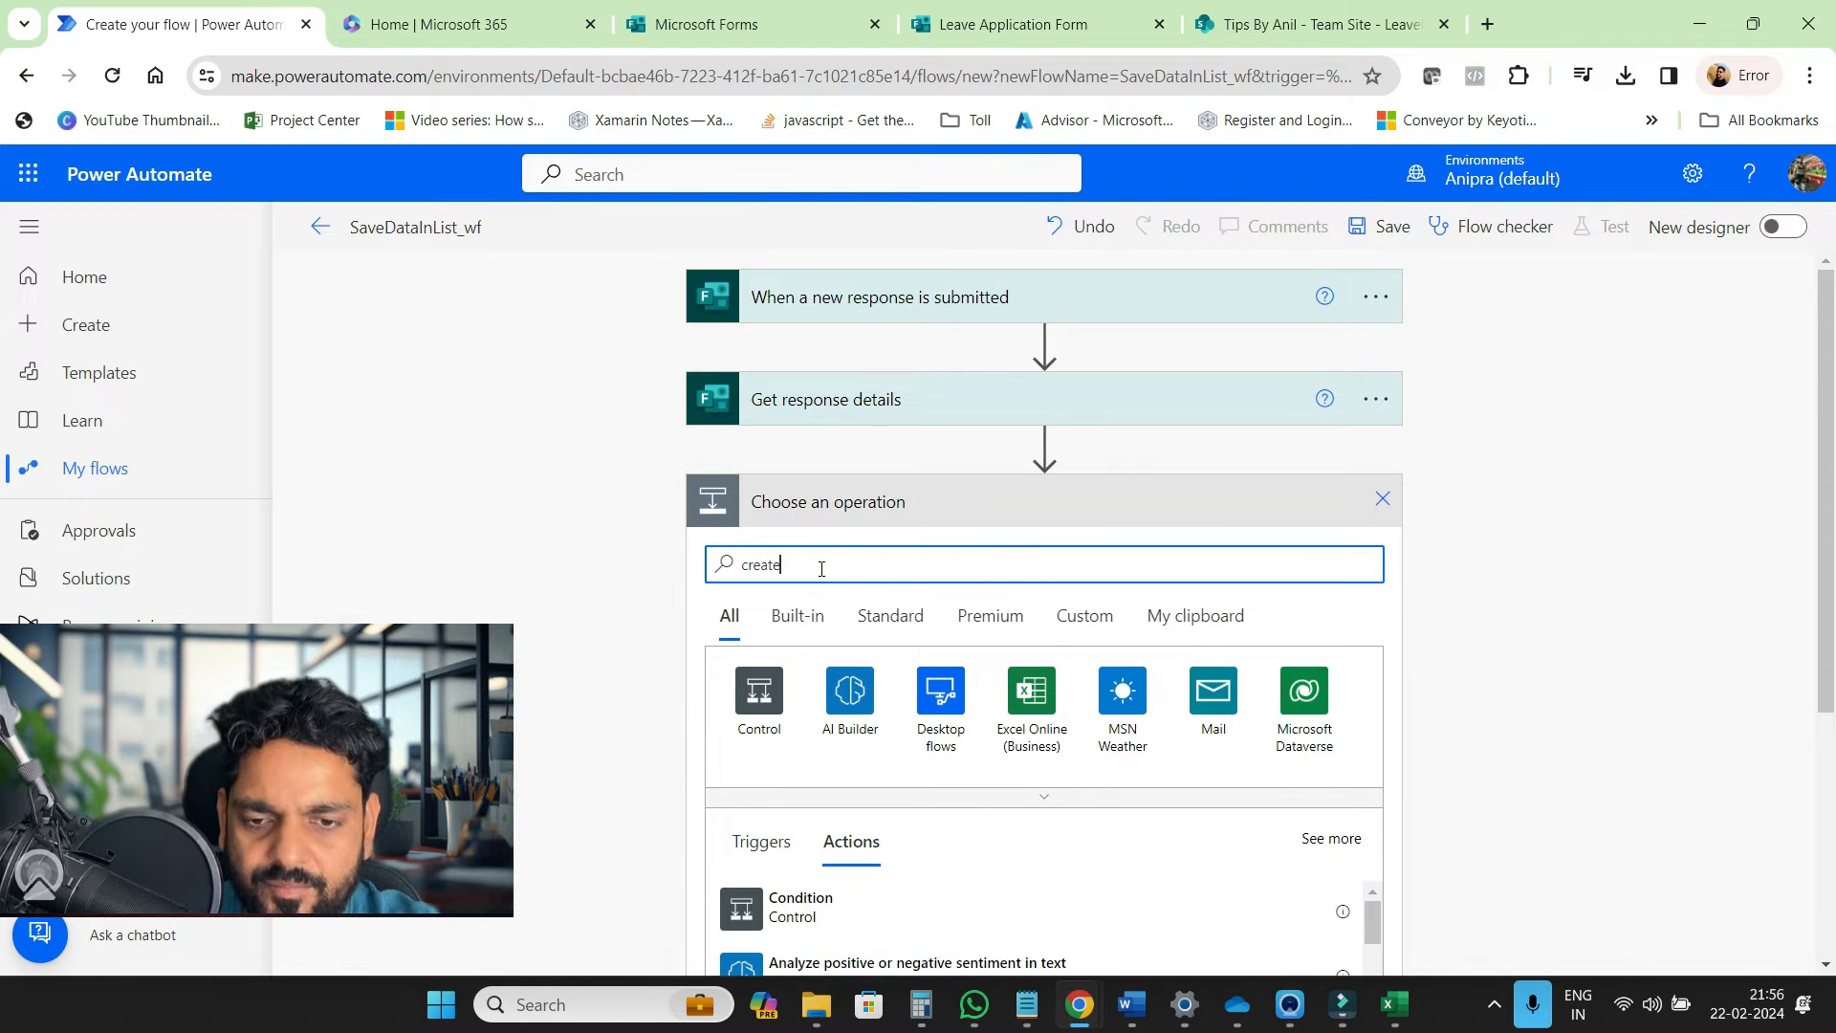
type(" a list")
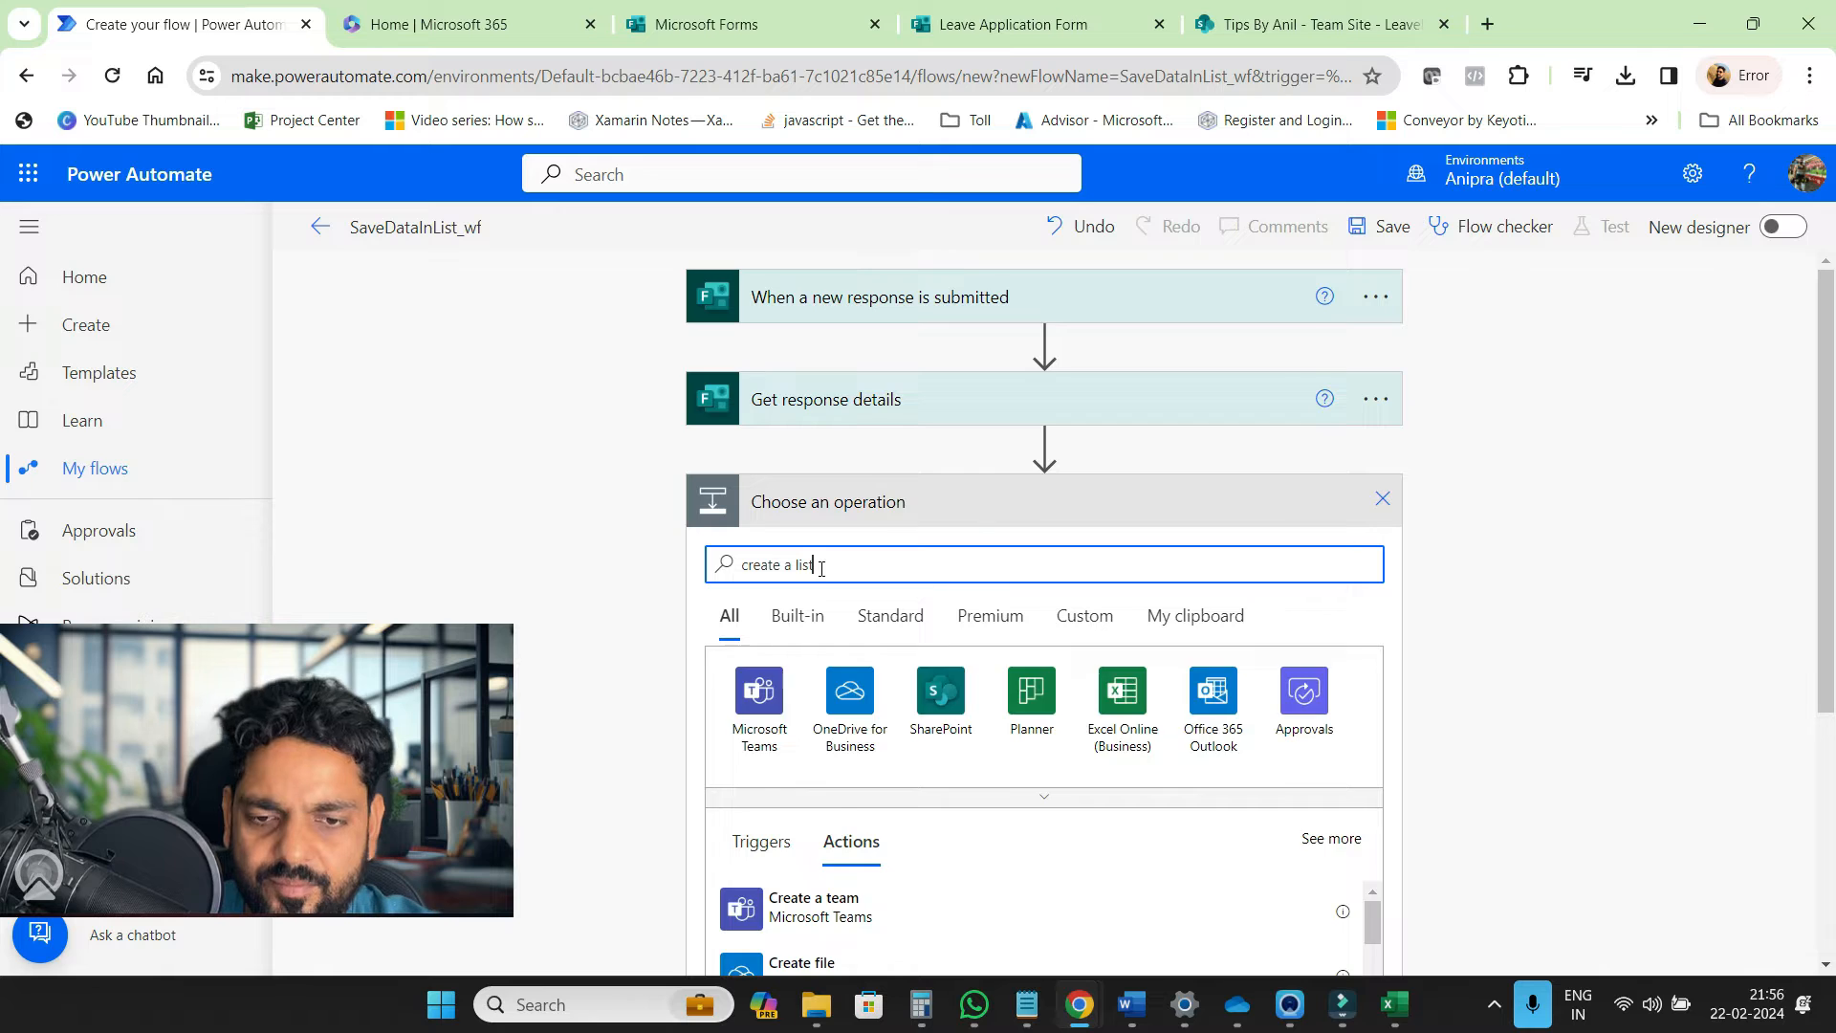
scroll(603, 693, "down", 2)
left_click(816, 764)
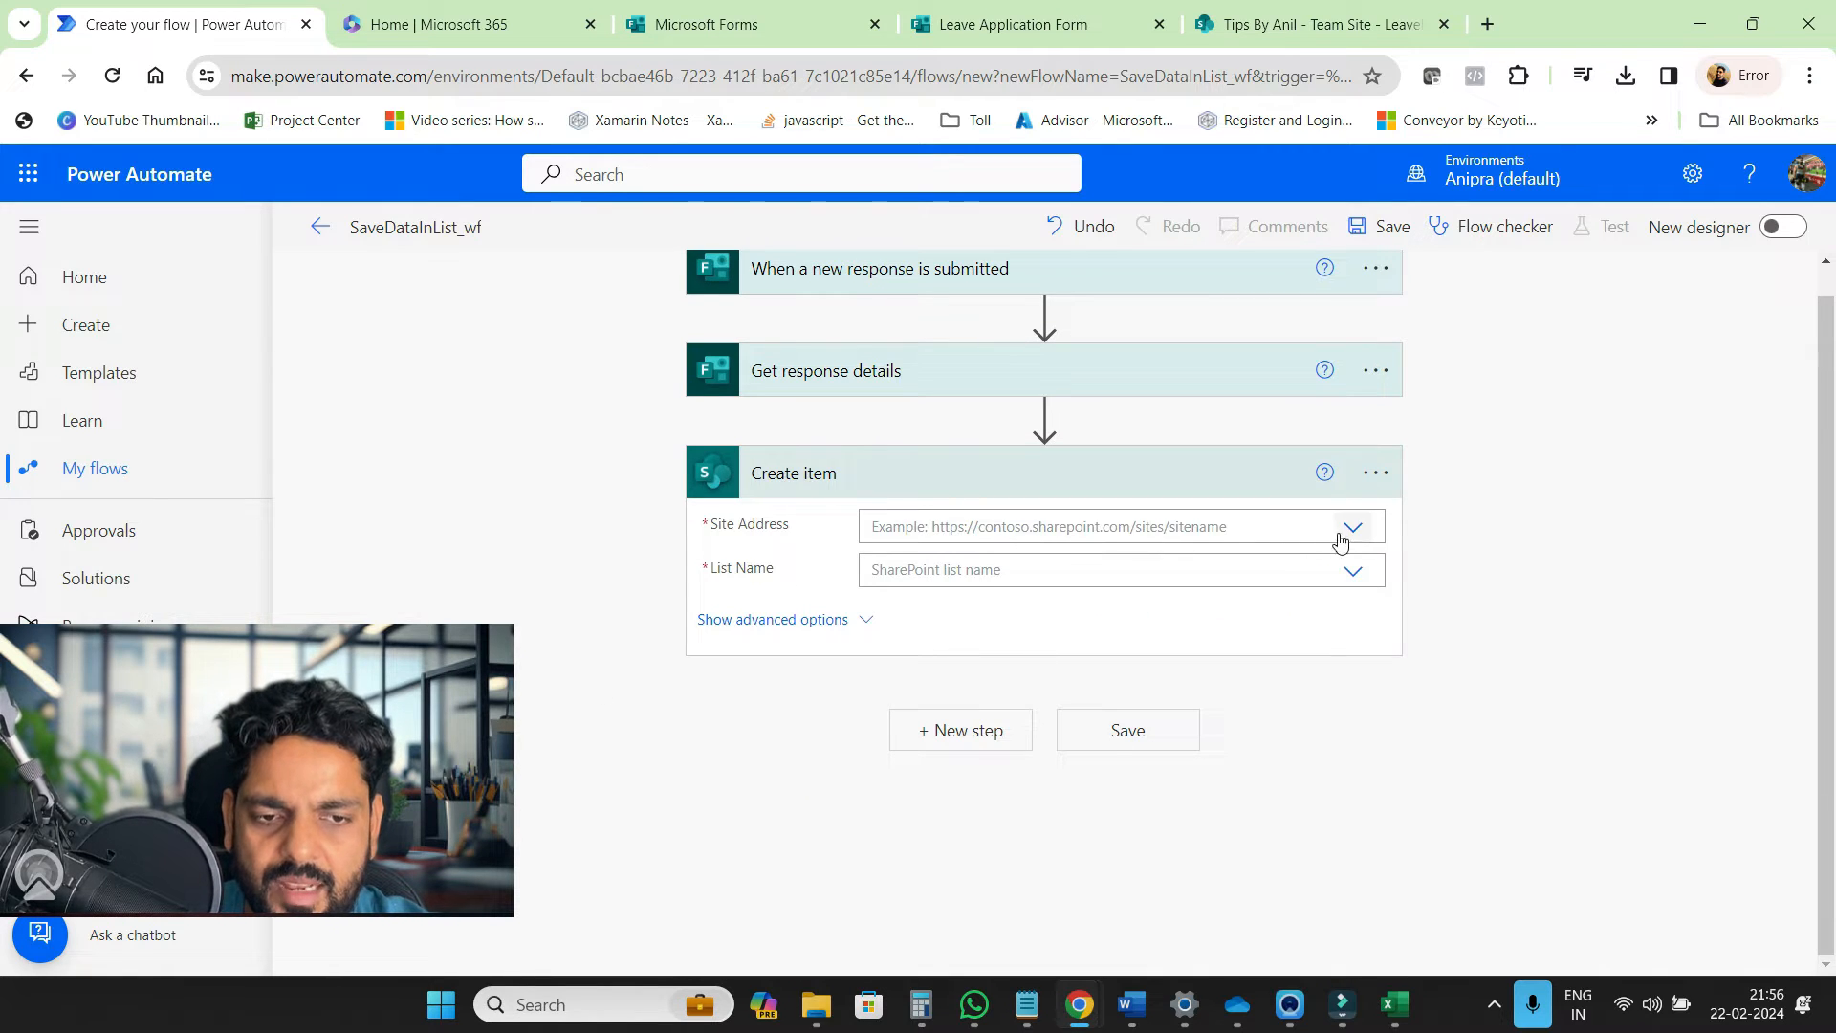
left_click(1349, 528)
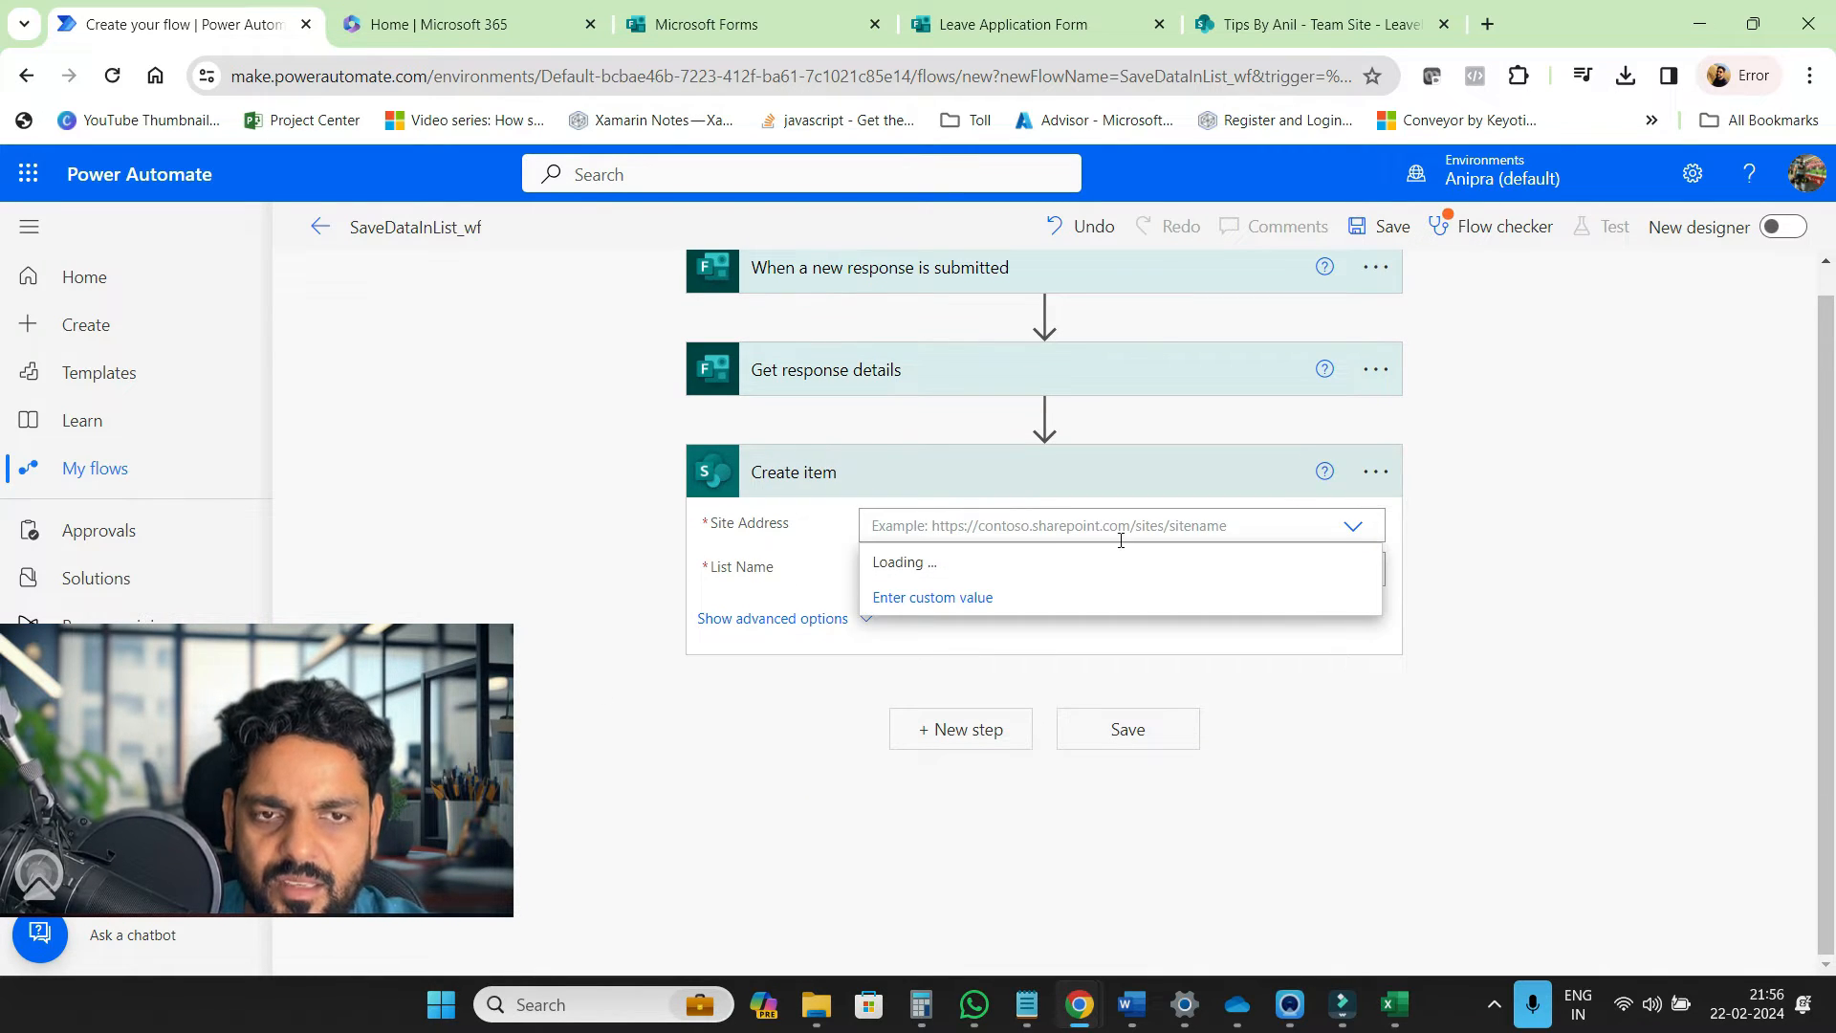
Open the LeaveForm list settings and compare its columns with the Leave Application Form
left_click(1294, 34)
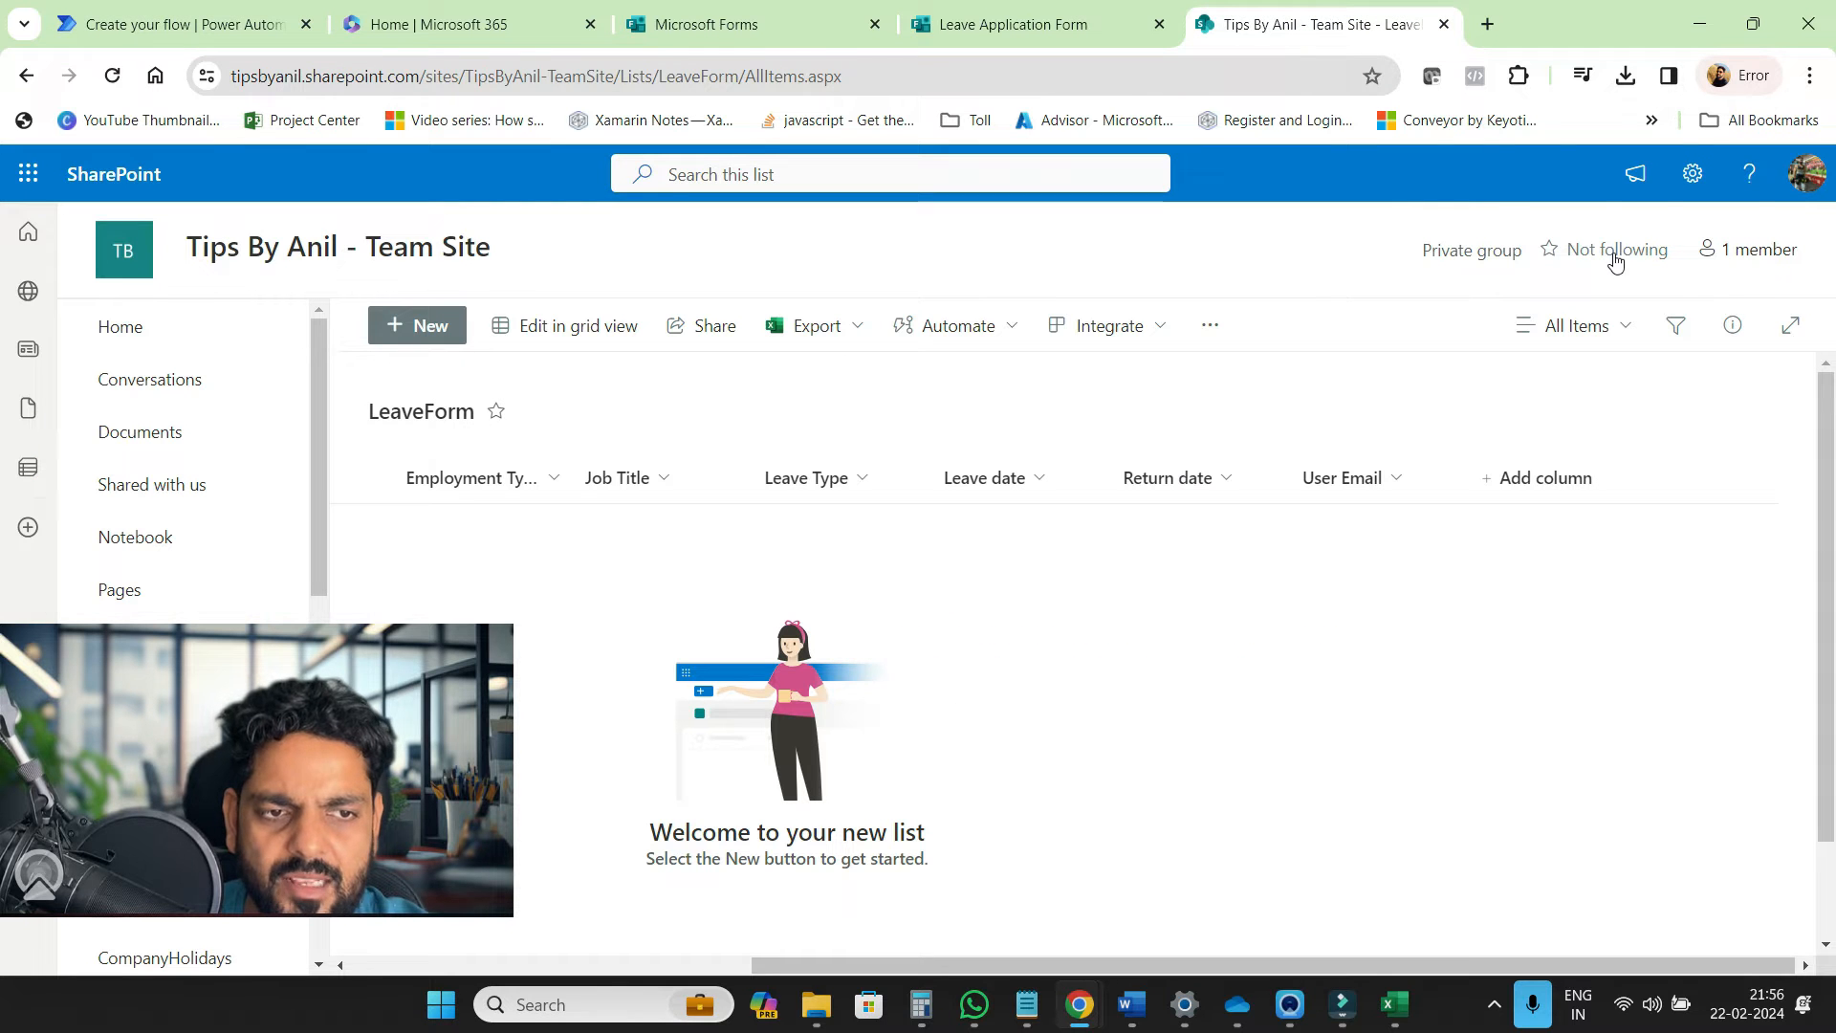
left_click(1690, 176)
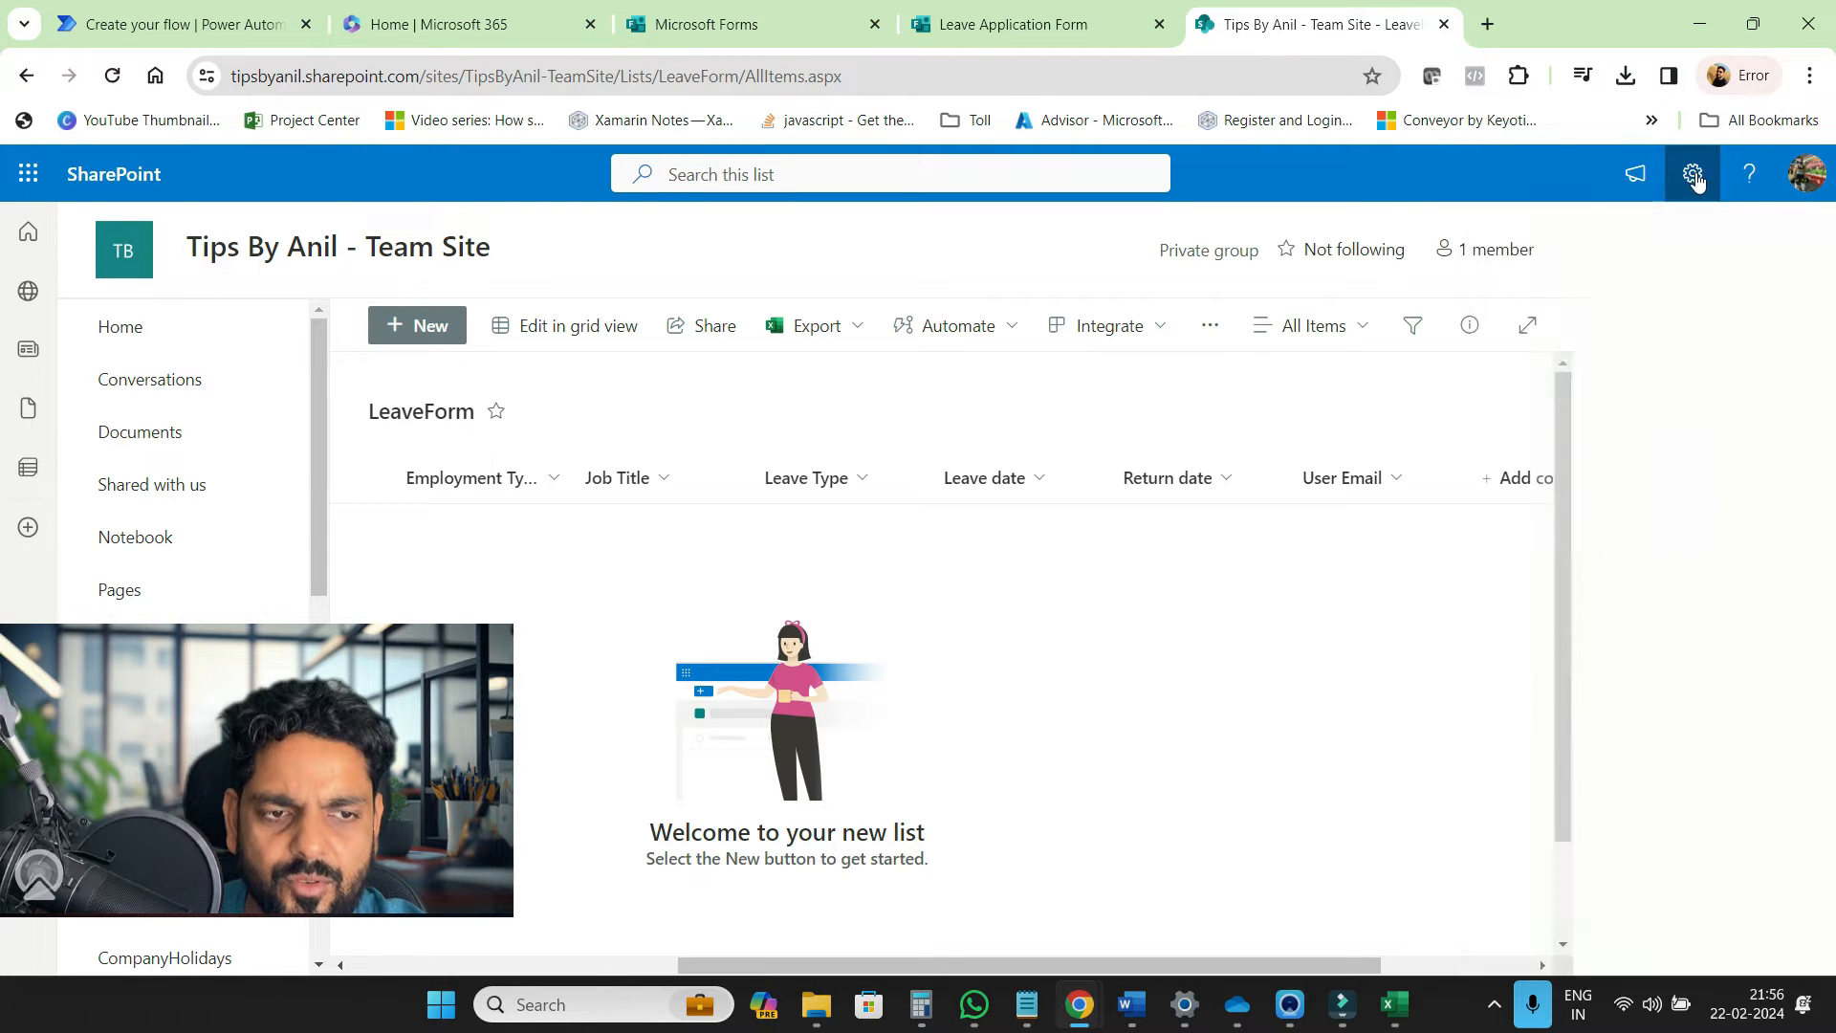
left_click(1516, 424)
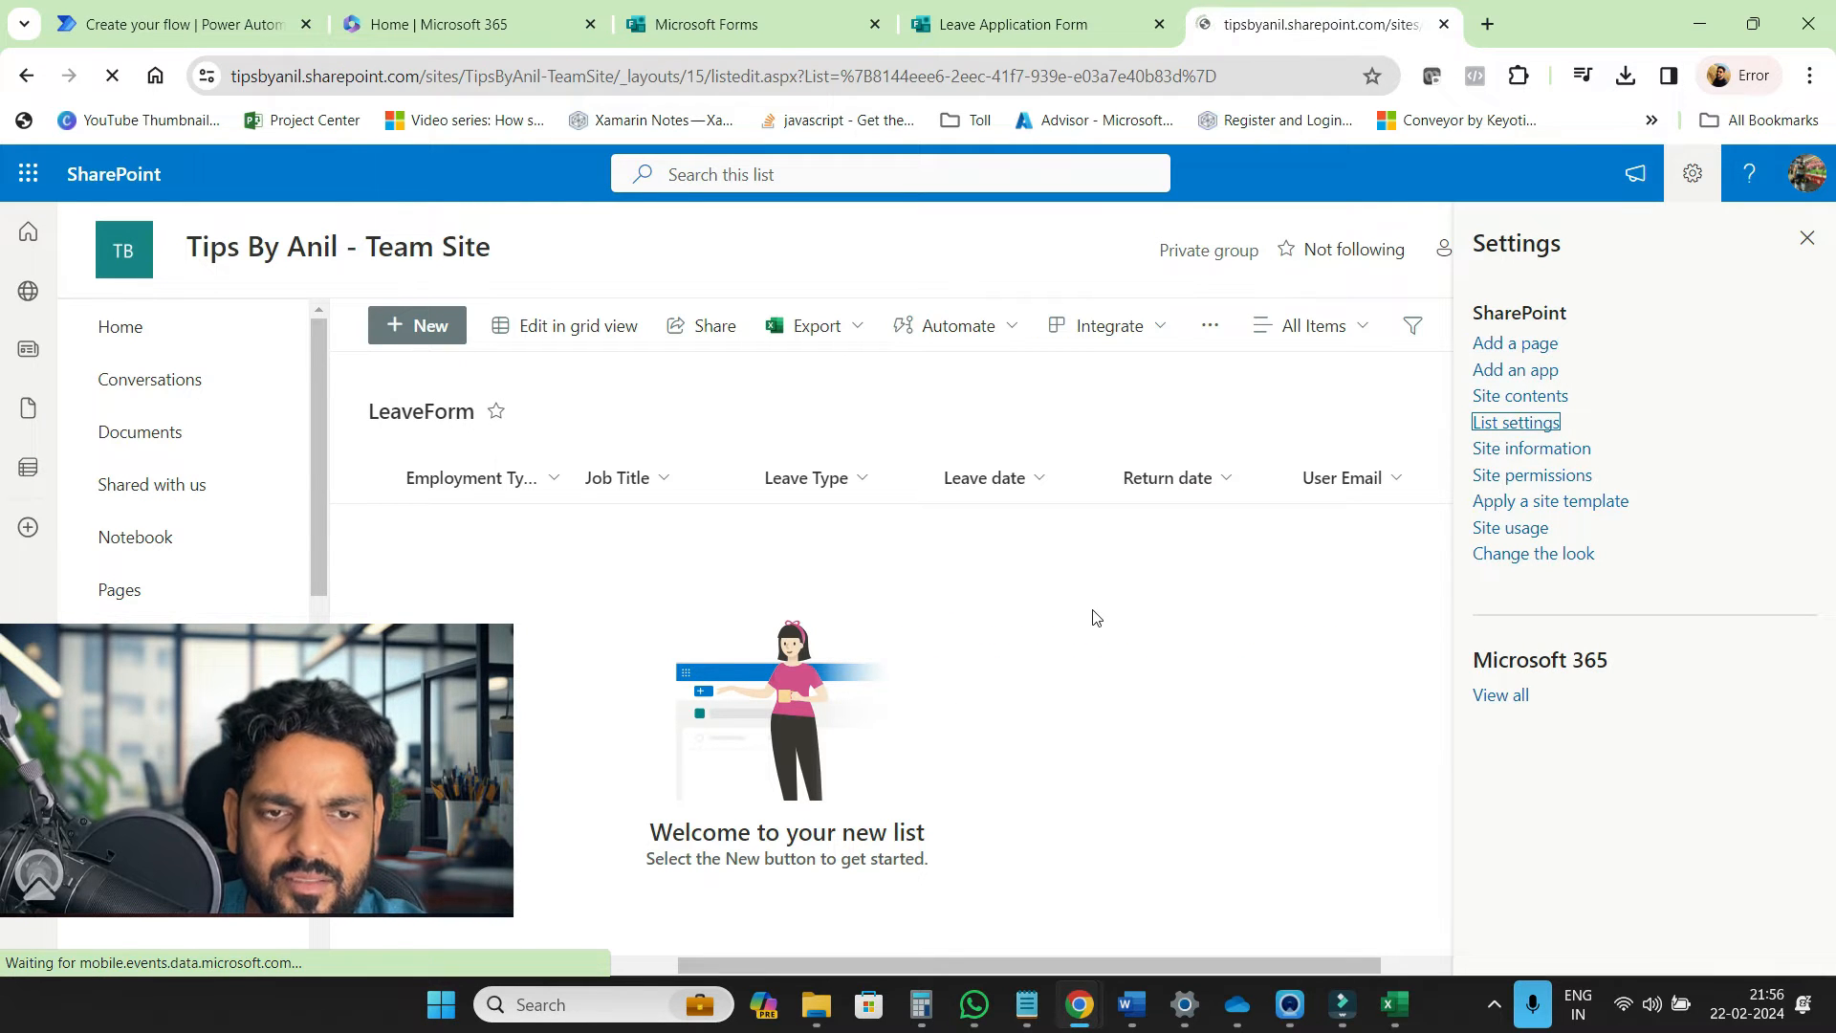
scroll(947, 635, "down", 5)
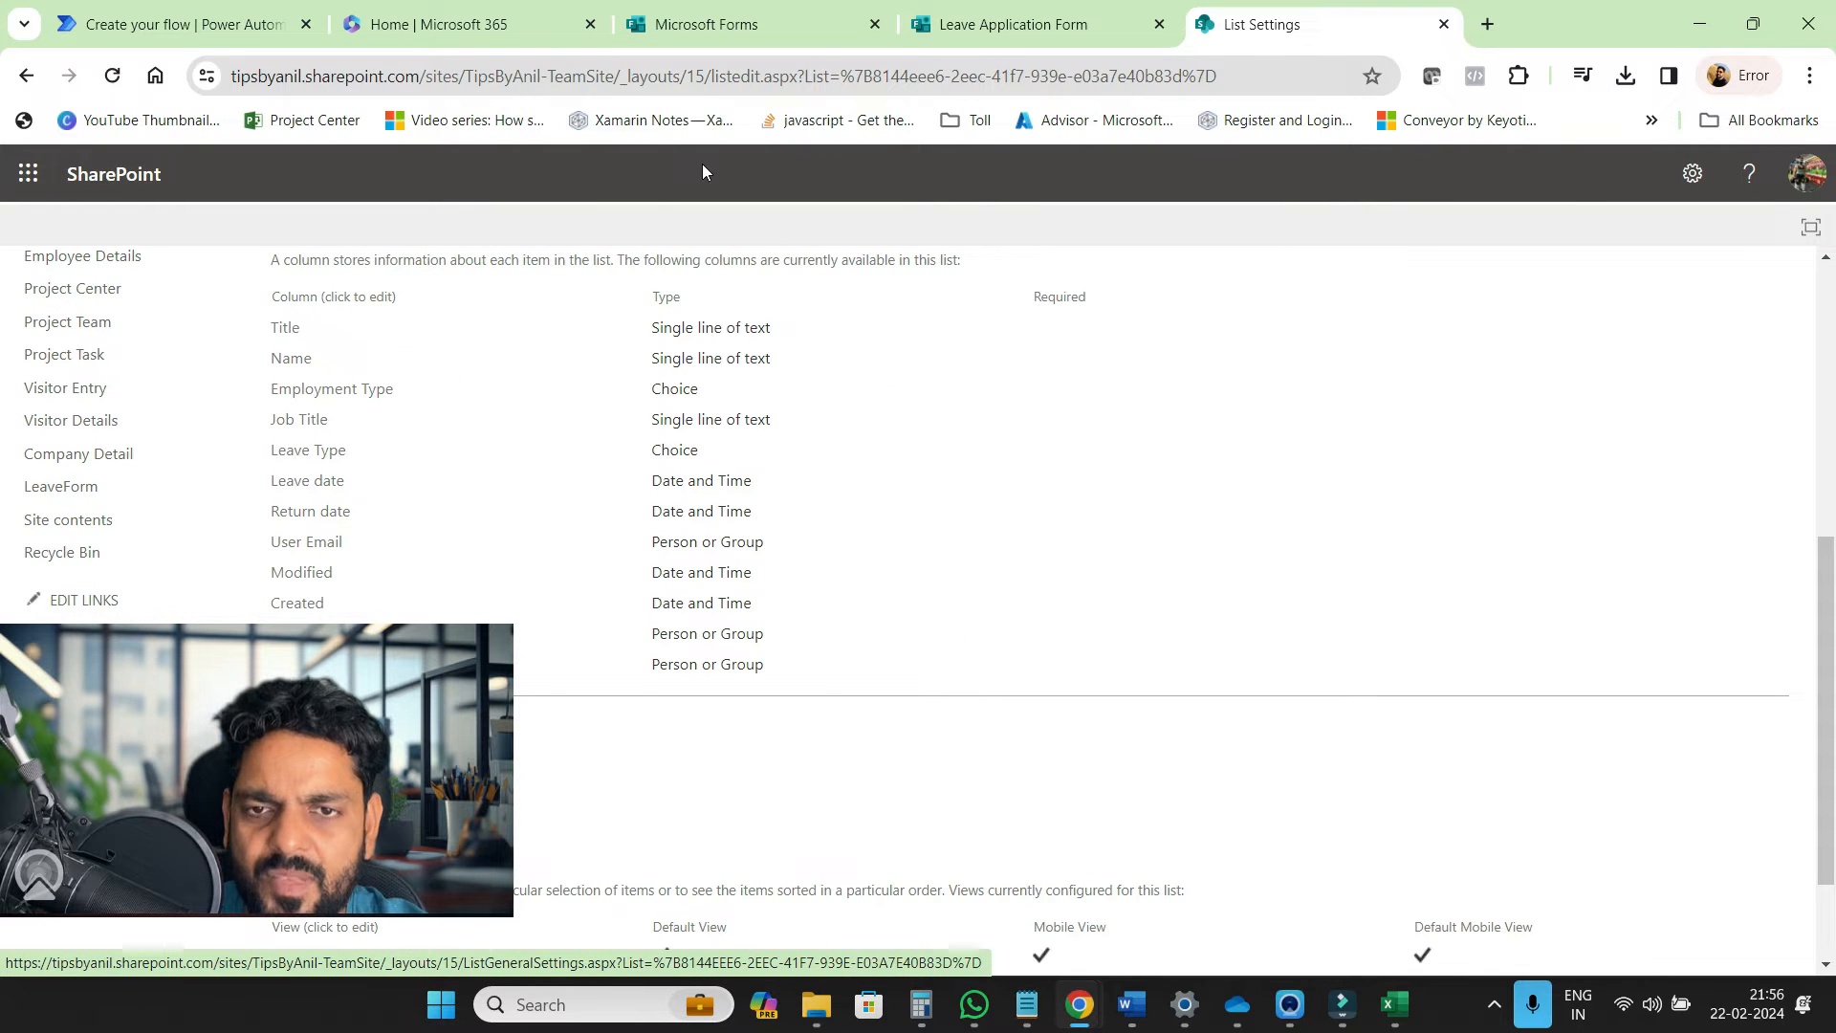
left_click(721, 35)
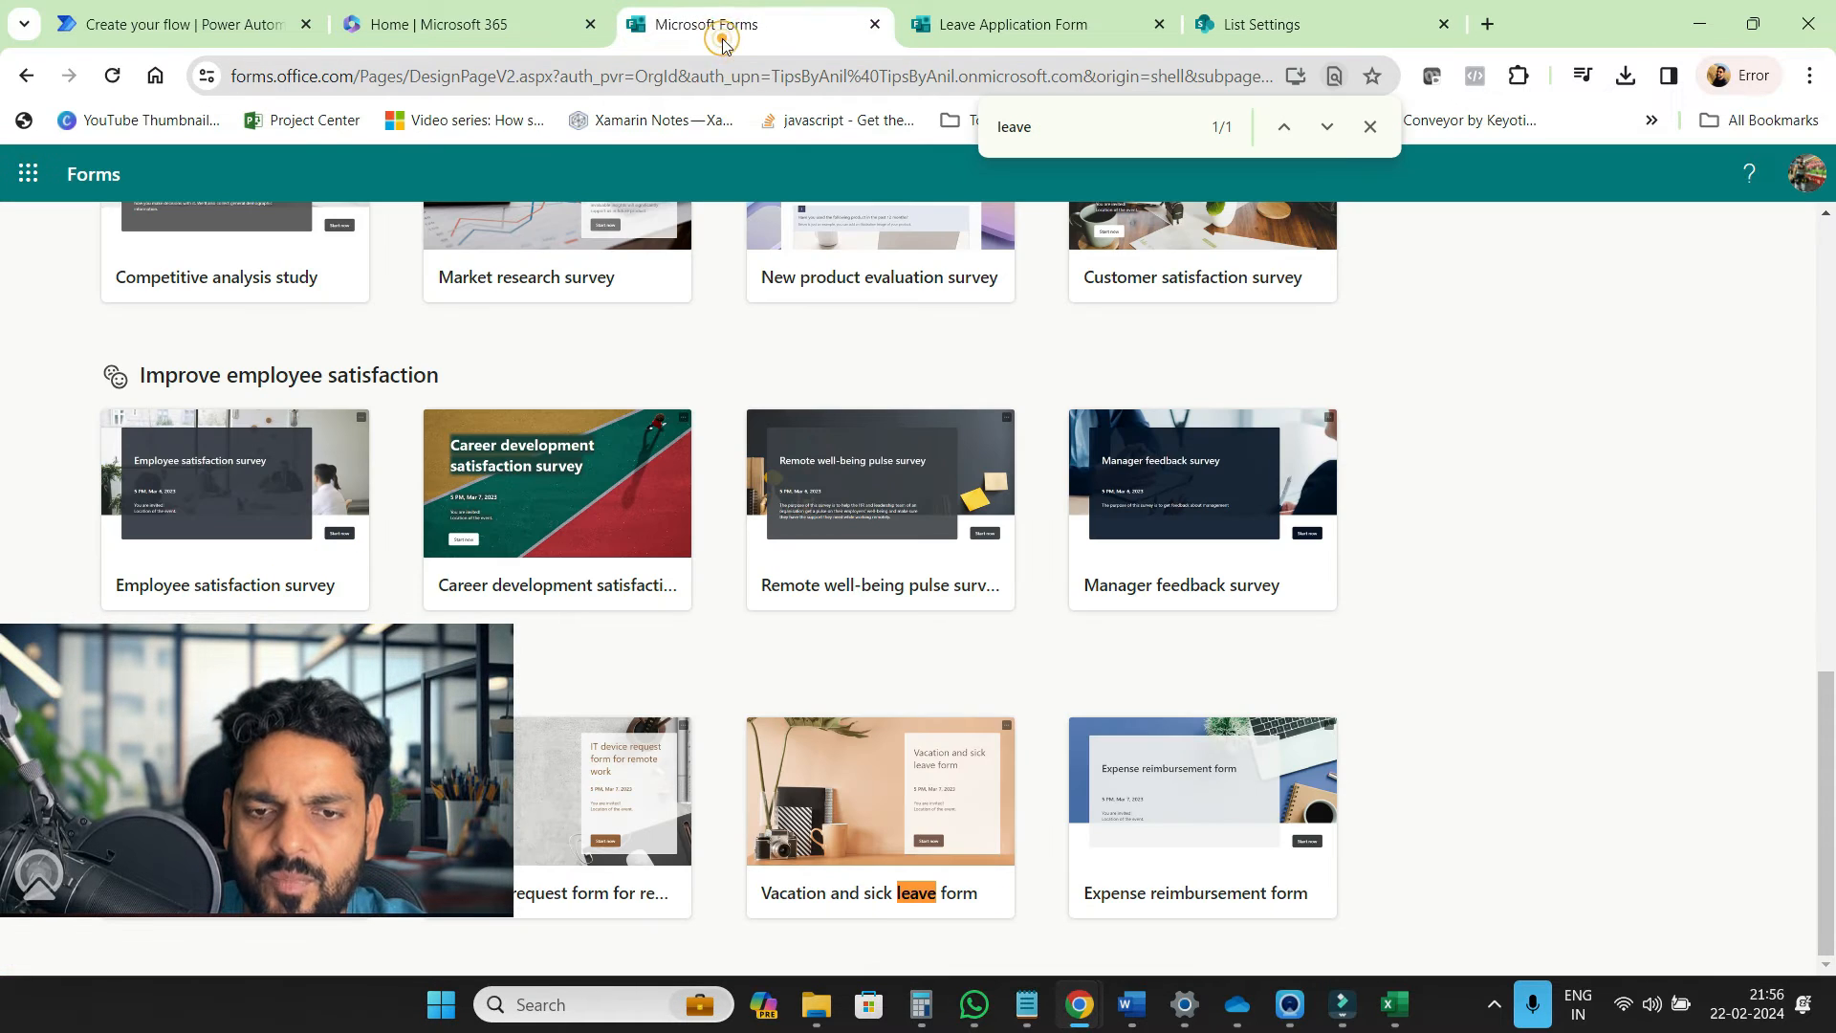
scroll(880, 454, "up", 1)
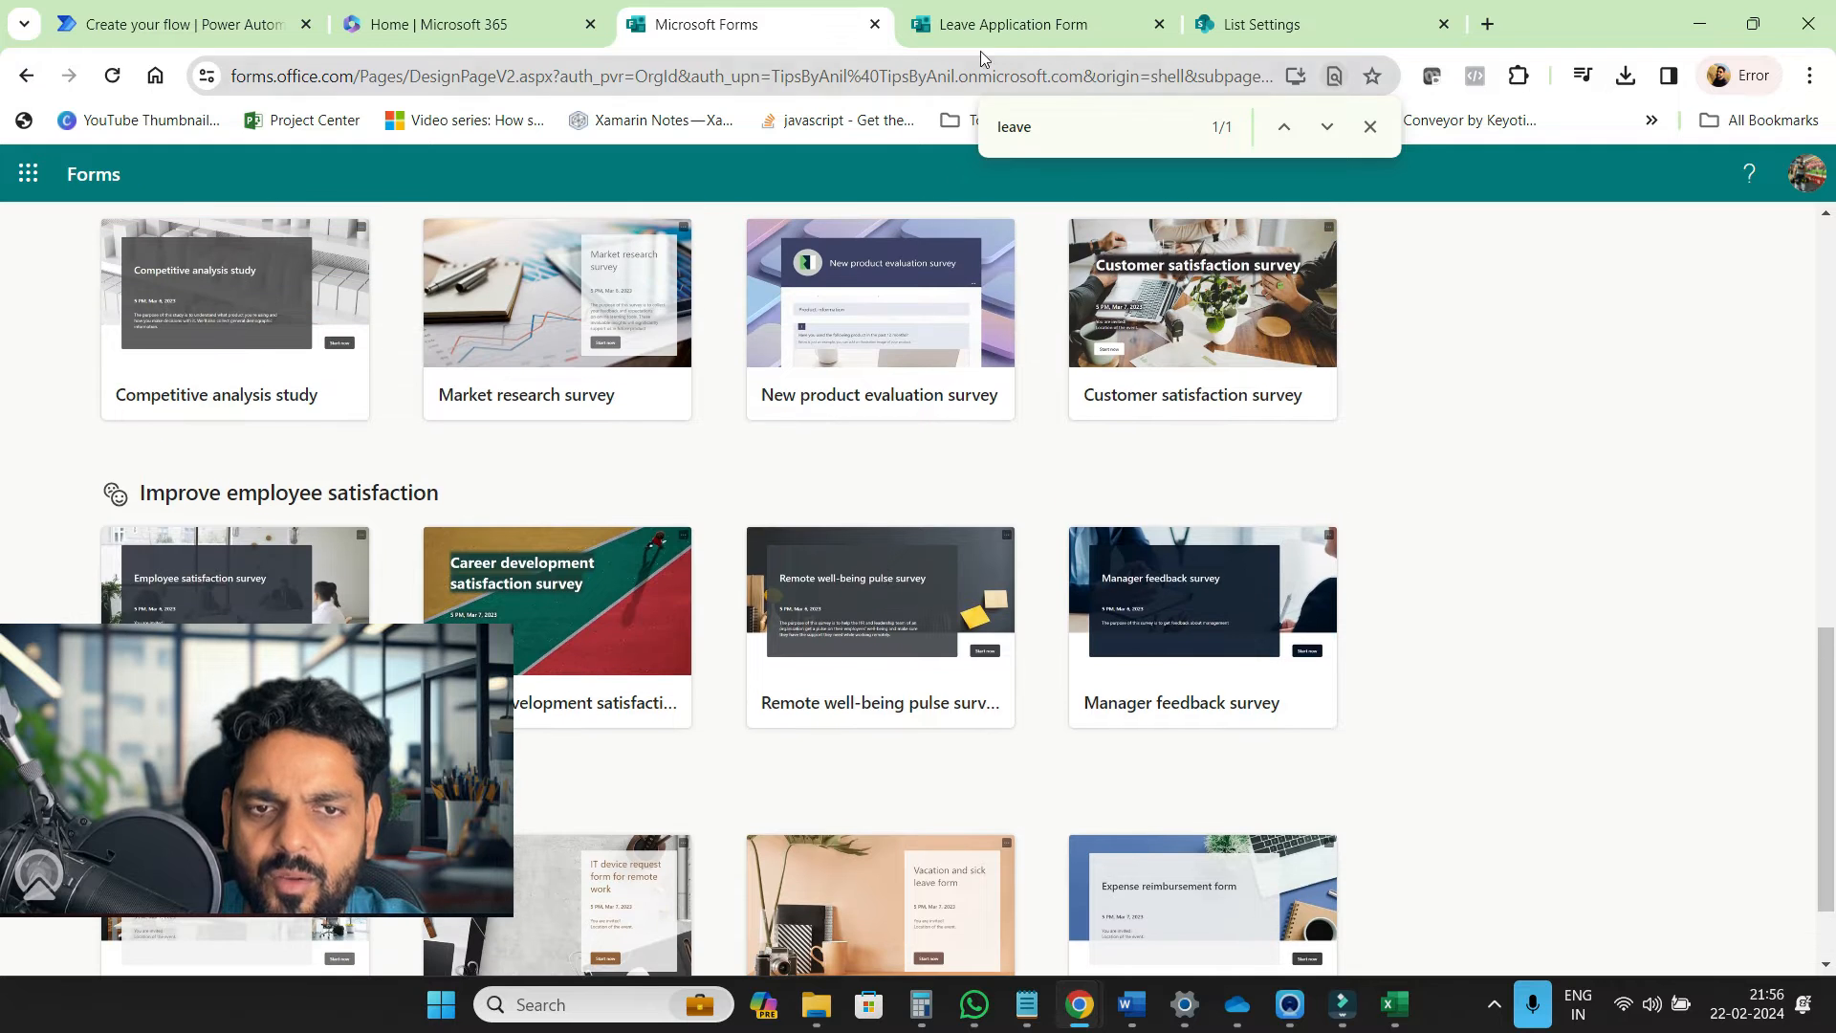
left_click(990, 19)
scroll(925, 478, "down", 8)
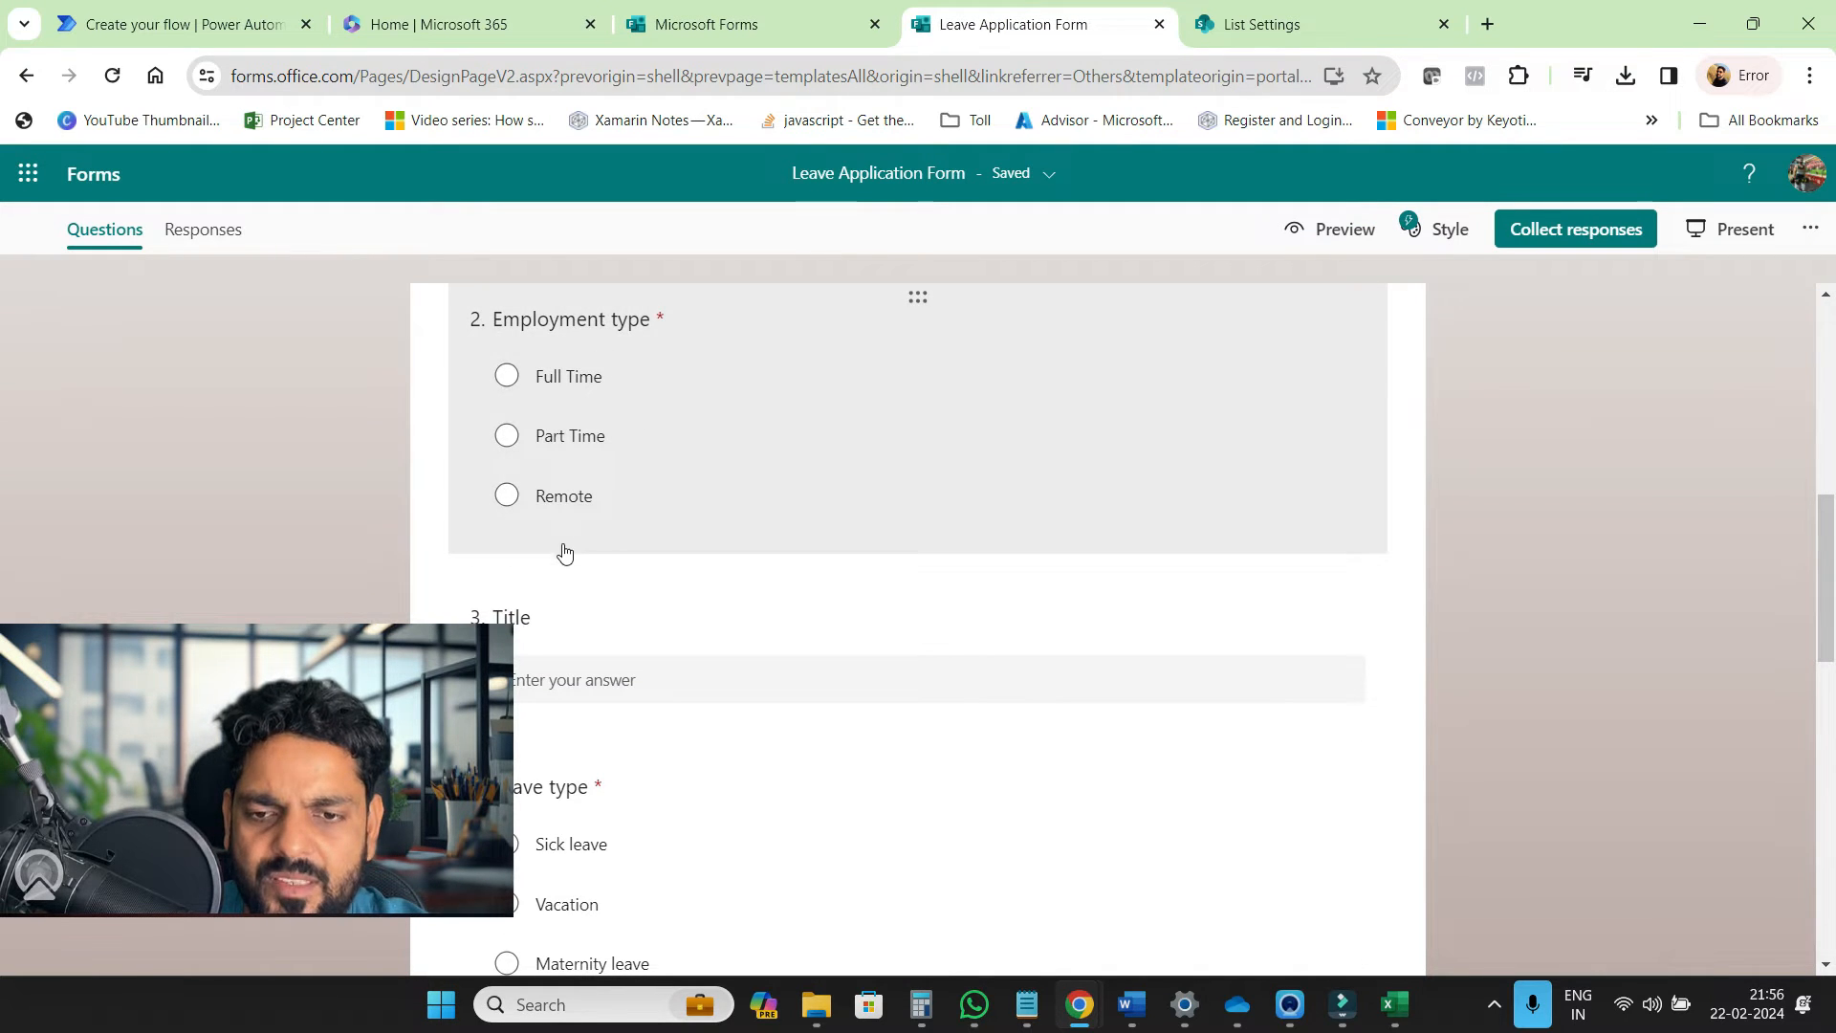
Confirm Employment Type offers Full Time, Part Time and Remote, then return to Microsoft 365
left_click(1314, 23)
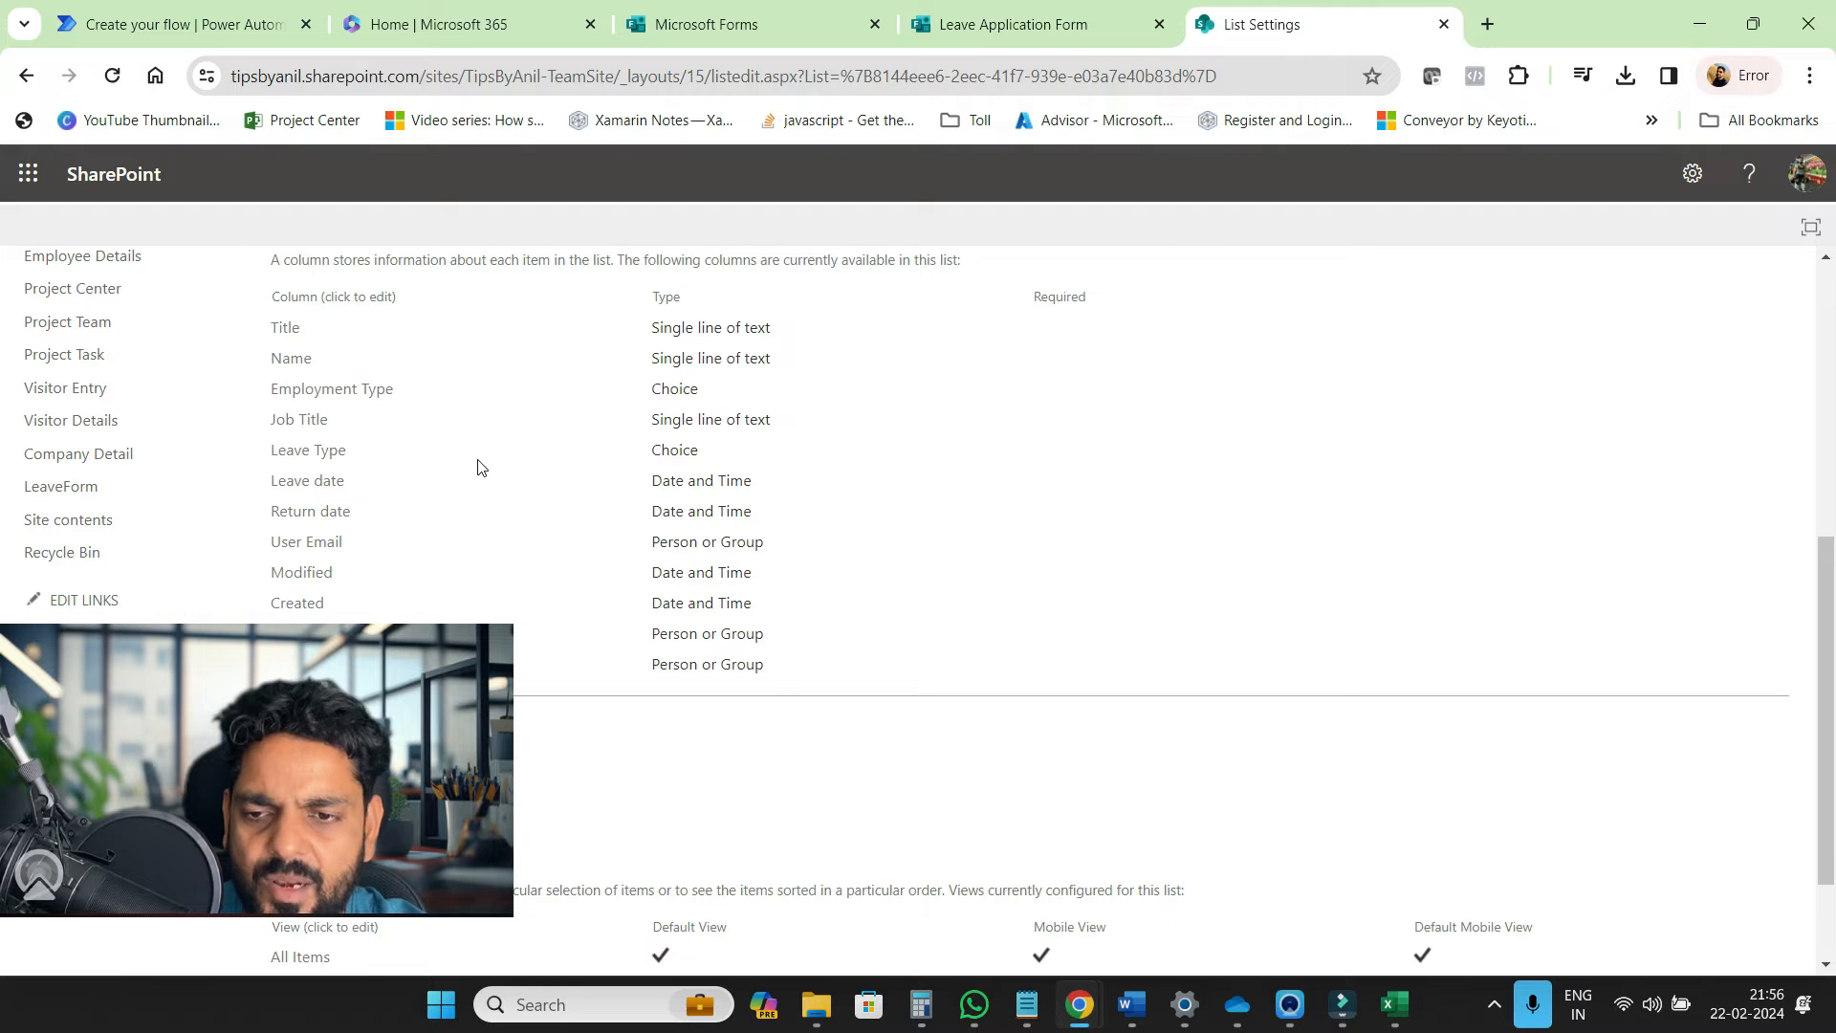
left_click(313, 398)
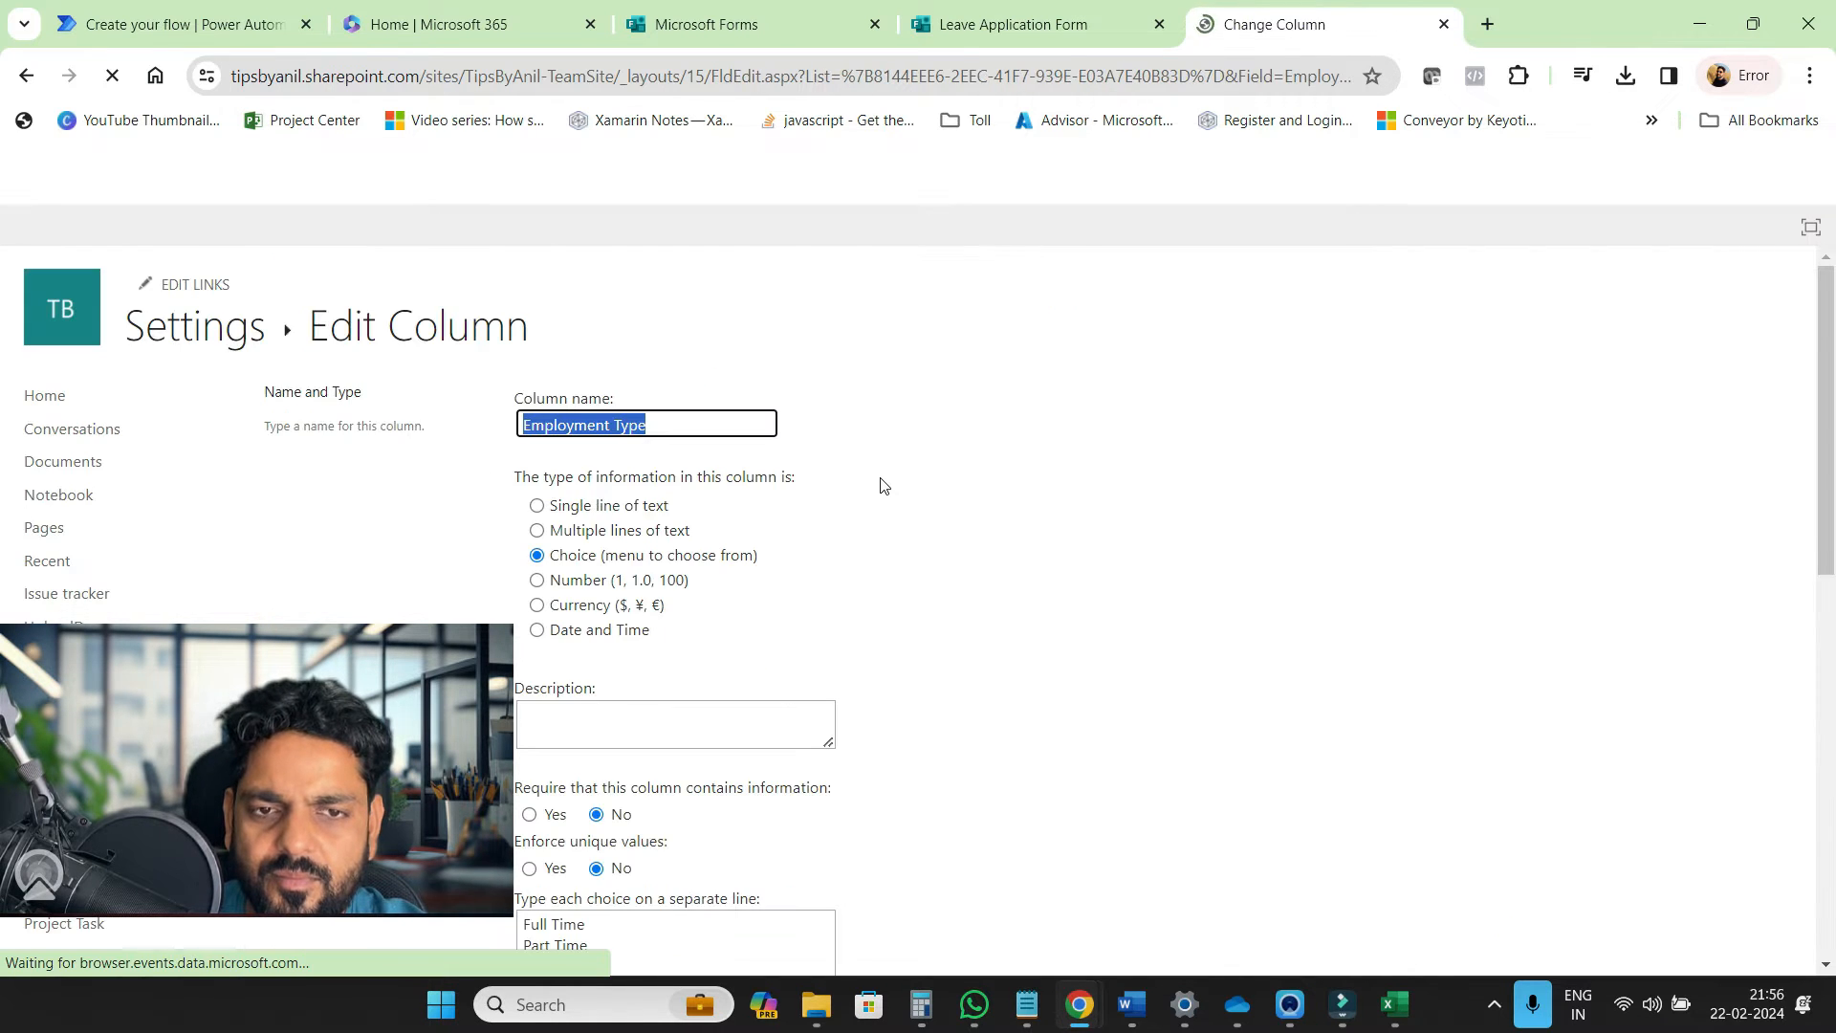
scroll(880, 485, "down", 3)
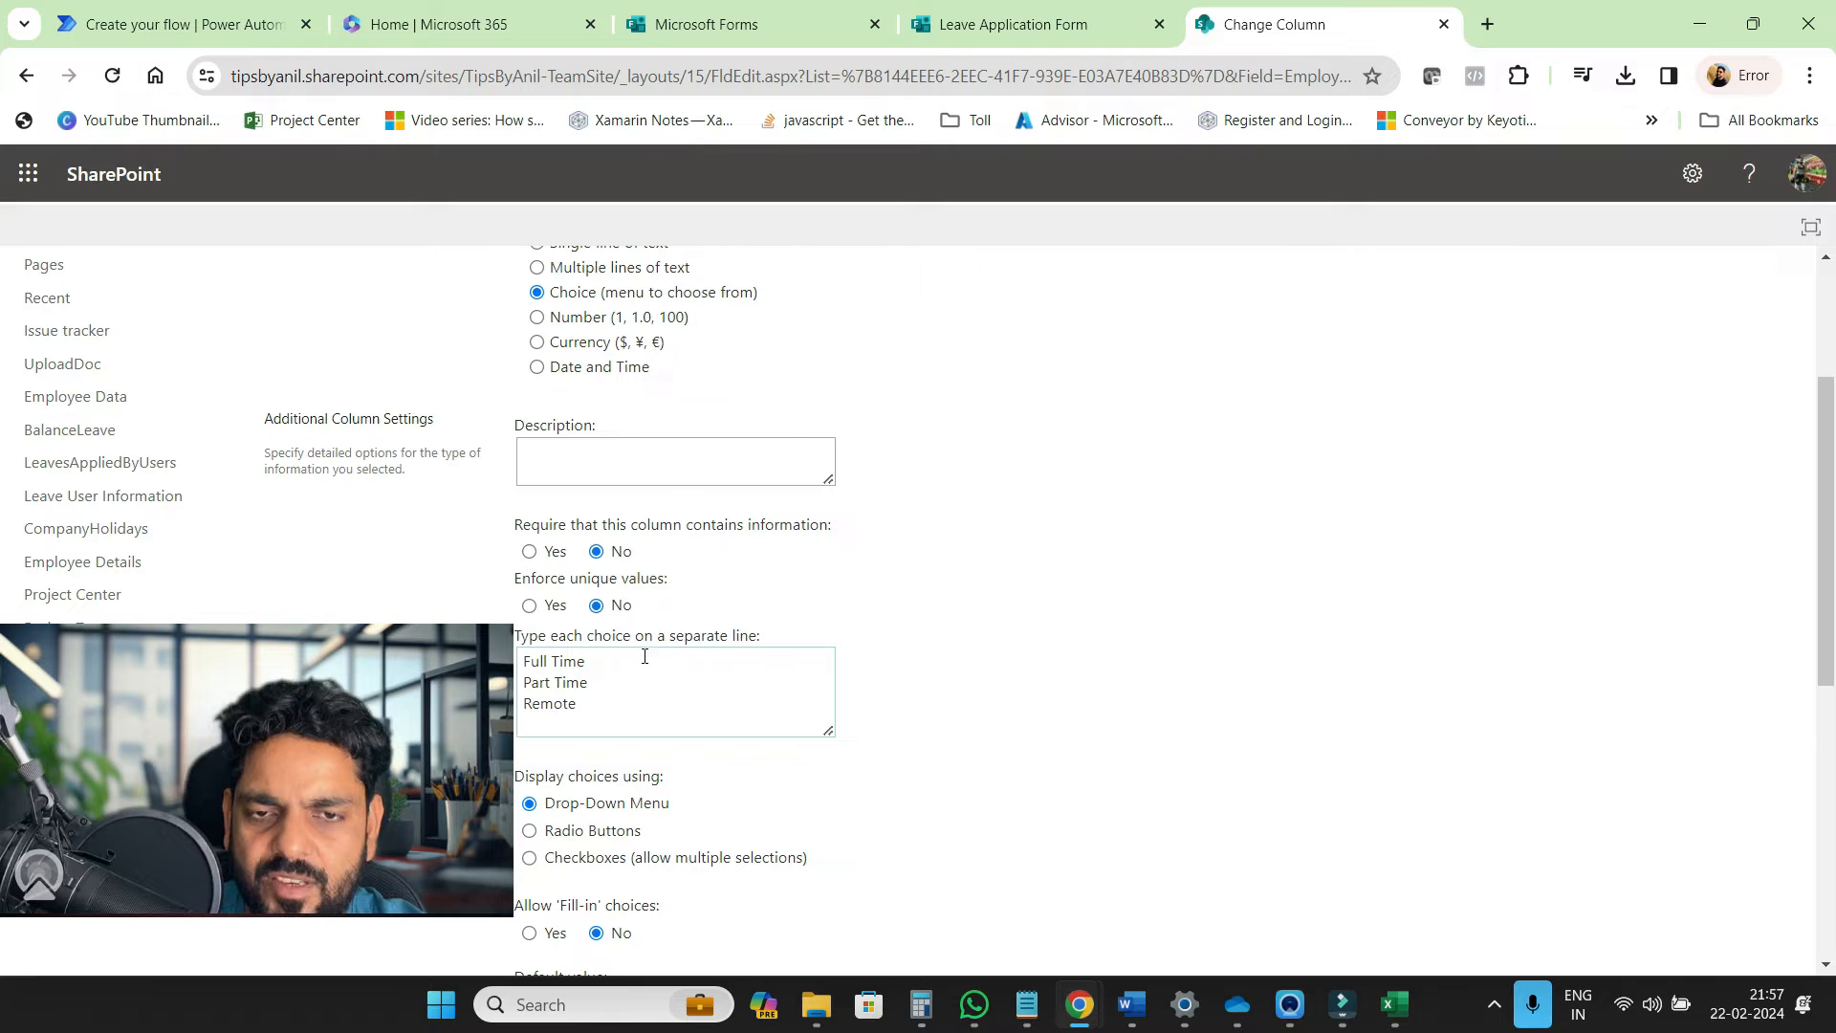
left_click(460, 28)
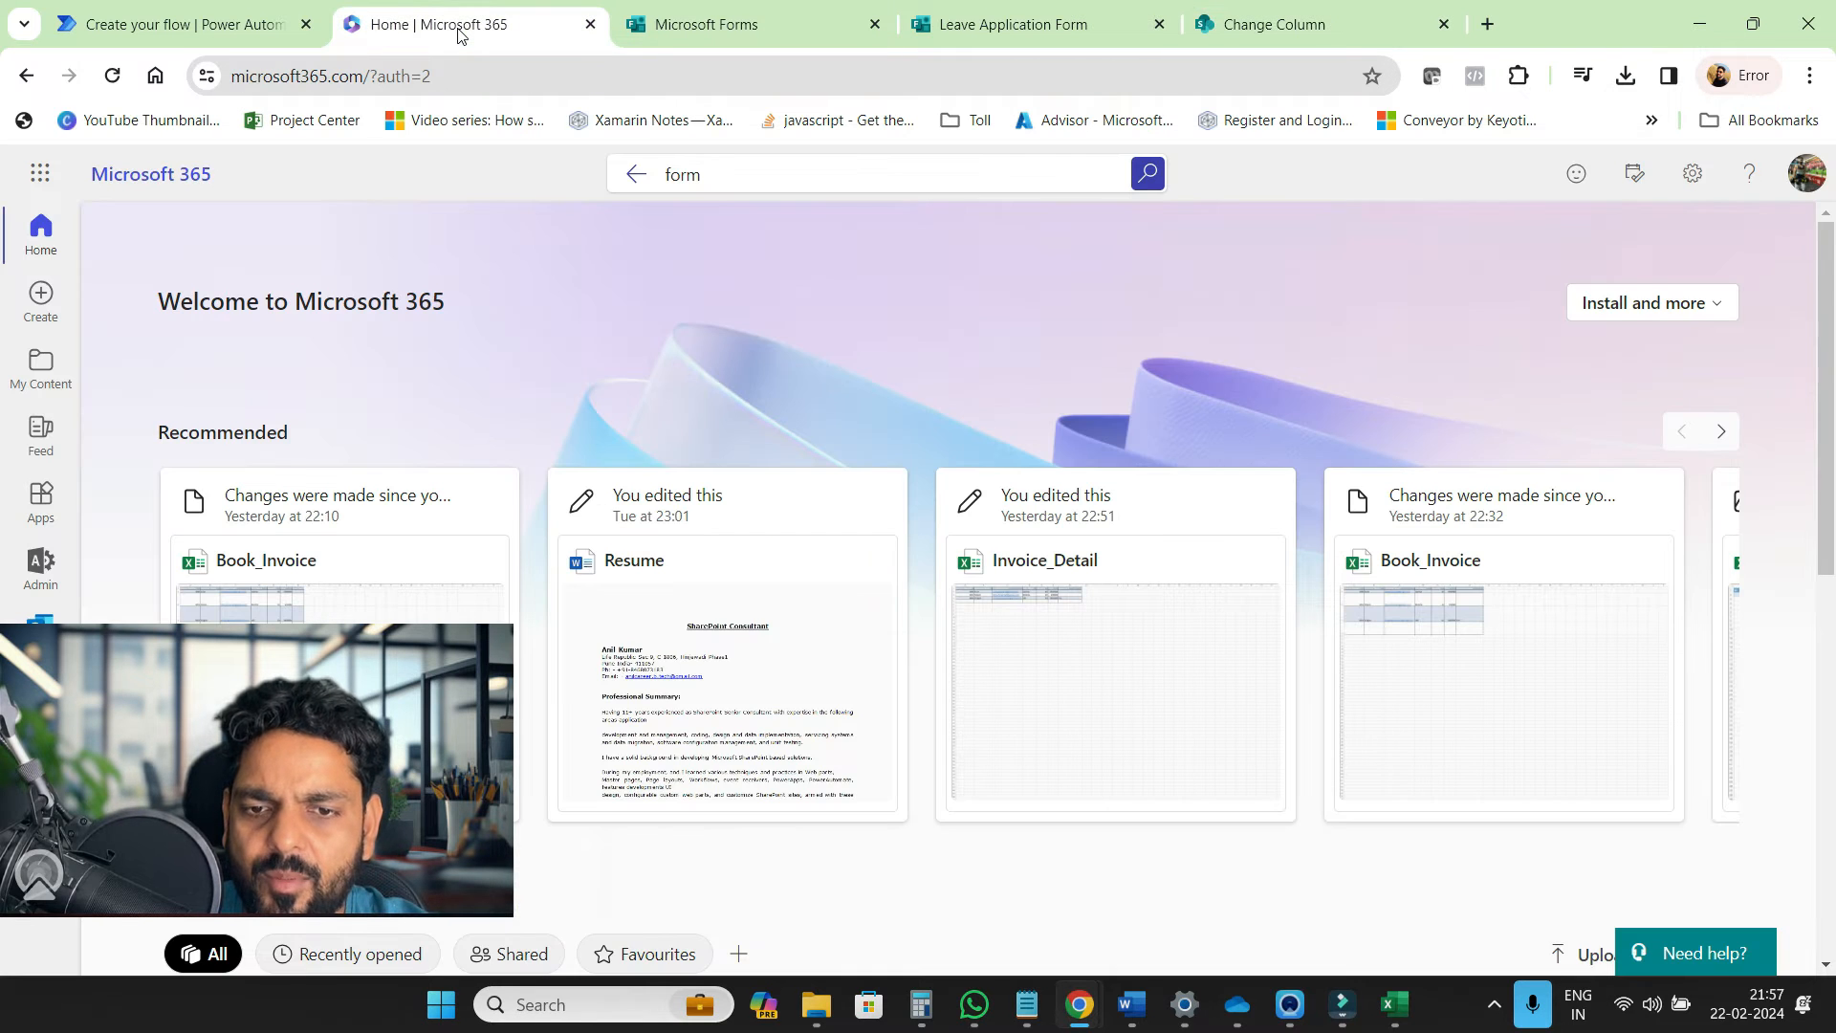
Set Create item's site to Tips By Anil - Team Site and list to LeaveForm
left_click(241, 28)
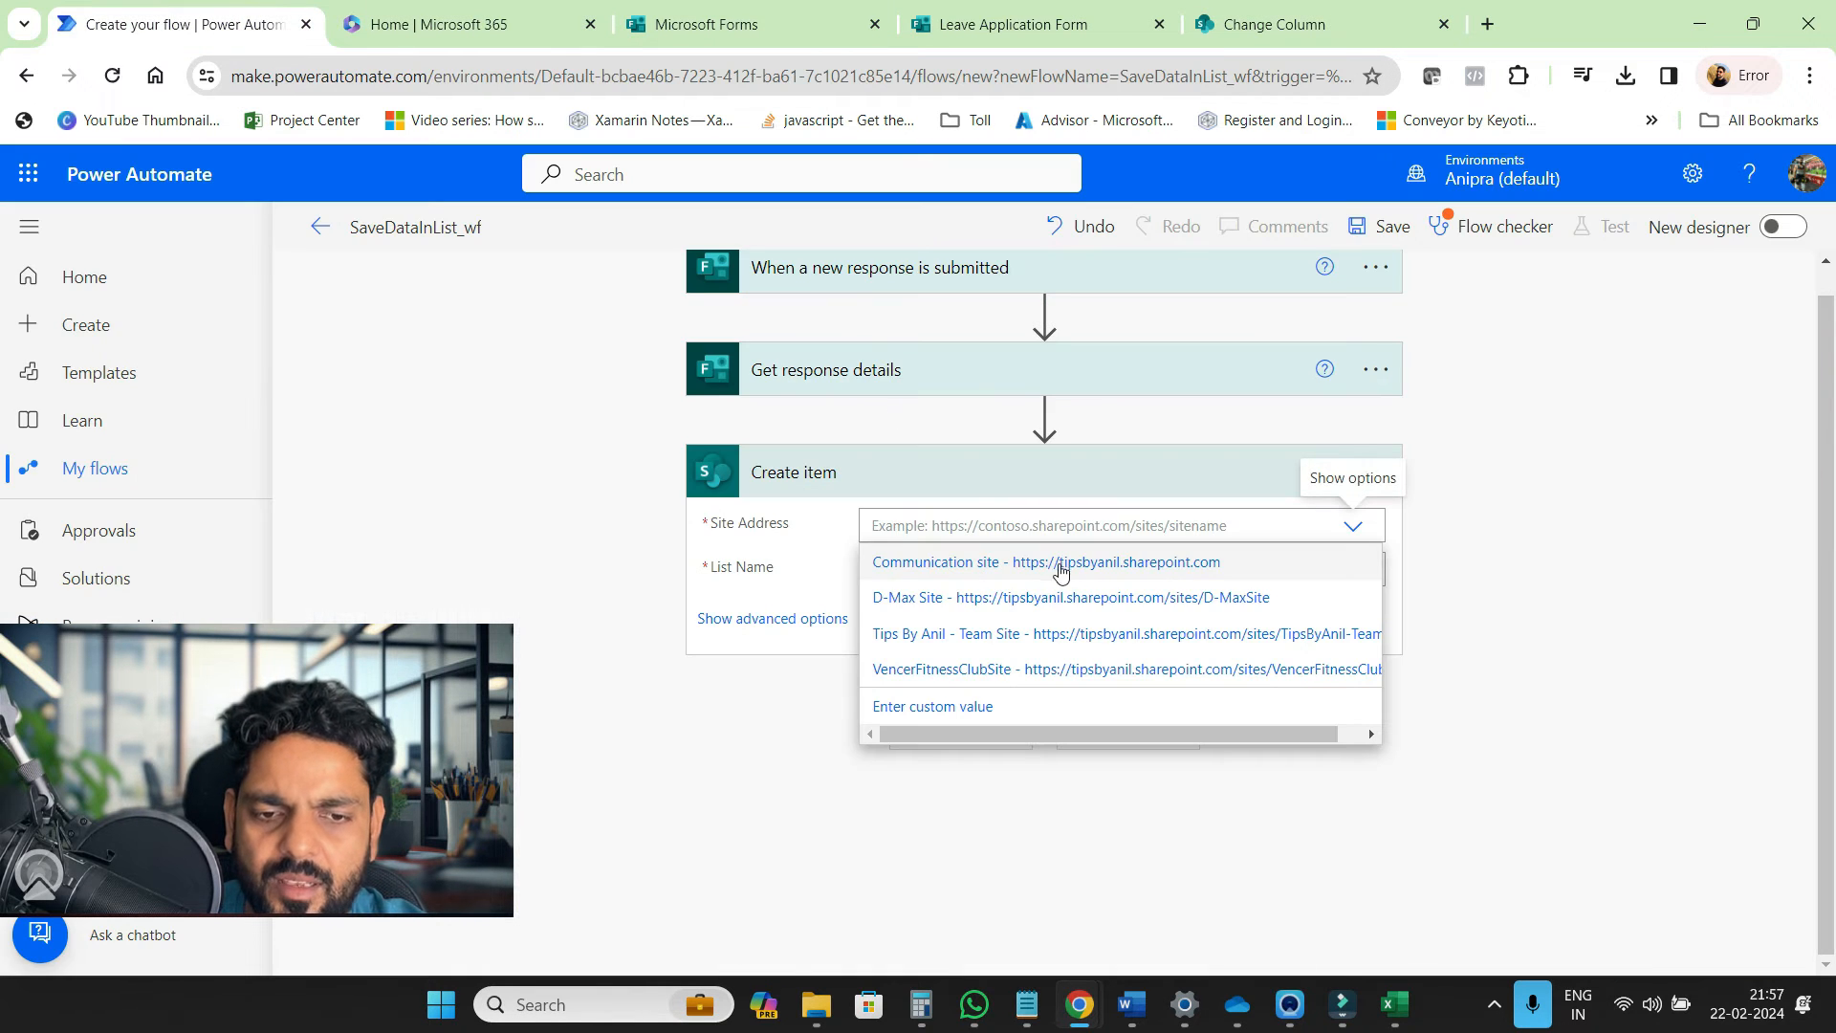
left_click(1151, 636)
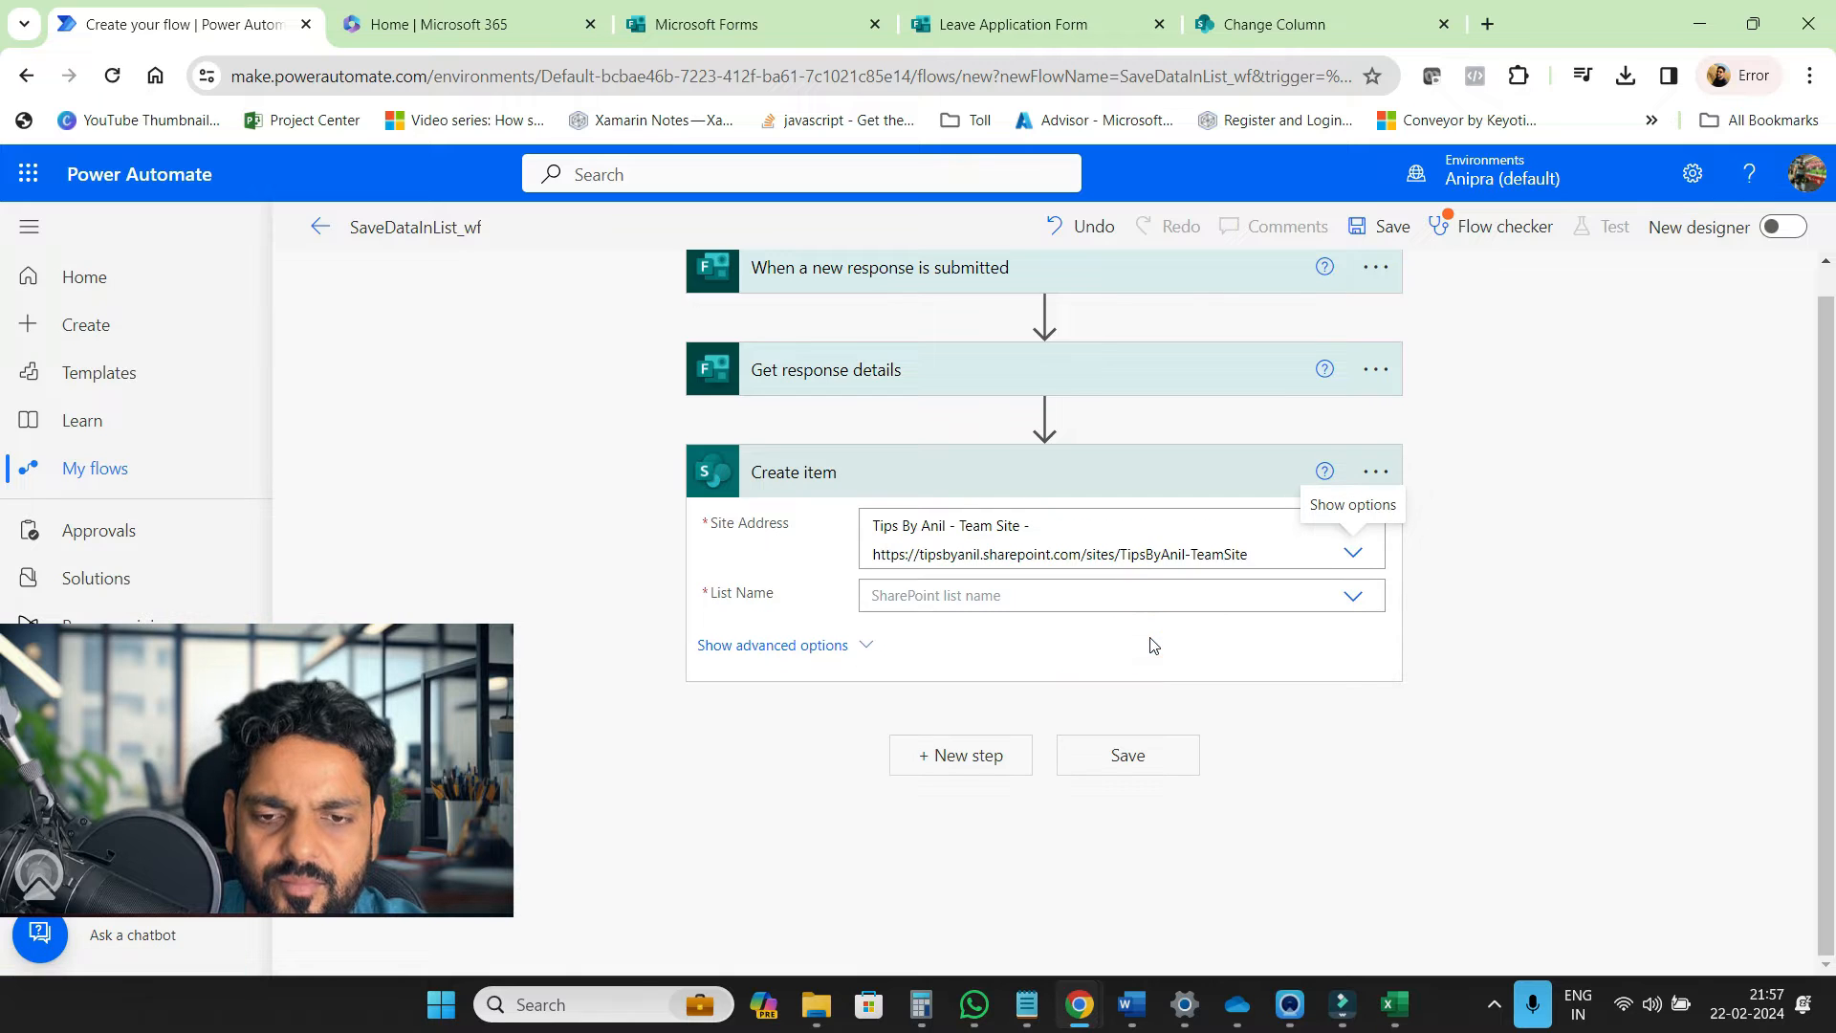
left_click(1353, 597)
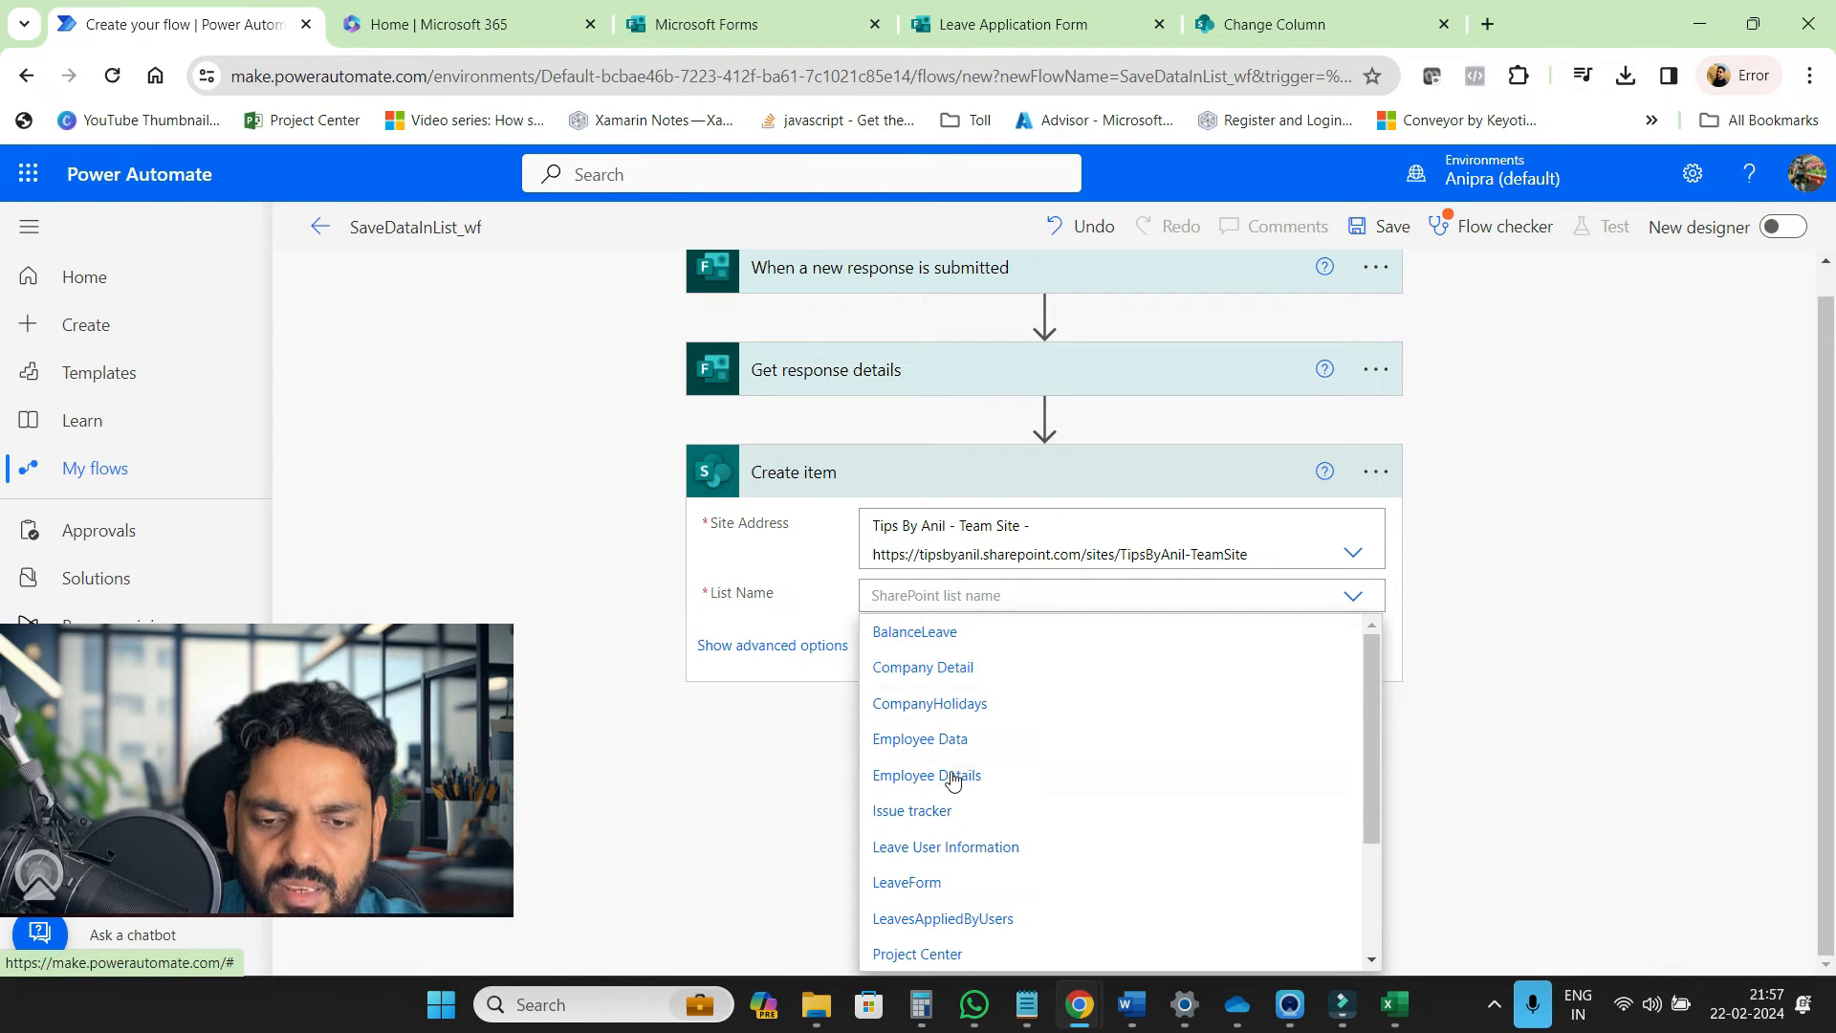
left_click(945, 882)
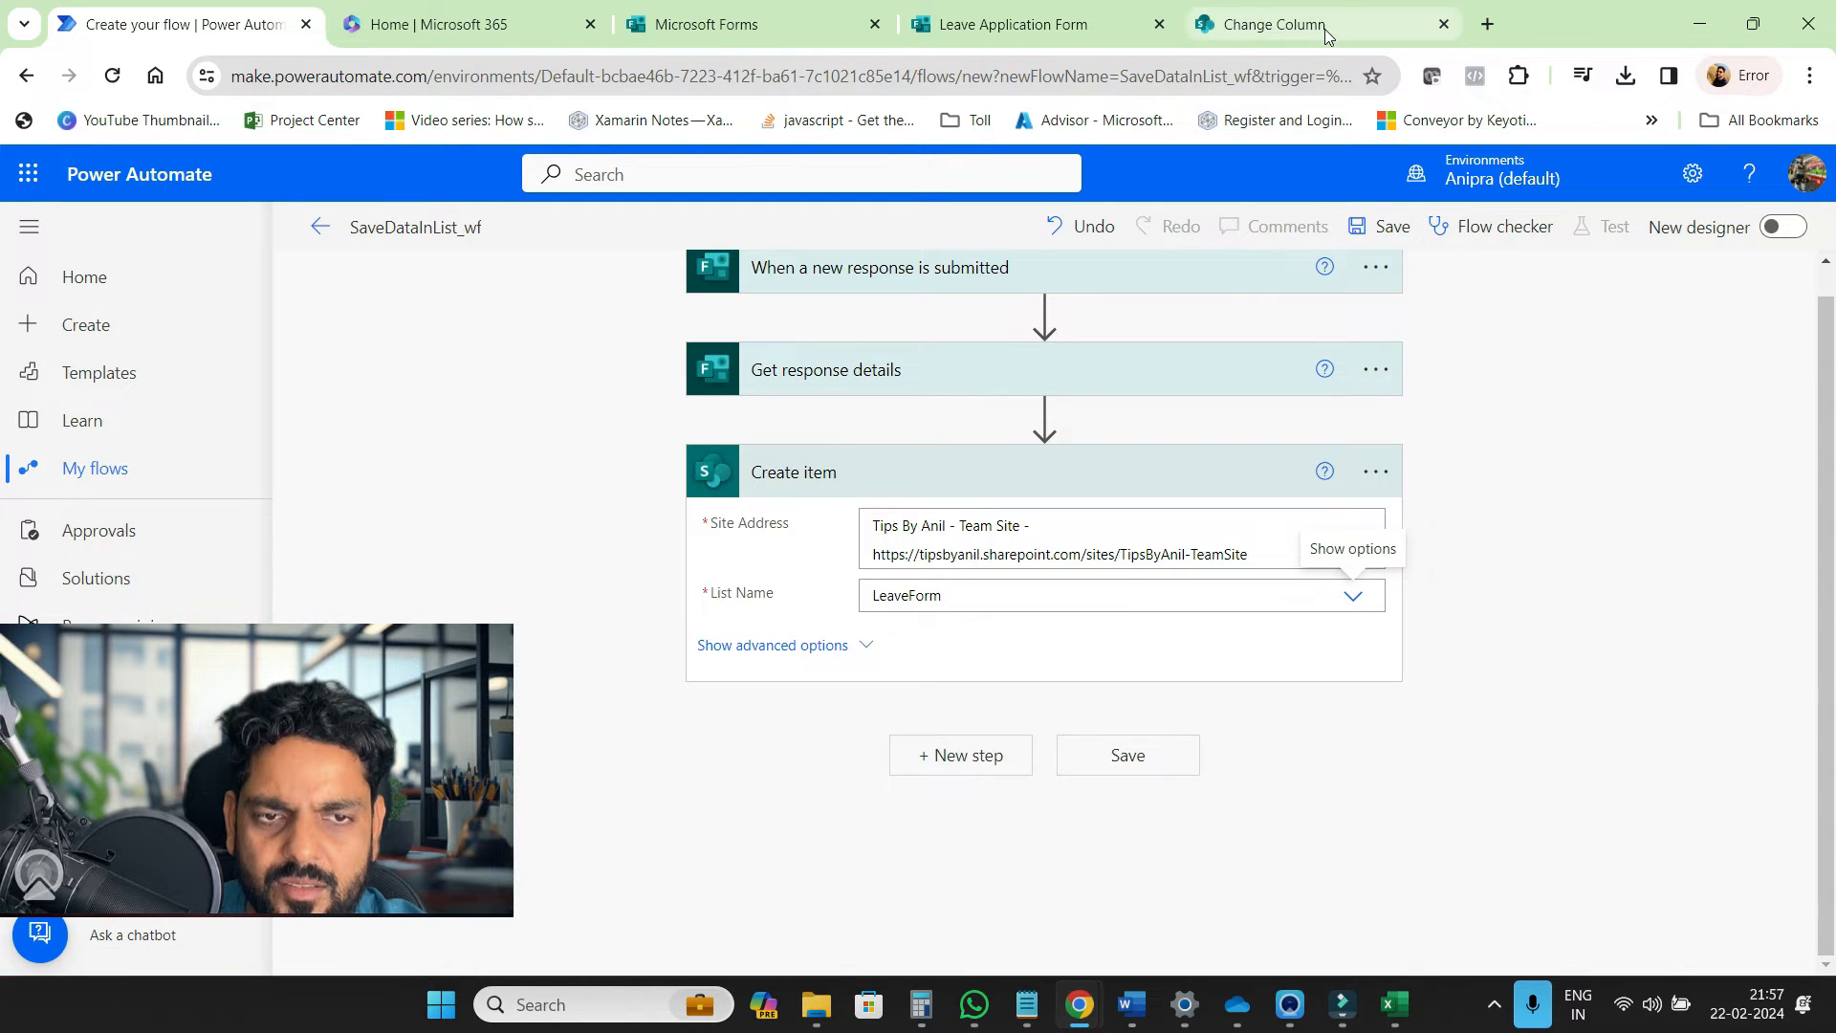
left_click(1323, 26)
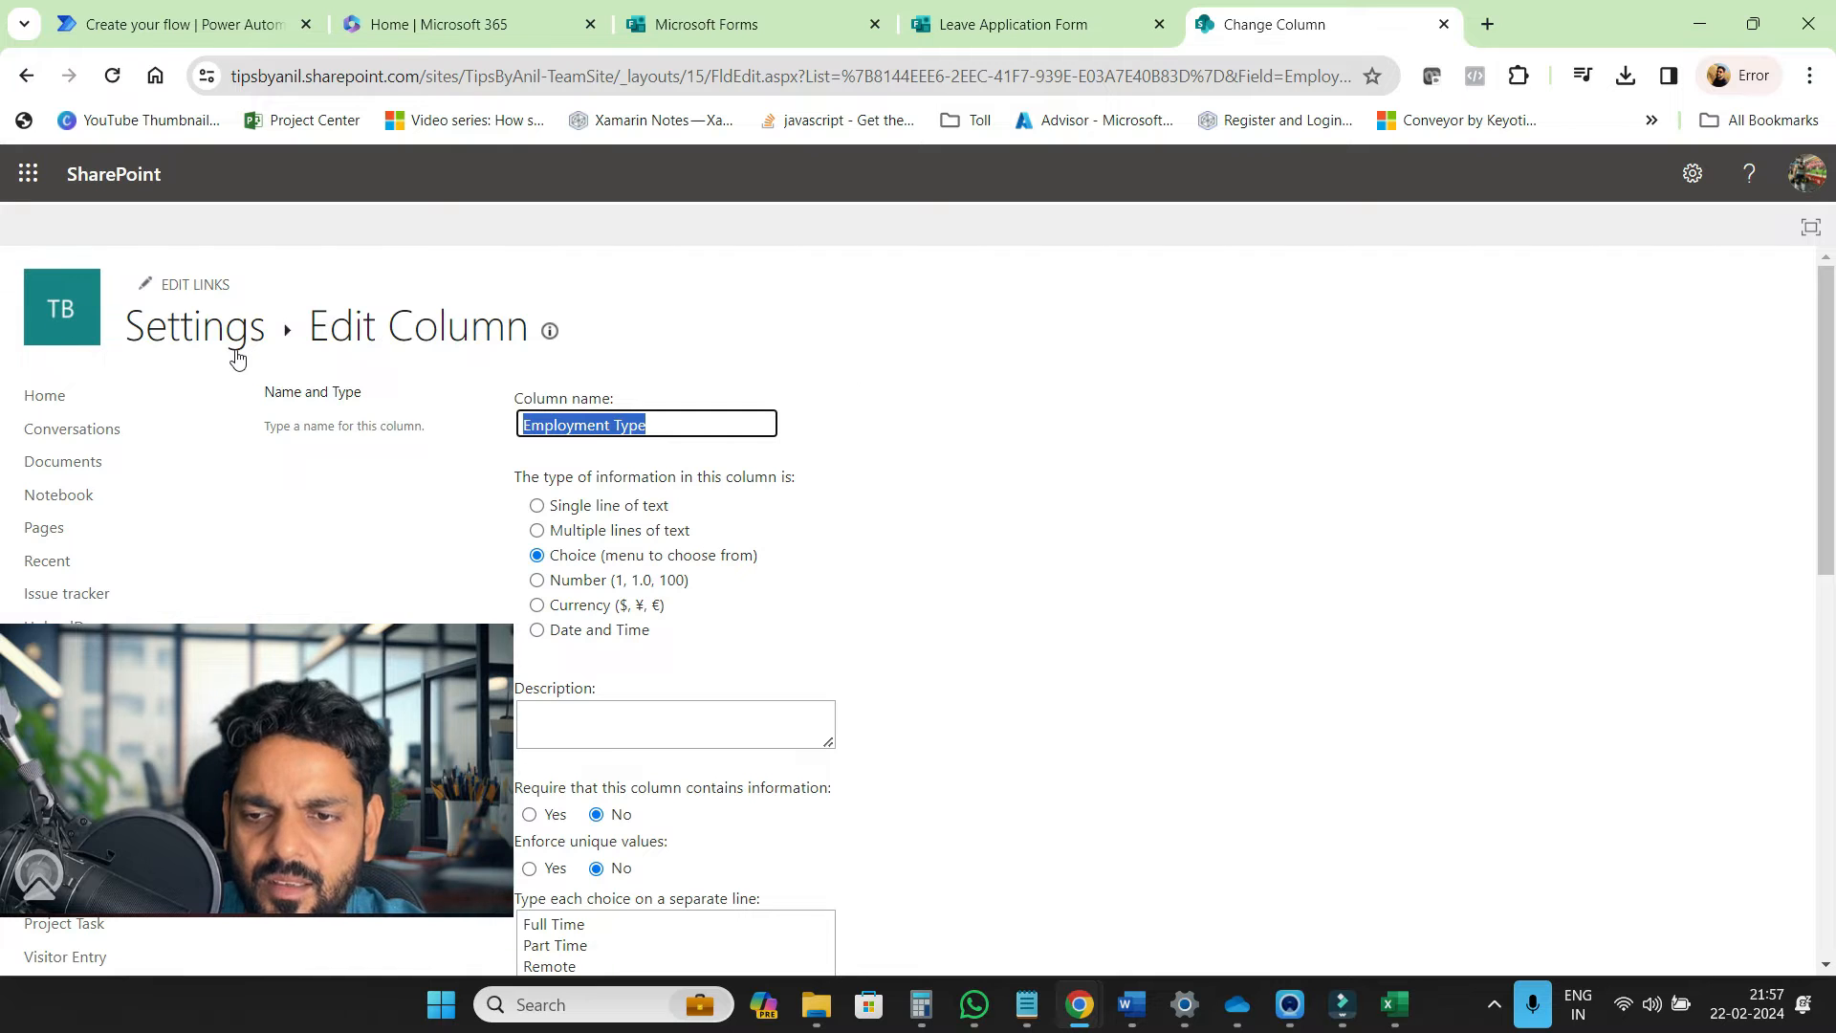
left_click(237, 356)
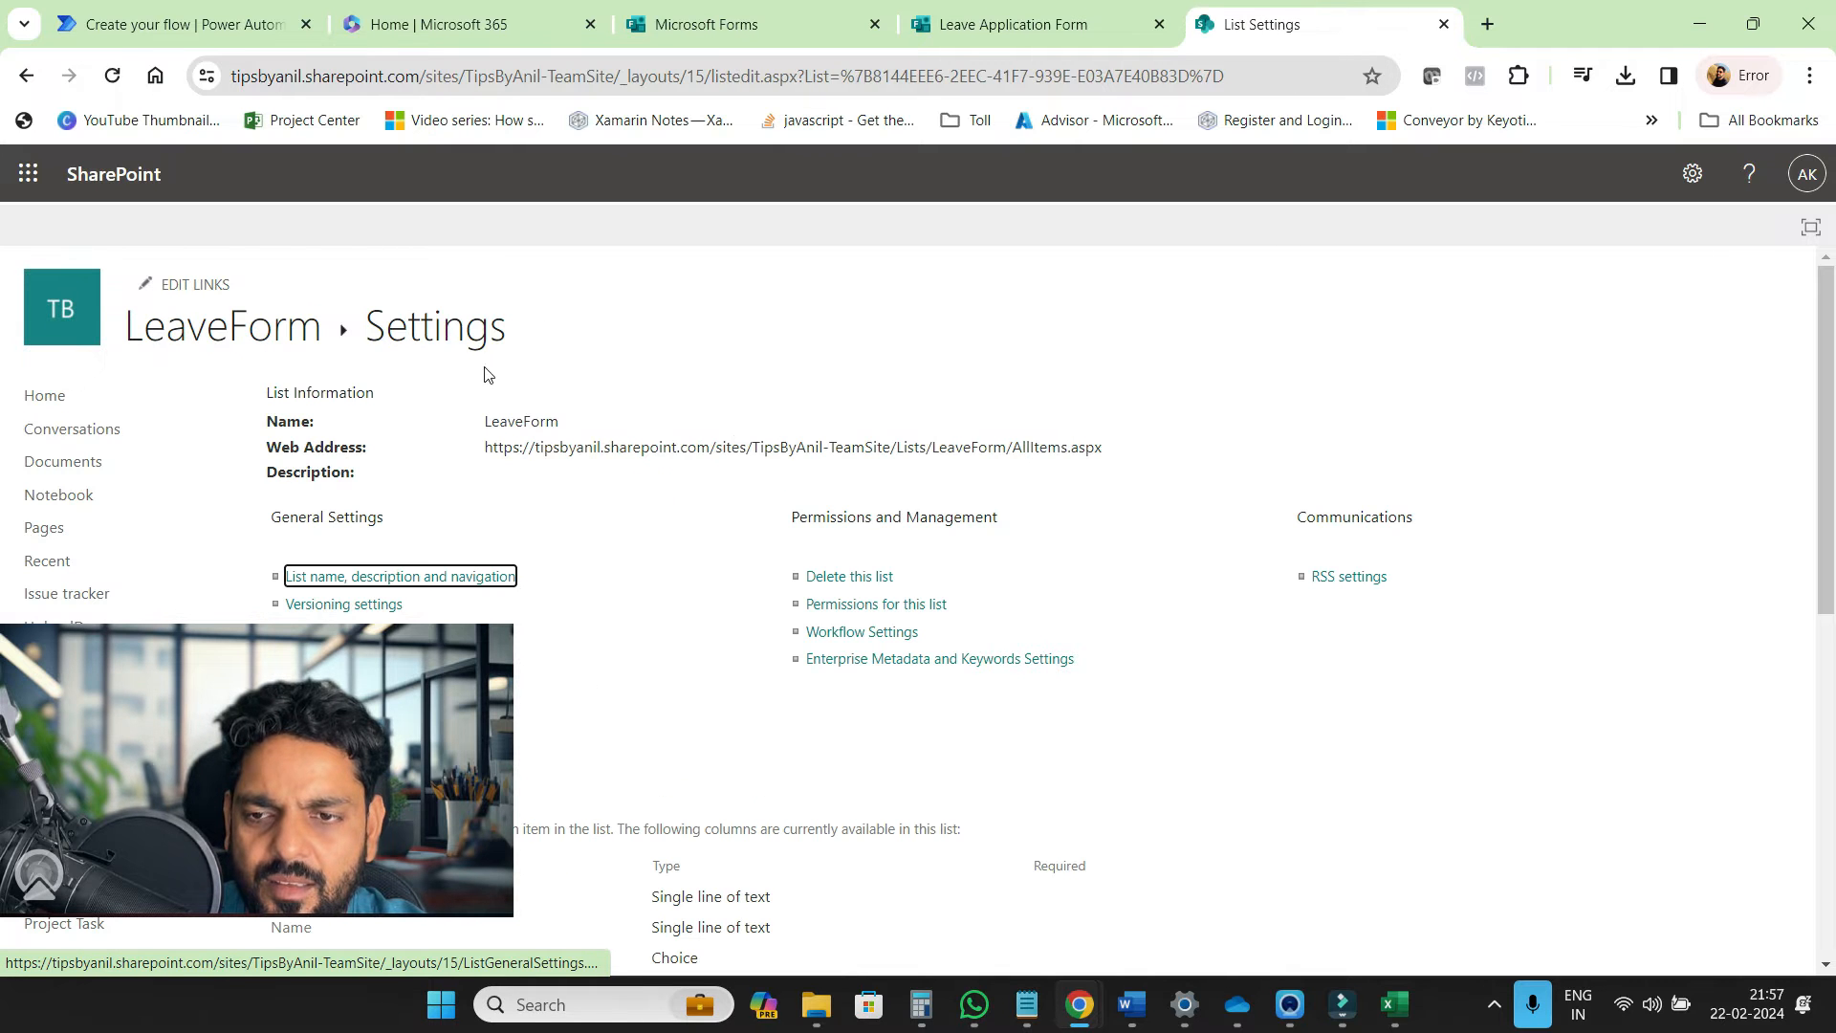
left_click(254, 37)
scroll(934, 643, "down", 2)
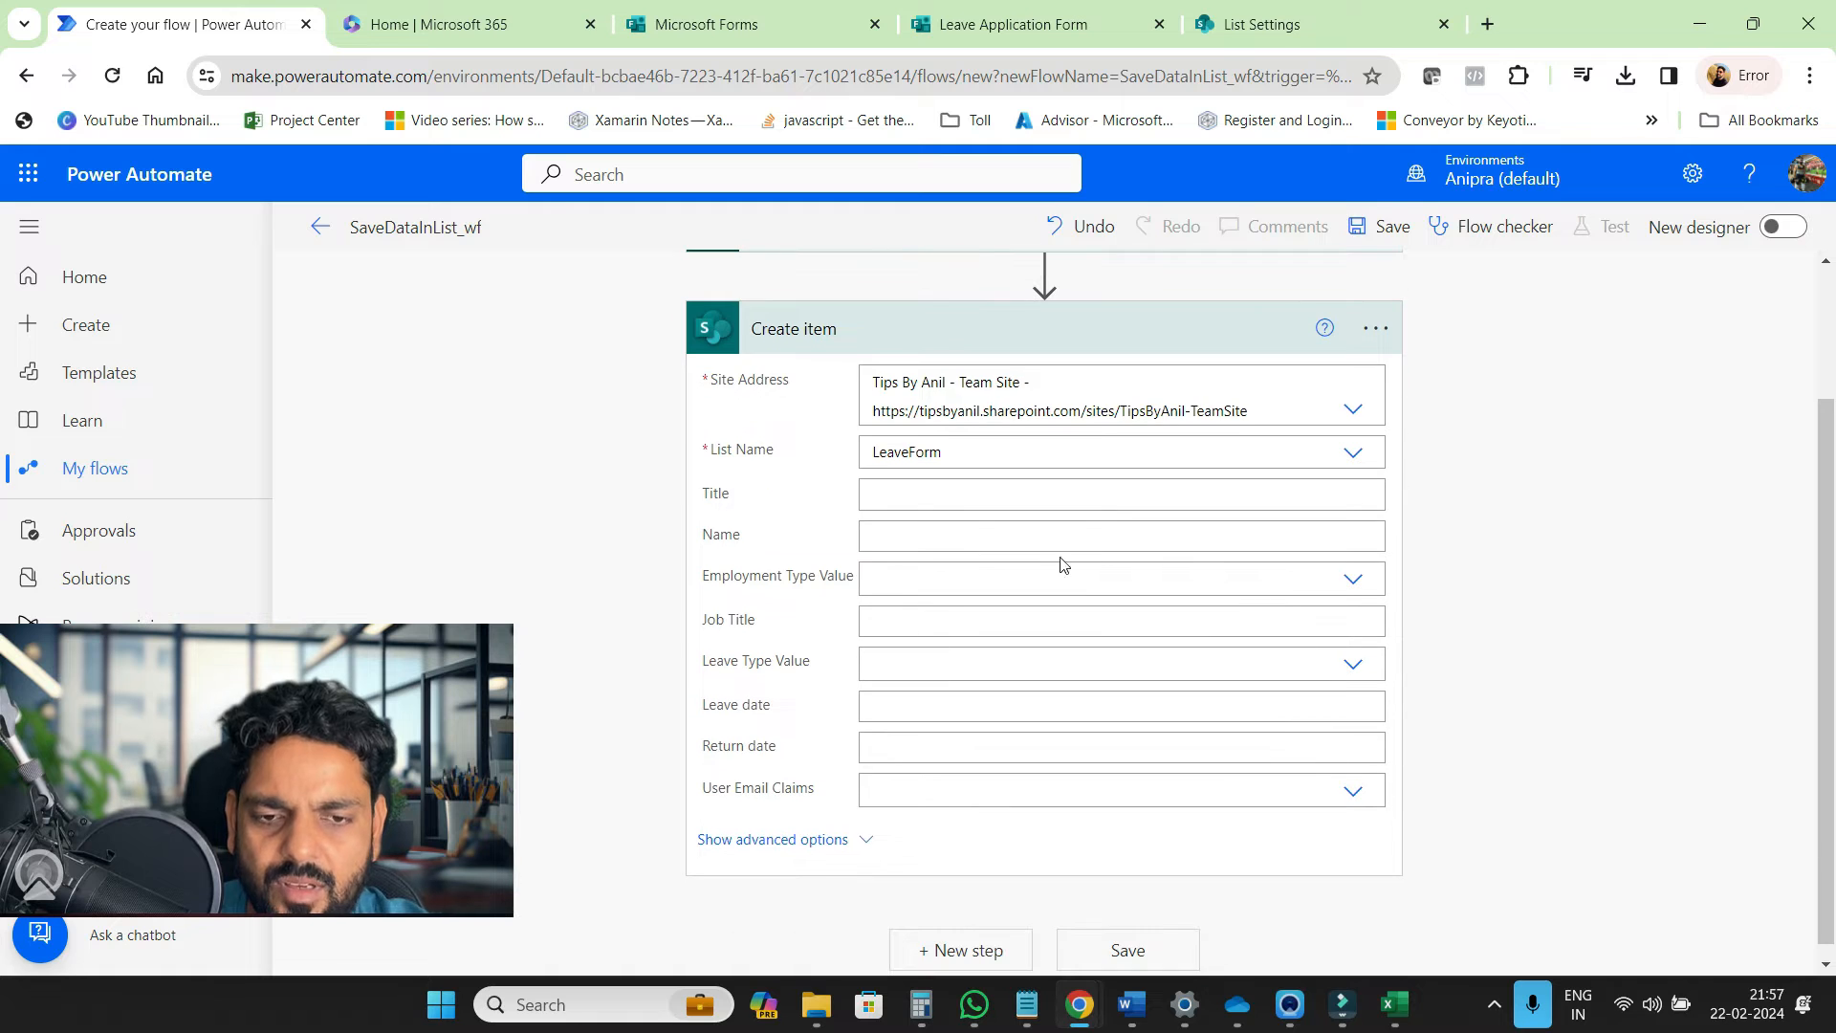
Map the Name answer into Title and Name, and the Employment type answer into Employment Type
left_click(1112, 497)
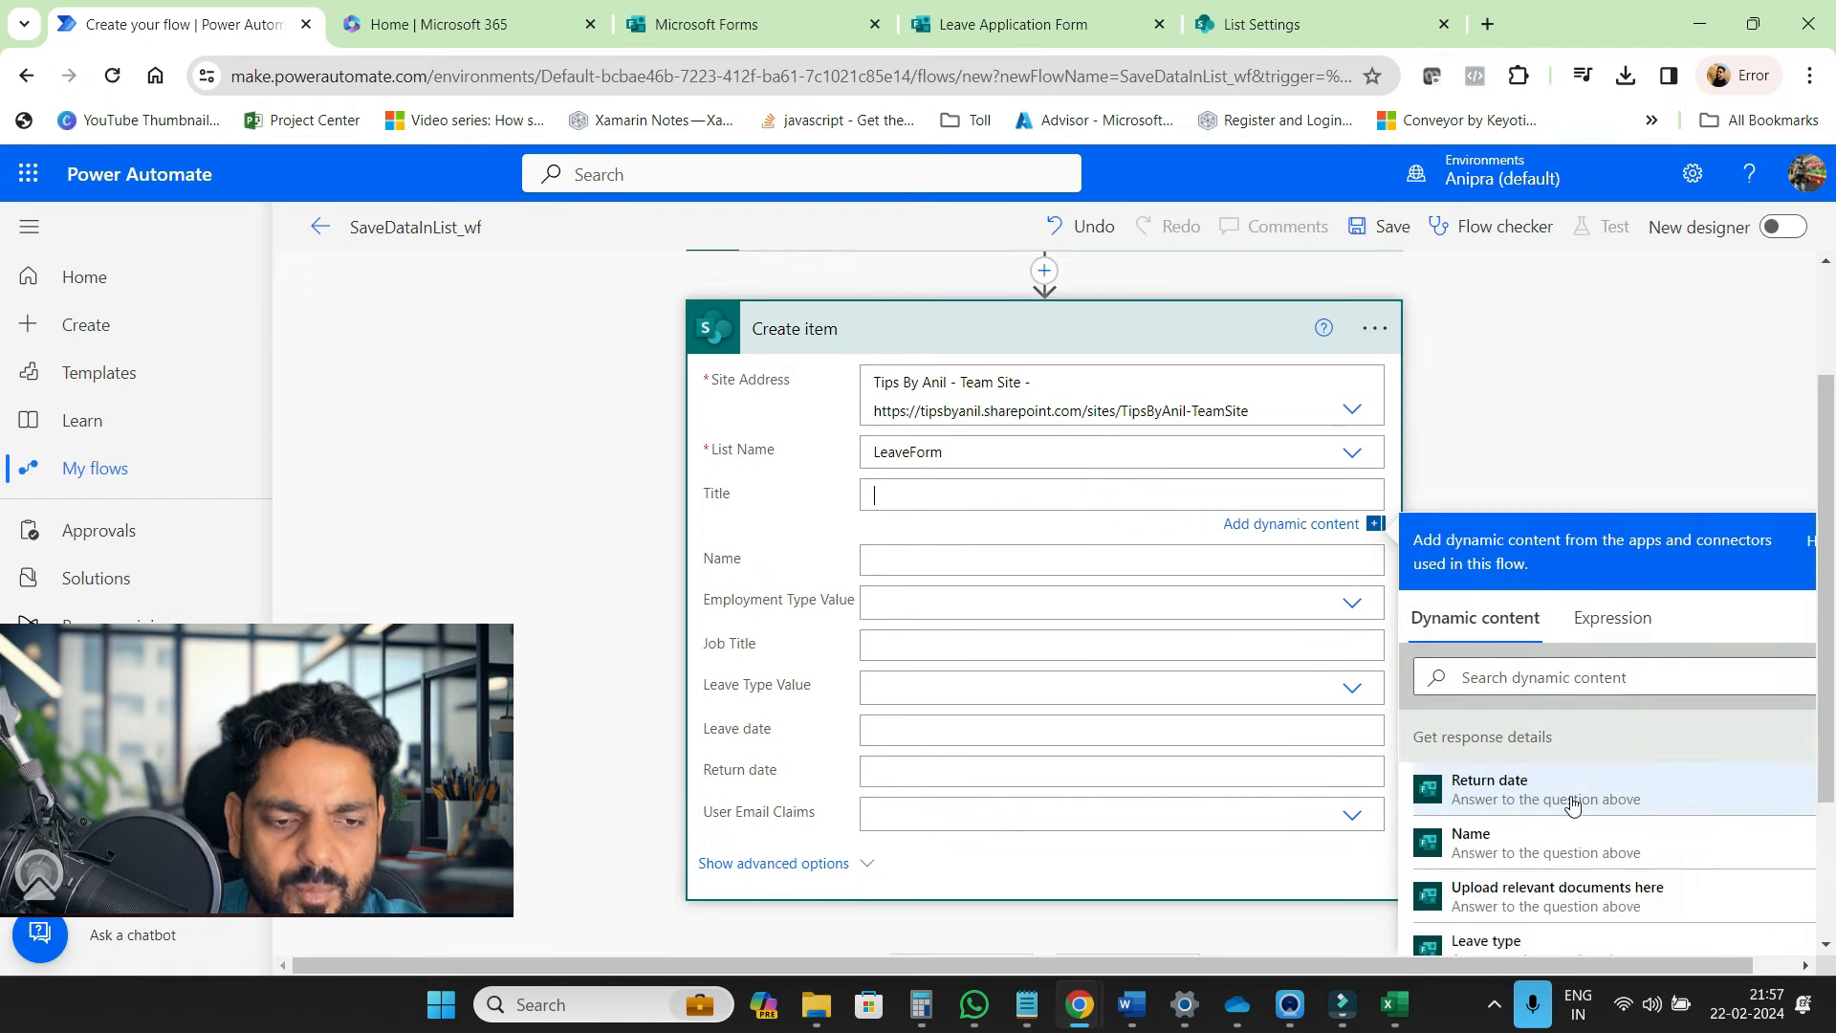
left_click(1549, 839)
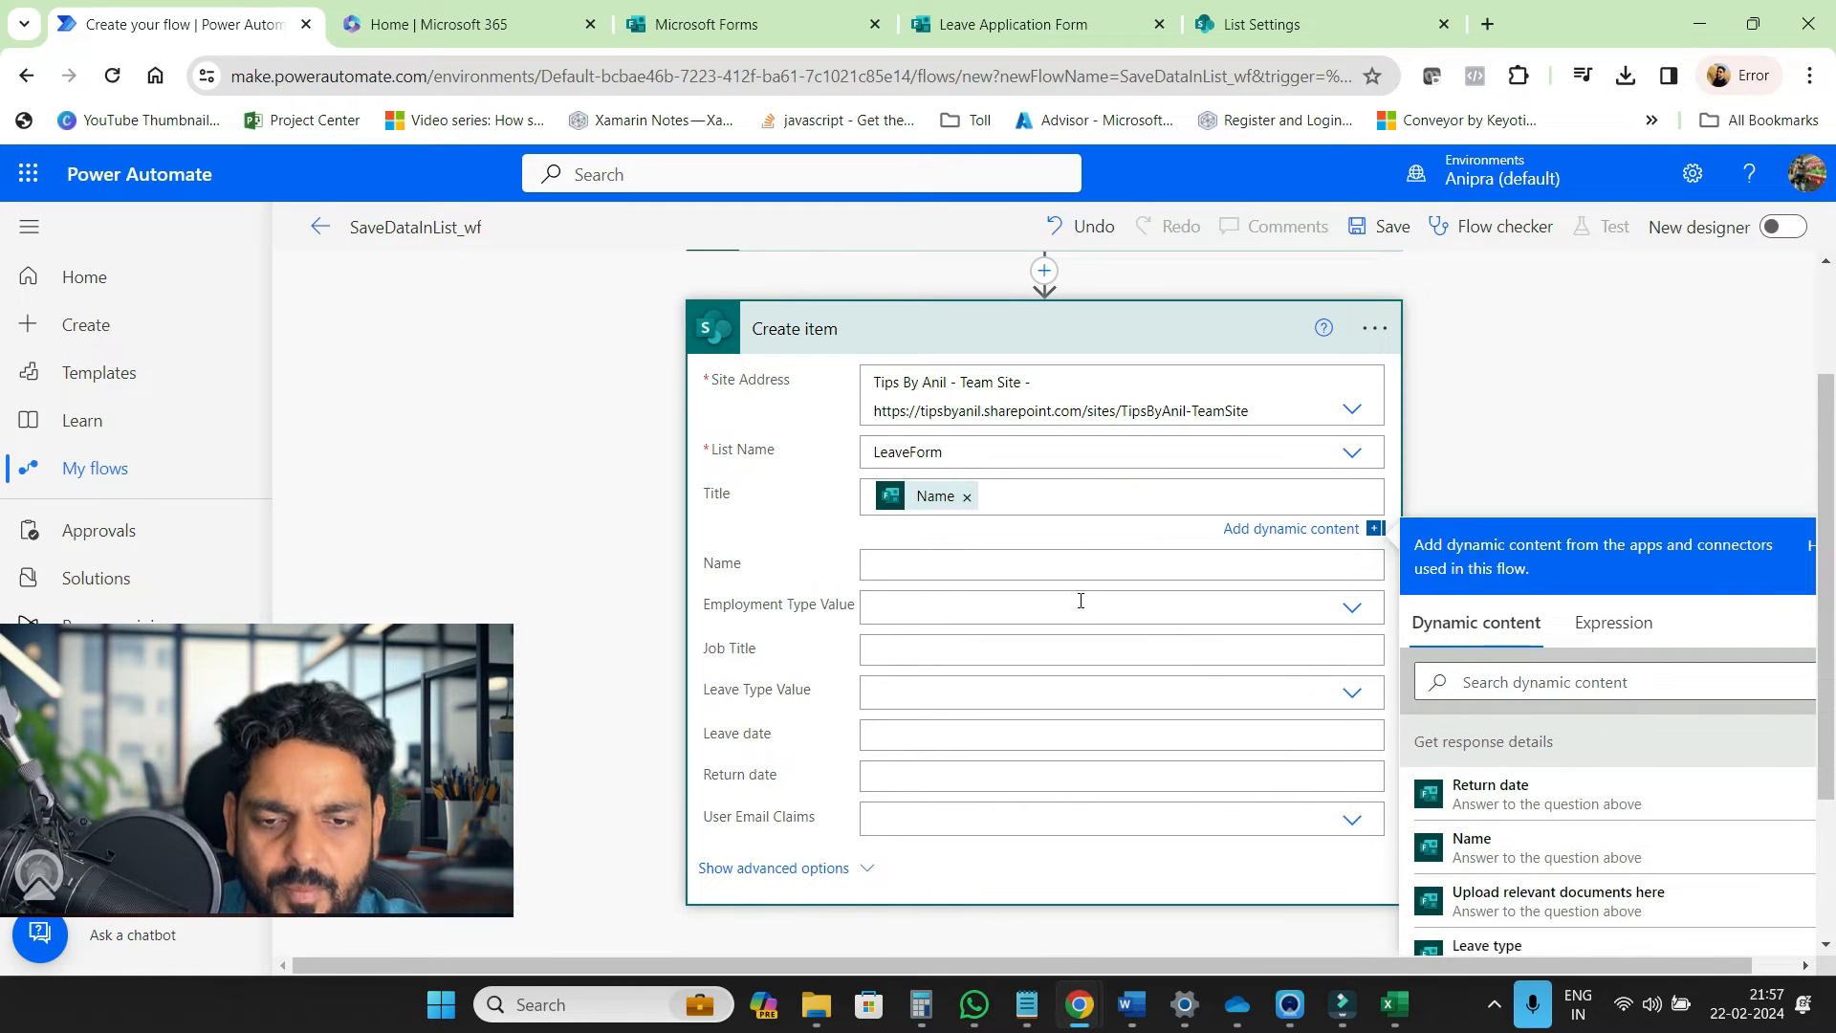
left_click(982, 602)
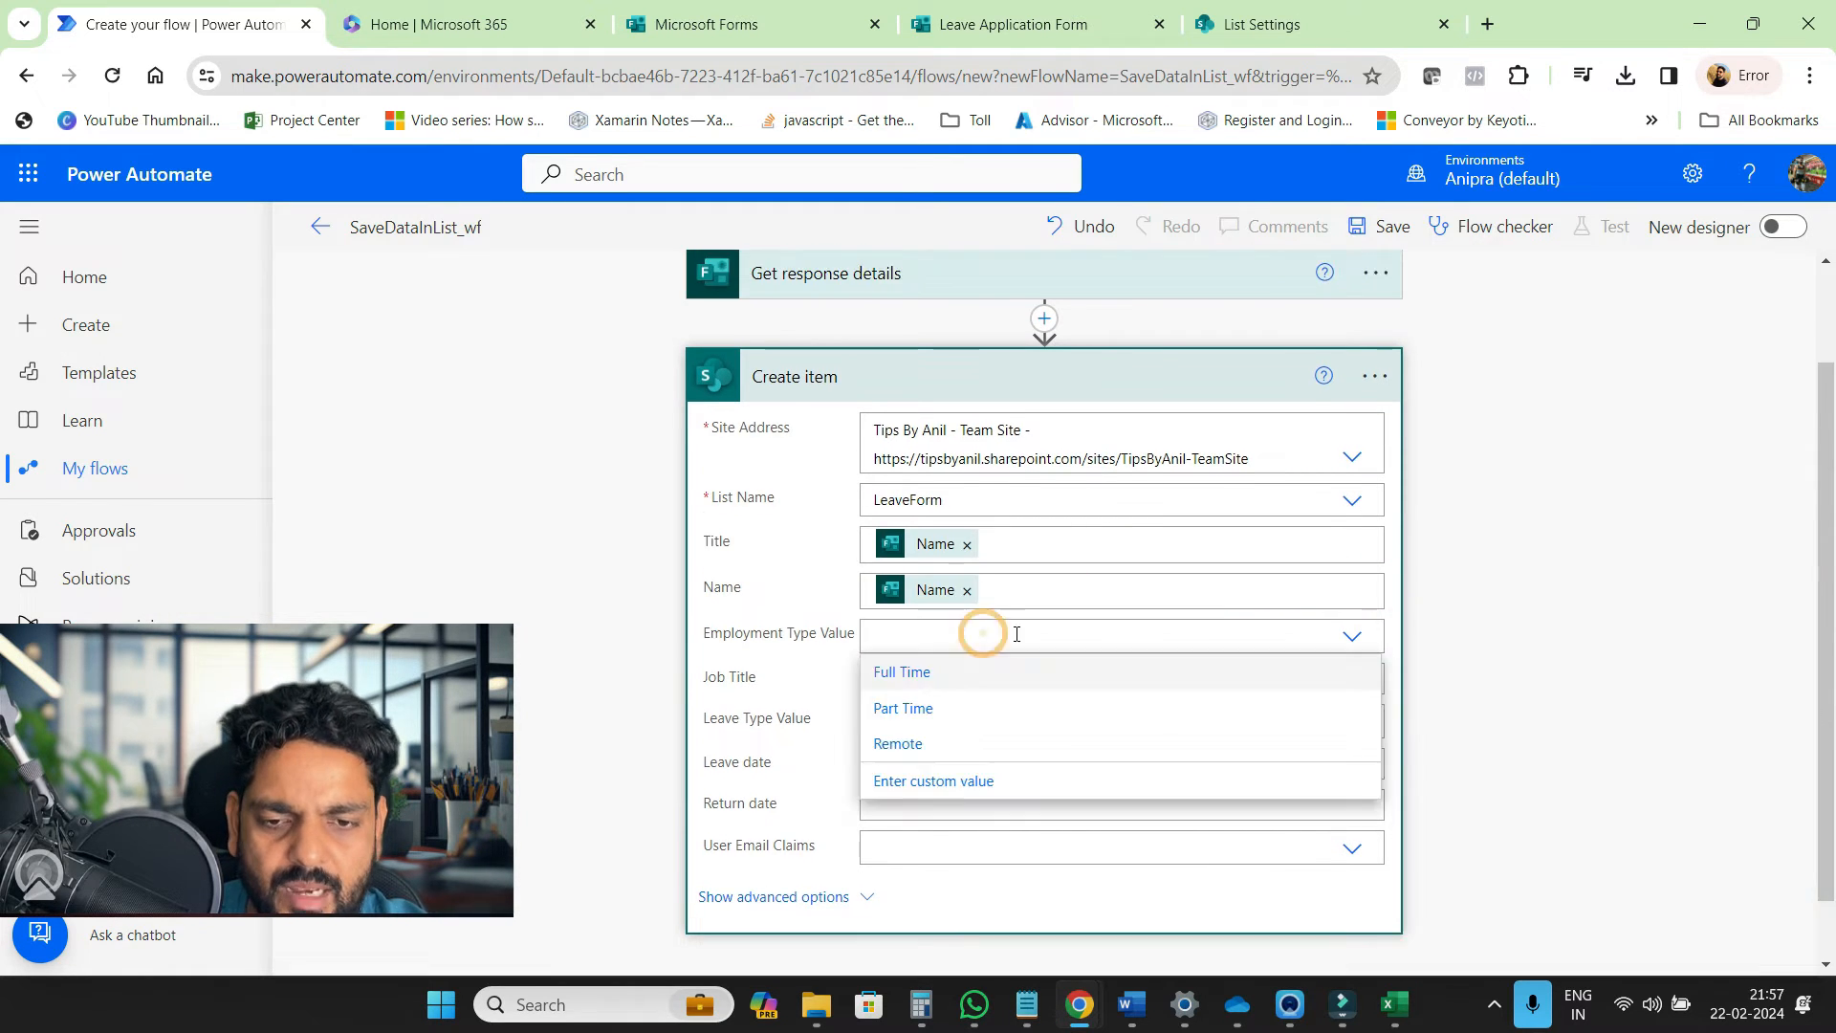
left_click(1016, 634)
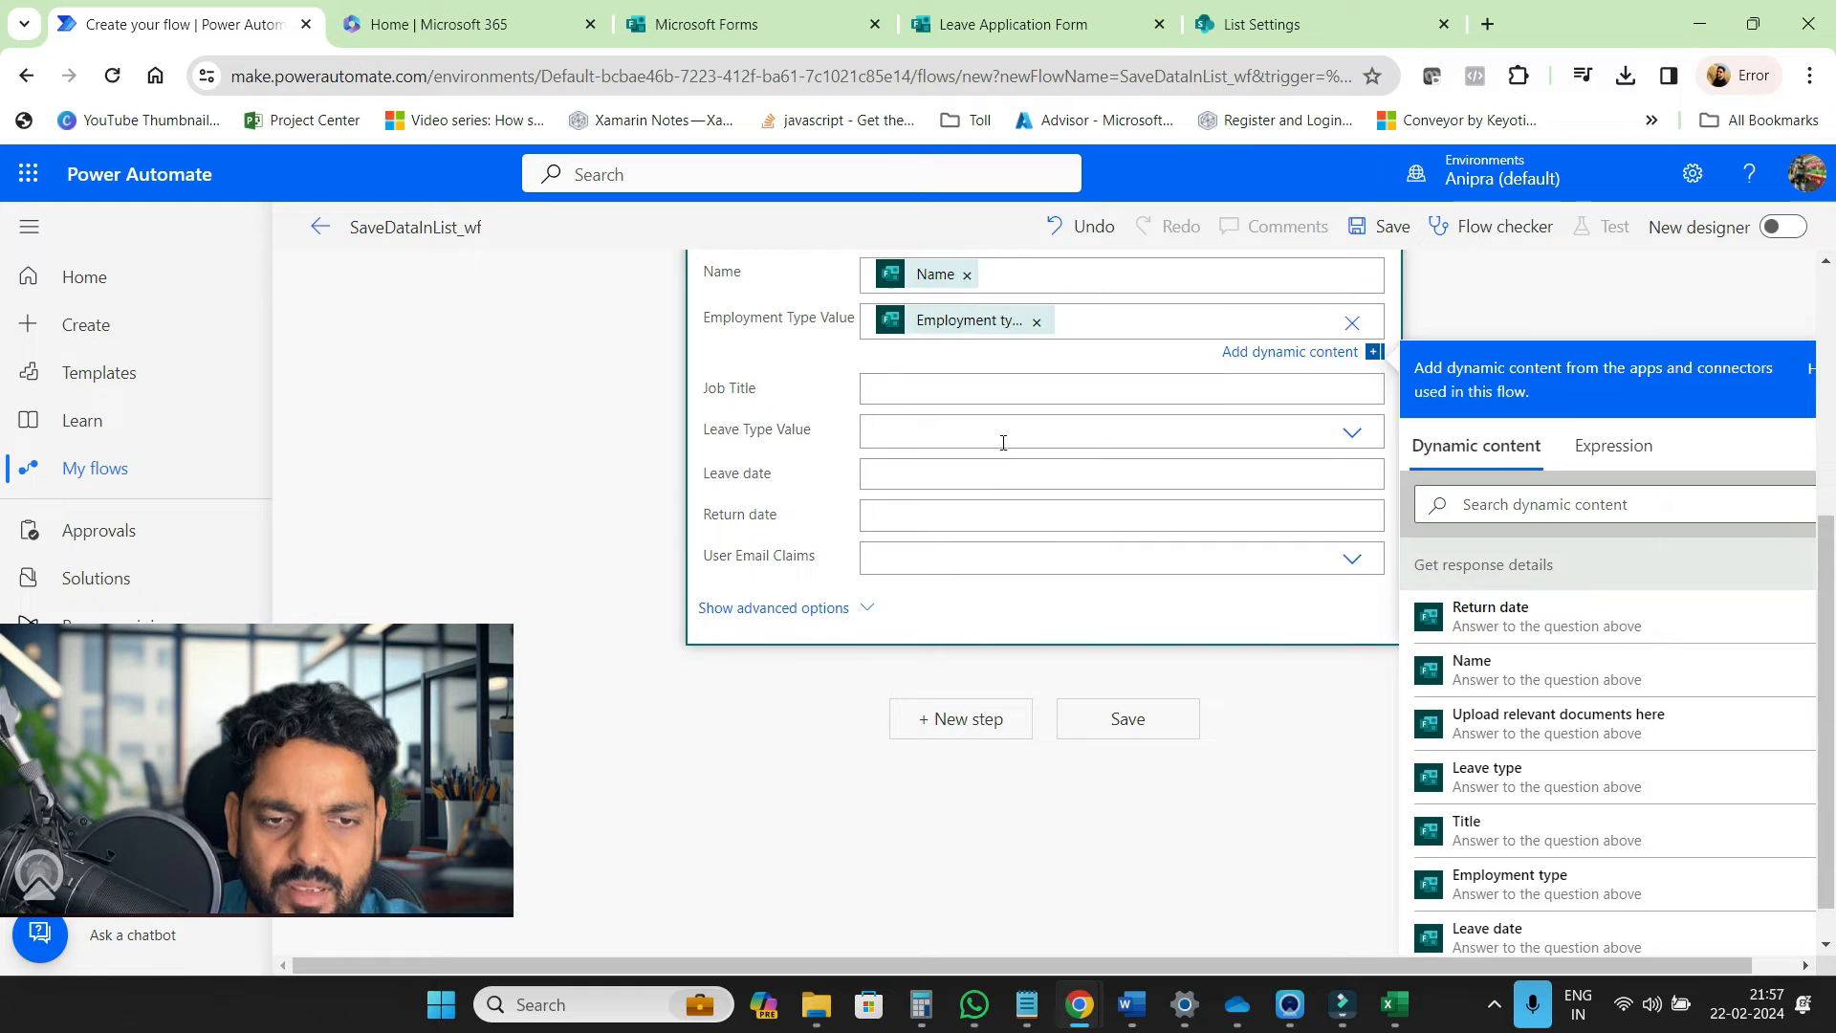
type("tit")
Map the Leave type answer to Leave Type Value and User Email to User Email Claims
left_click(1028, 465)
left_click(955, 791)
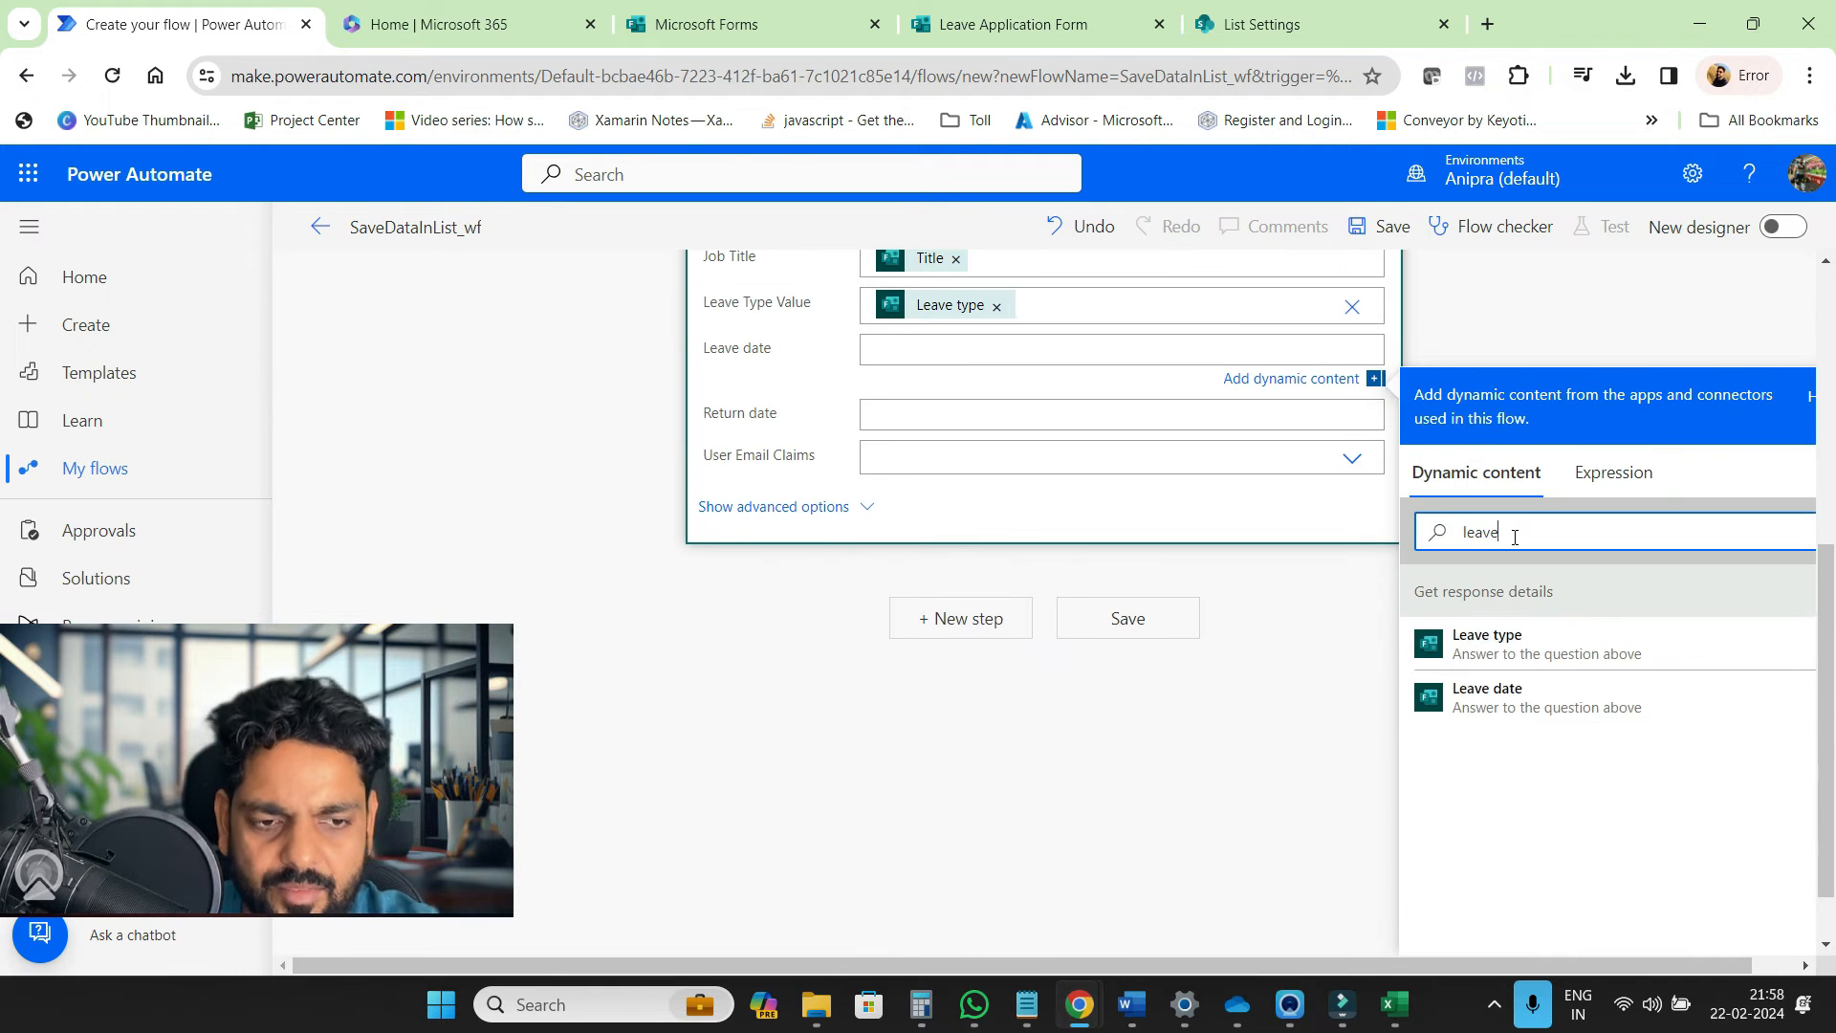
left_click(1463, 688)
left_click(1016, 484)
type("user")
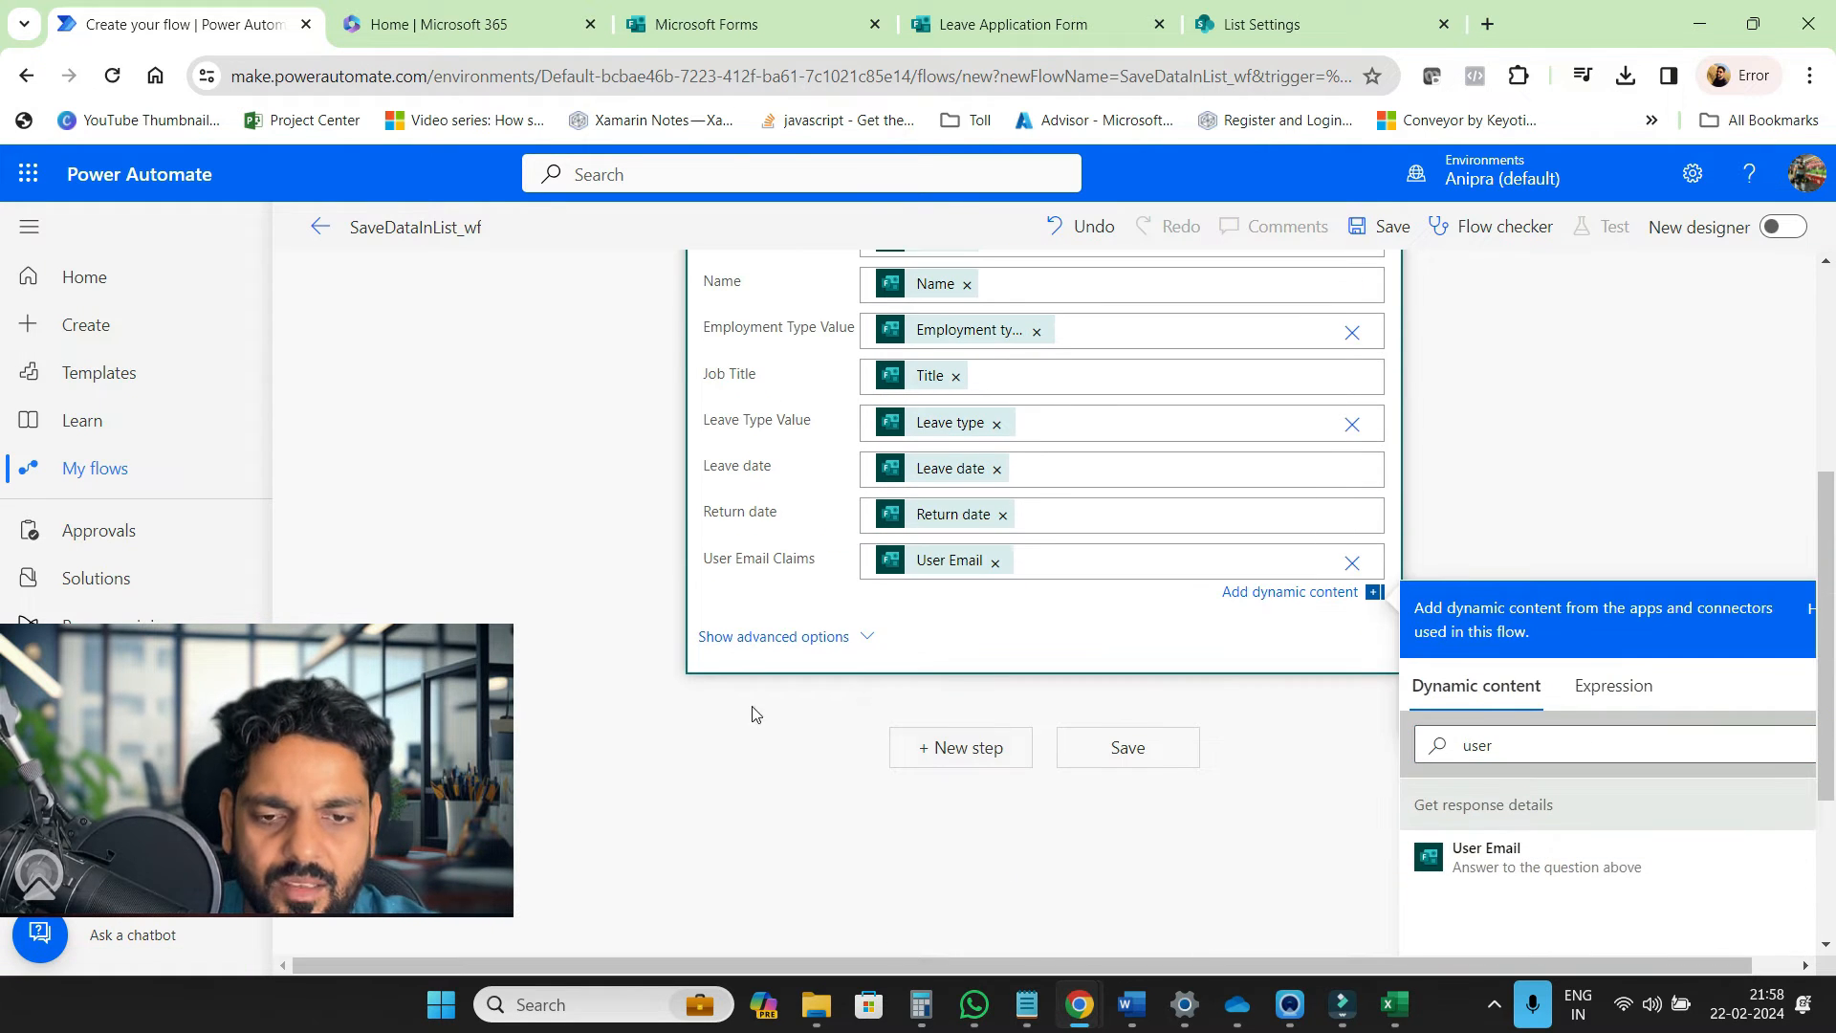
left_click(1629, 557)
scroll(1602, 352, "down", 2)
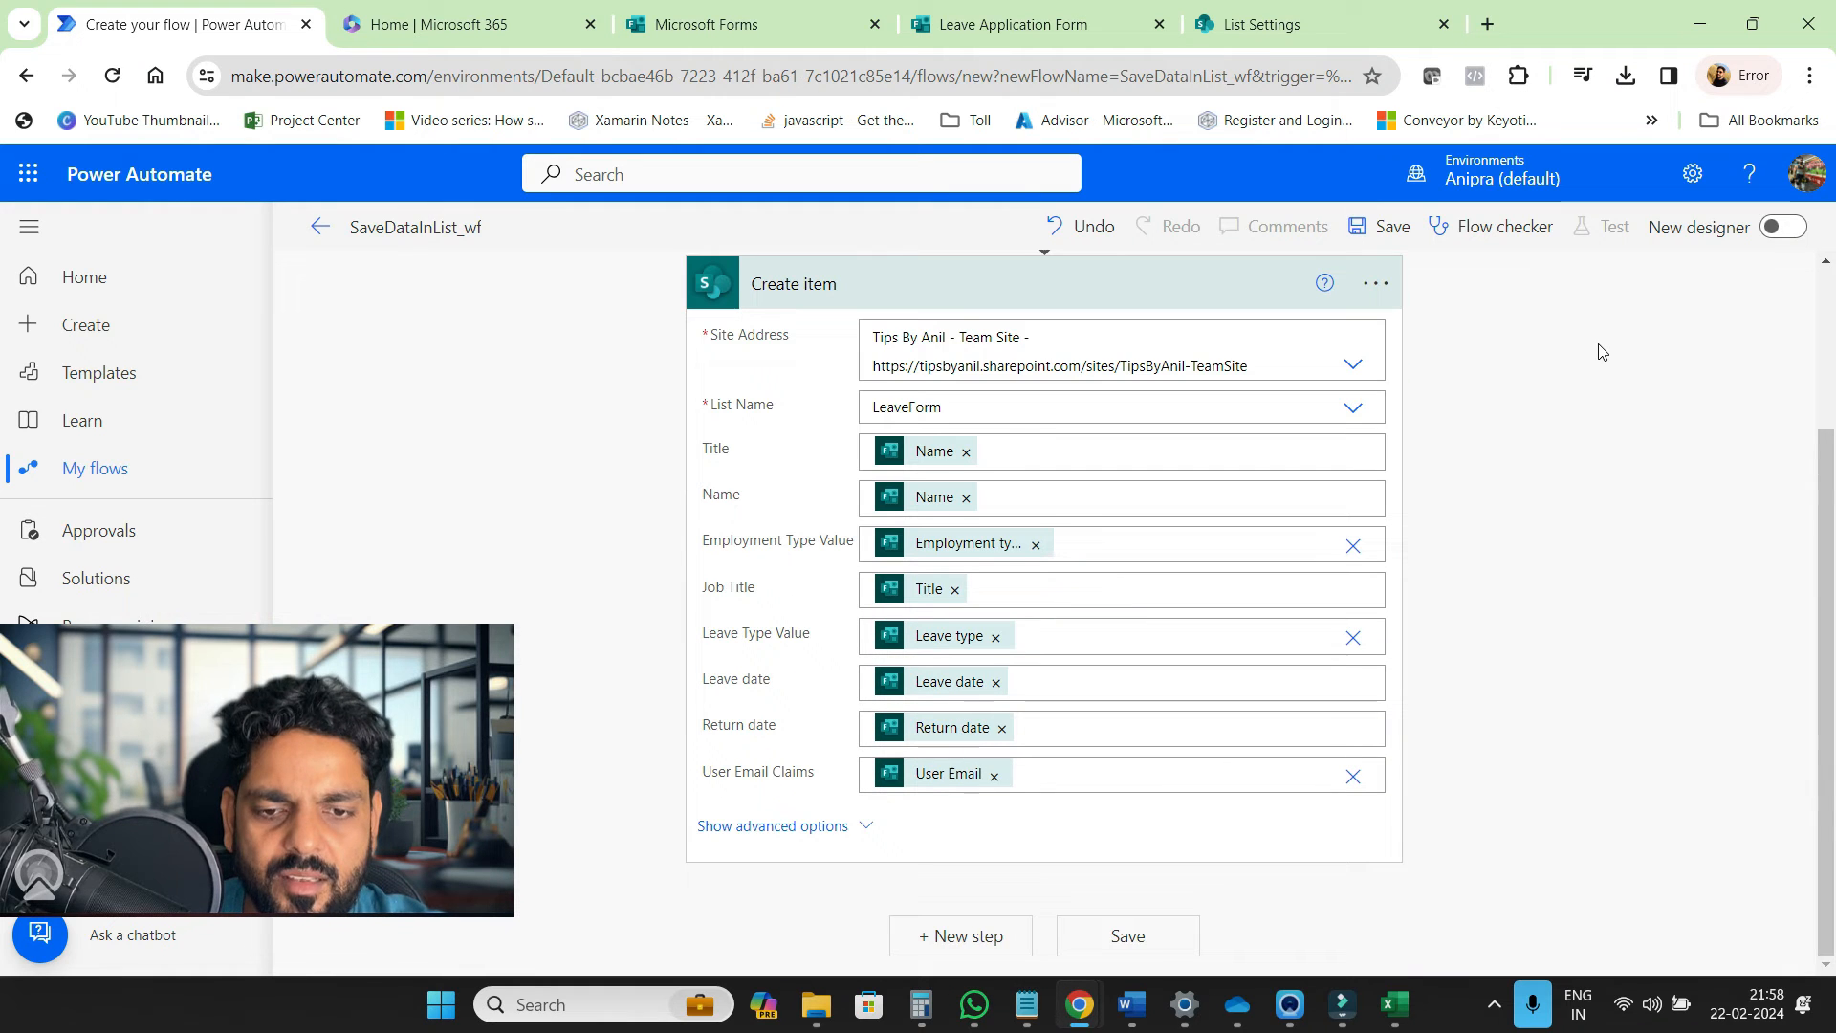
left_click(1010, 30)
scroll(959, 598, "down", 10)
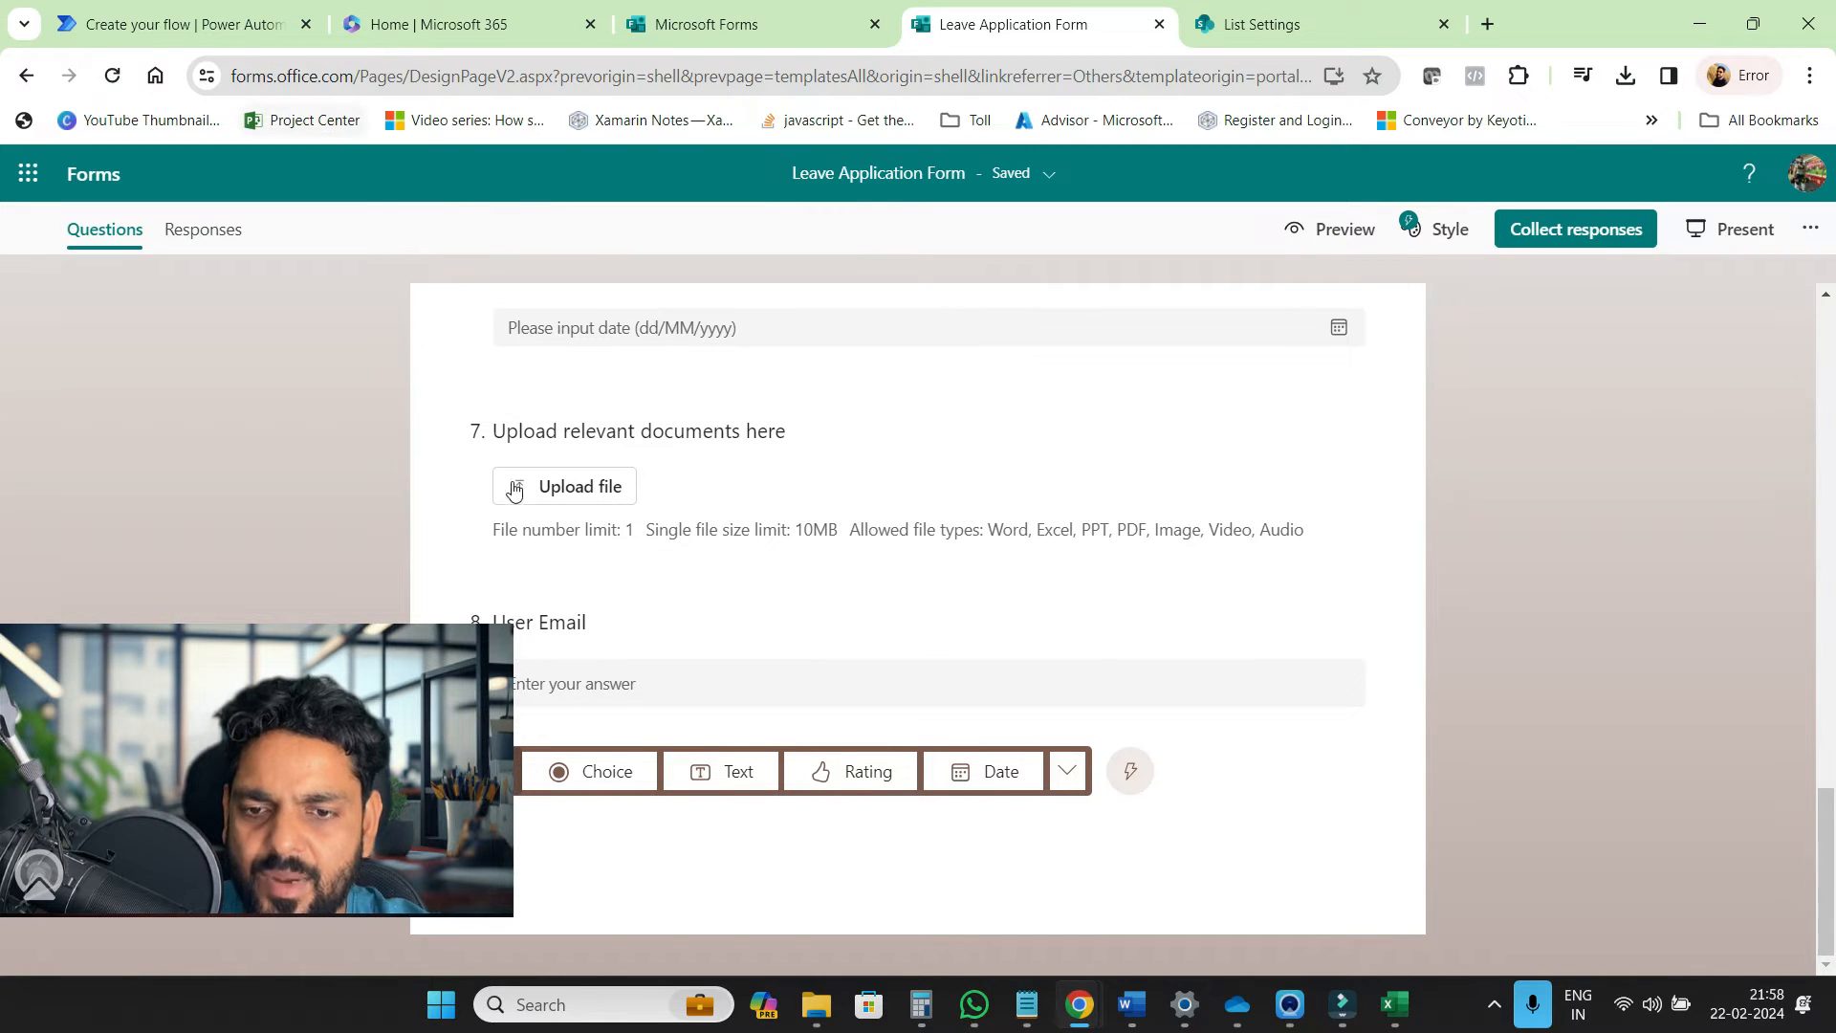
Try a 2-file limit on the upload question, then restore 1 file and 10MB, and go back to the flow
left_click(707, 519)
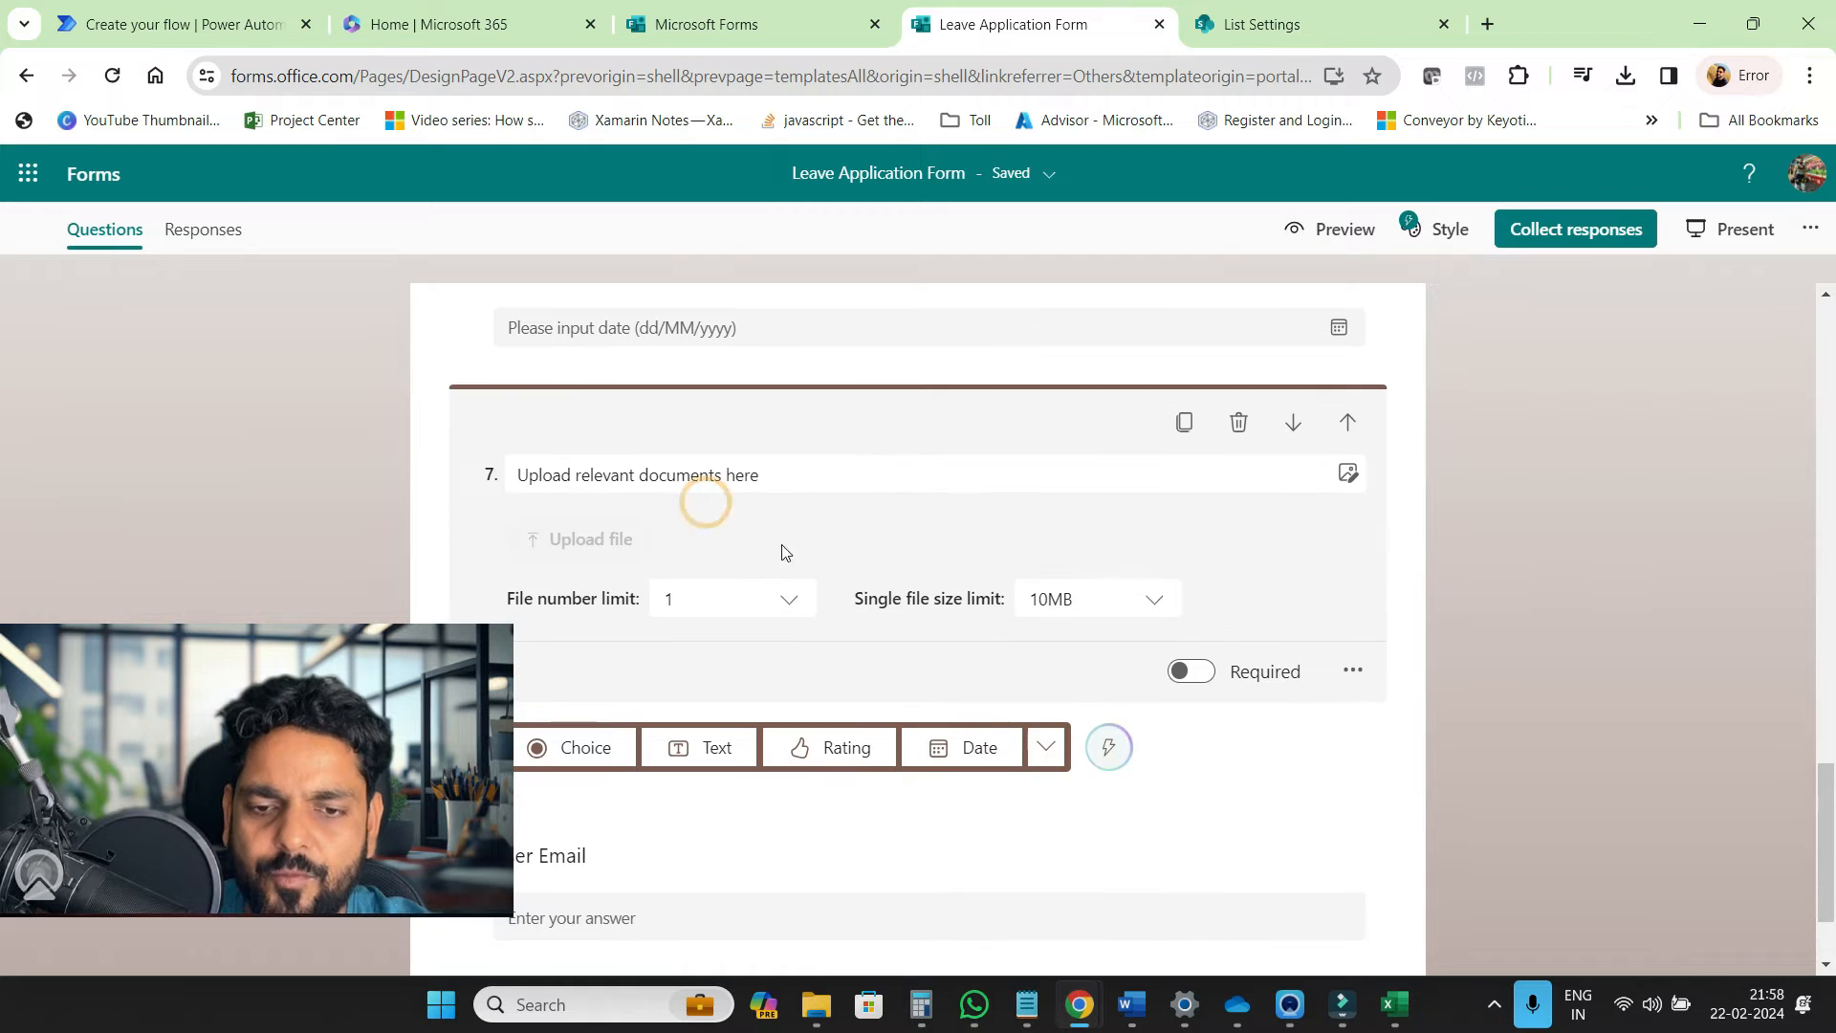
left_click(789, 604)
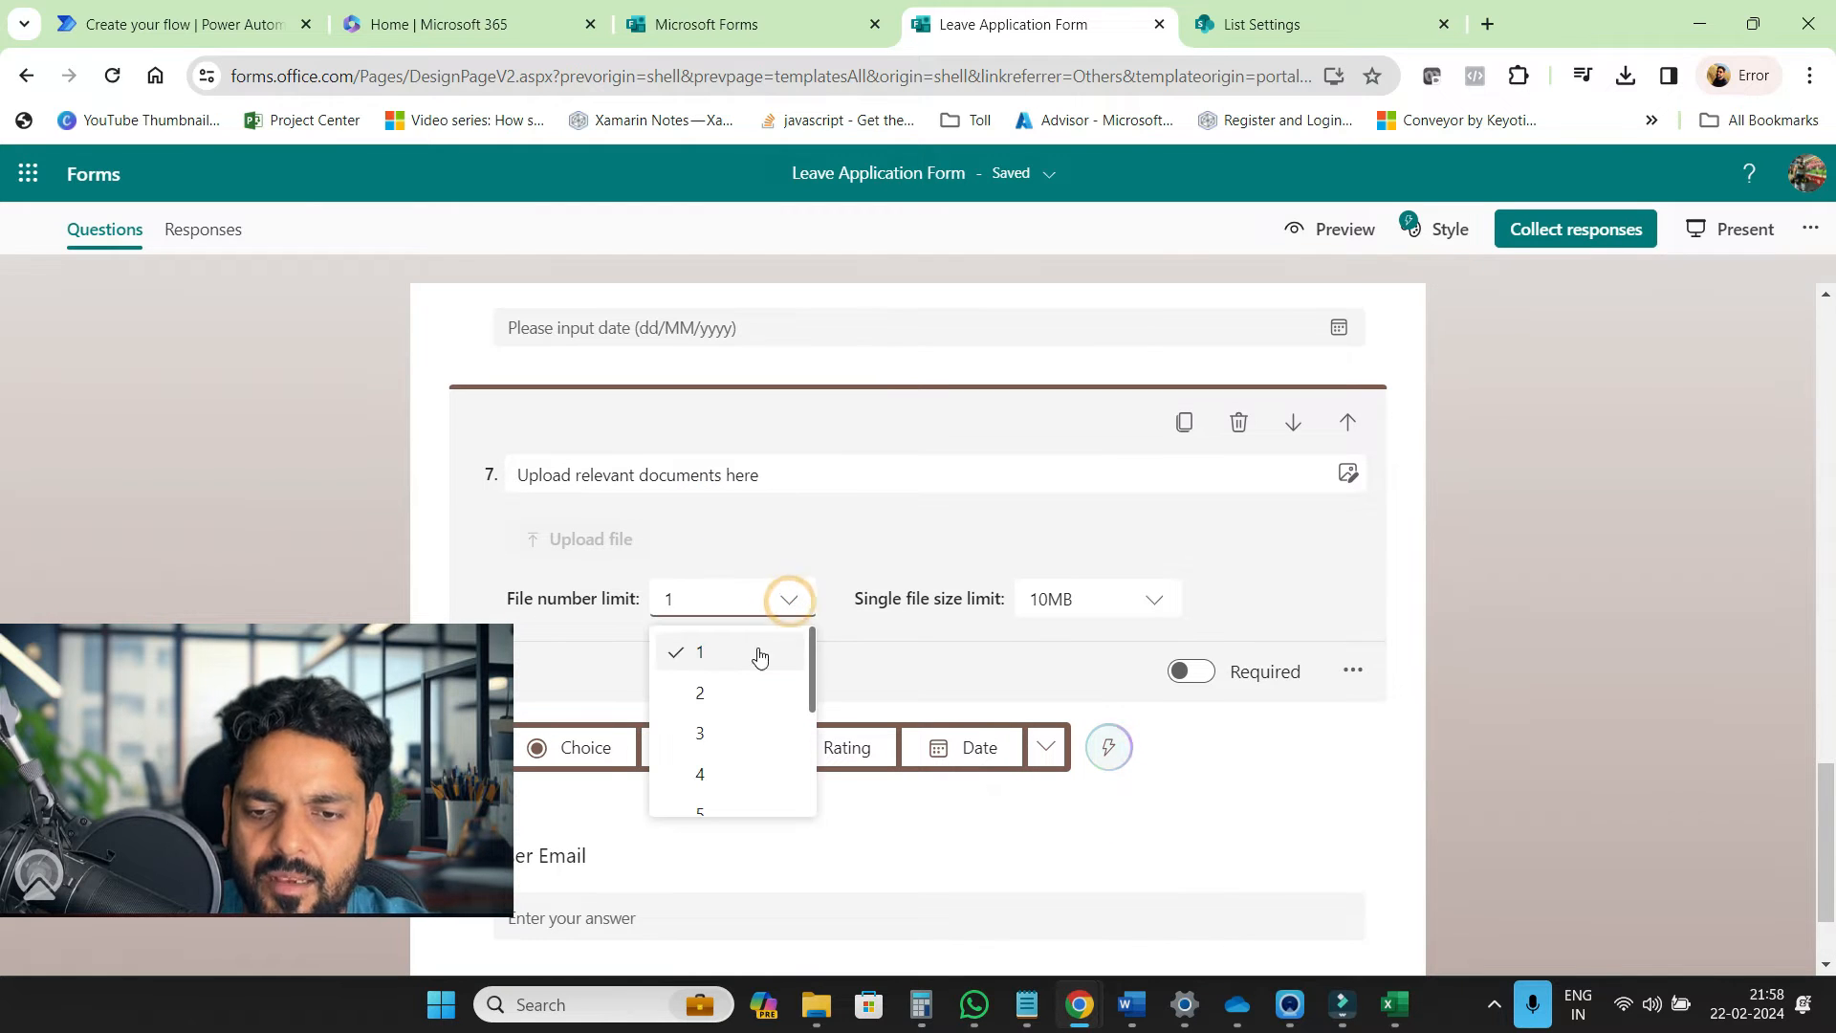
left_click(731, 707)
left_click(784, 602)
left_click(778, 602)
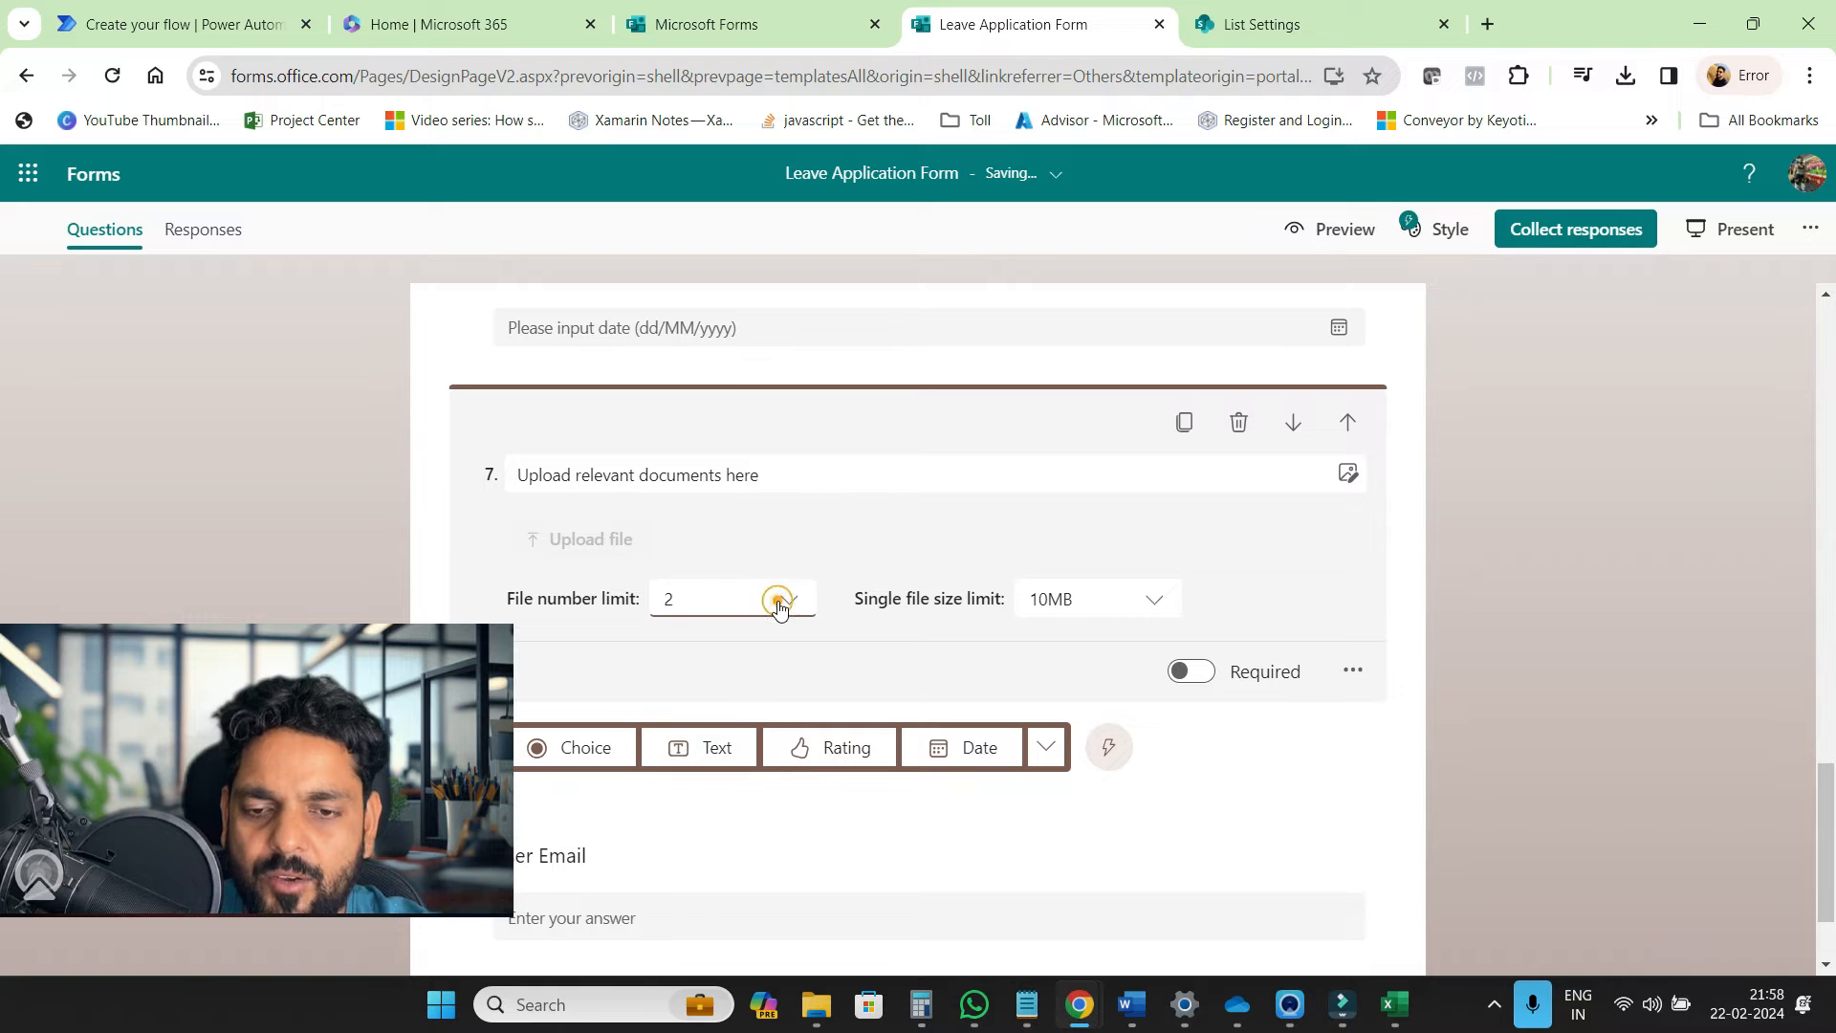
left_click(778, 601)
left_click(708, 641)
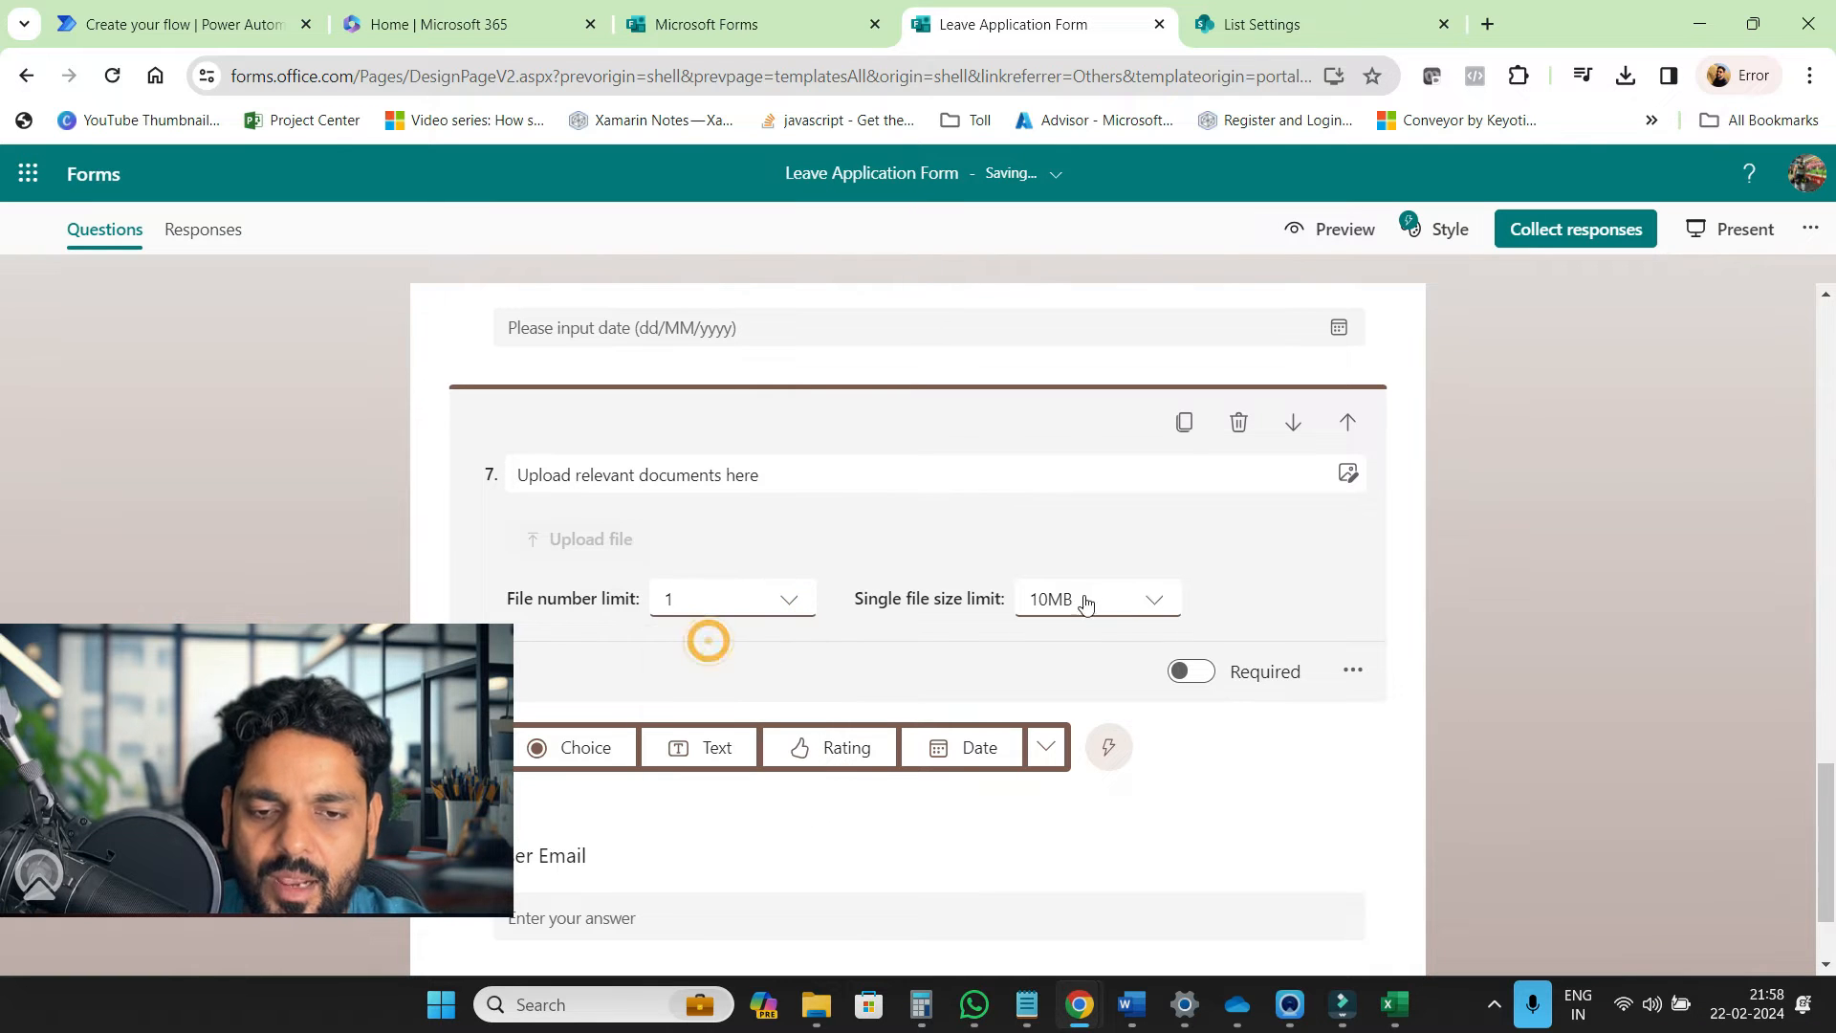
left_click(1154, 600)
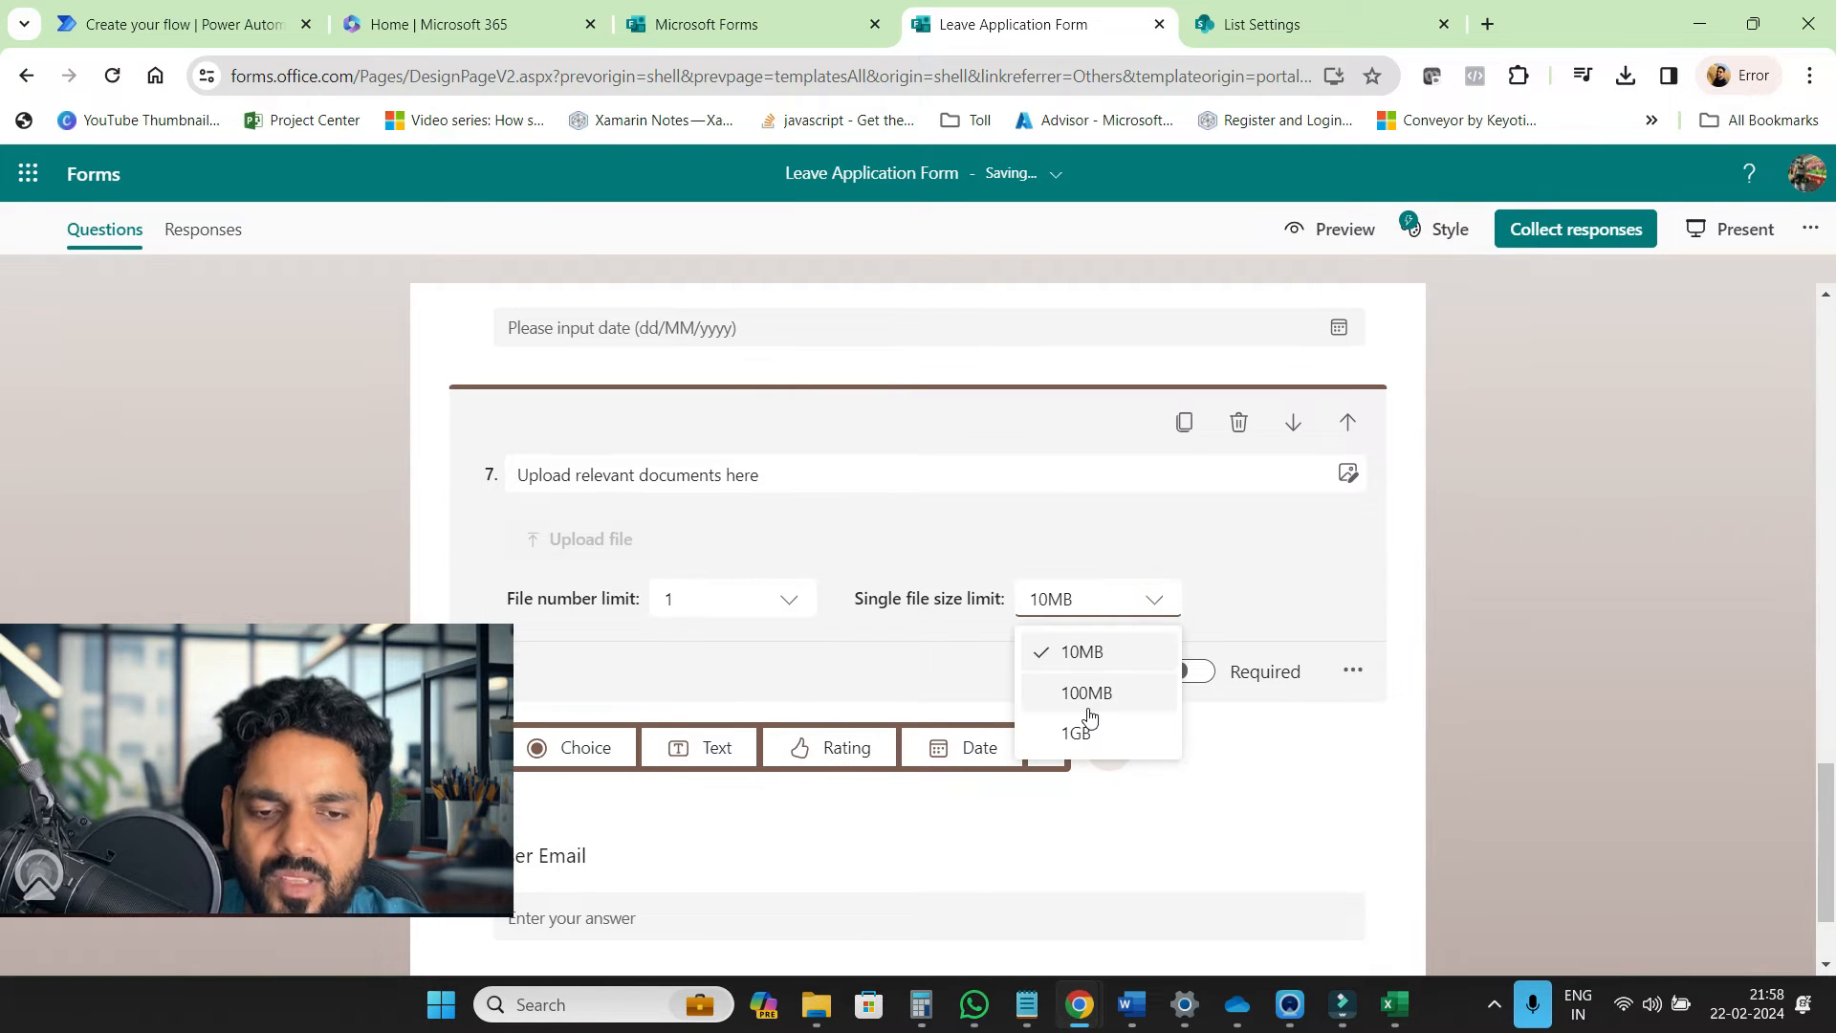
left_click(1213, 588)
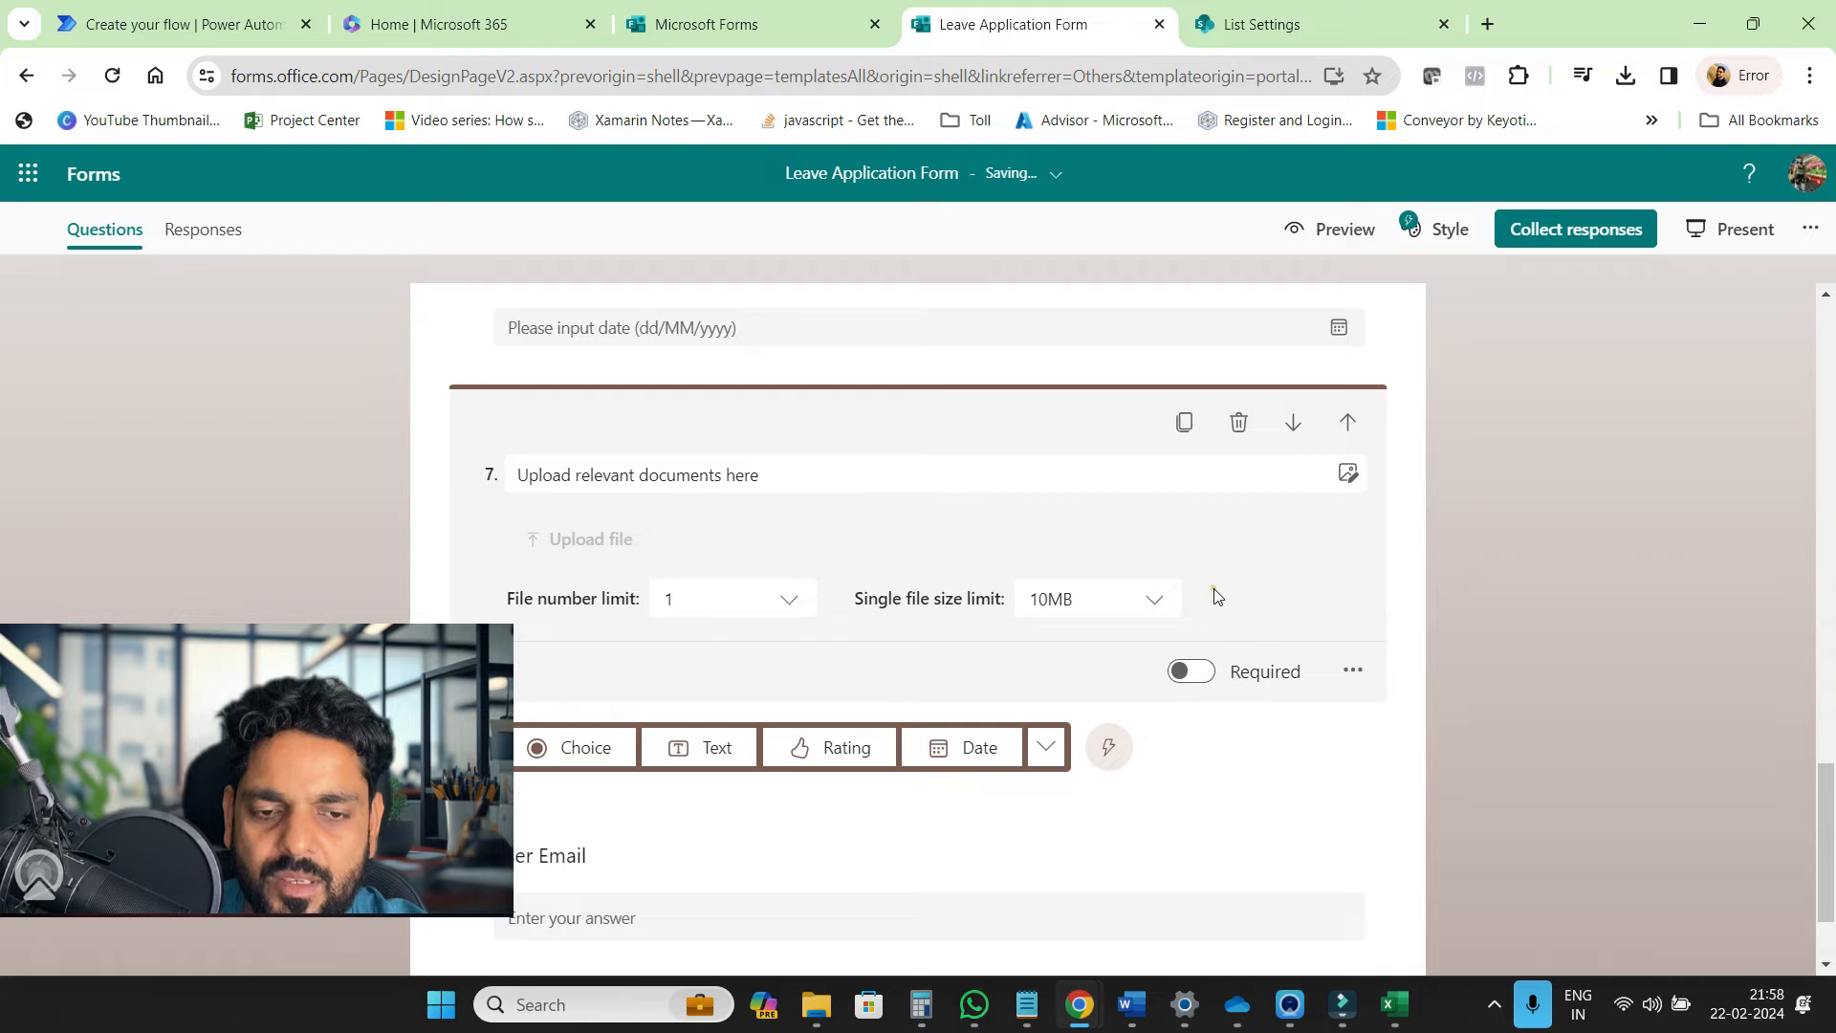
left_click(243, 43)
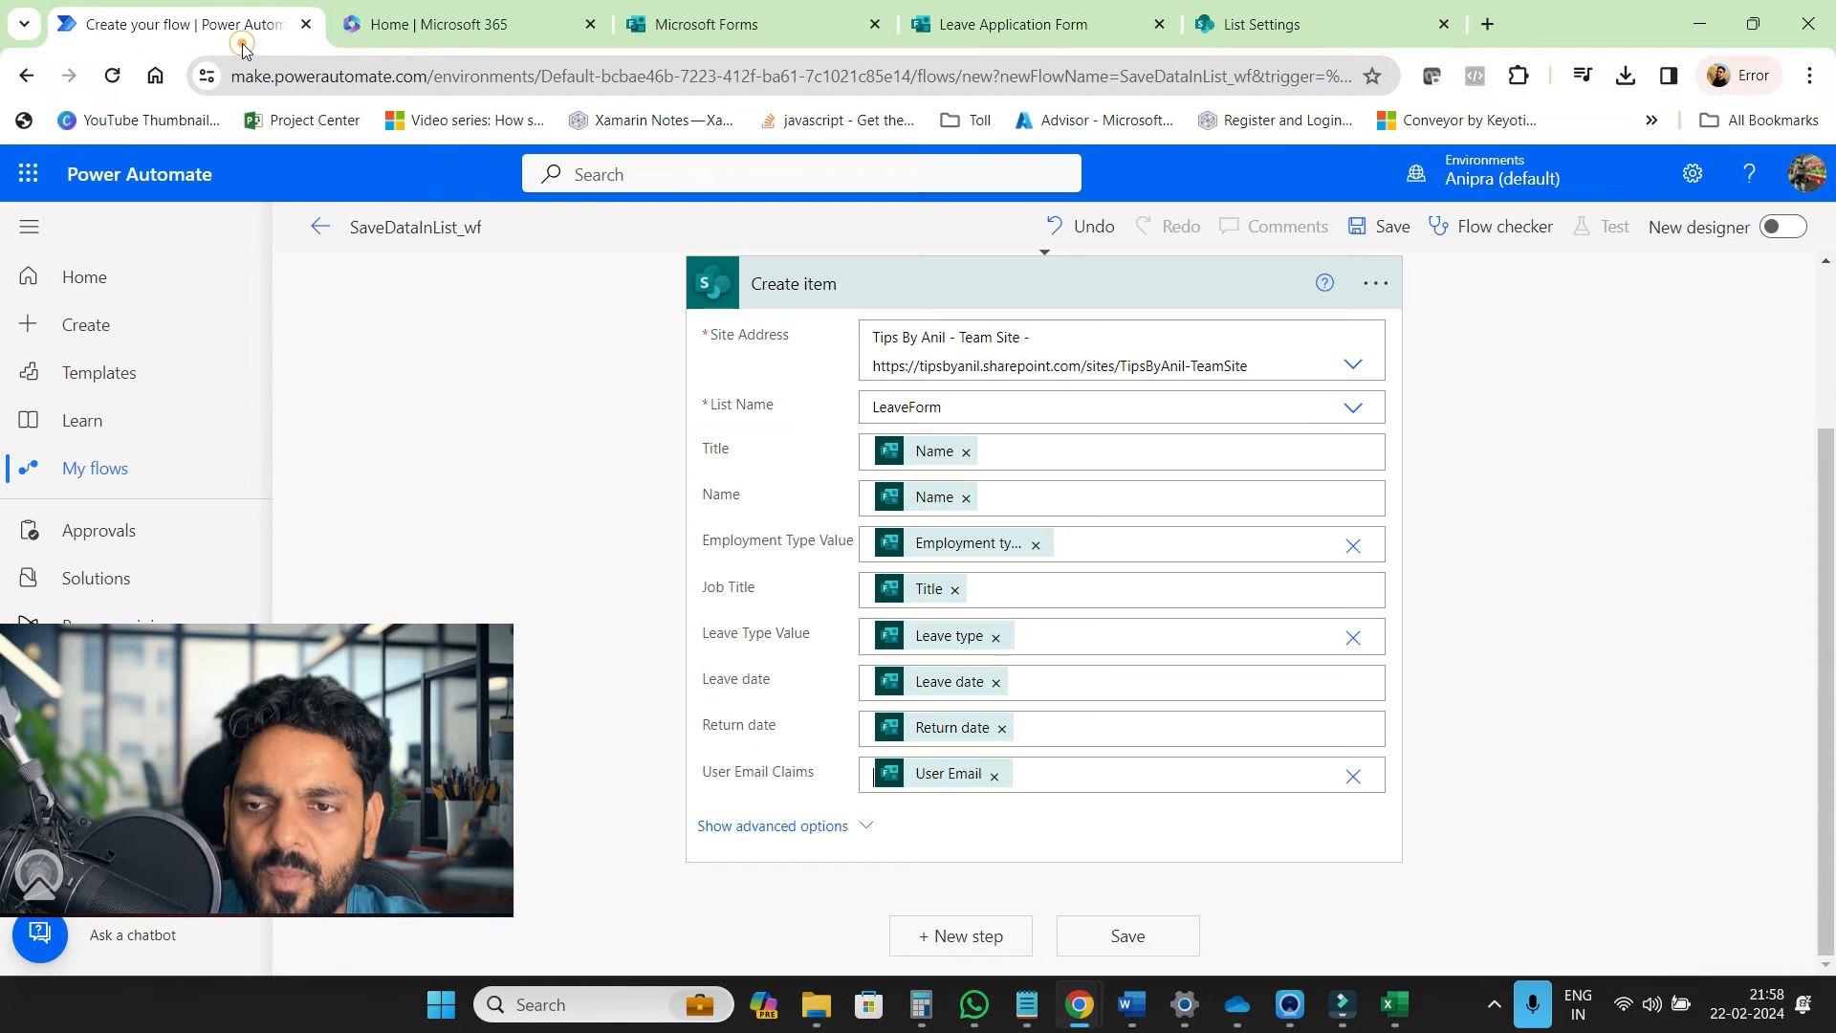
Insert the Apply to each control loop as a new step below Create item
scroll(1485, 661, "down", 4)
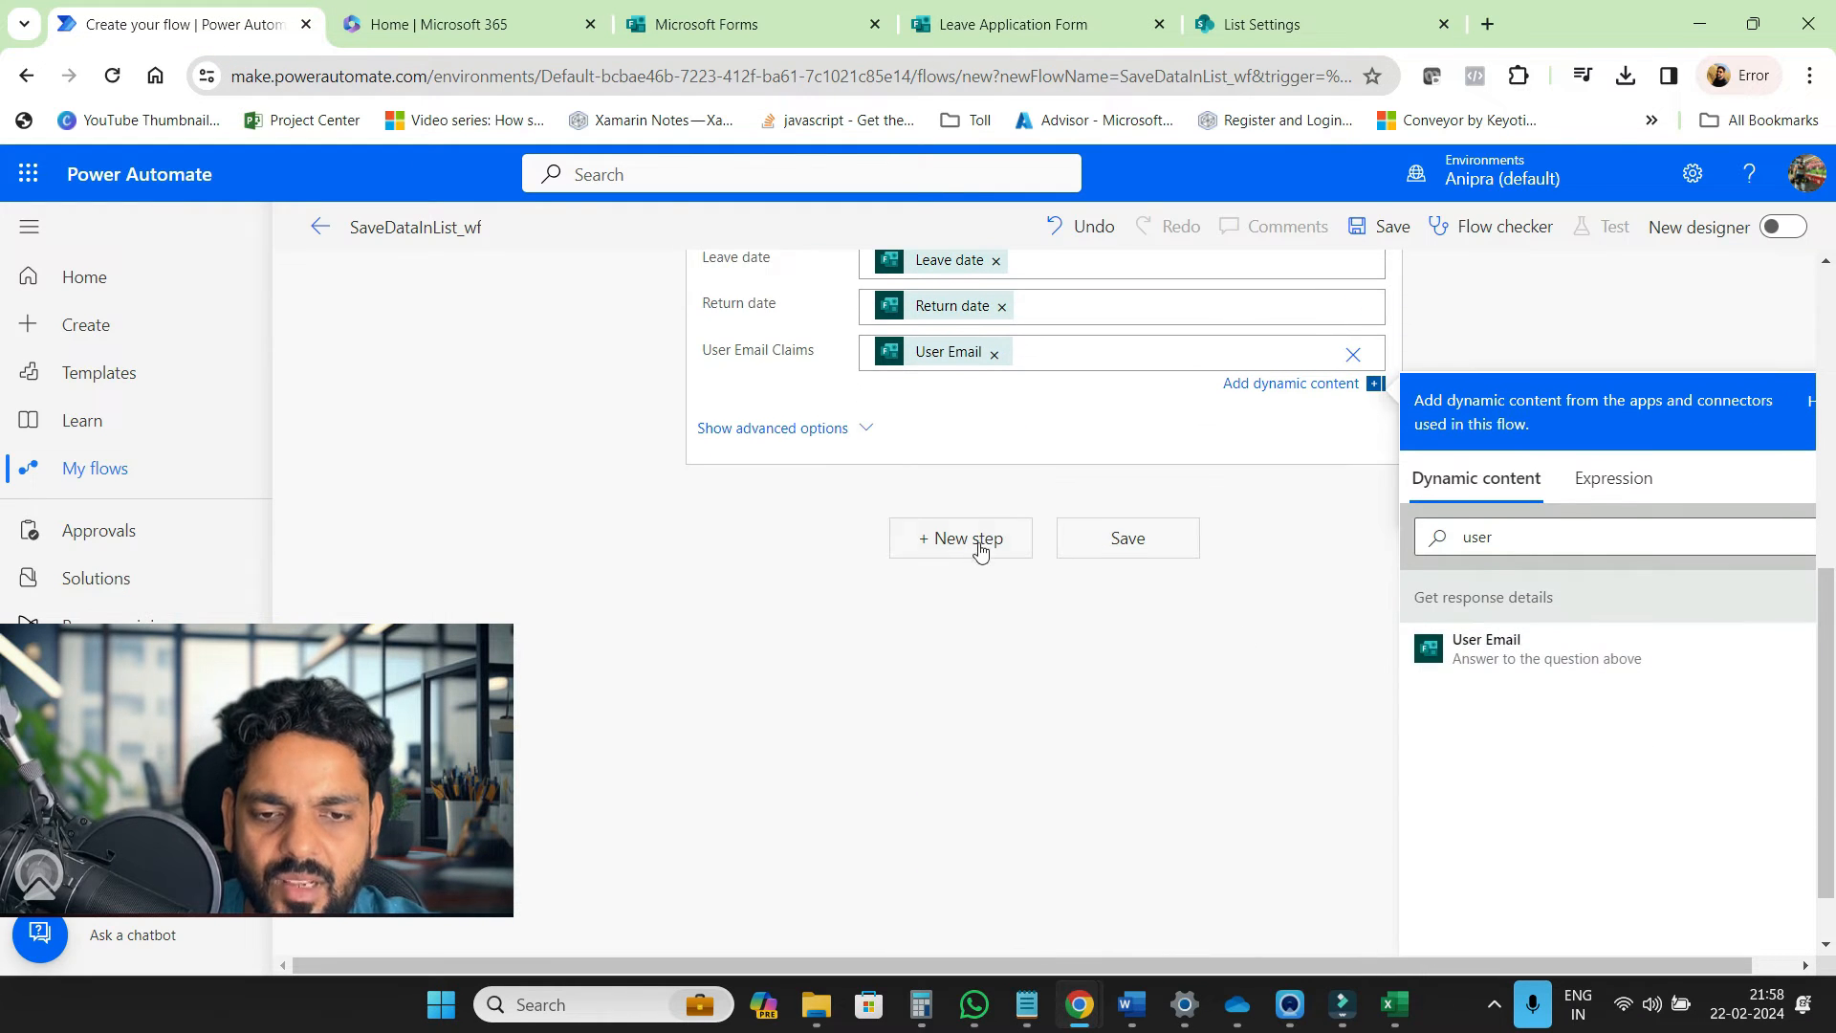
left_click(974, 541)
type("apply each")
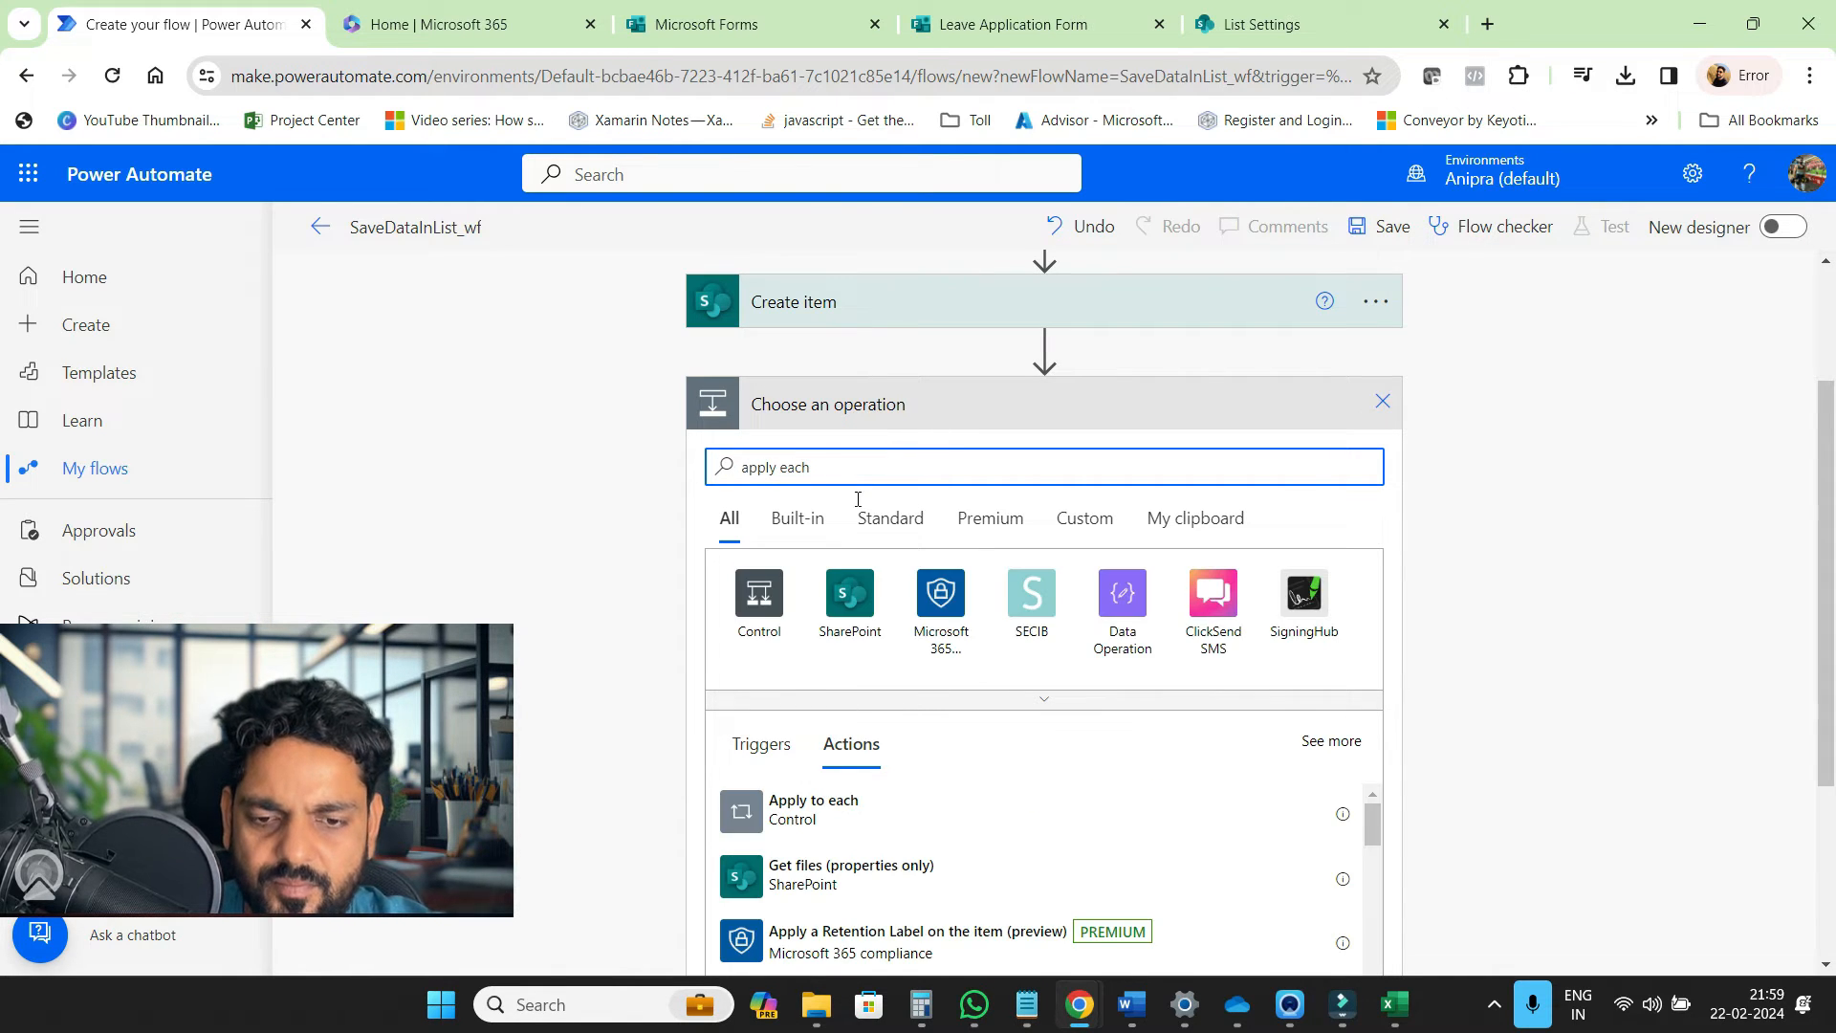
left_click(863, 806)
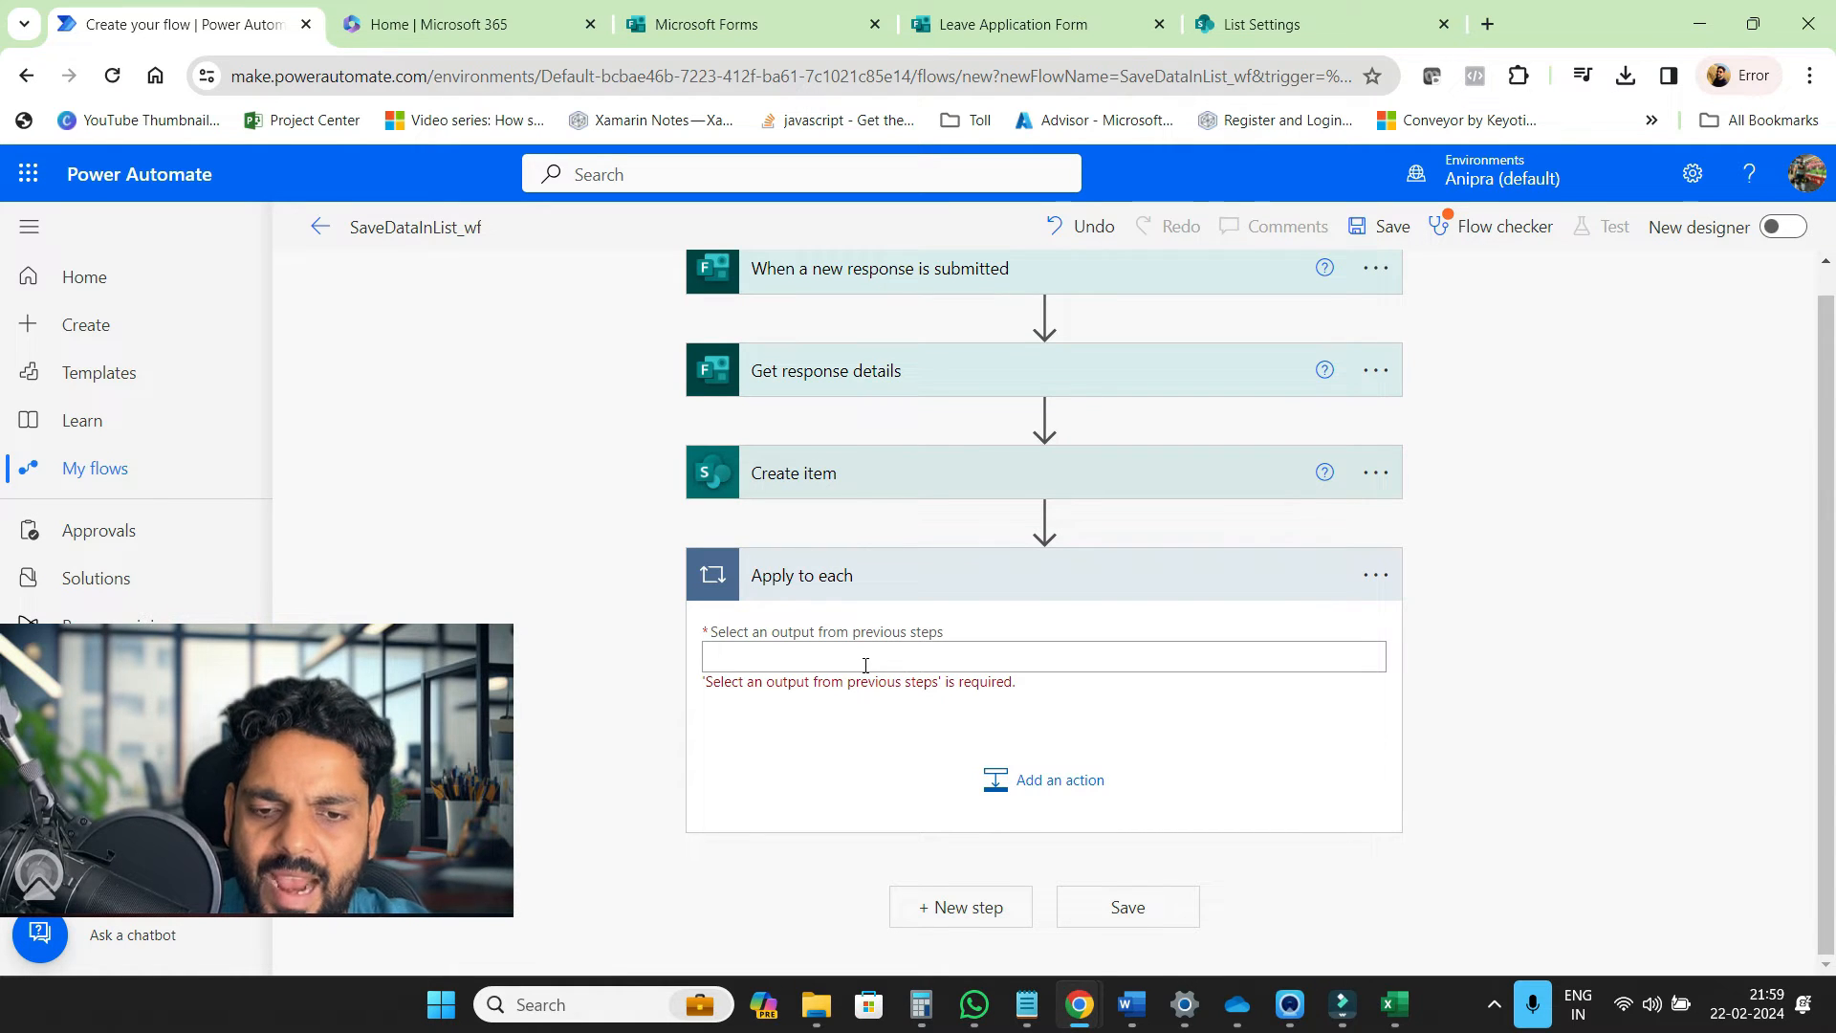
left_click(999, 780)
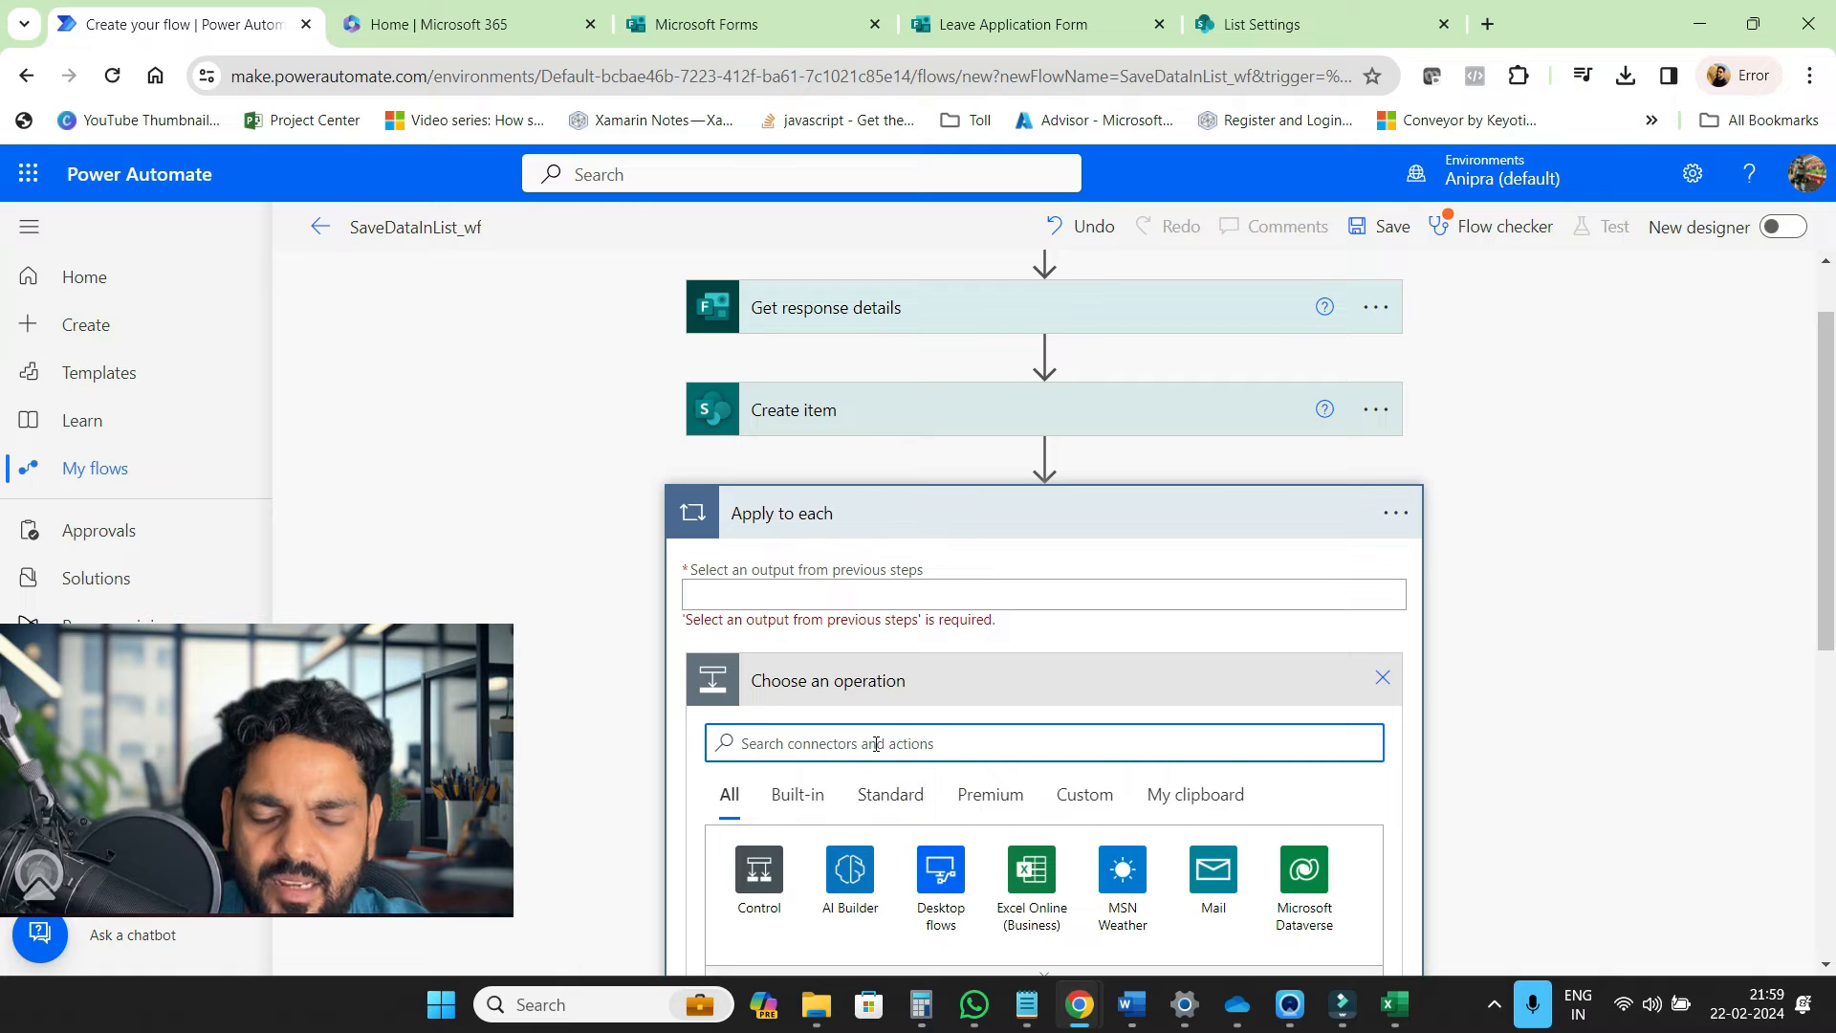
Add the OneDrive for Business Get file content action inside the loop
type("get cont")
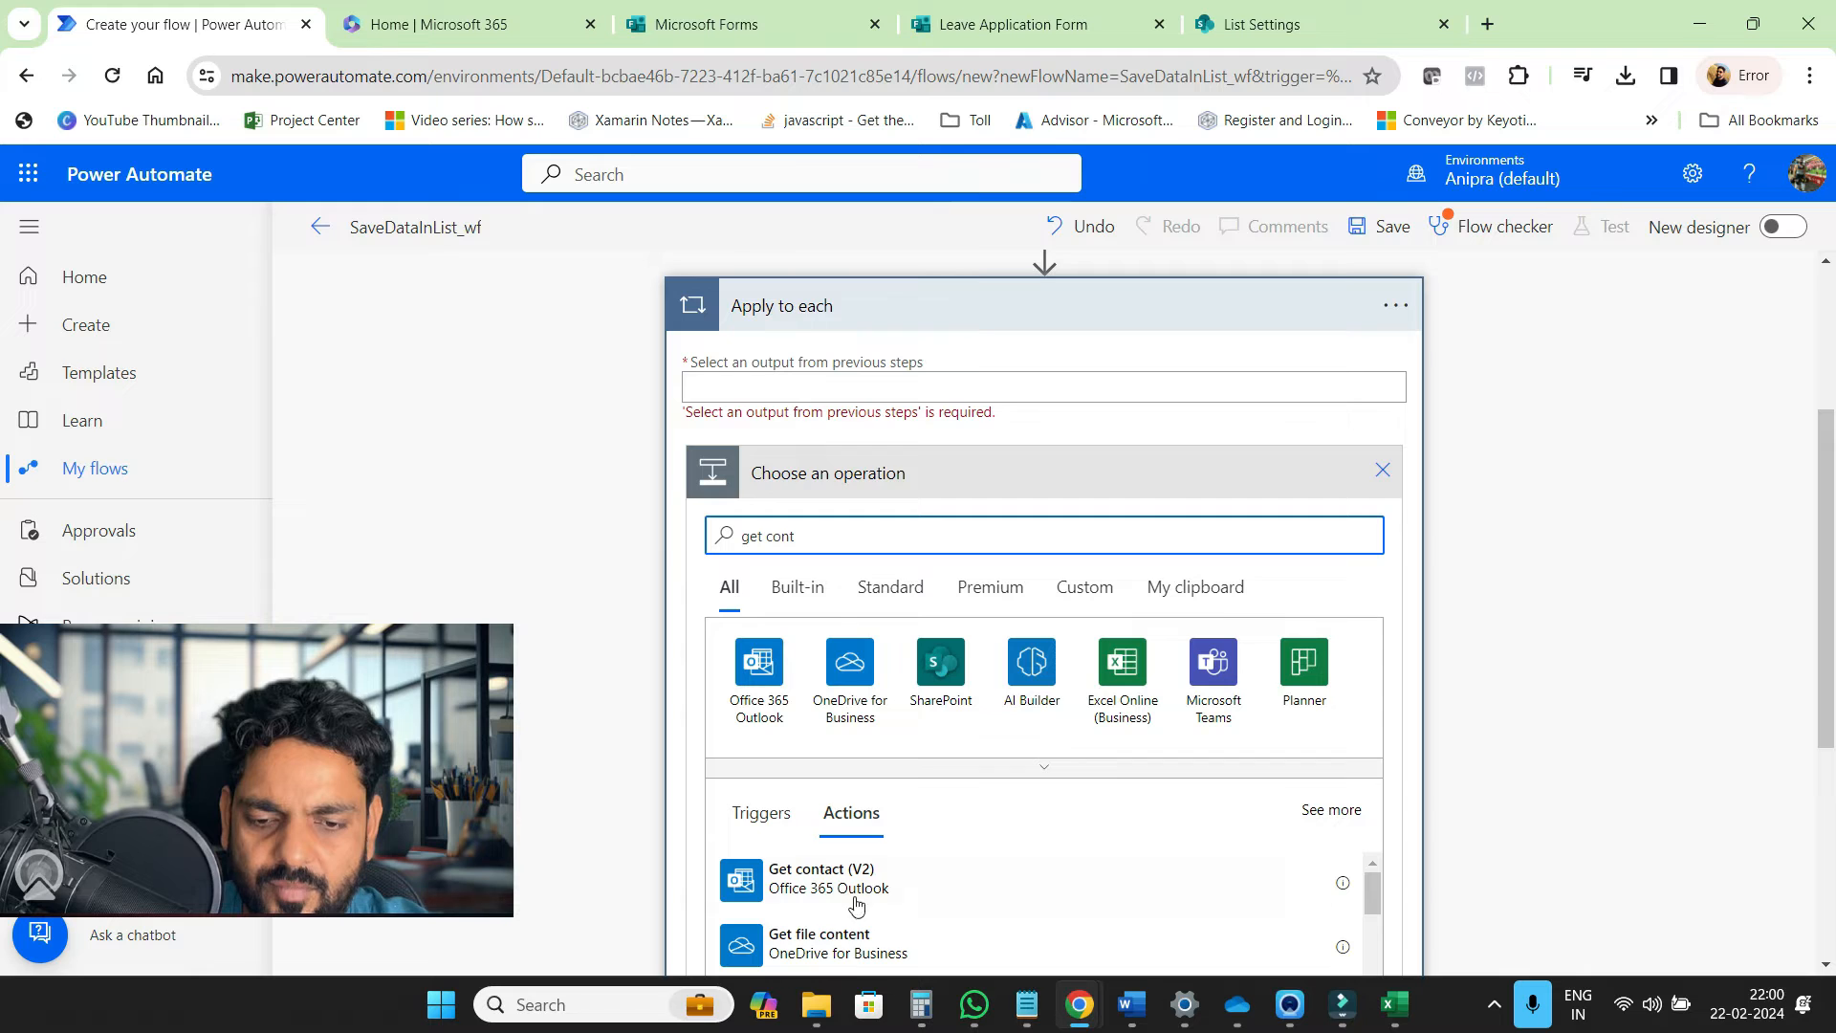
left_click(865, 947)
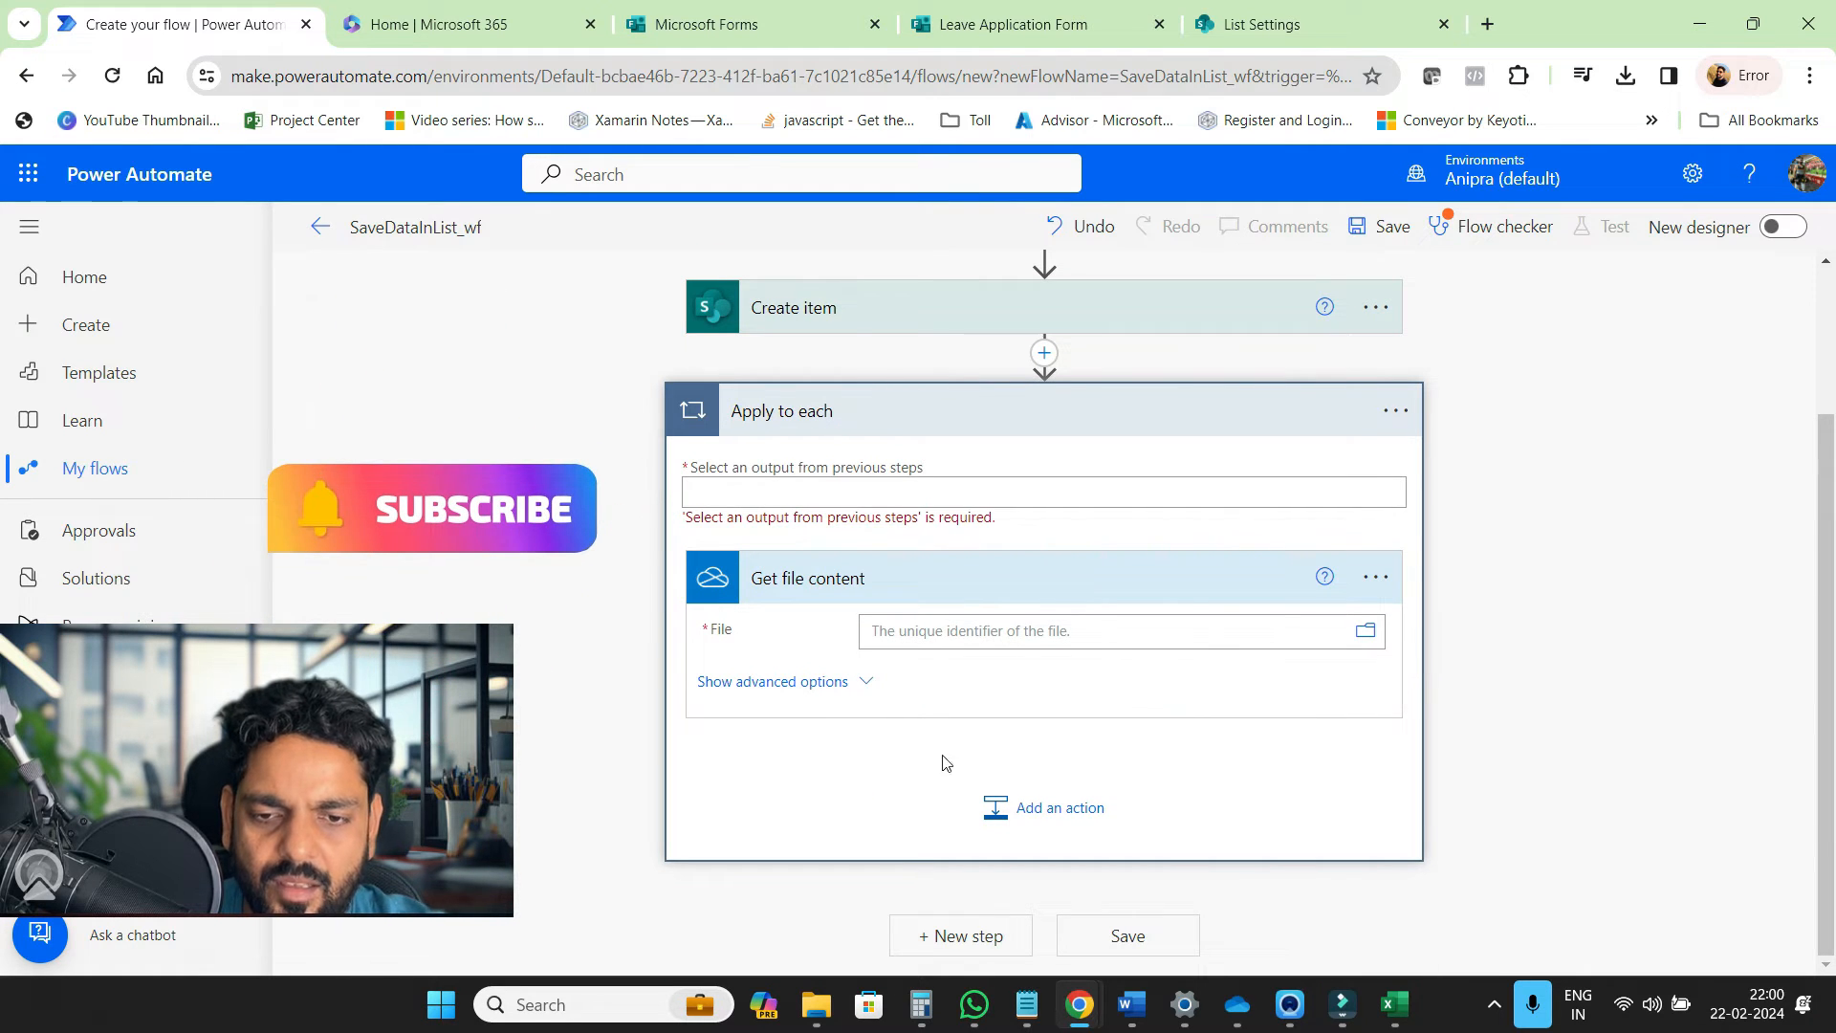
left_click(1089, 494)
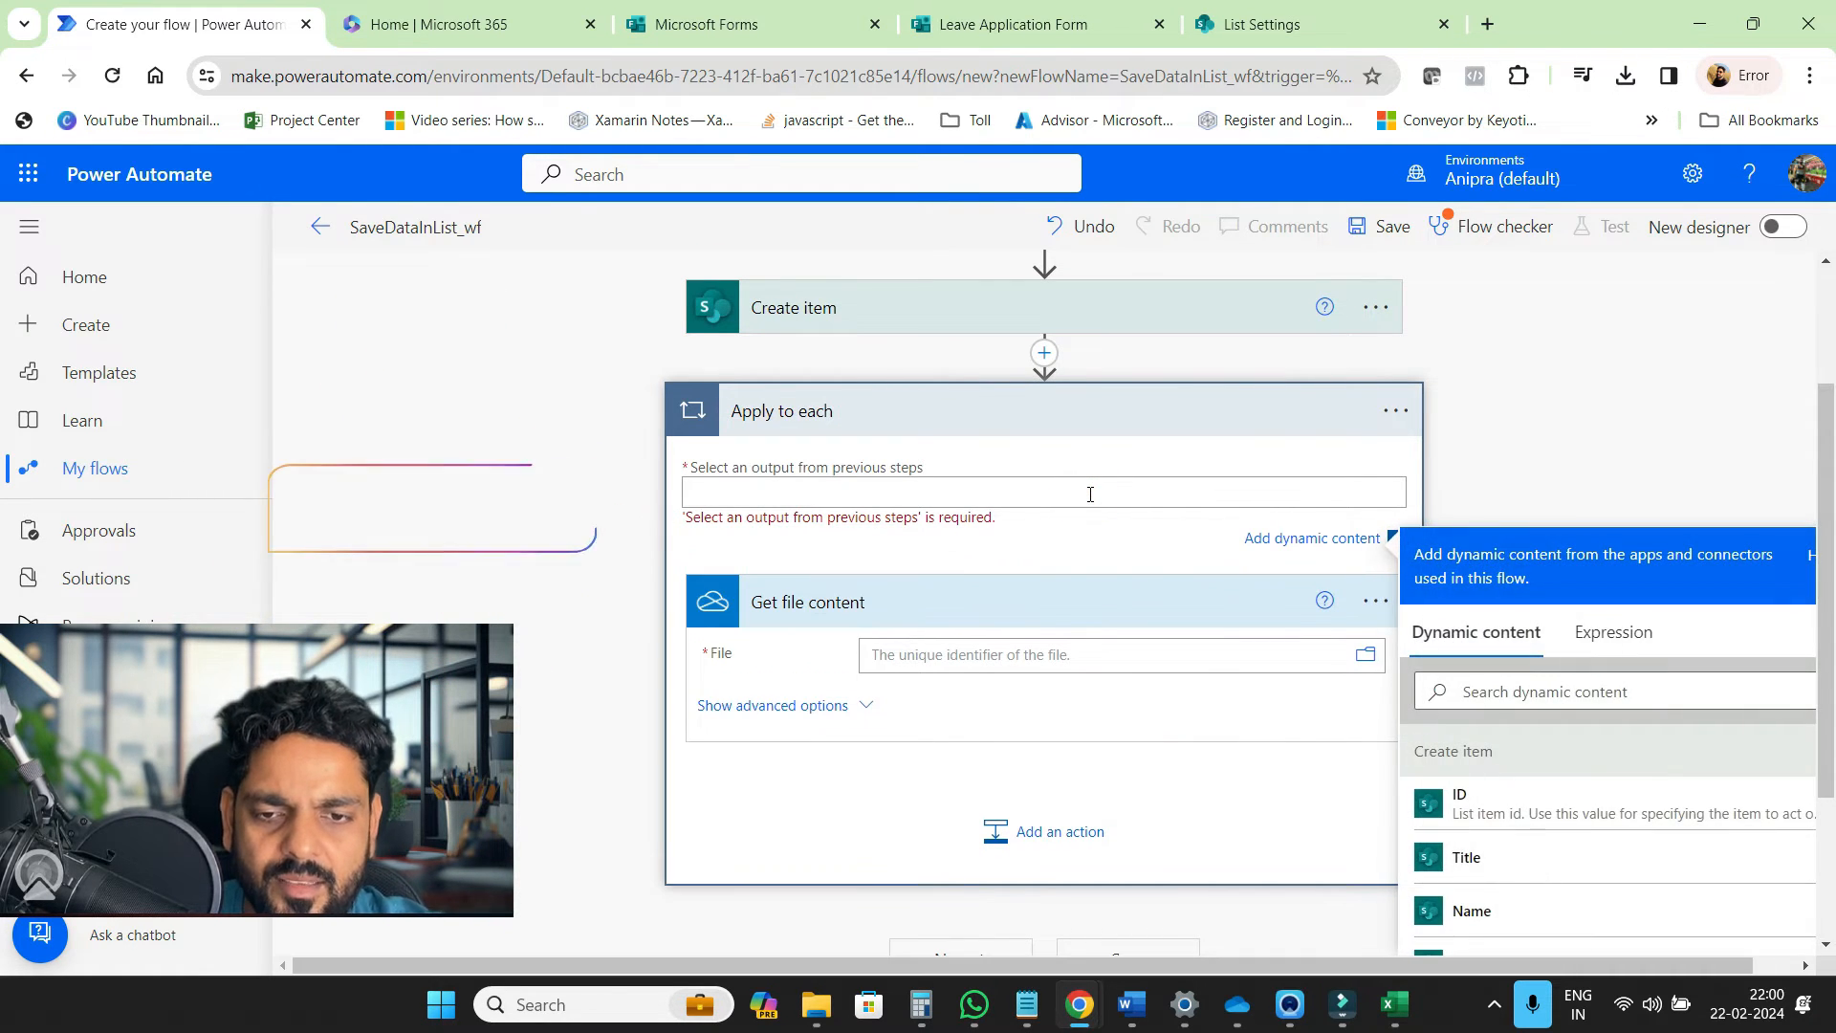
Set the loop input to an outputs() expression on the 'Upload relevant documents here' answer
left_click(1613, 632)
left_click(1508, 722)
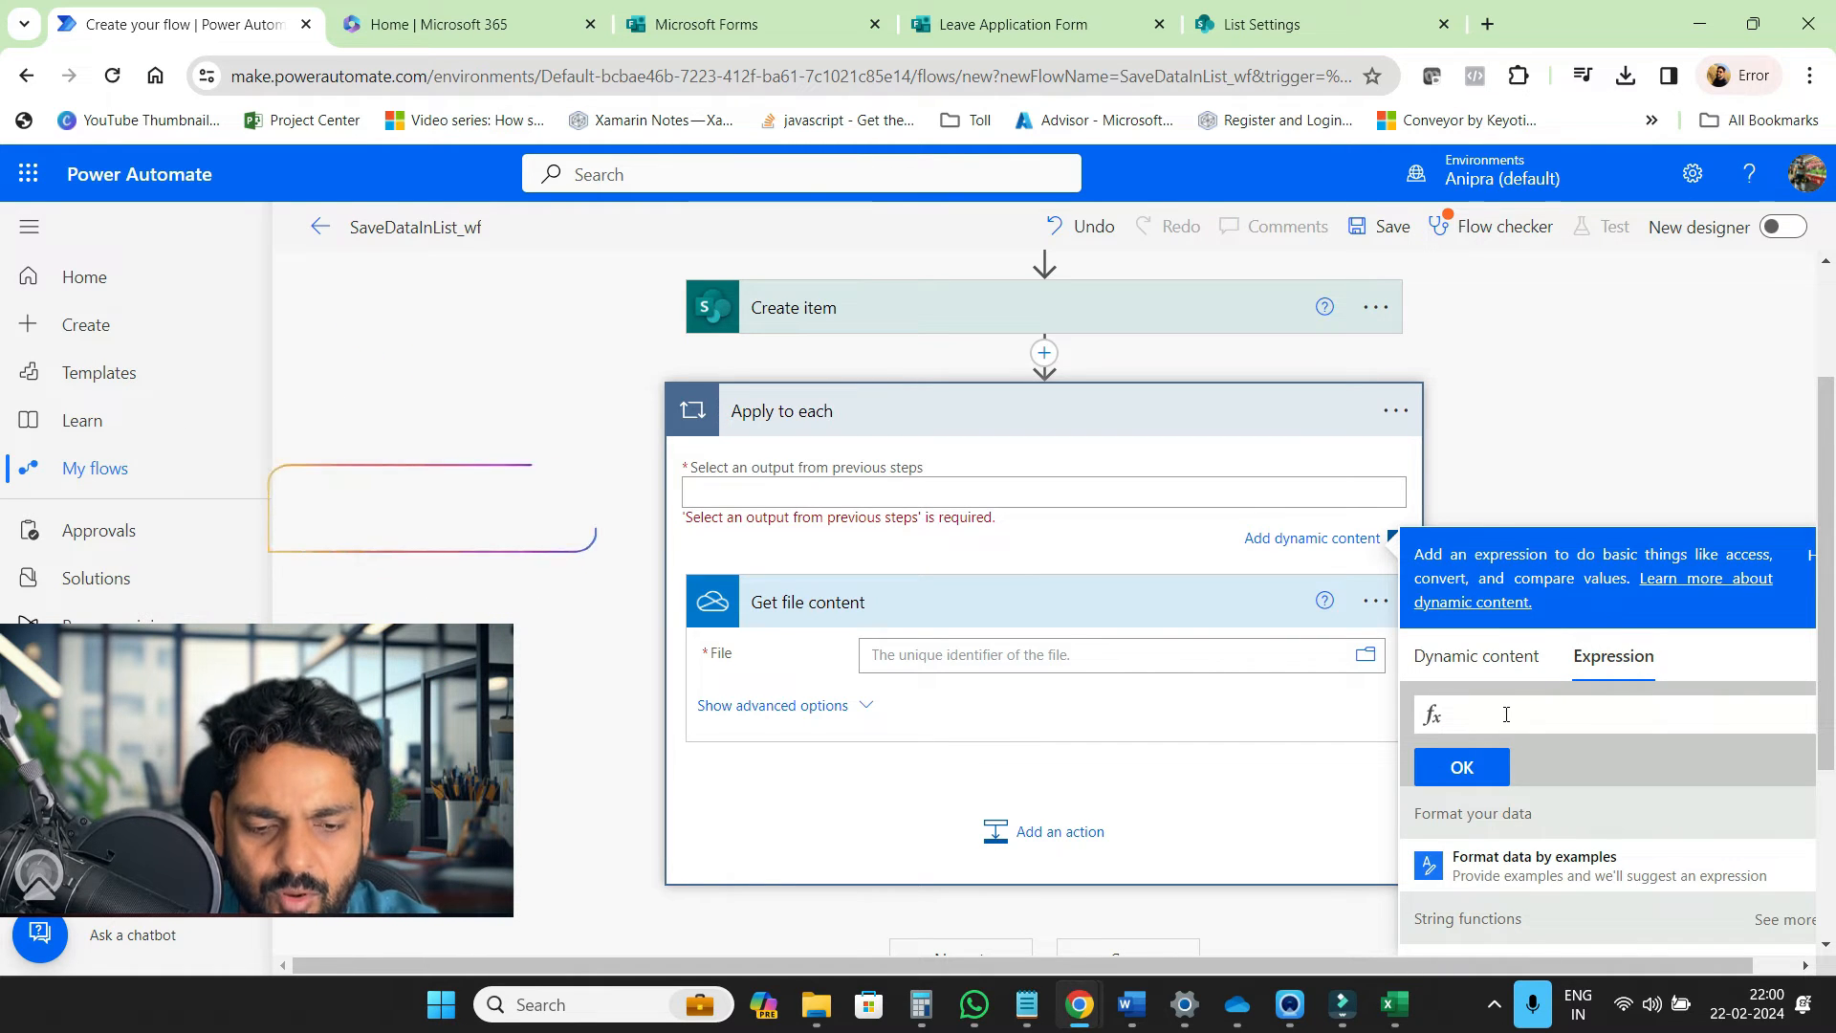
type("outputs")
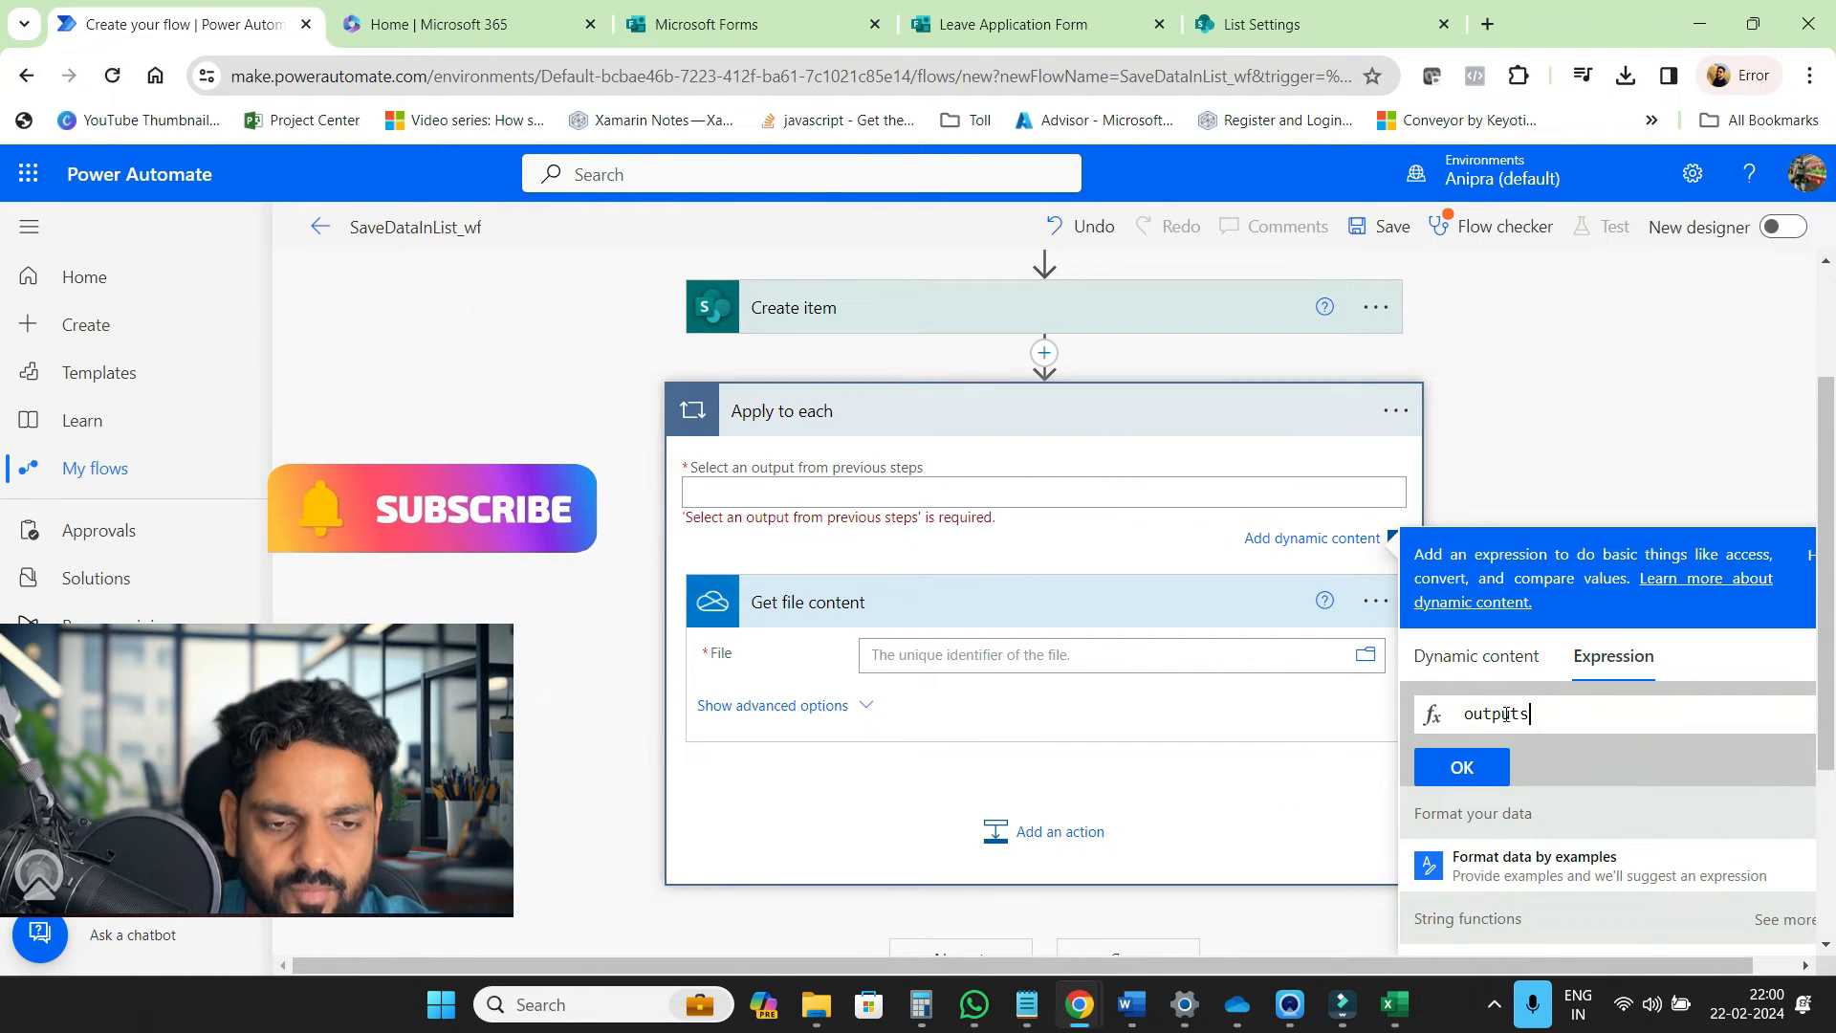
type("(")
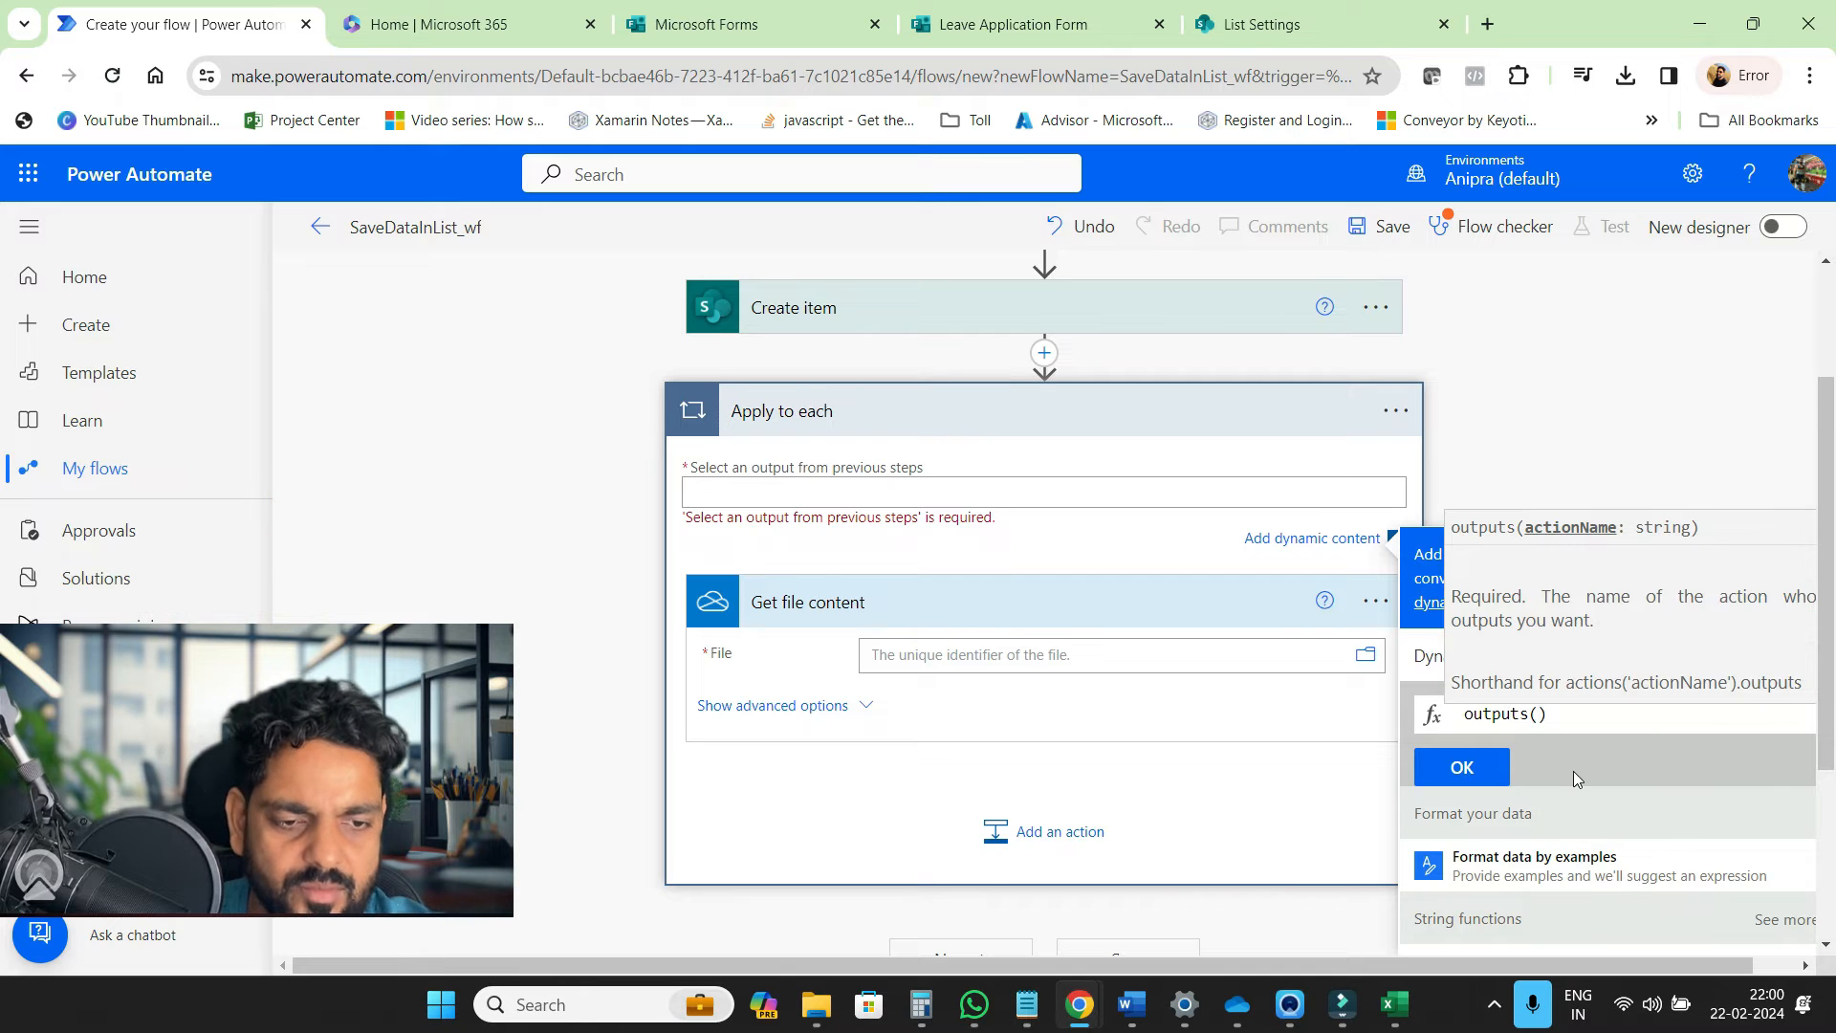
scroll(1574, 771, "down", 1)
left_click(1425, 540)
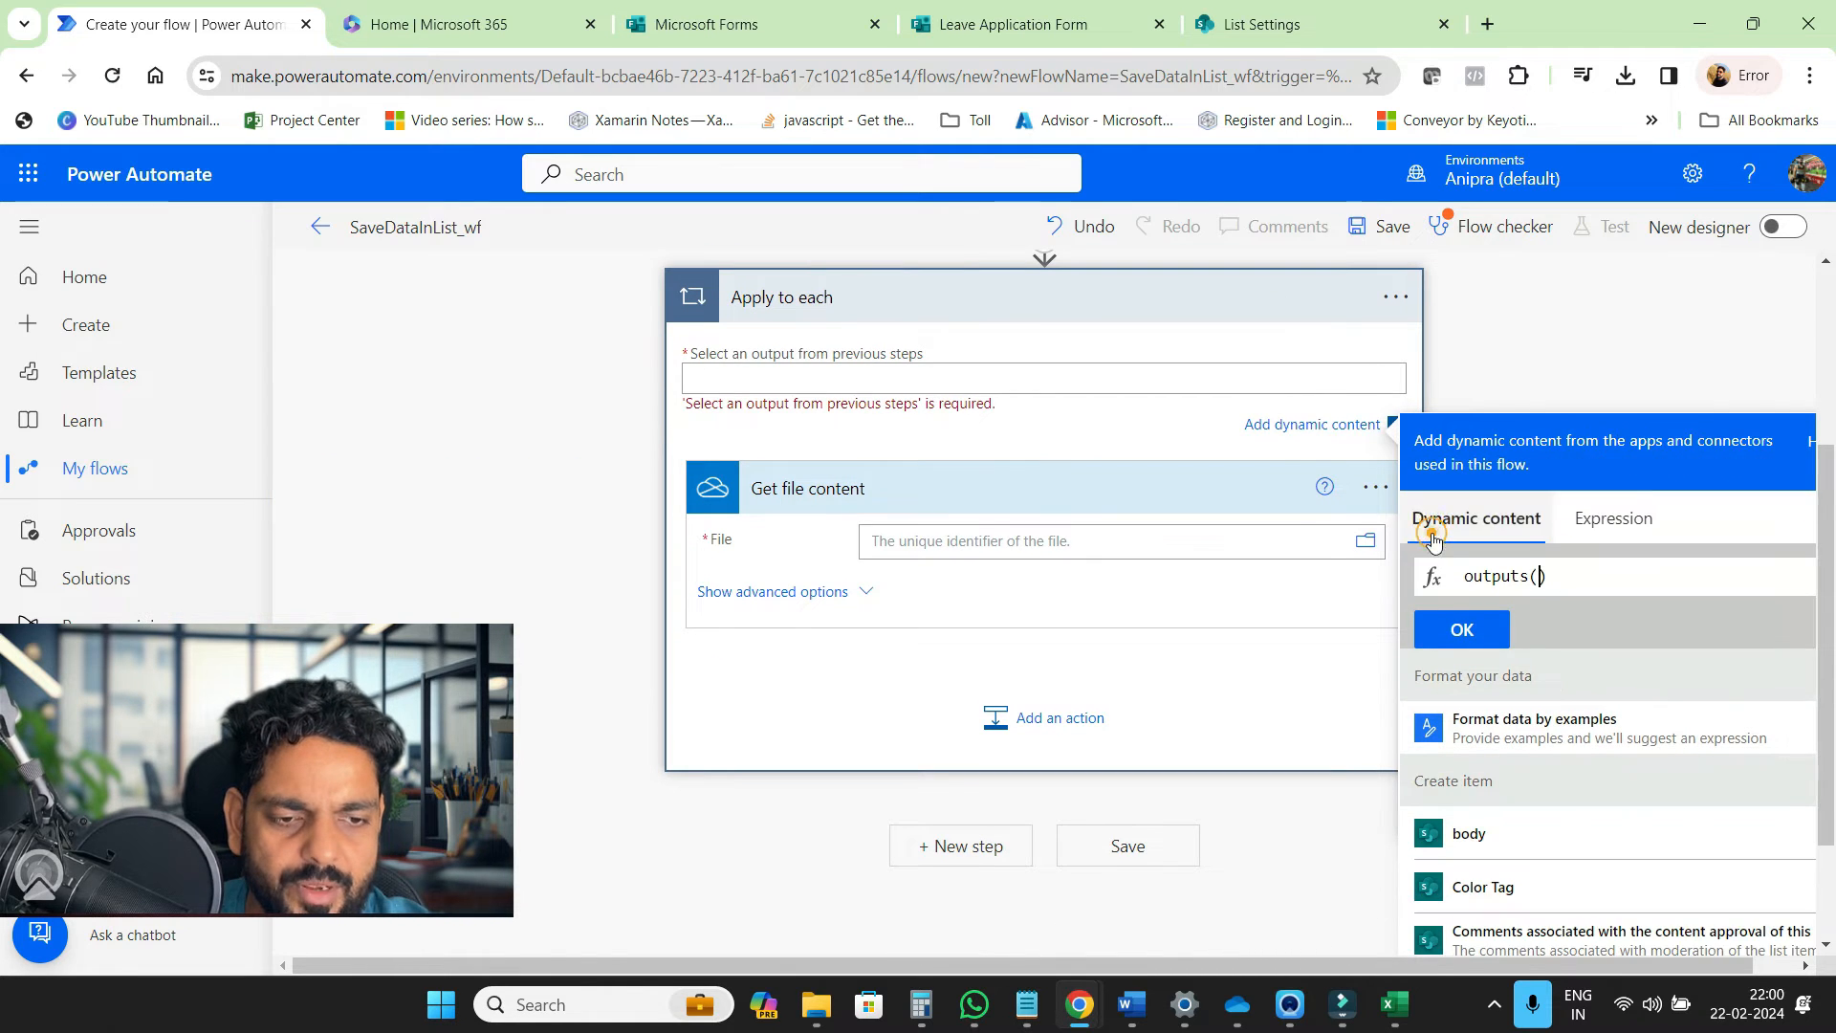
scroll(1573, 707, "down", 6)
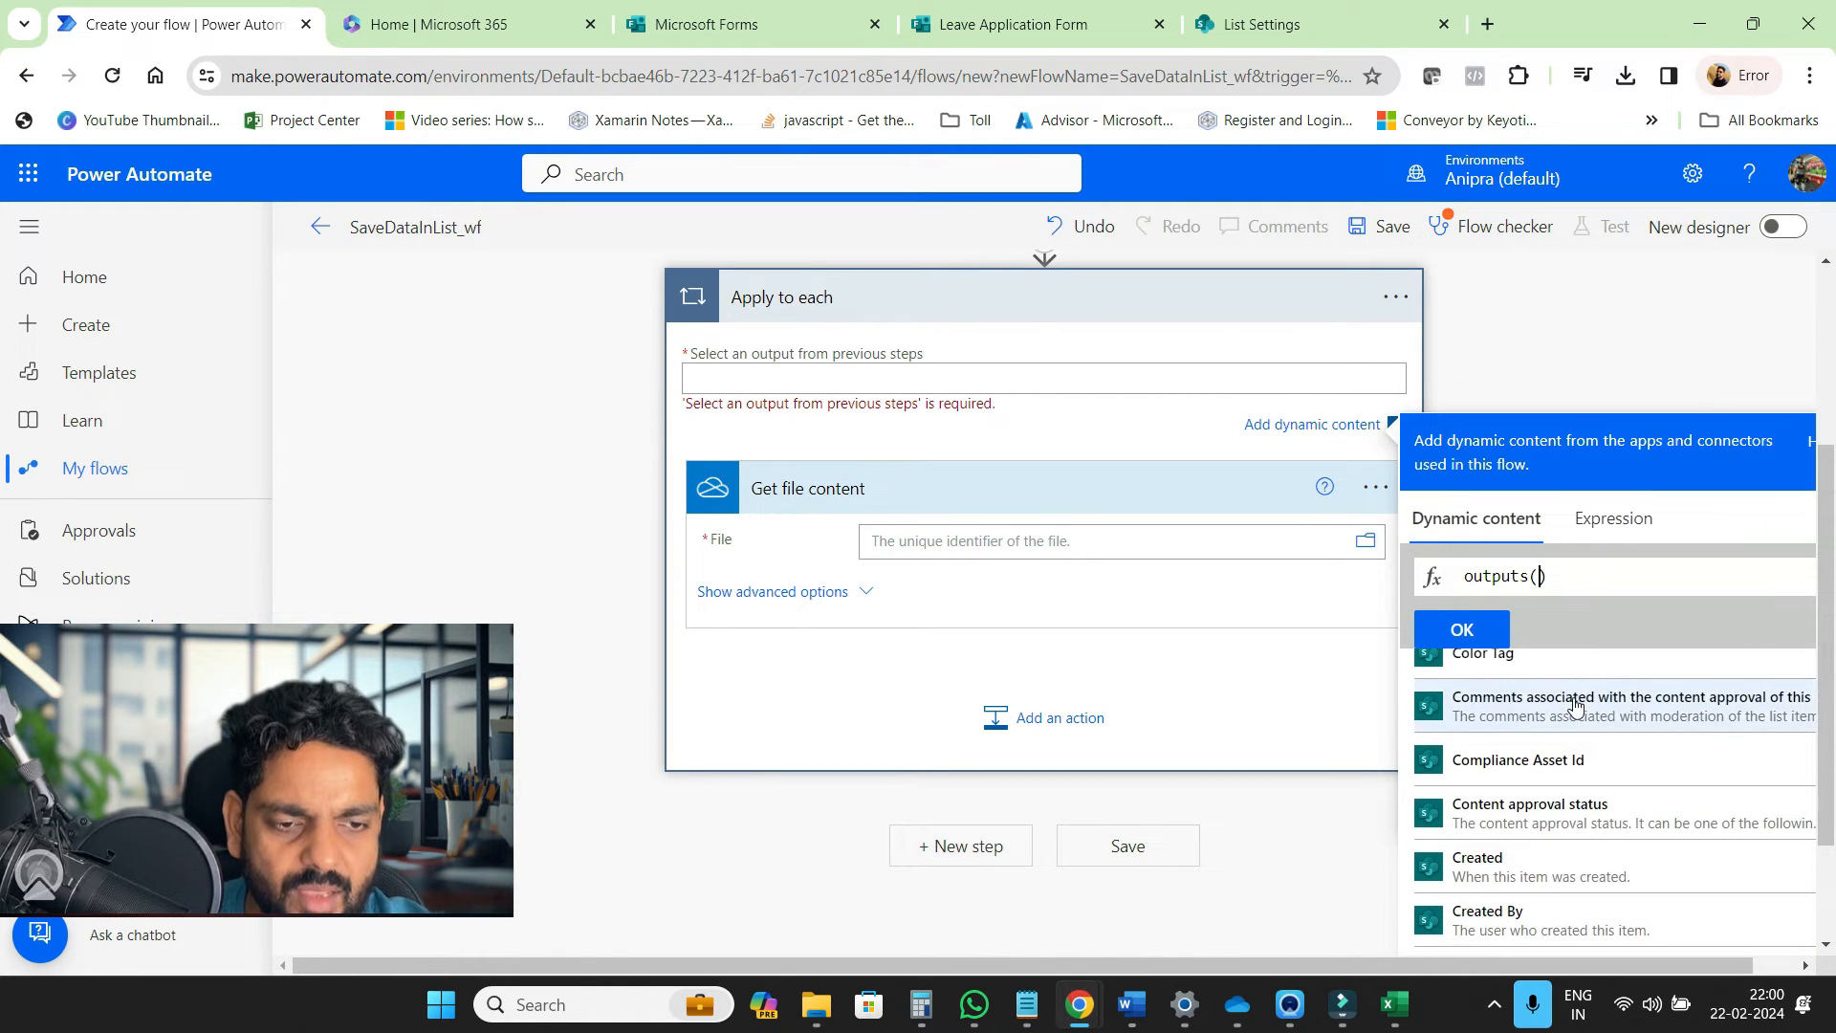
scroll(1578, 824, "down", 3)
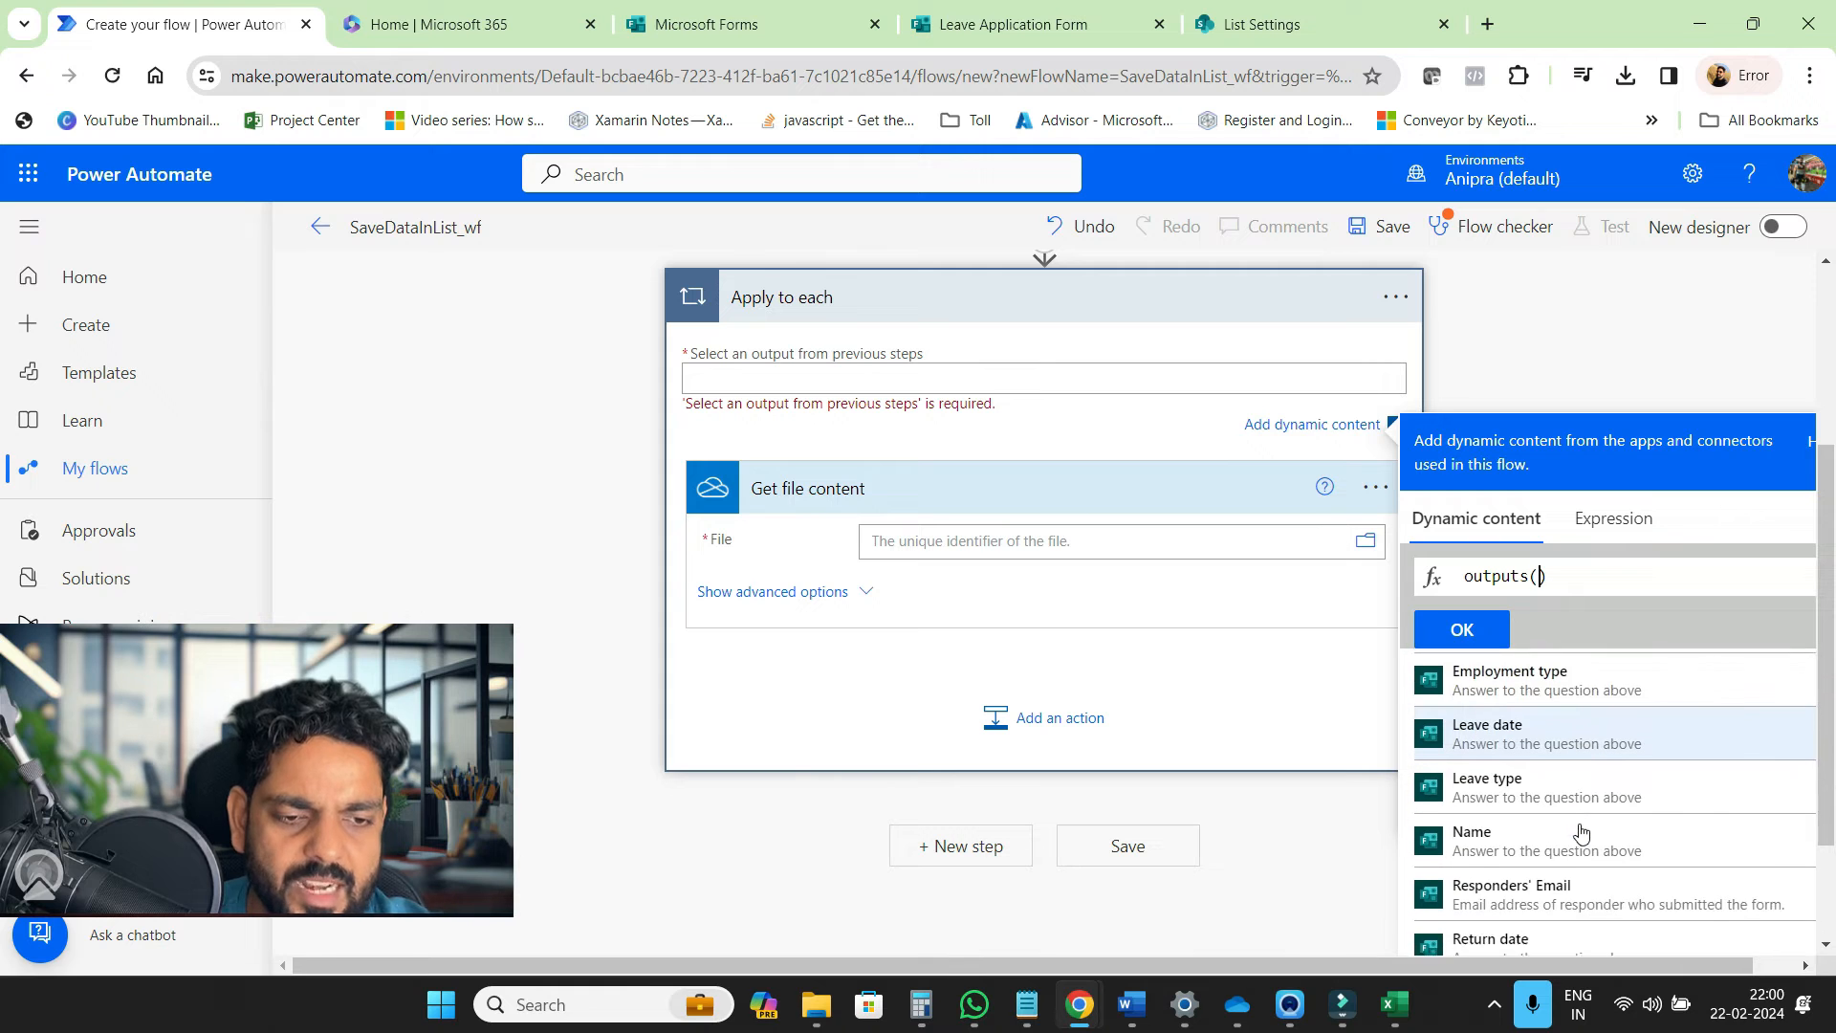
scroll(1580, 831, "down", 2)
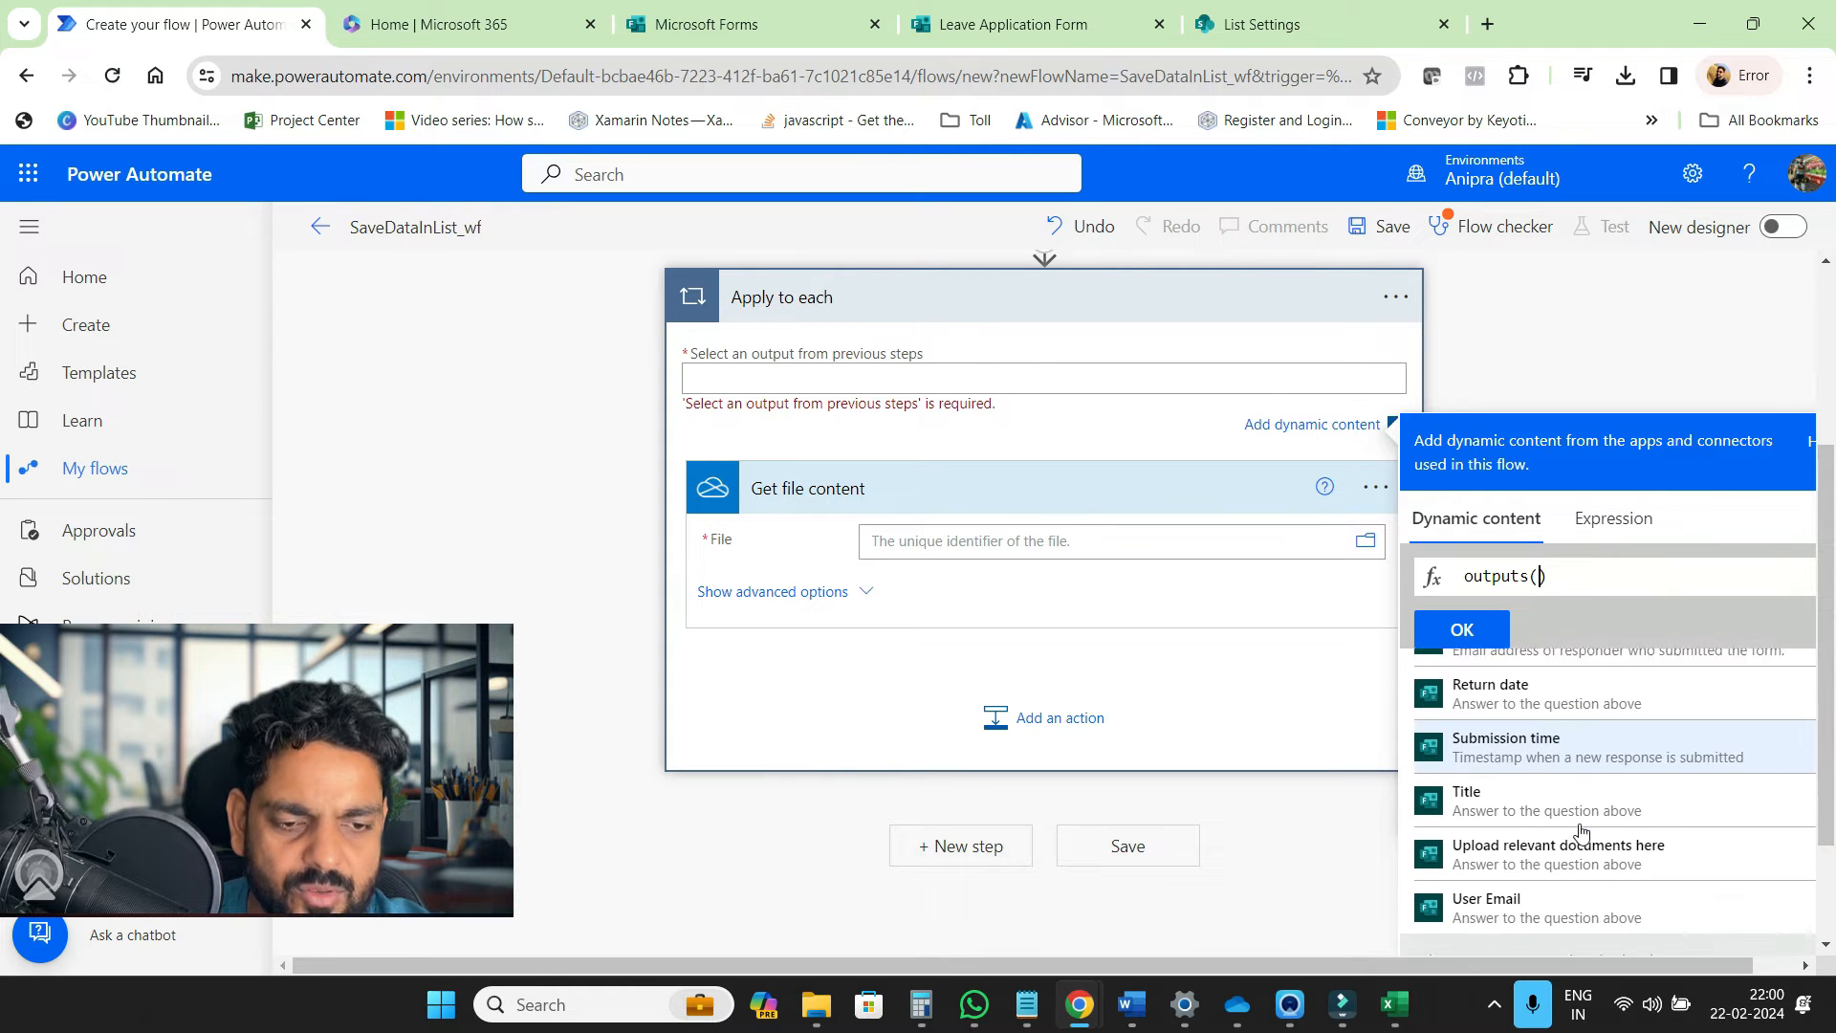
left_click(1561, 836)
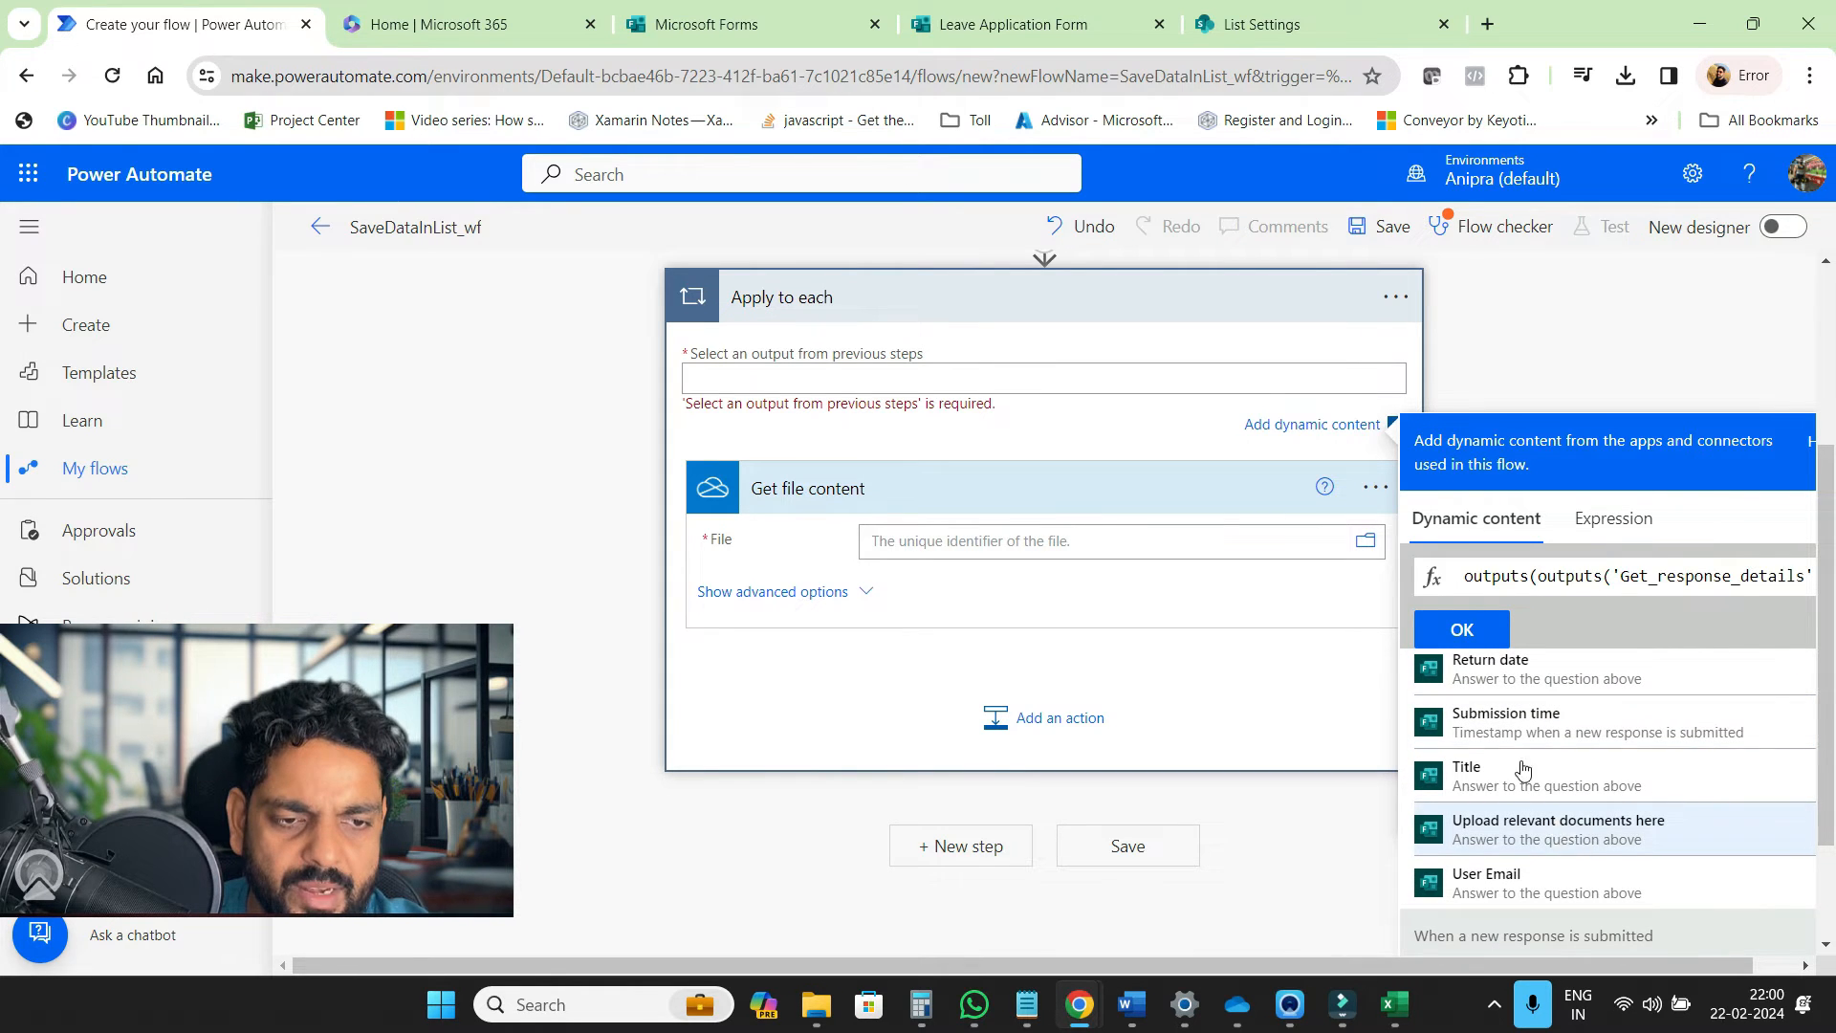
left_click(1477, 629)
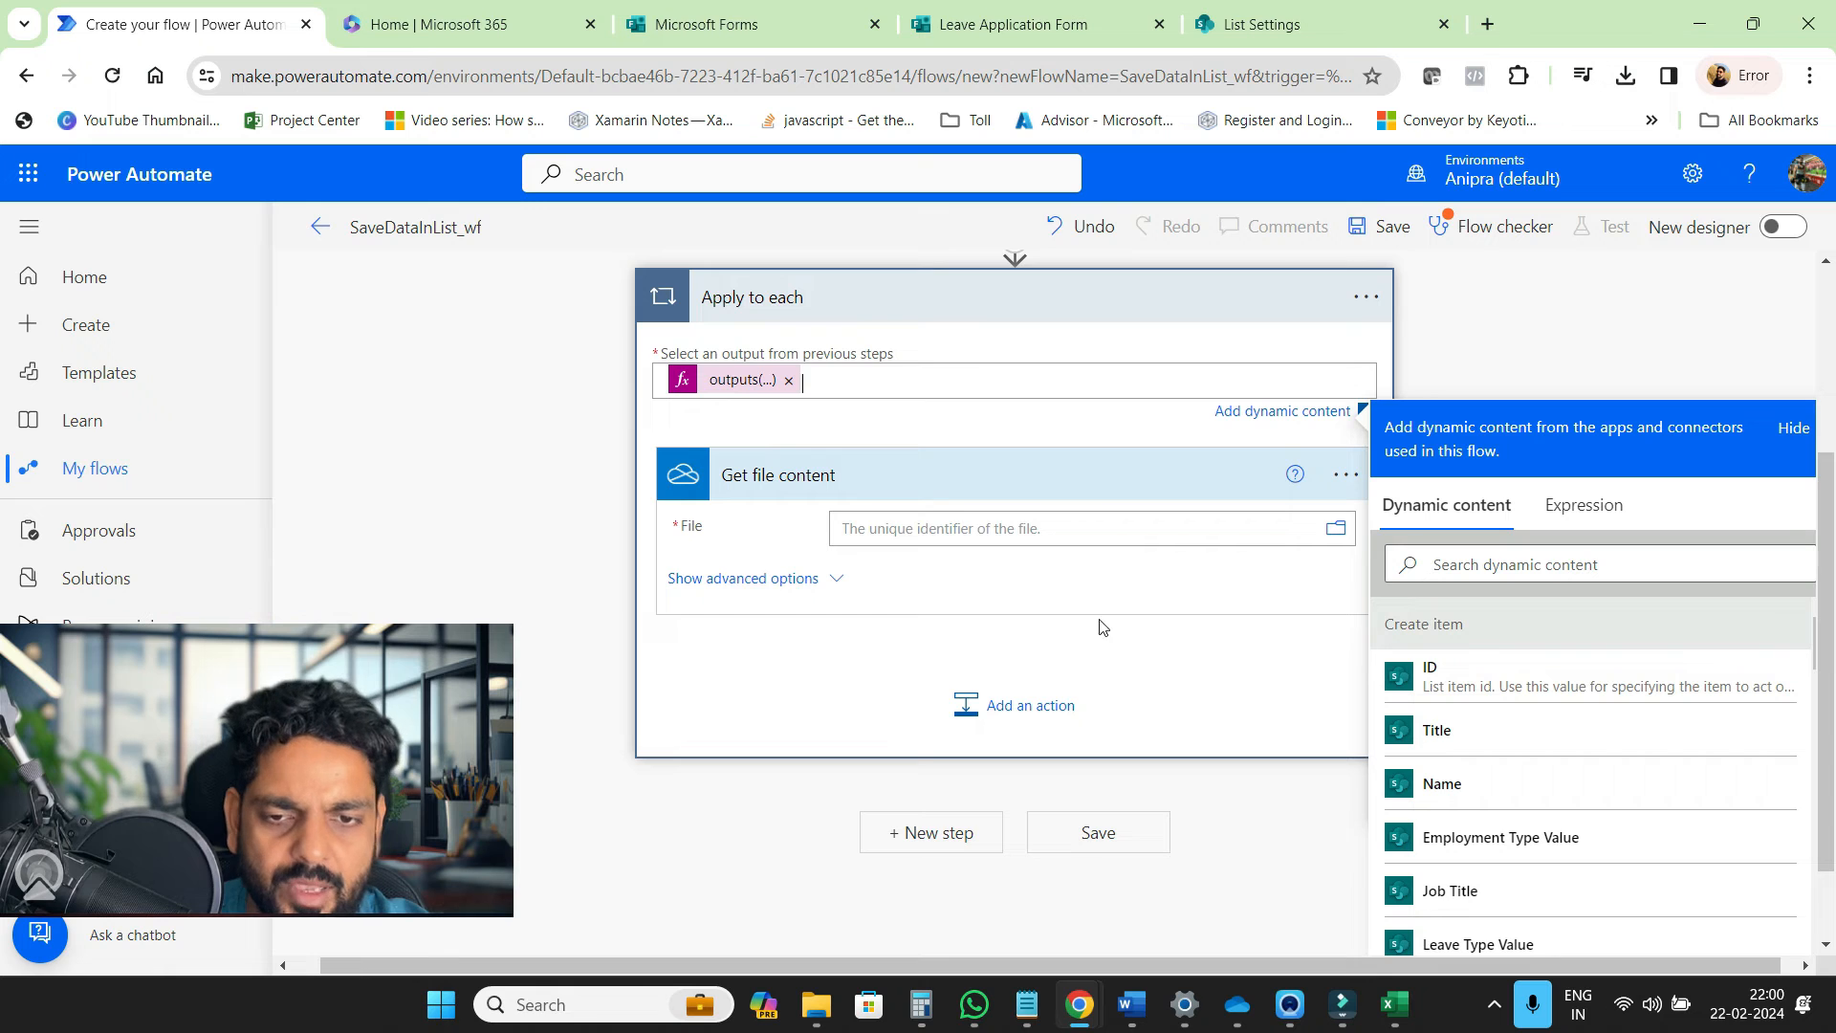
Set Get file content's File to the expression item()['ID']
left_click(1017, 533)
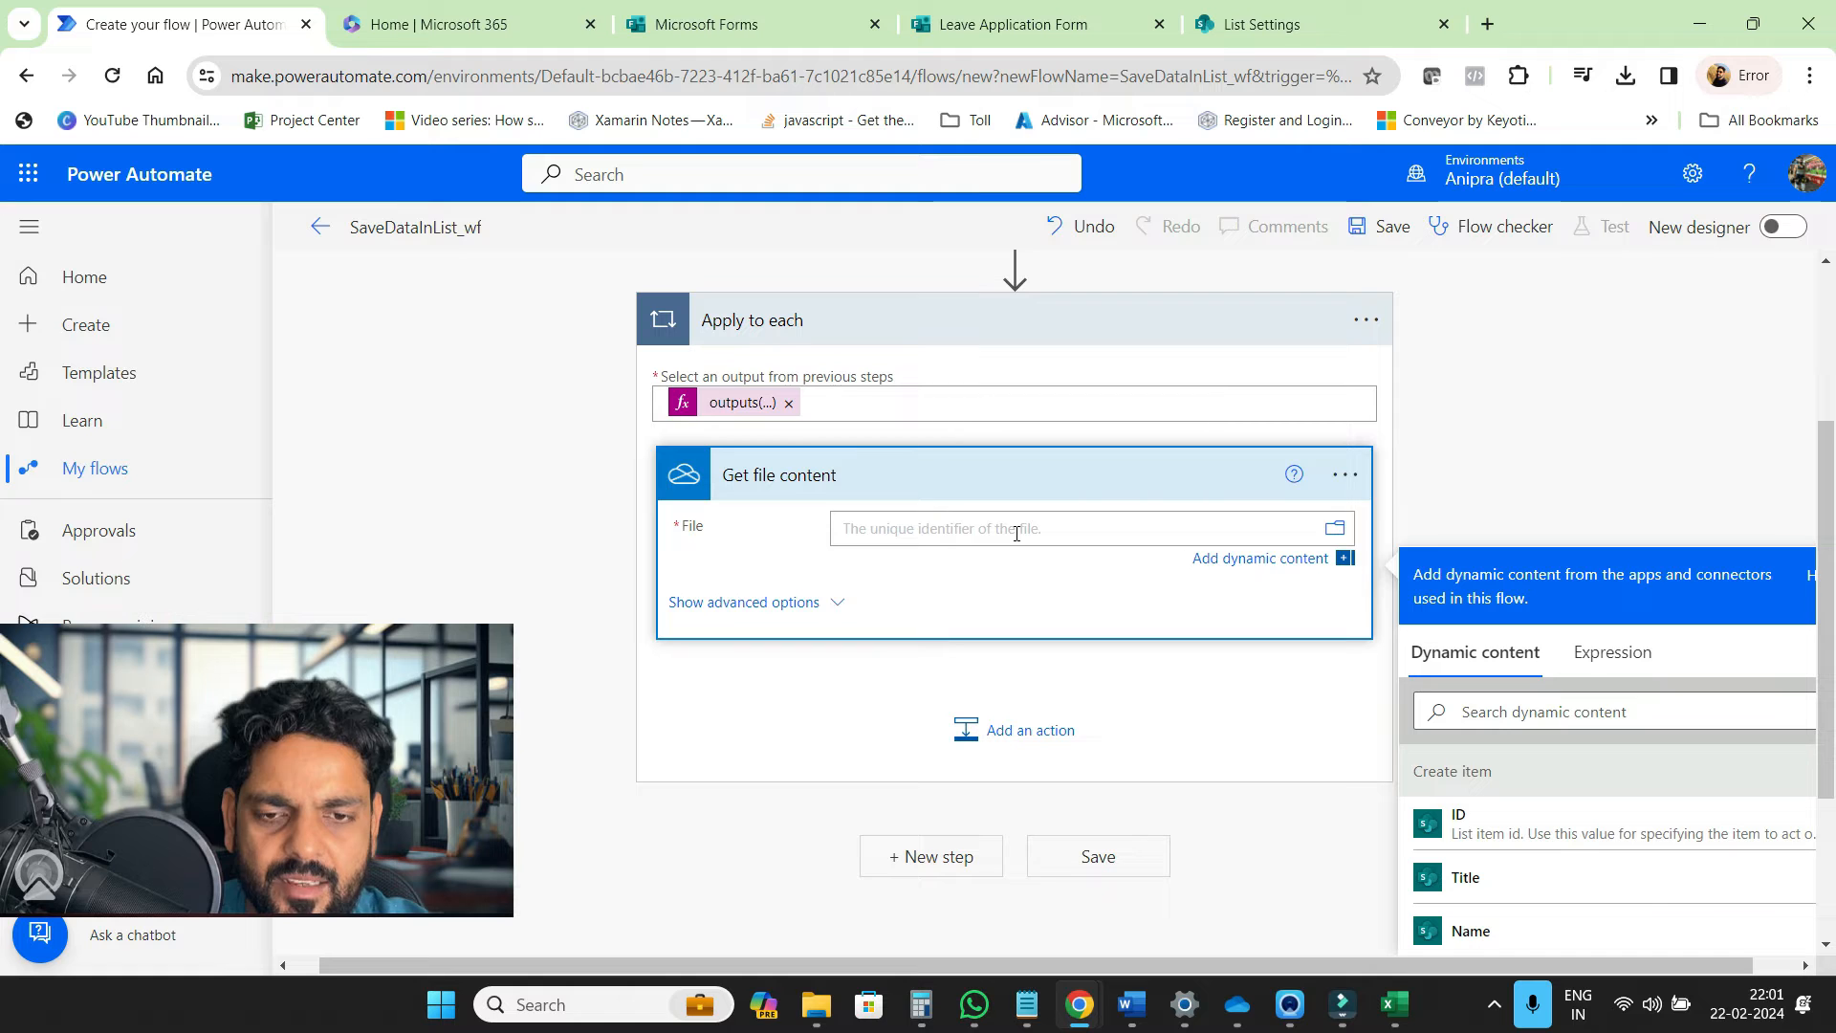
left_click(1606, 651)
type("item()")
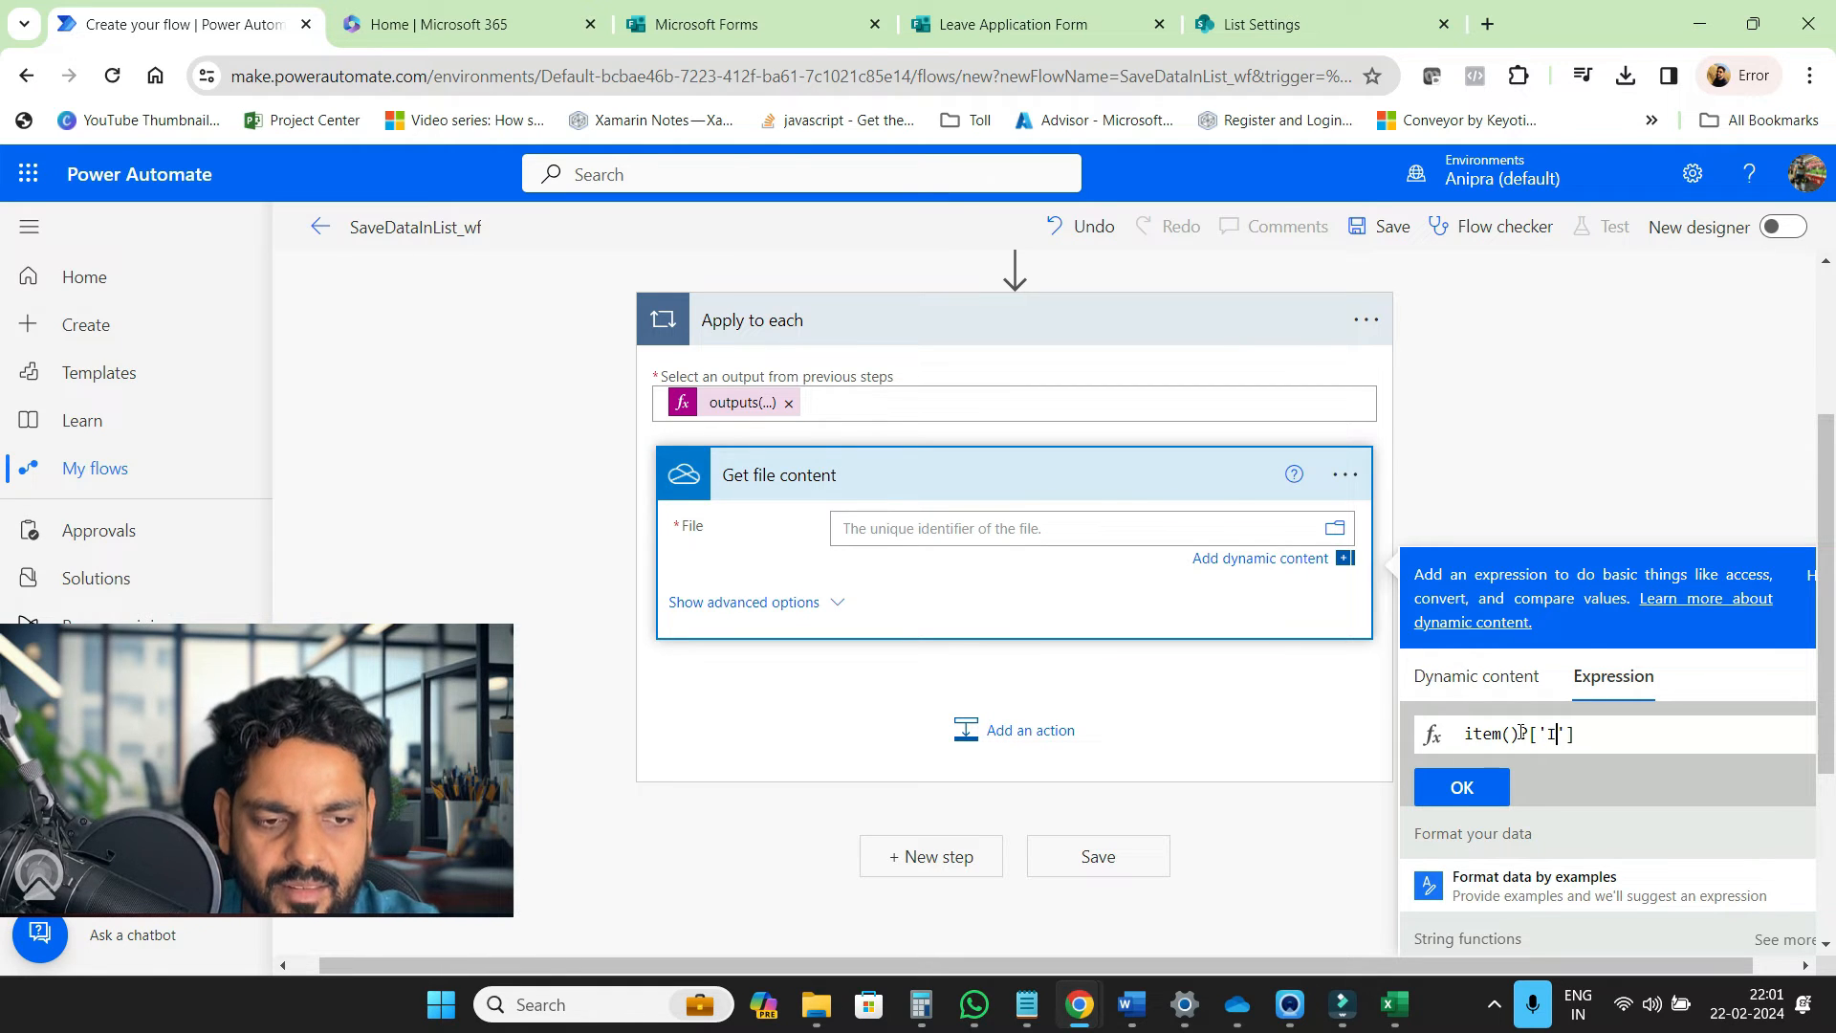
type("['ID']")
left_click(1497, 792)
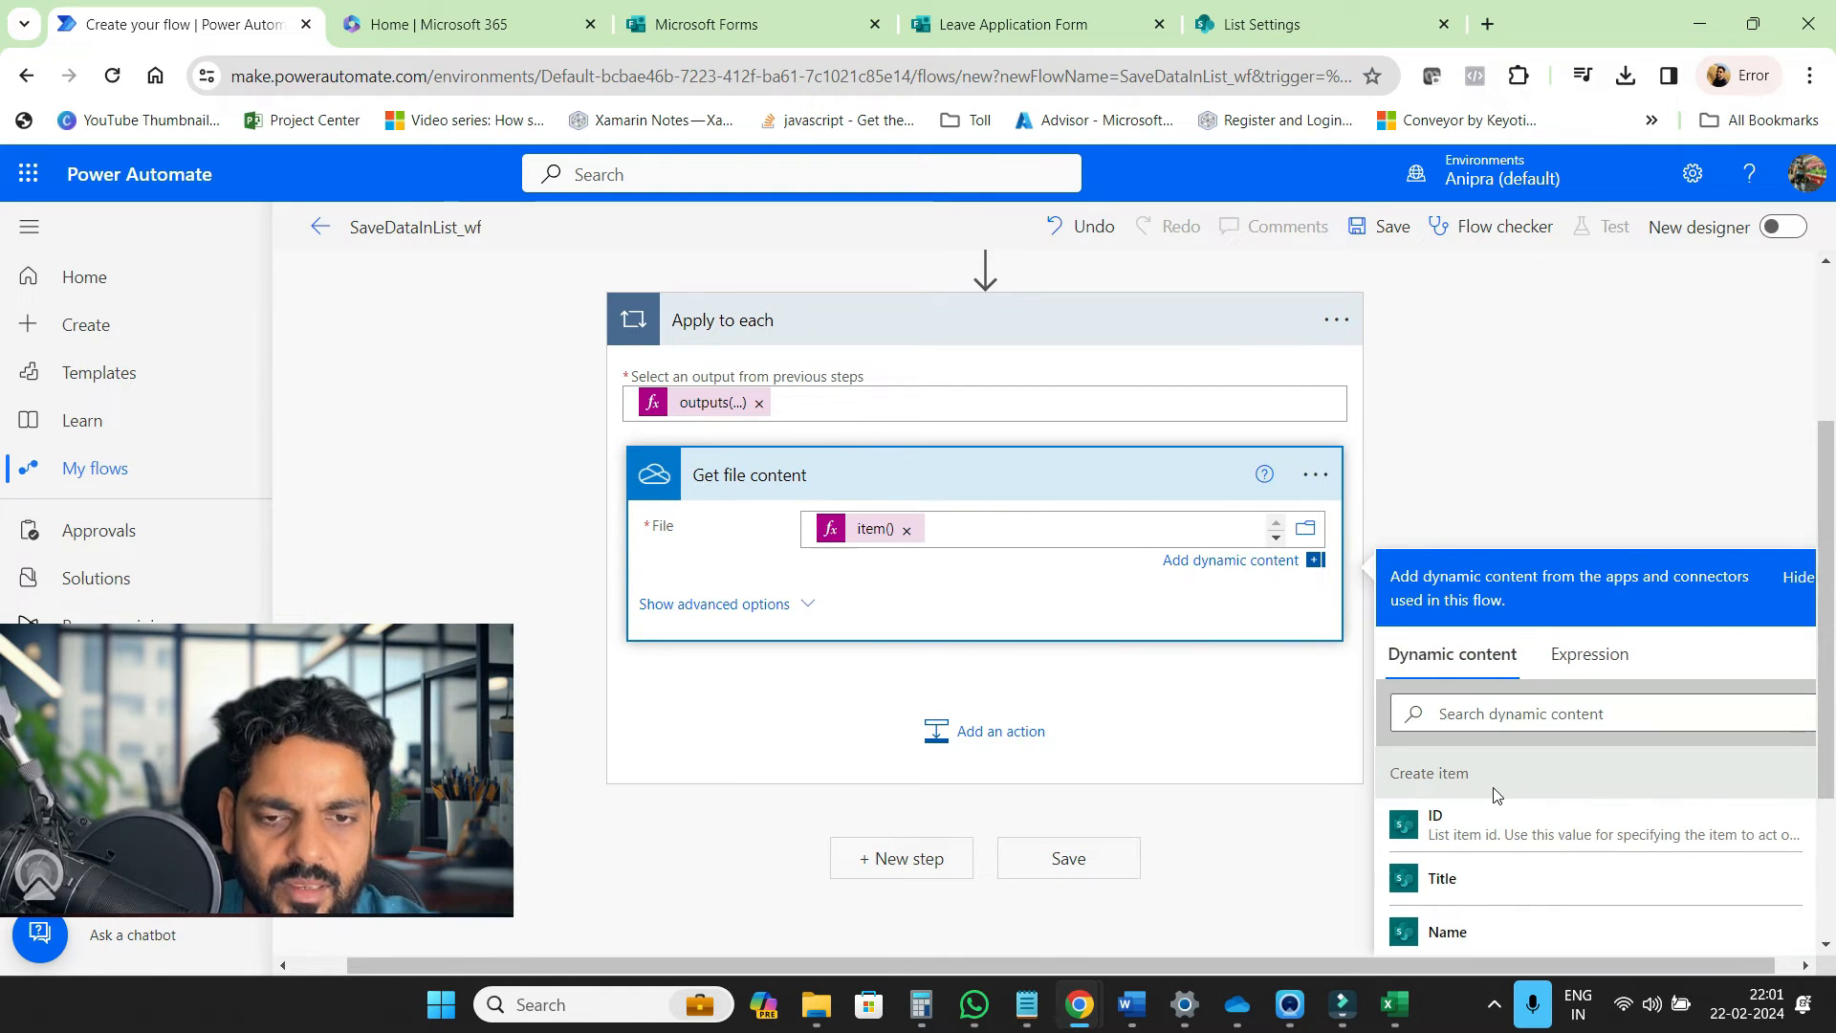
left_click(885, 697)
Add the SharePoint Add attachment action inside the loop
left_click(1044, 813)
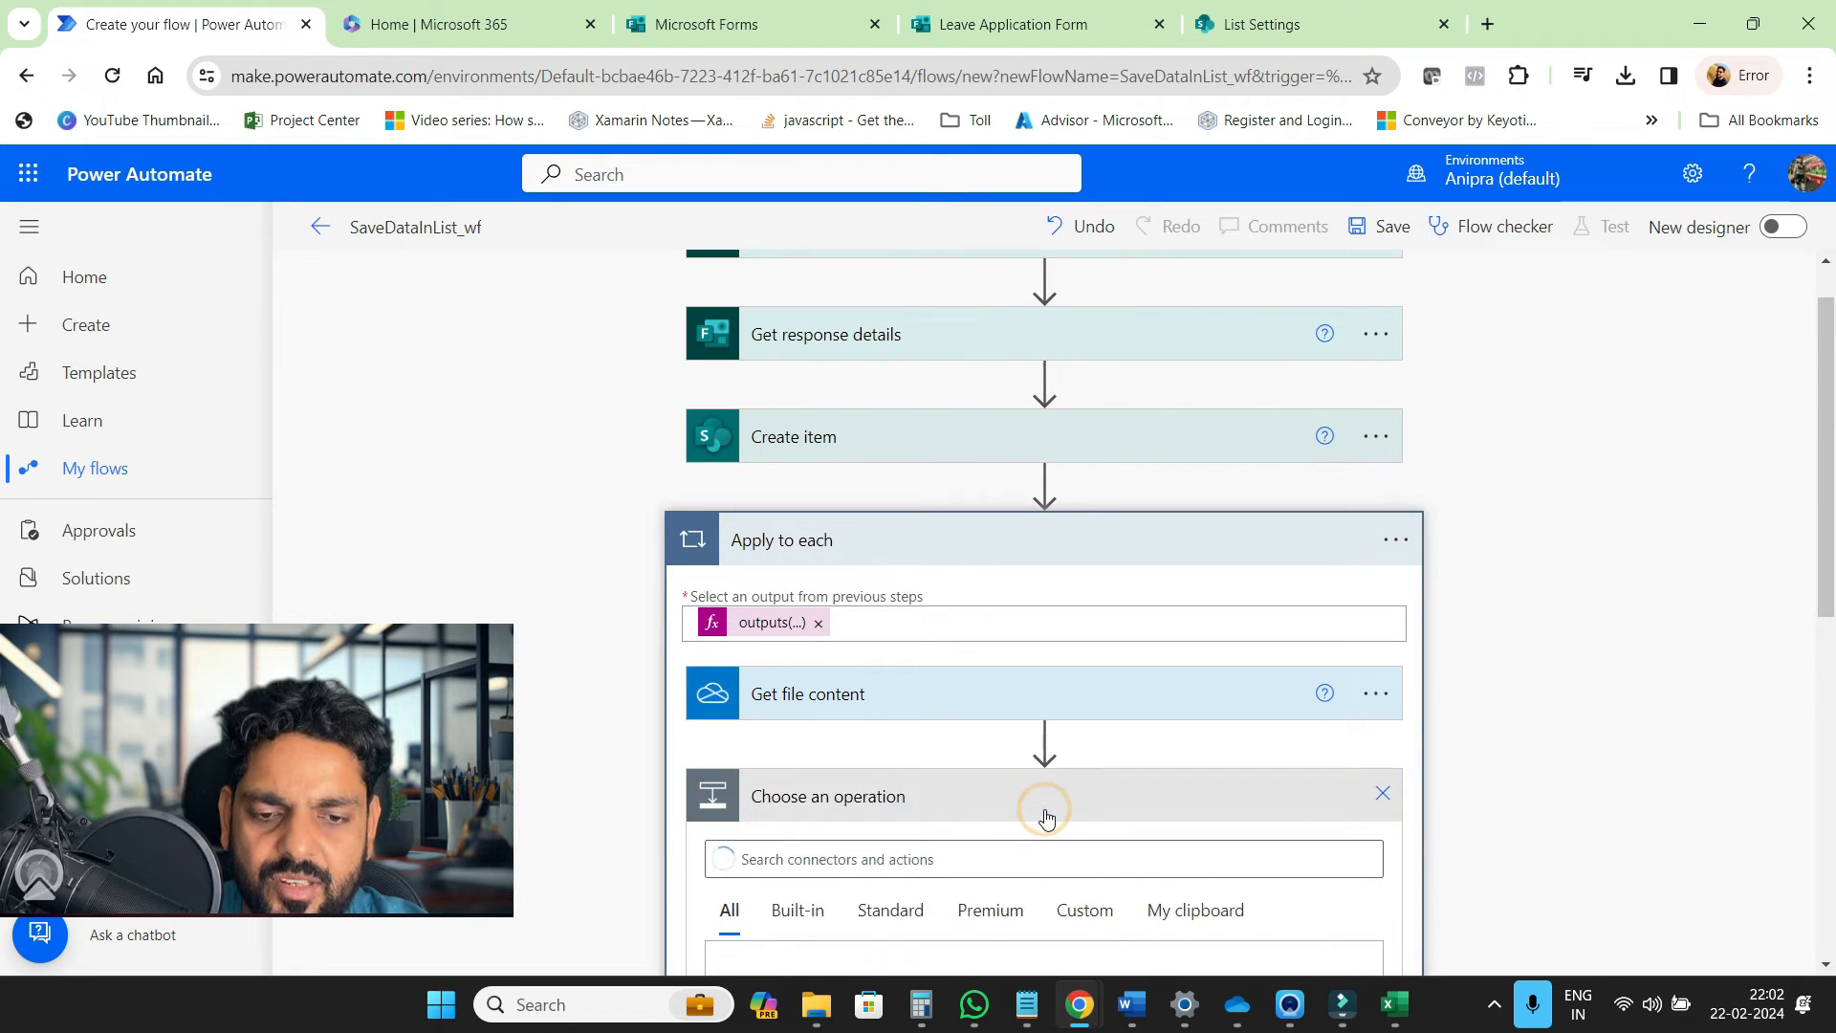
left_click(940, 635)
type("add attach")
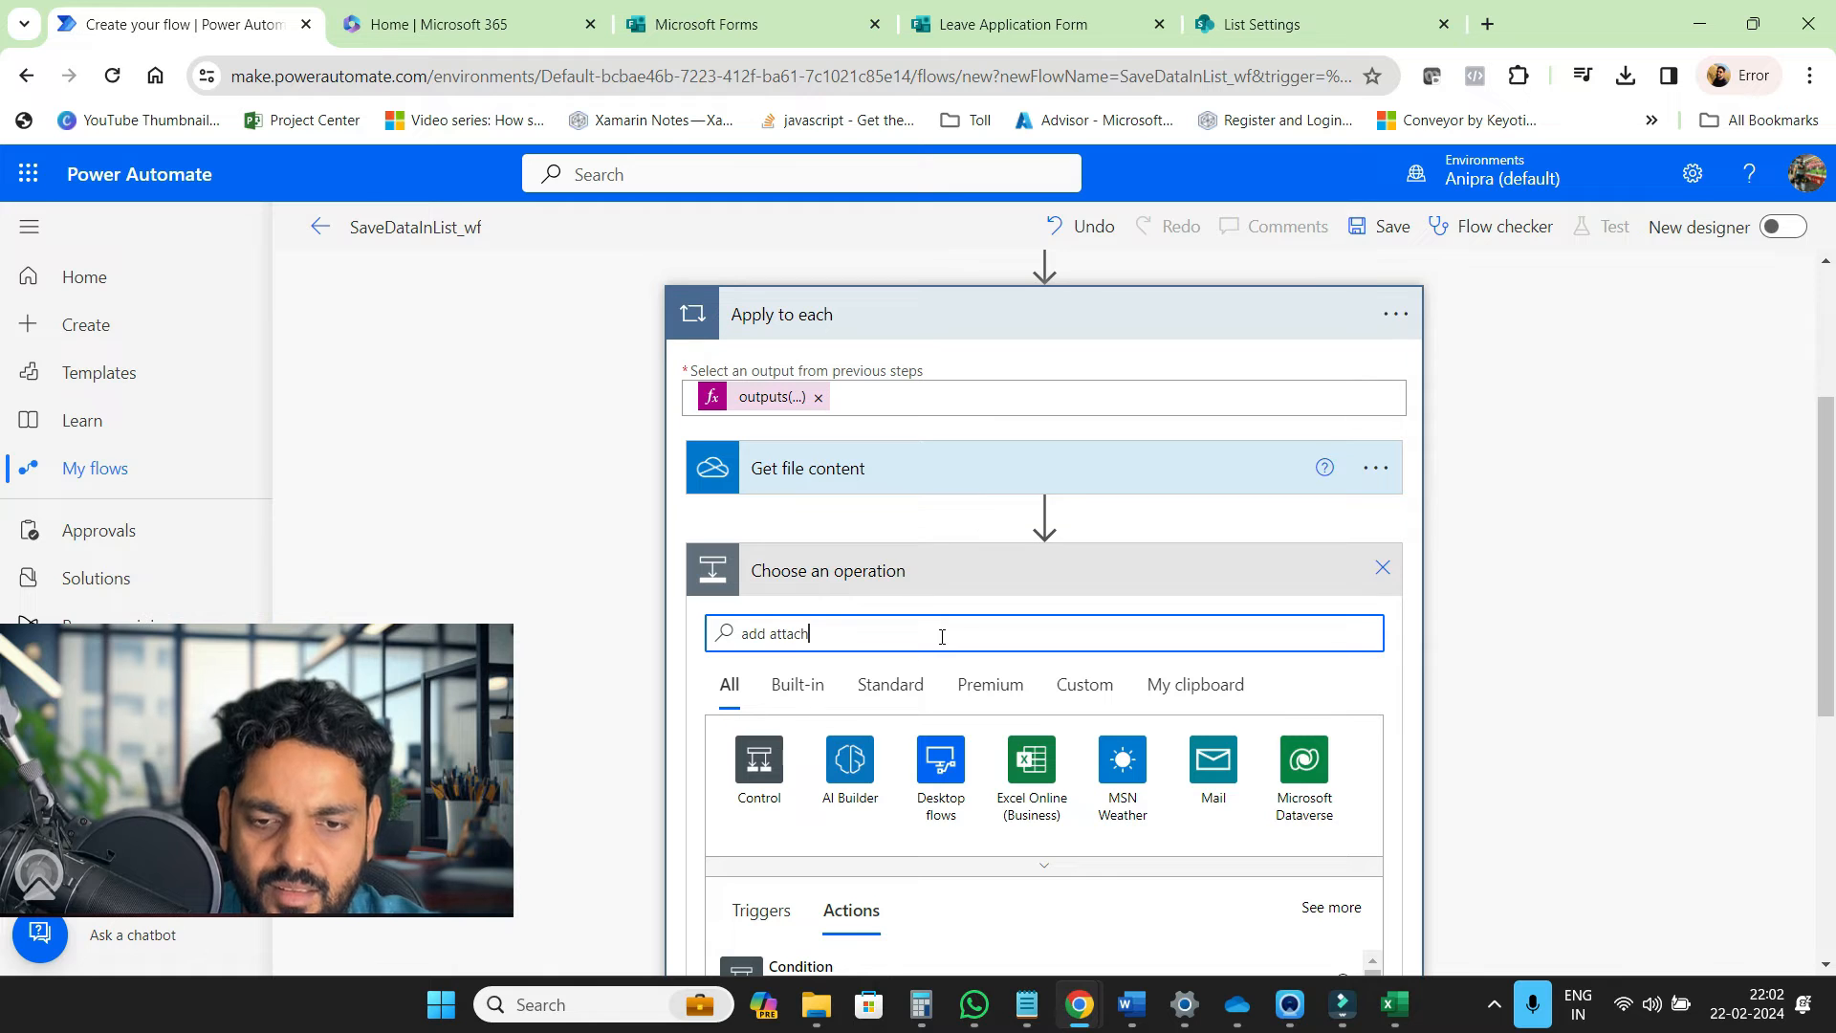
scroll(647, 795, "down", 2)
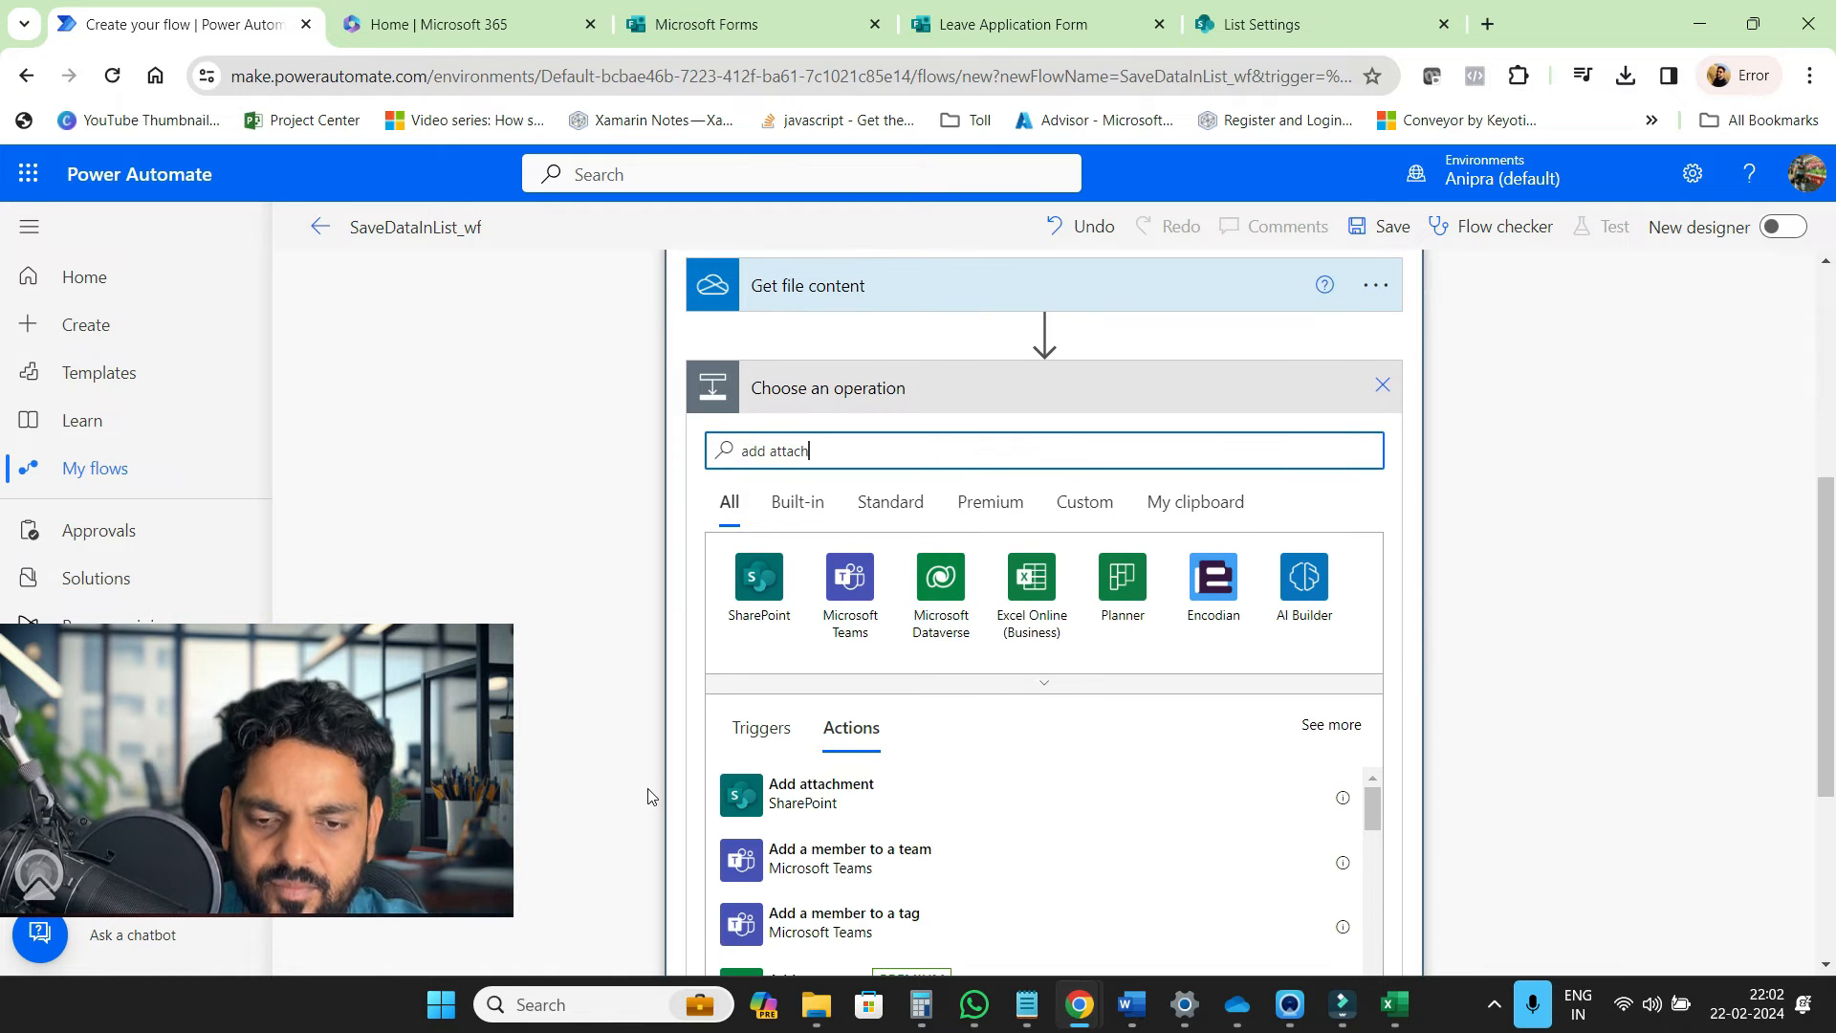
left_click(820, 788)
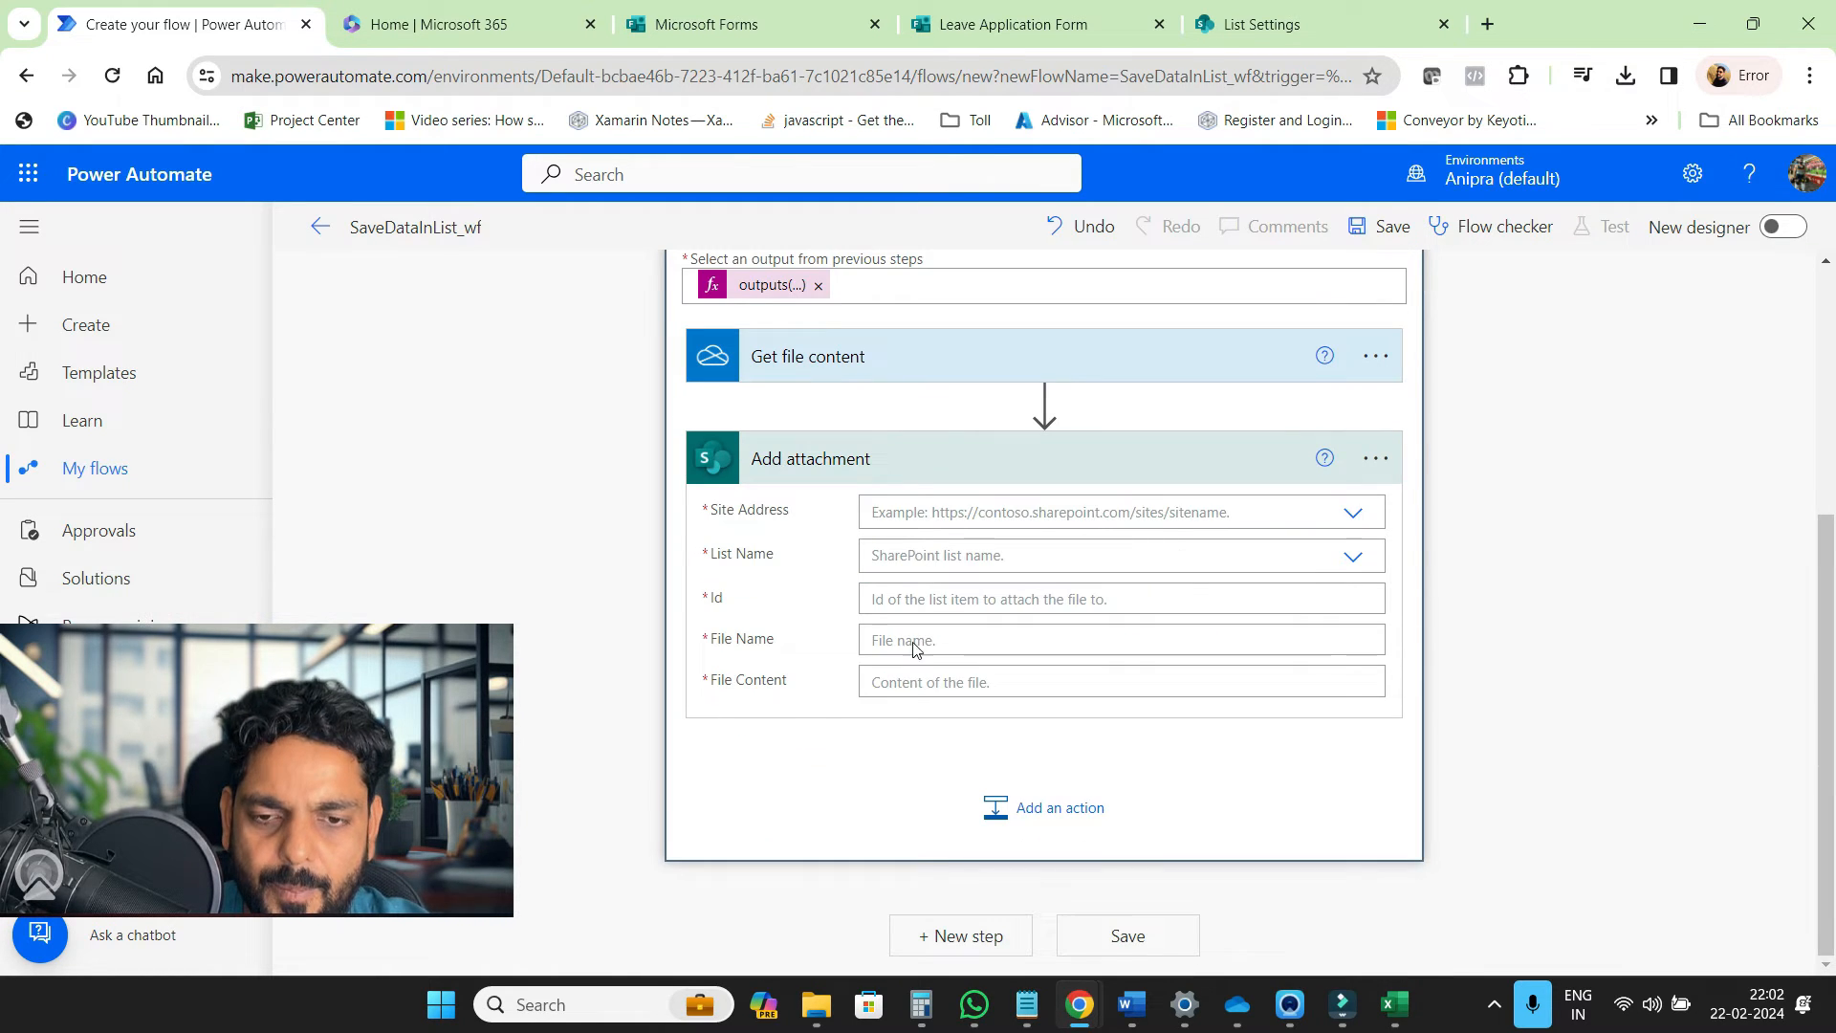
Point Add attachment at the team site and the LeaveForm list
left_click(1349, 514)
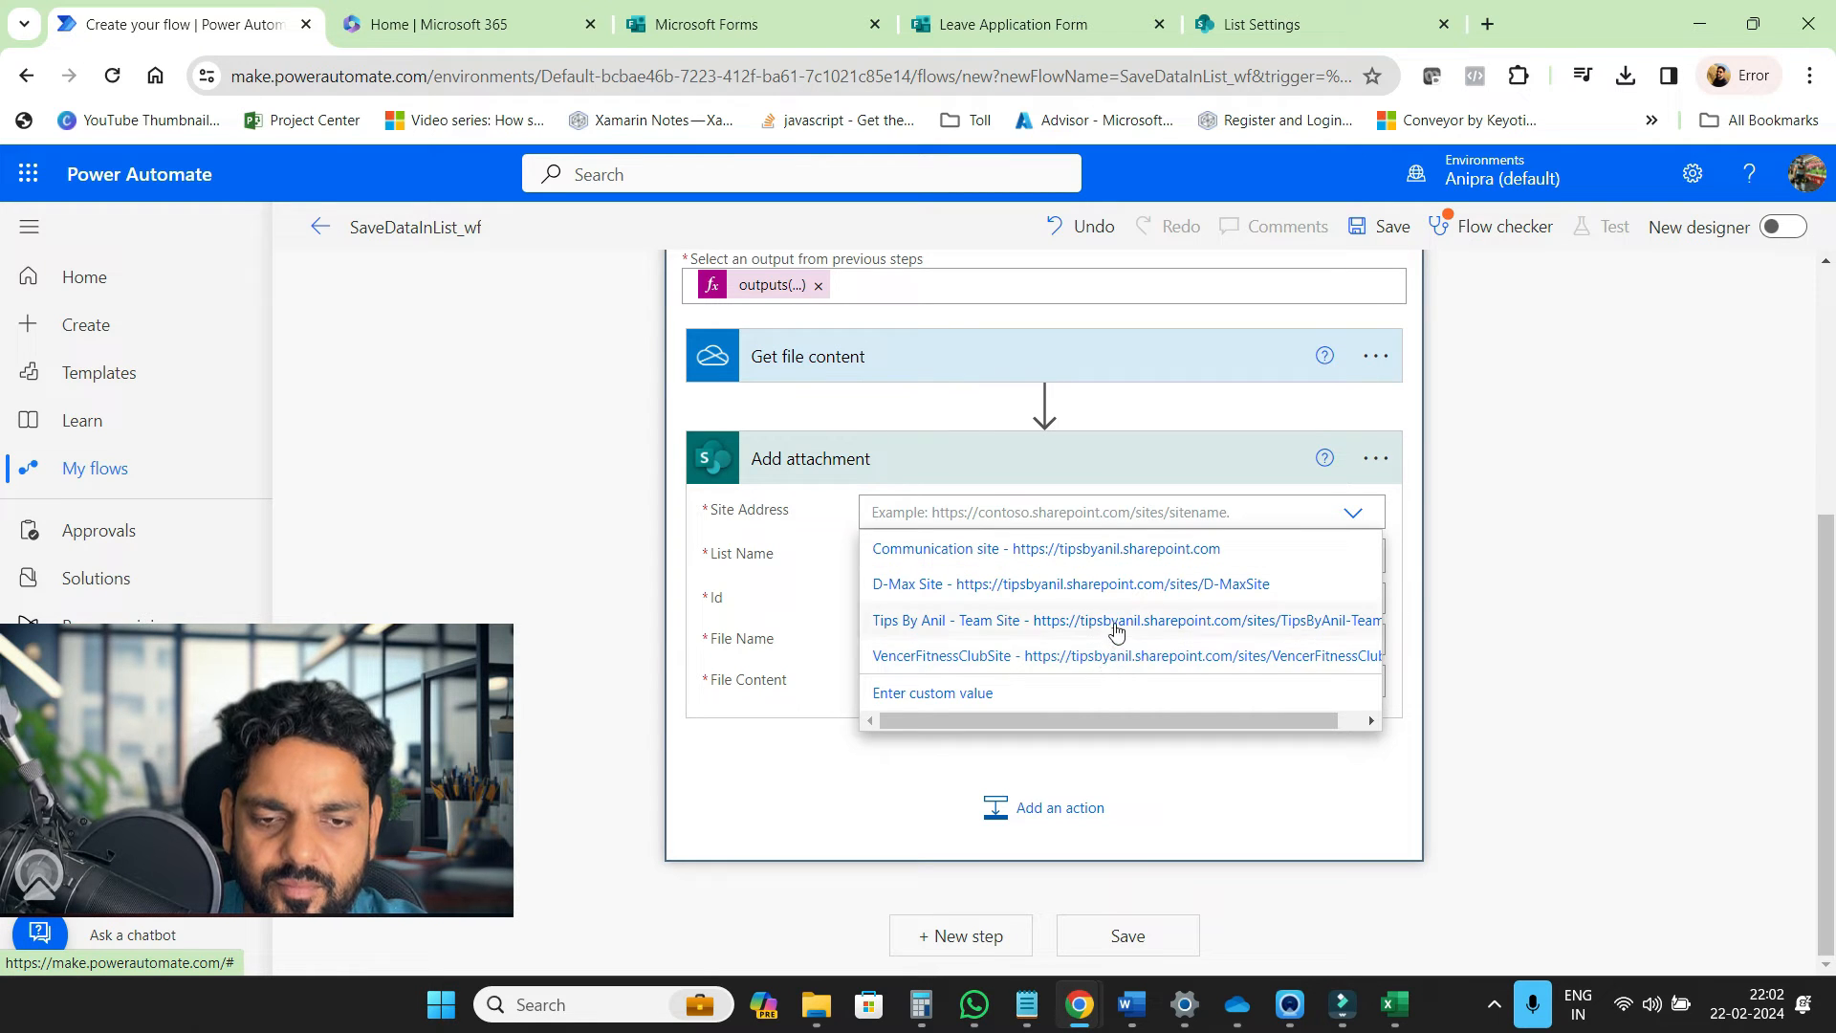
left_click(1114, 624)
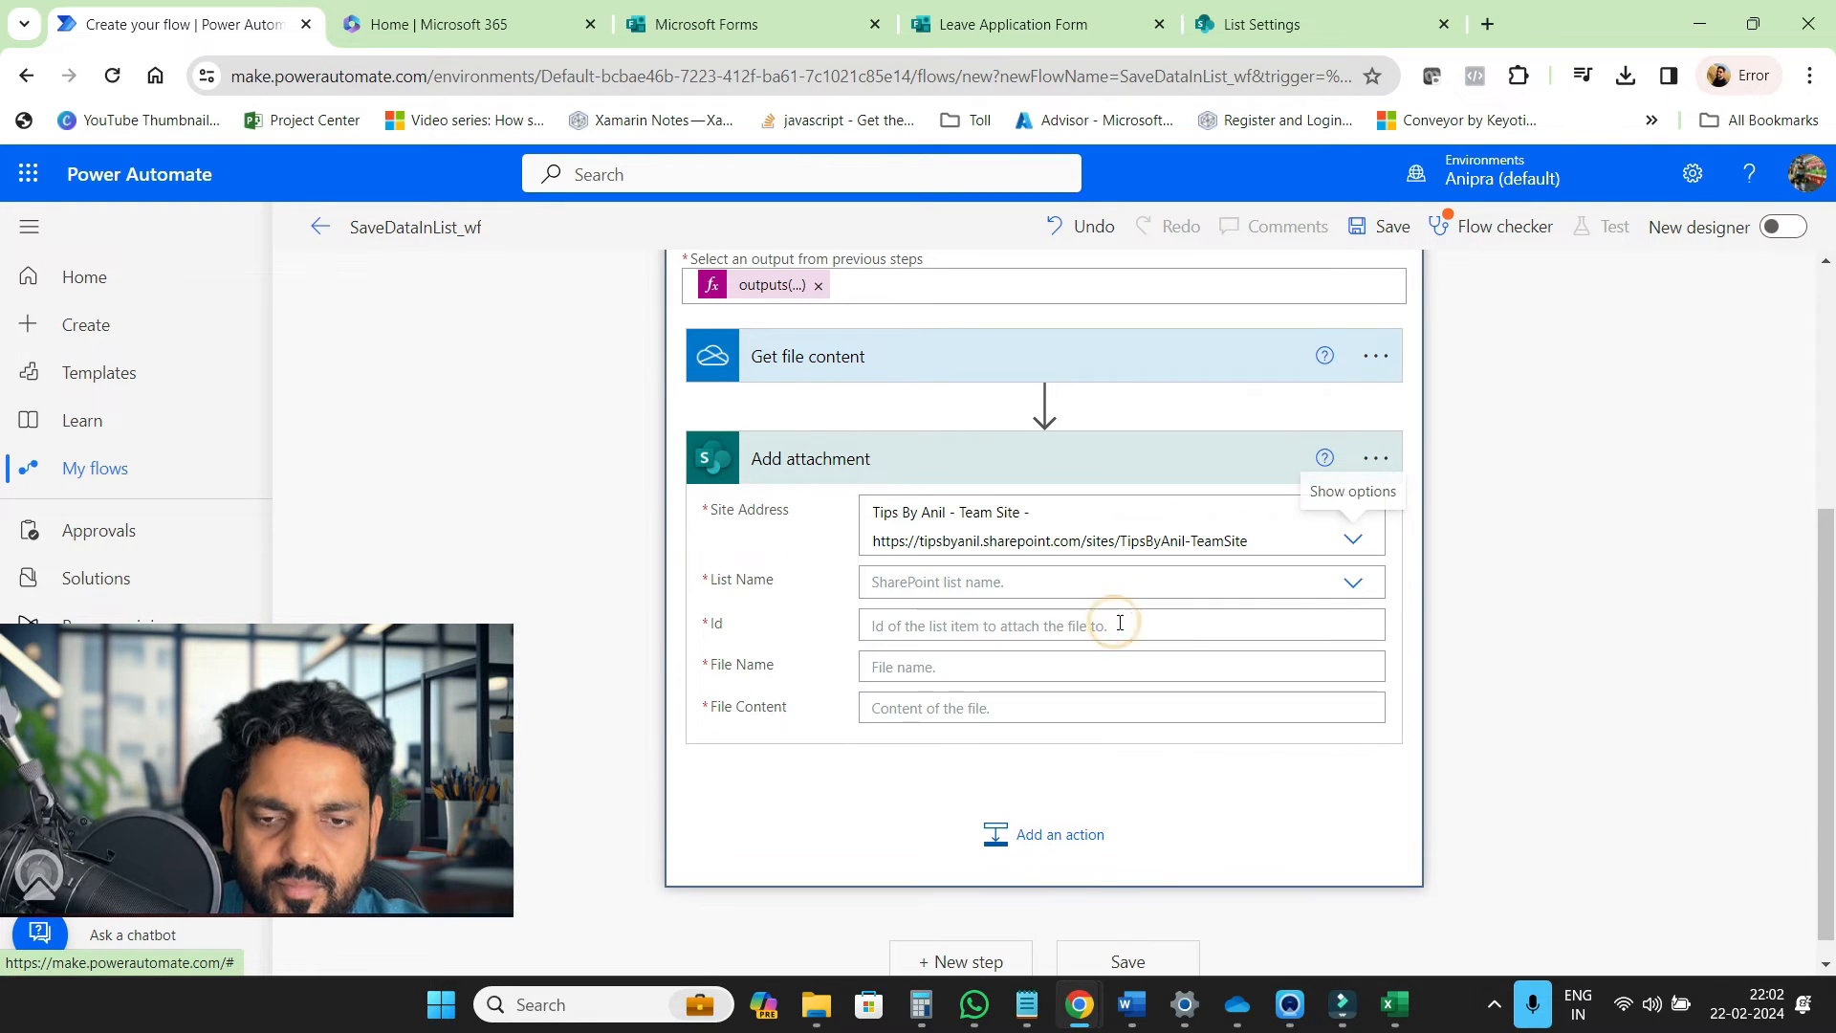
left_click(1350, 585)
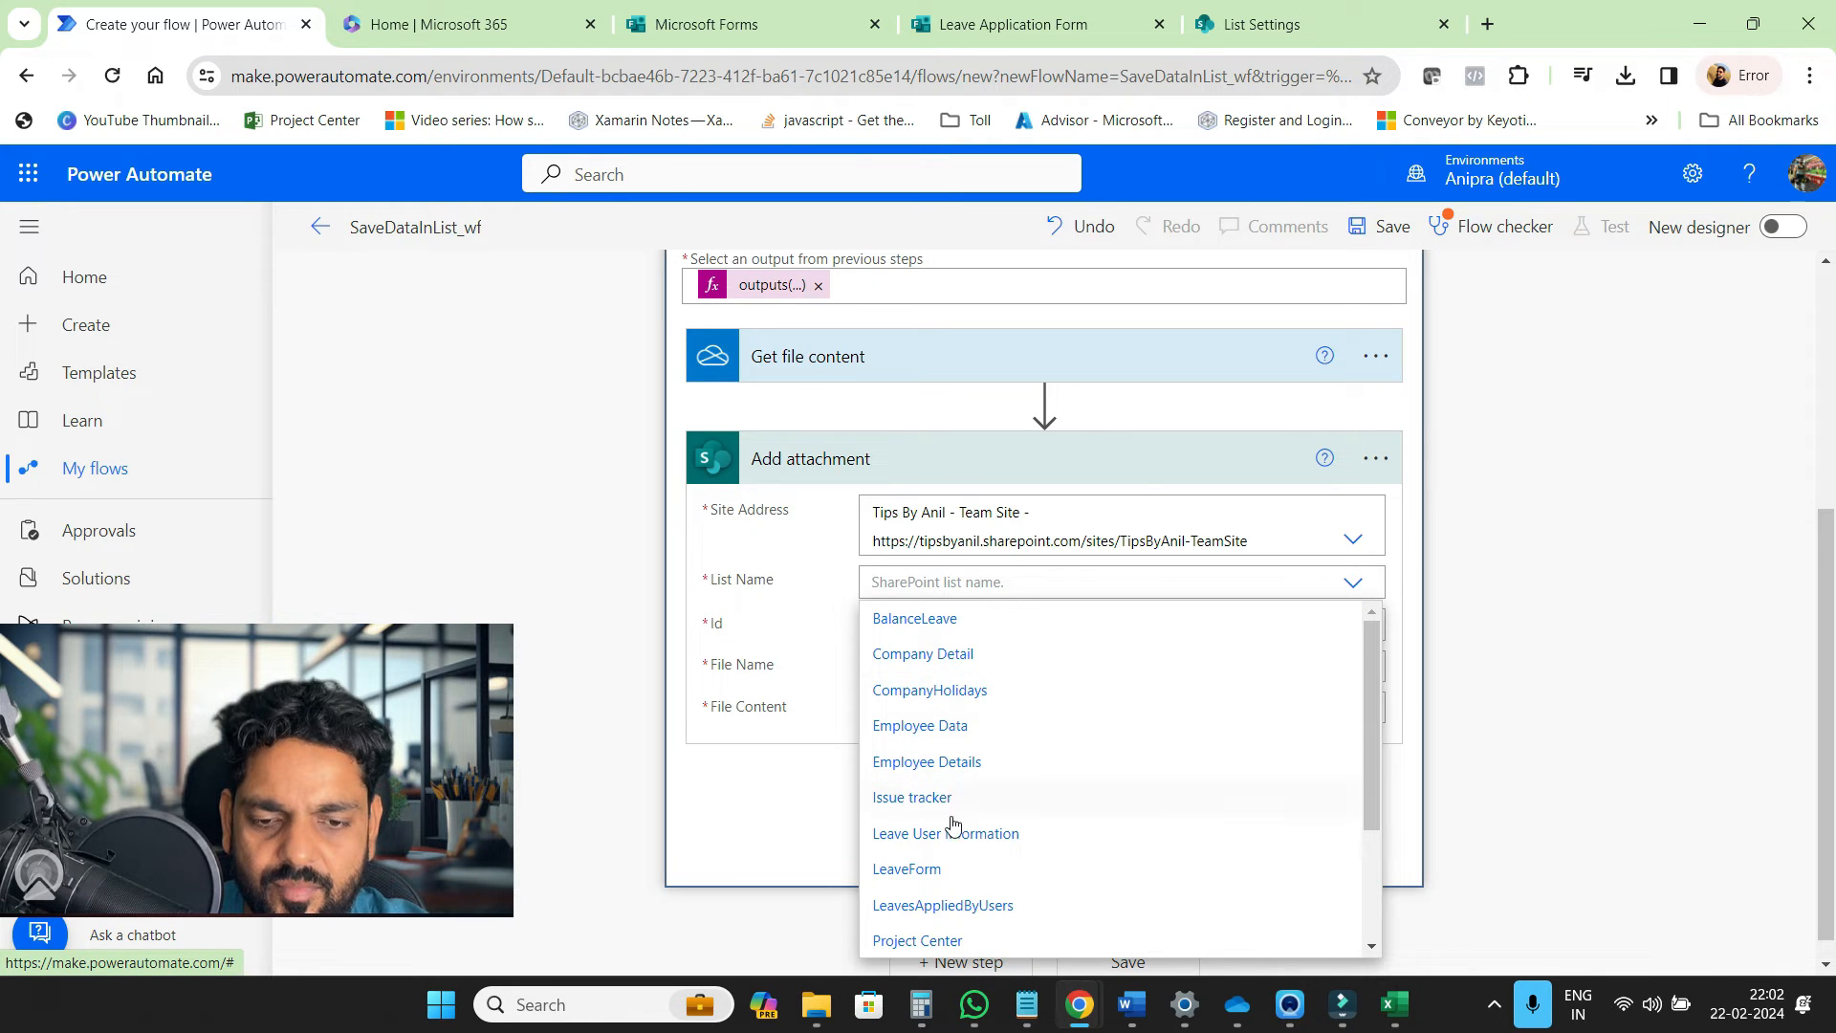
left_click(954, 872)
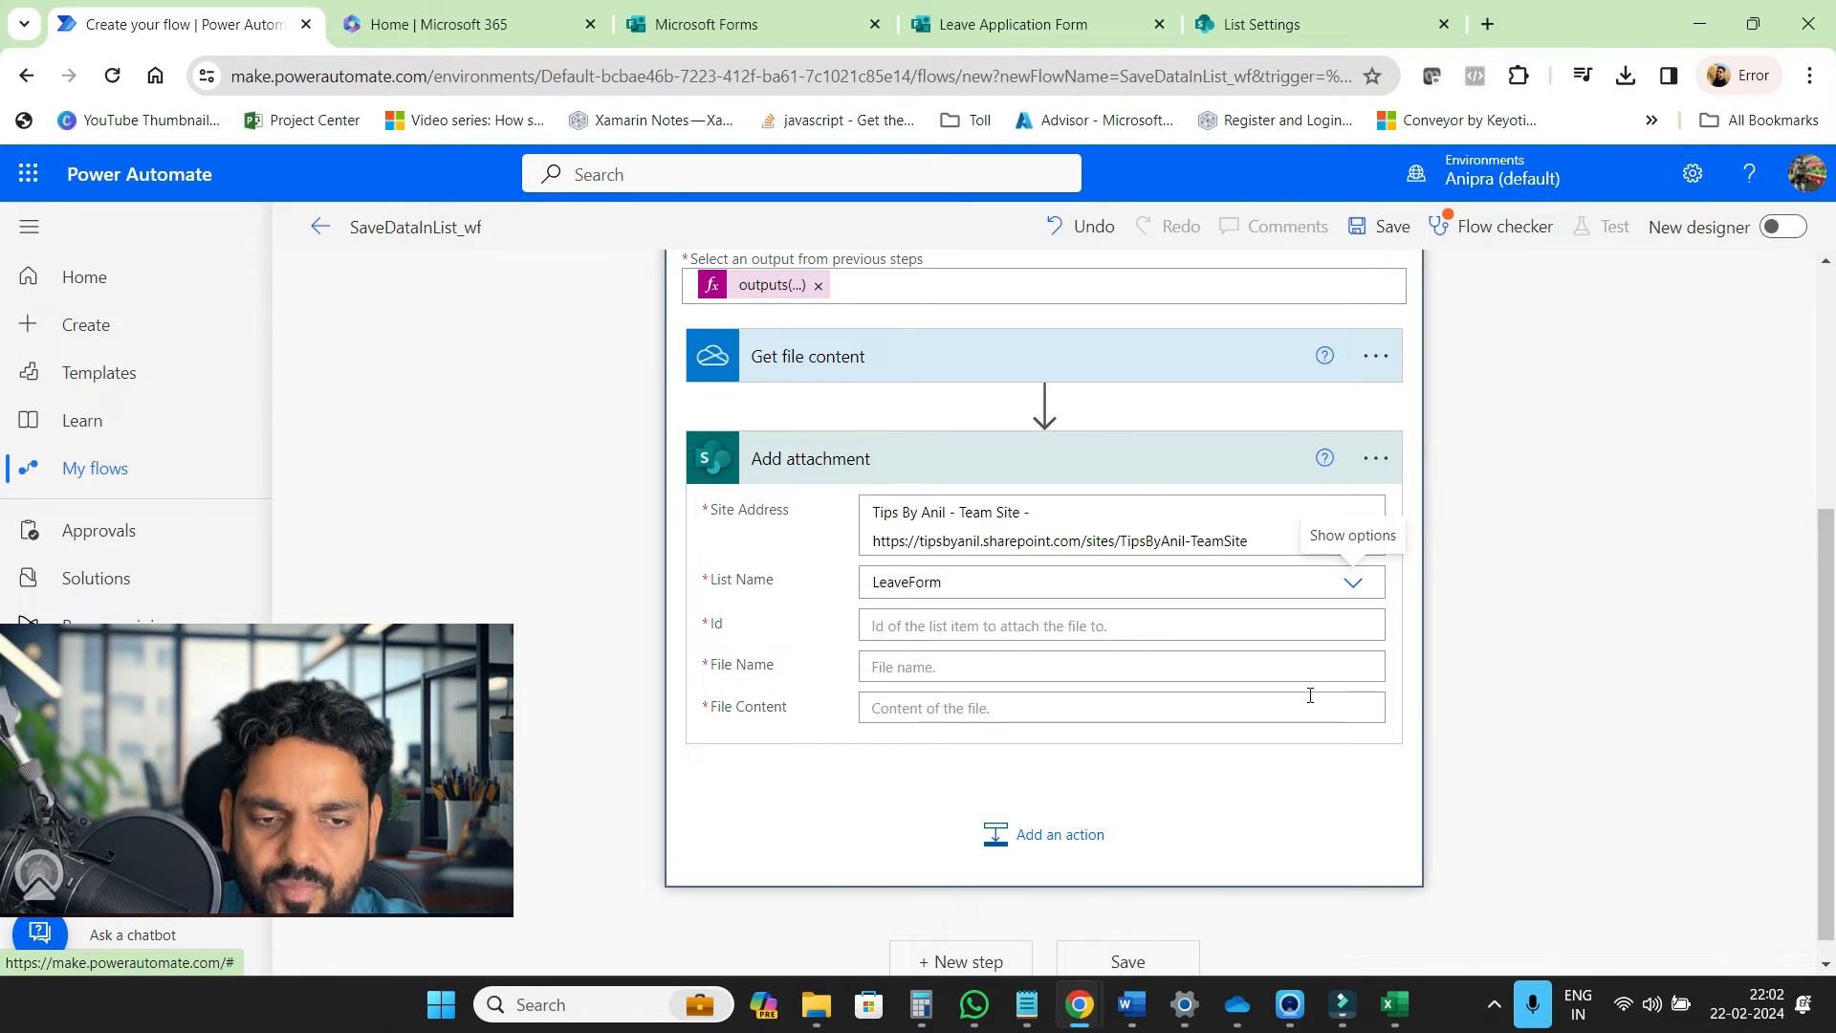
left_click(1328, 626)
scroll(1520, 669, "down", 2)
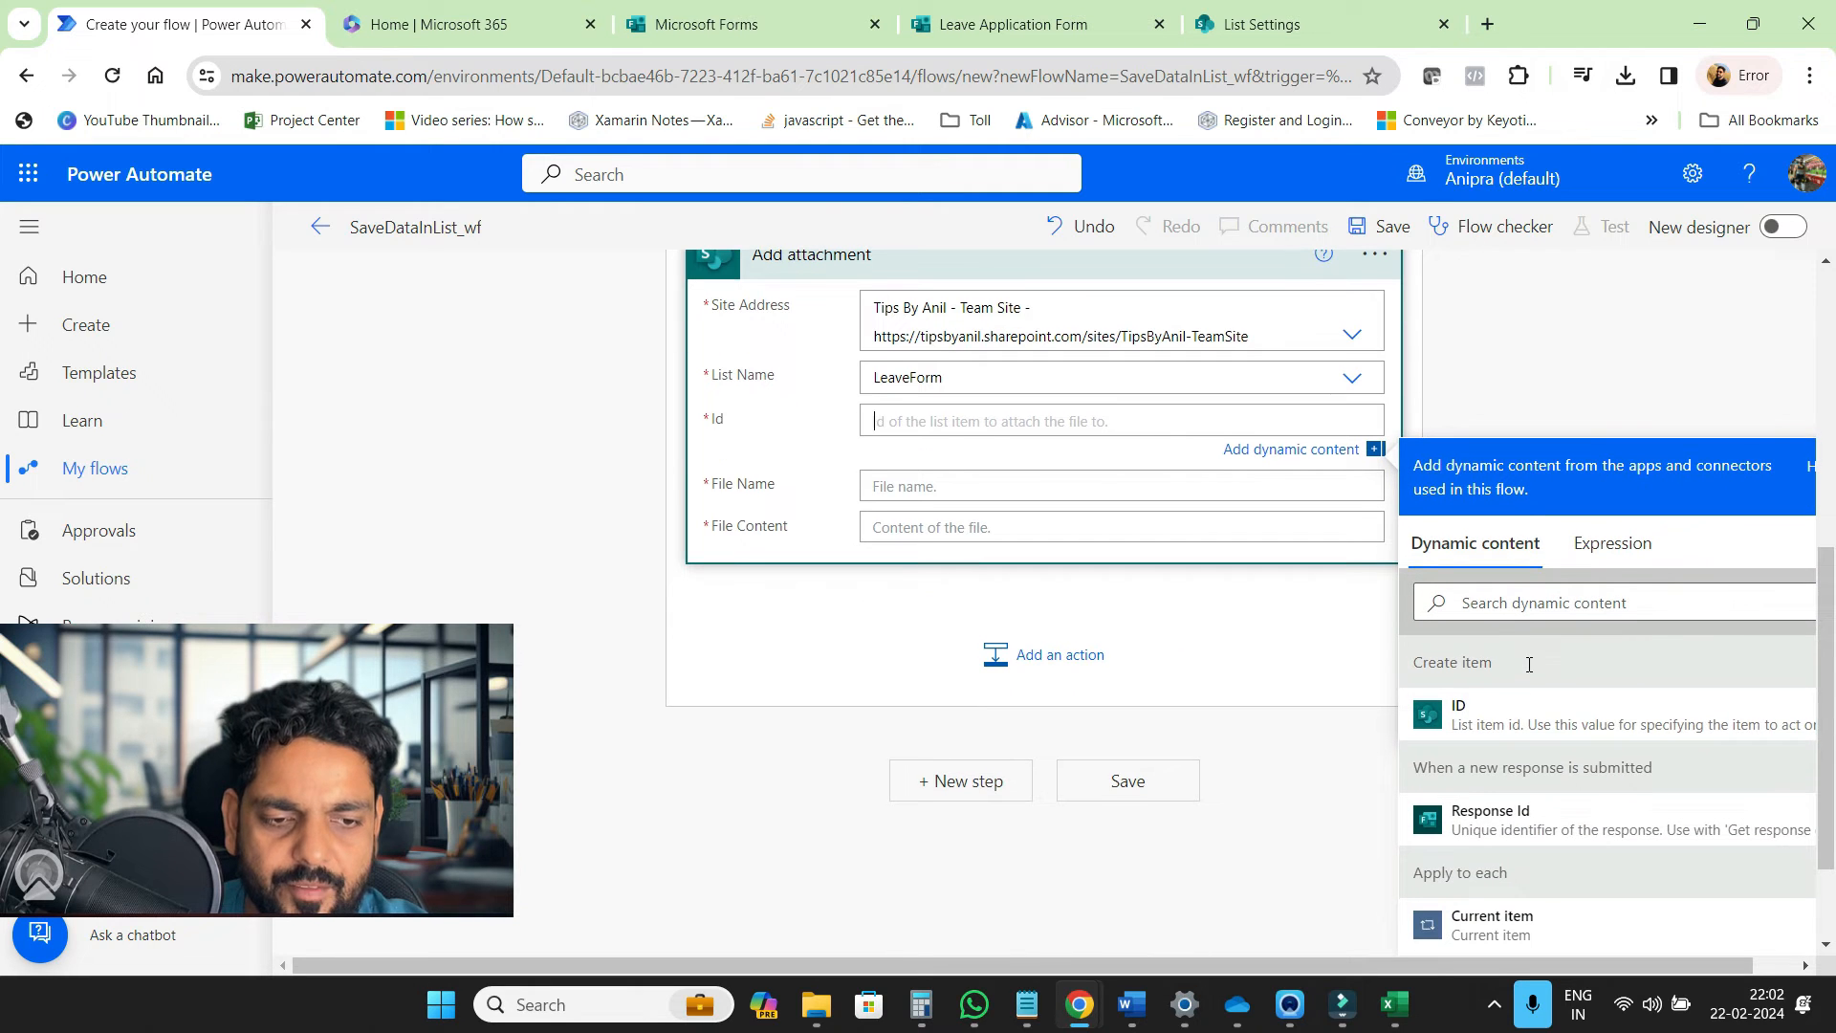
Map Id to Create item's ID, File Name to item()?['name'], and File Content to File content
left_click(1518, 722)
left_click(973, 493)
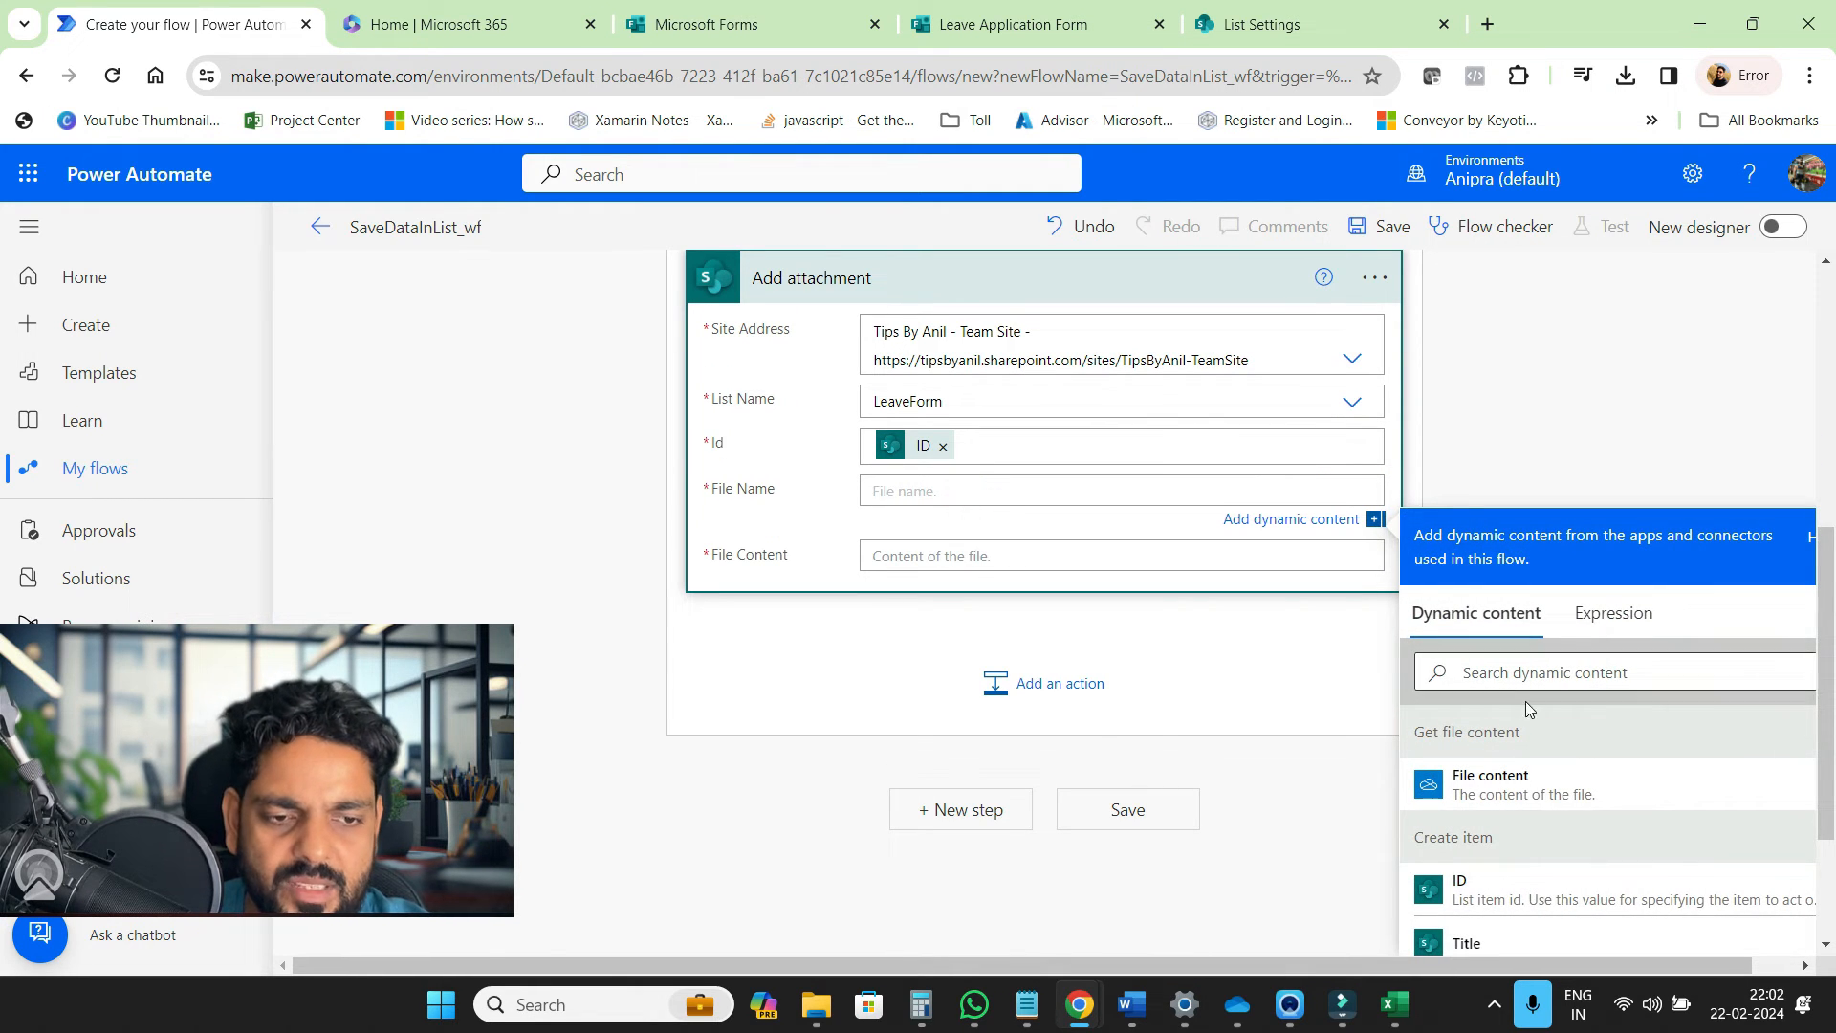
left_click(1606, 619)
left_click(1517, 692)
type("item()")
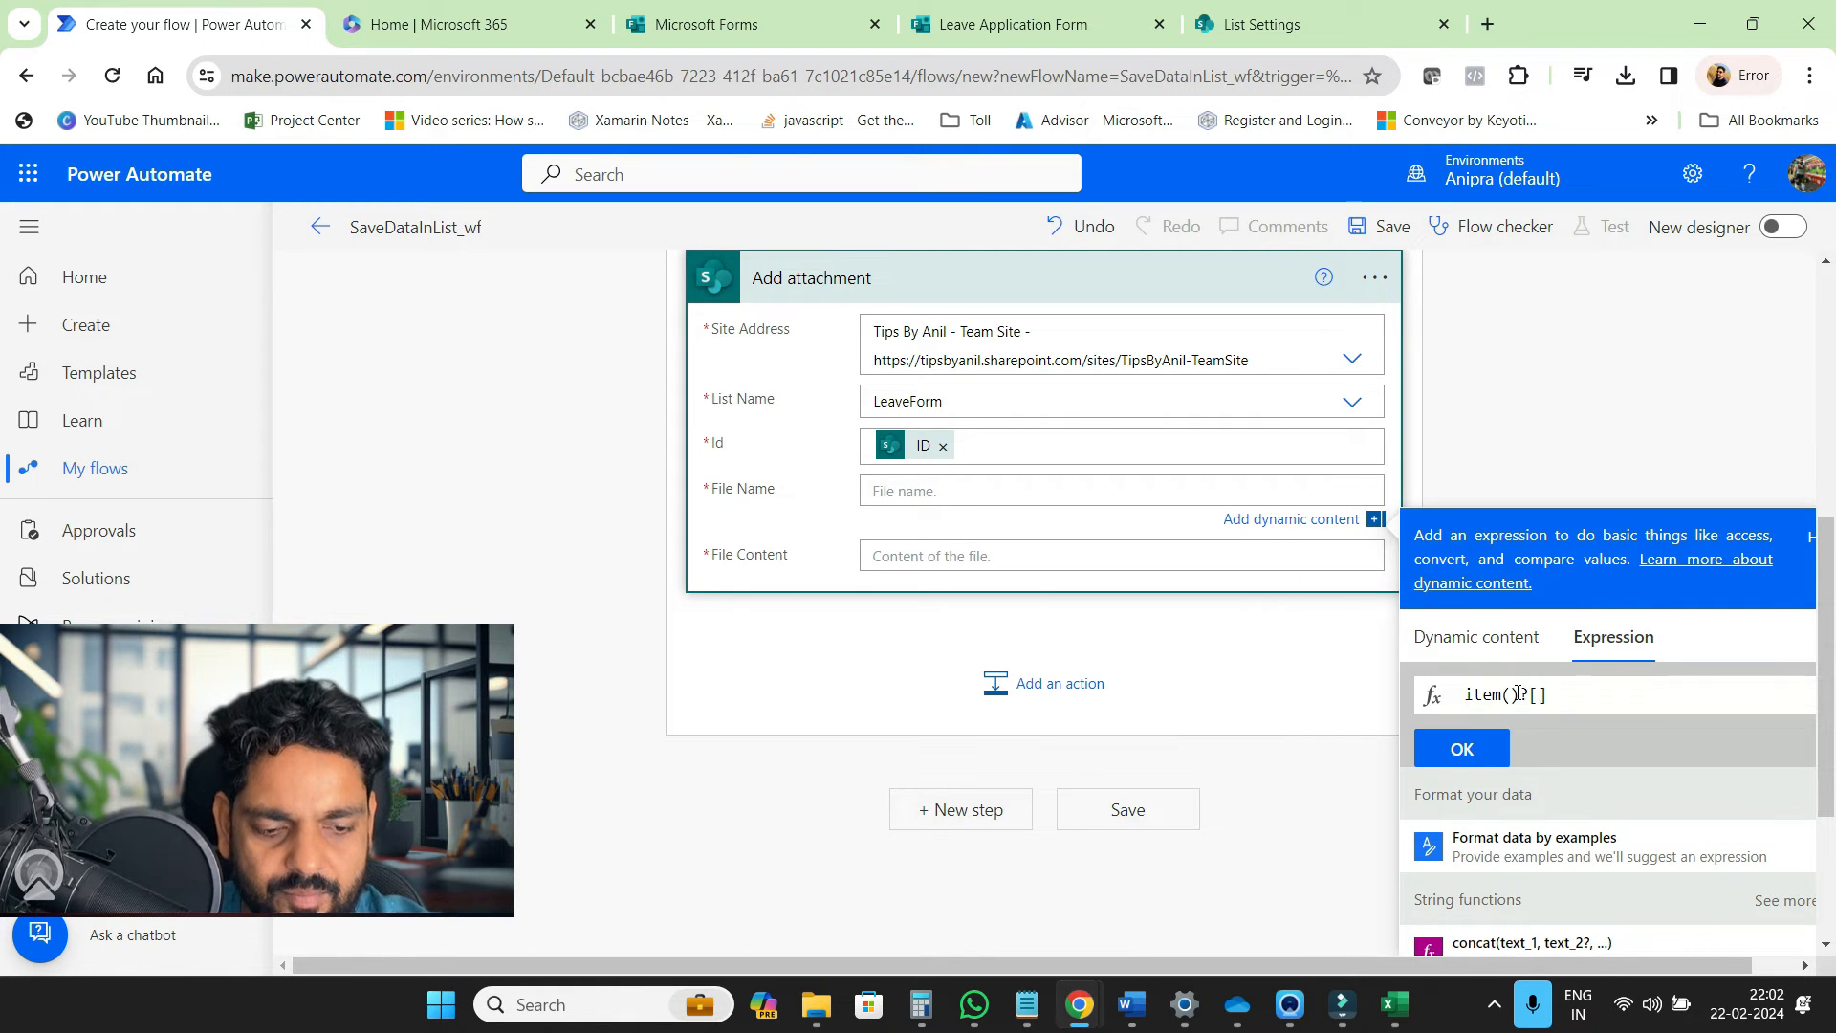
type("?['name")
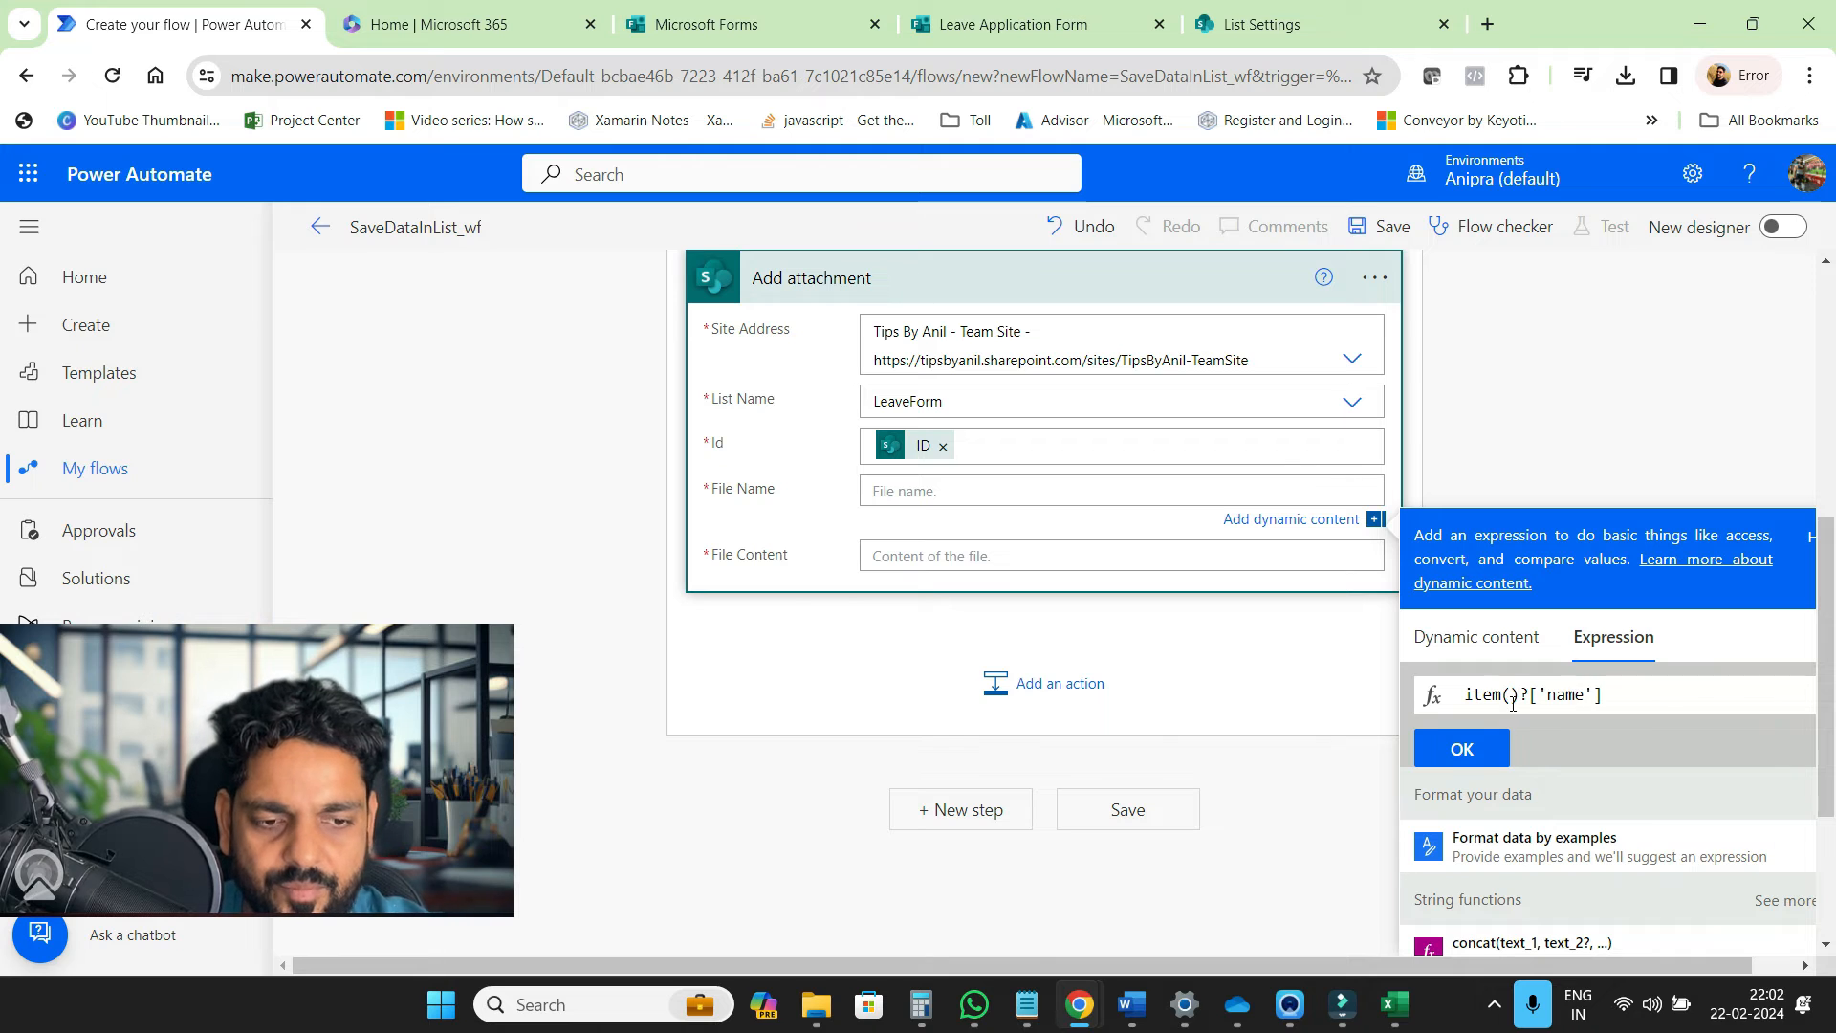
left_click(1460, 748)
left_click(994, 557)
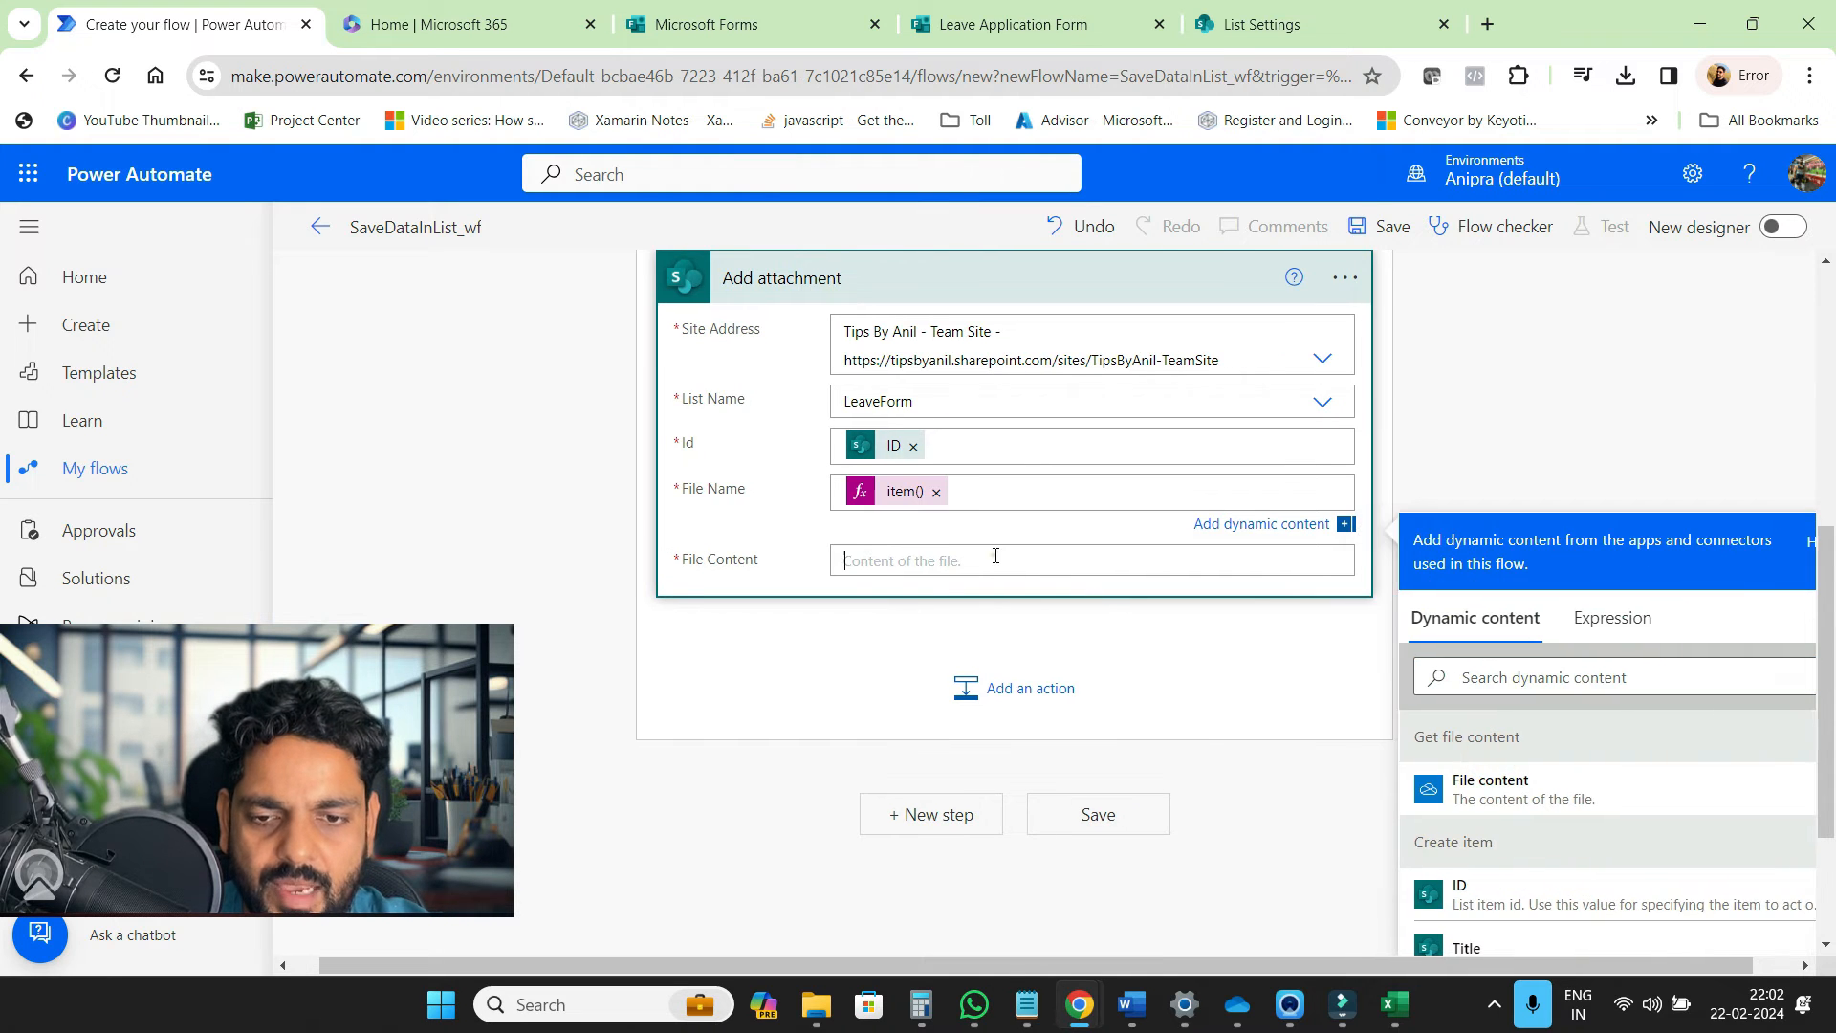
left_click(1525, 867)
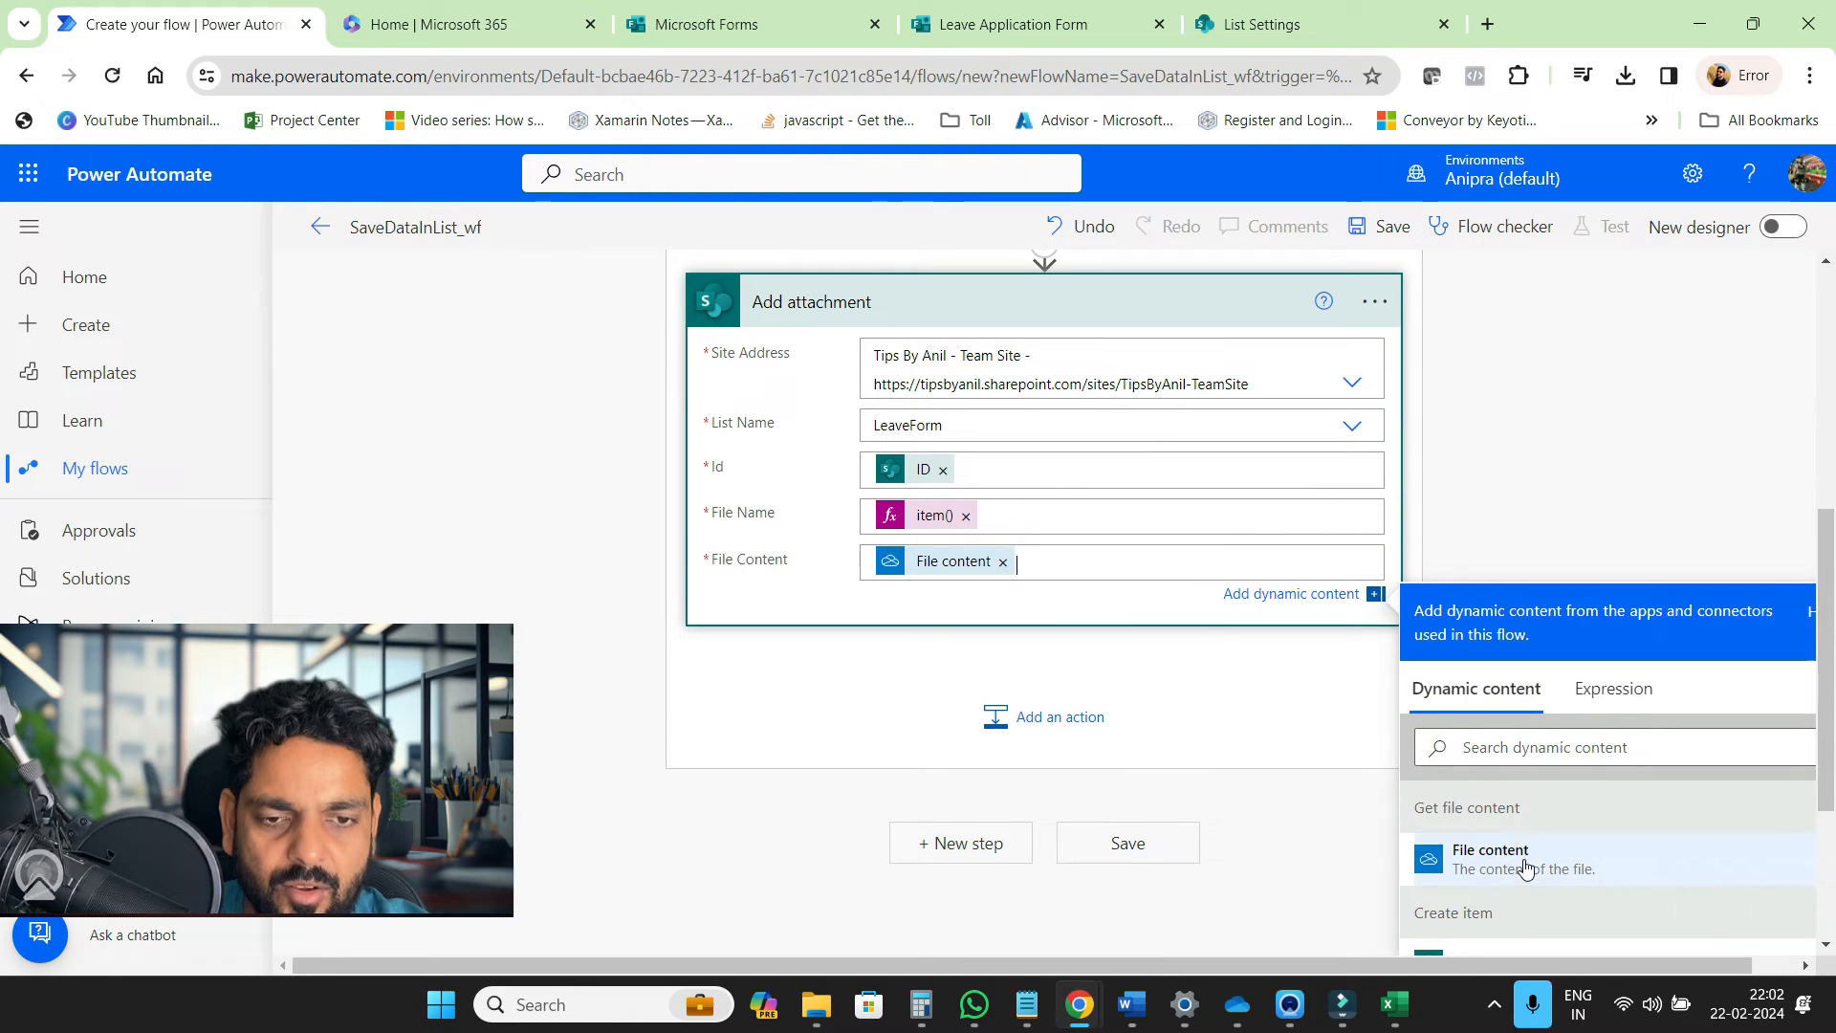
scroll(812, 744, "up", 3)
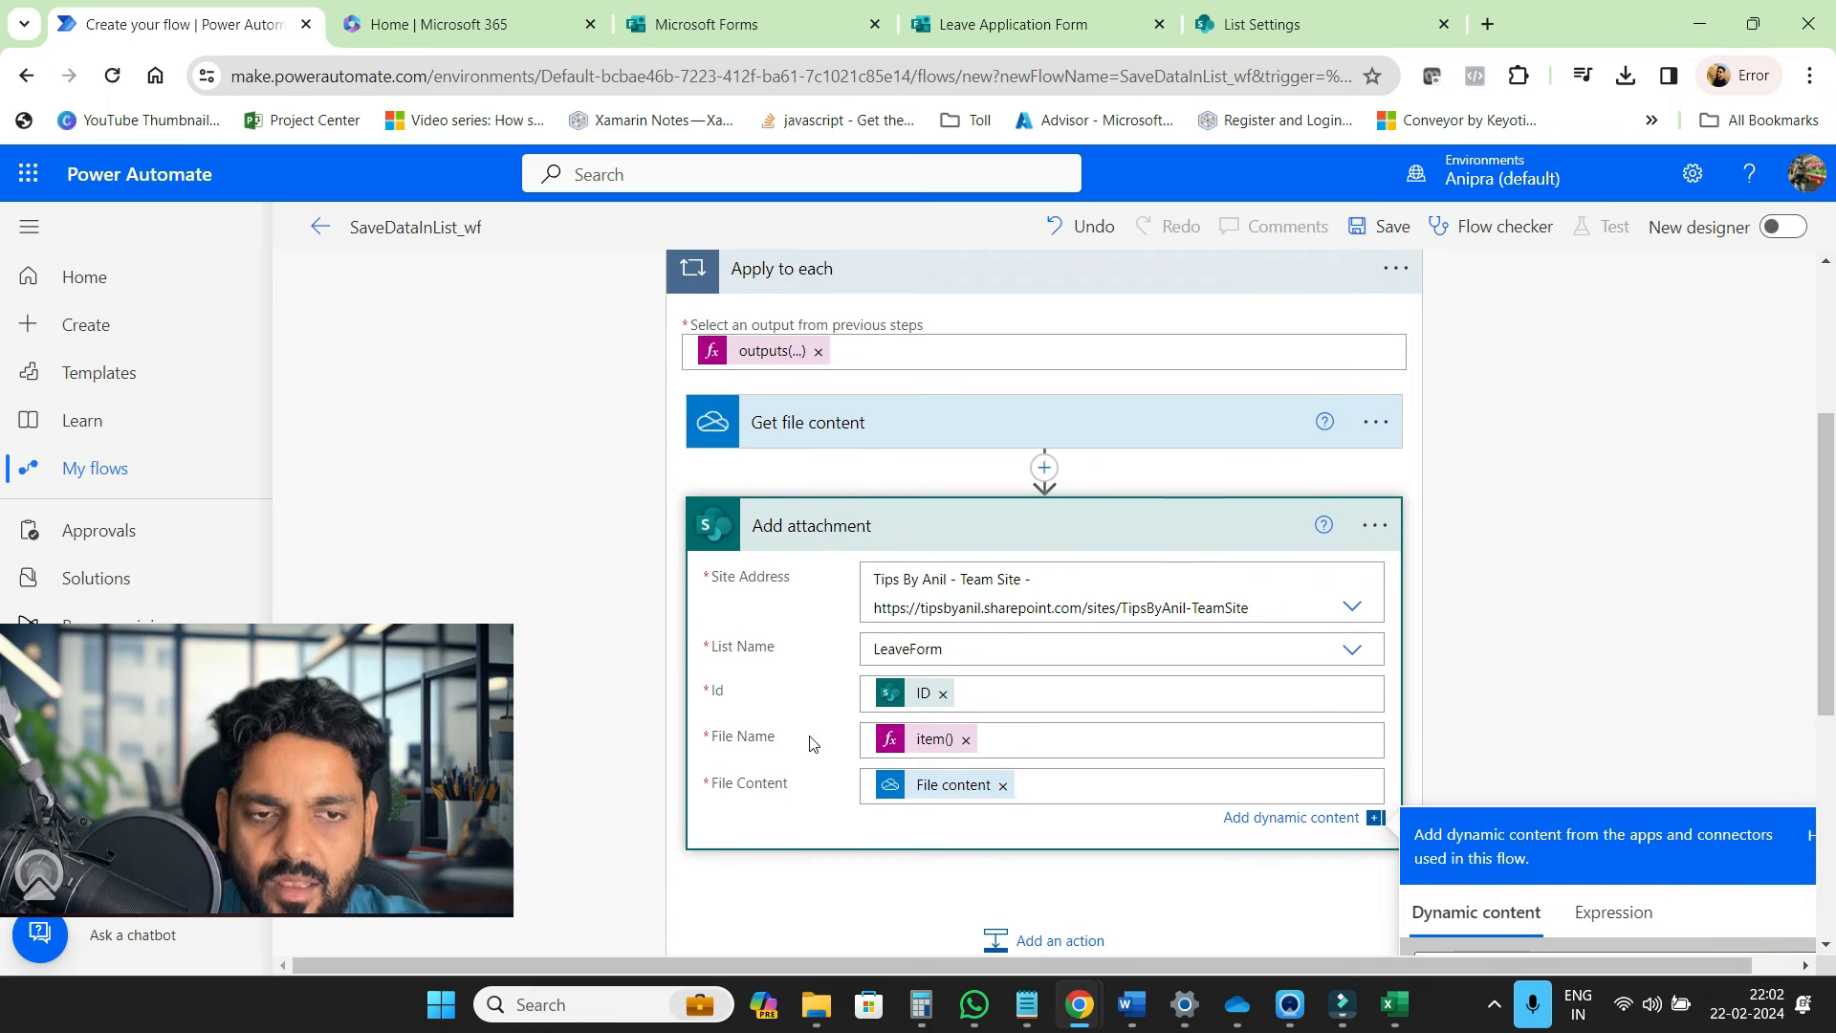
left_click(1389, 240)
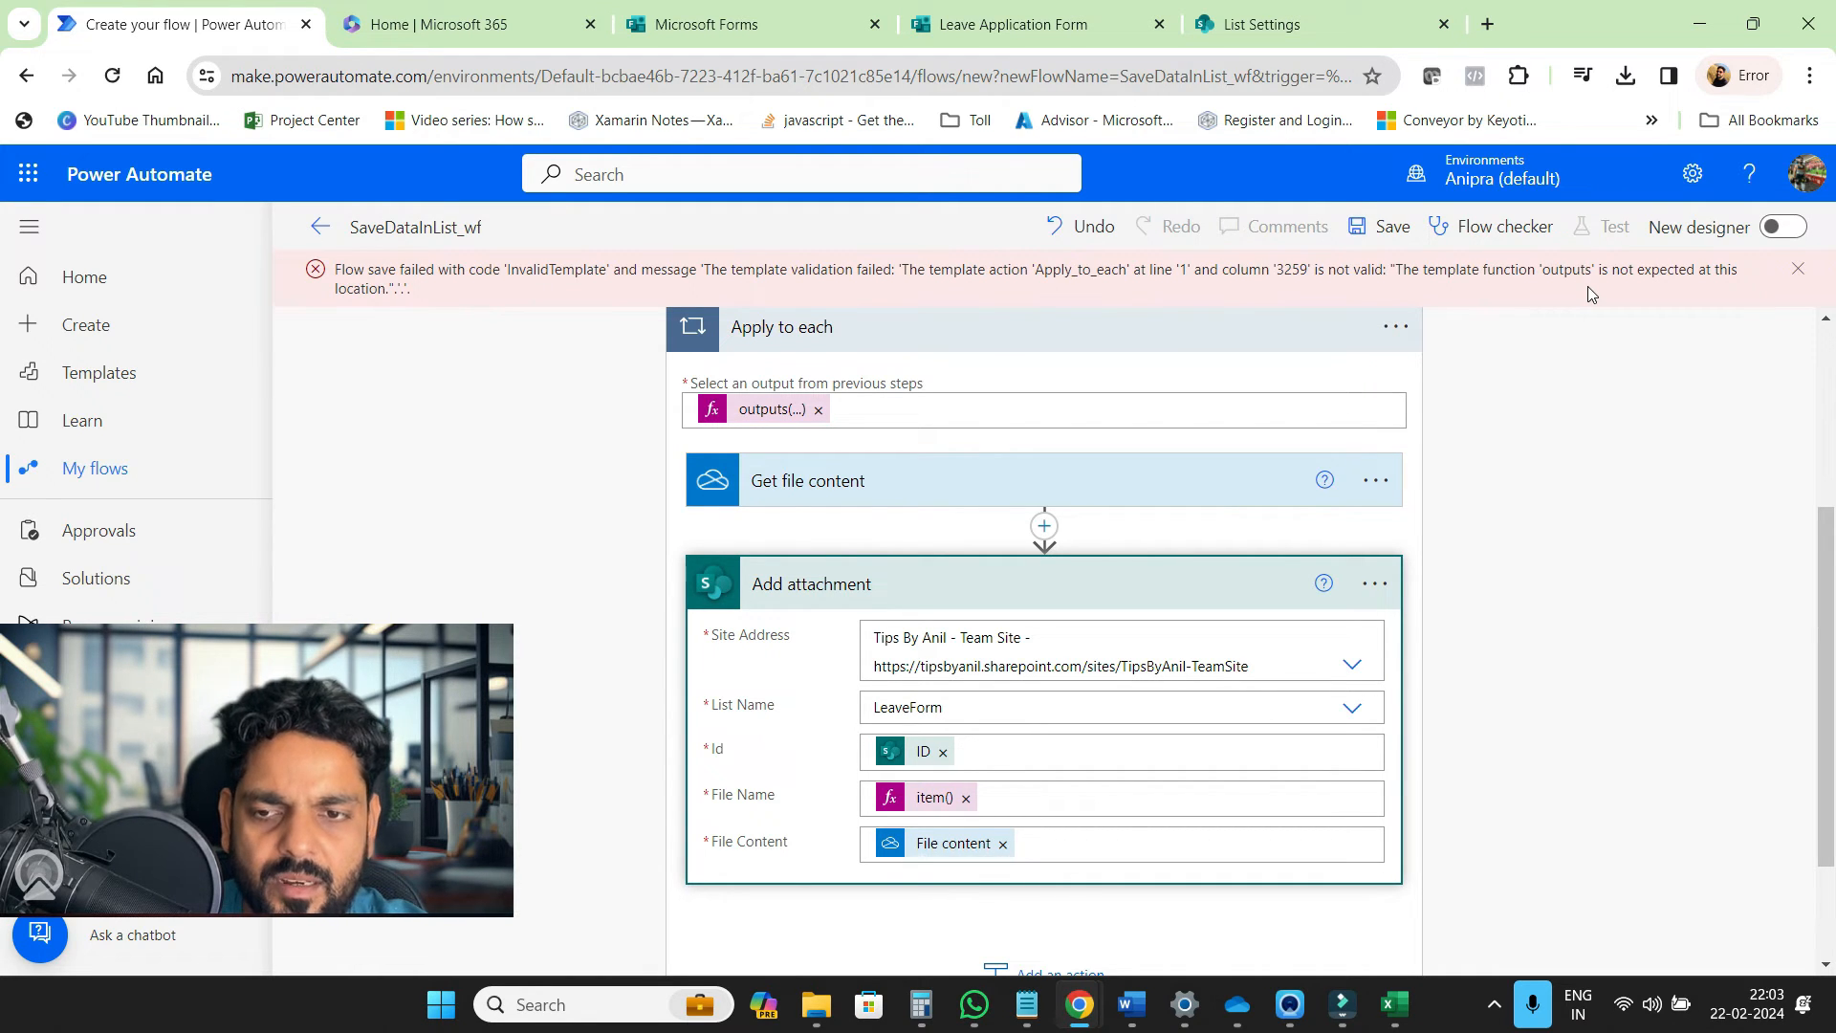
scroll(1554, 513, "up", 2)
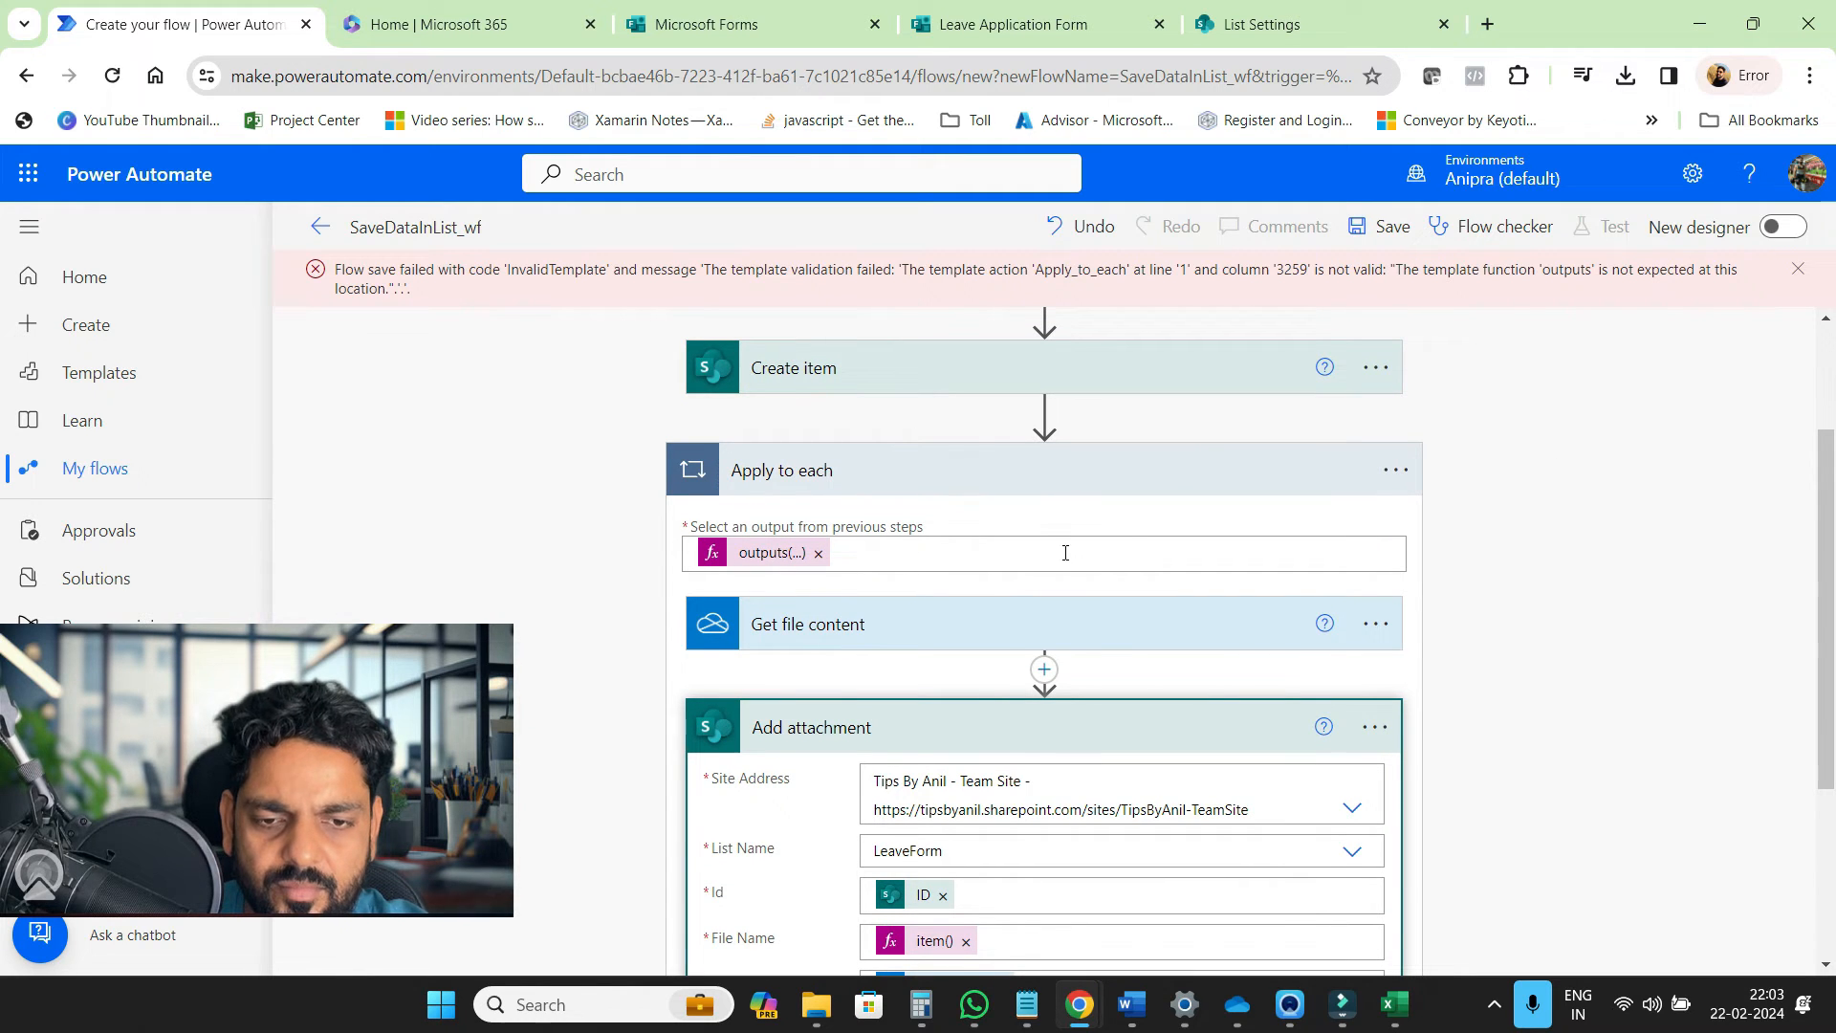
Clear the failing loop input and build json(...) around the 'Upload relevant documents here' answer
left_click(819, 554)
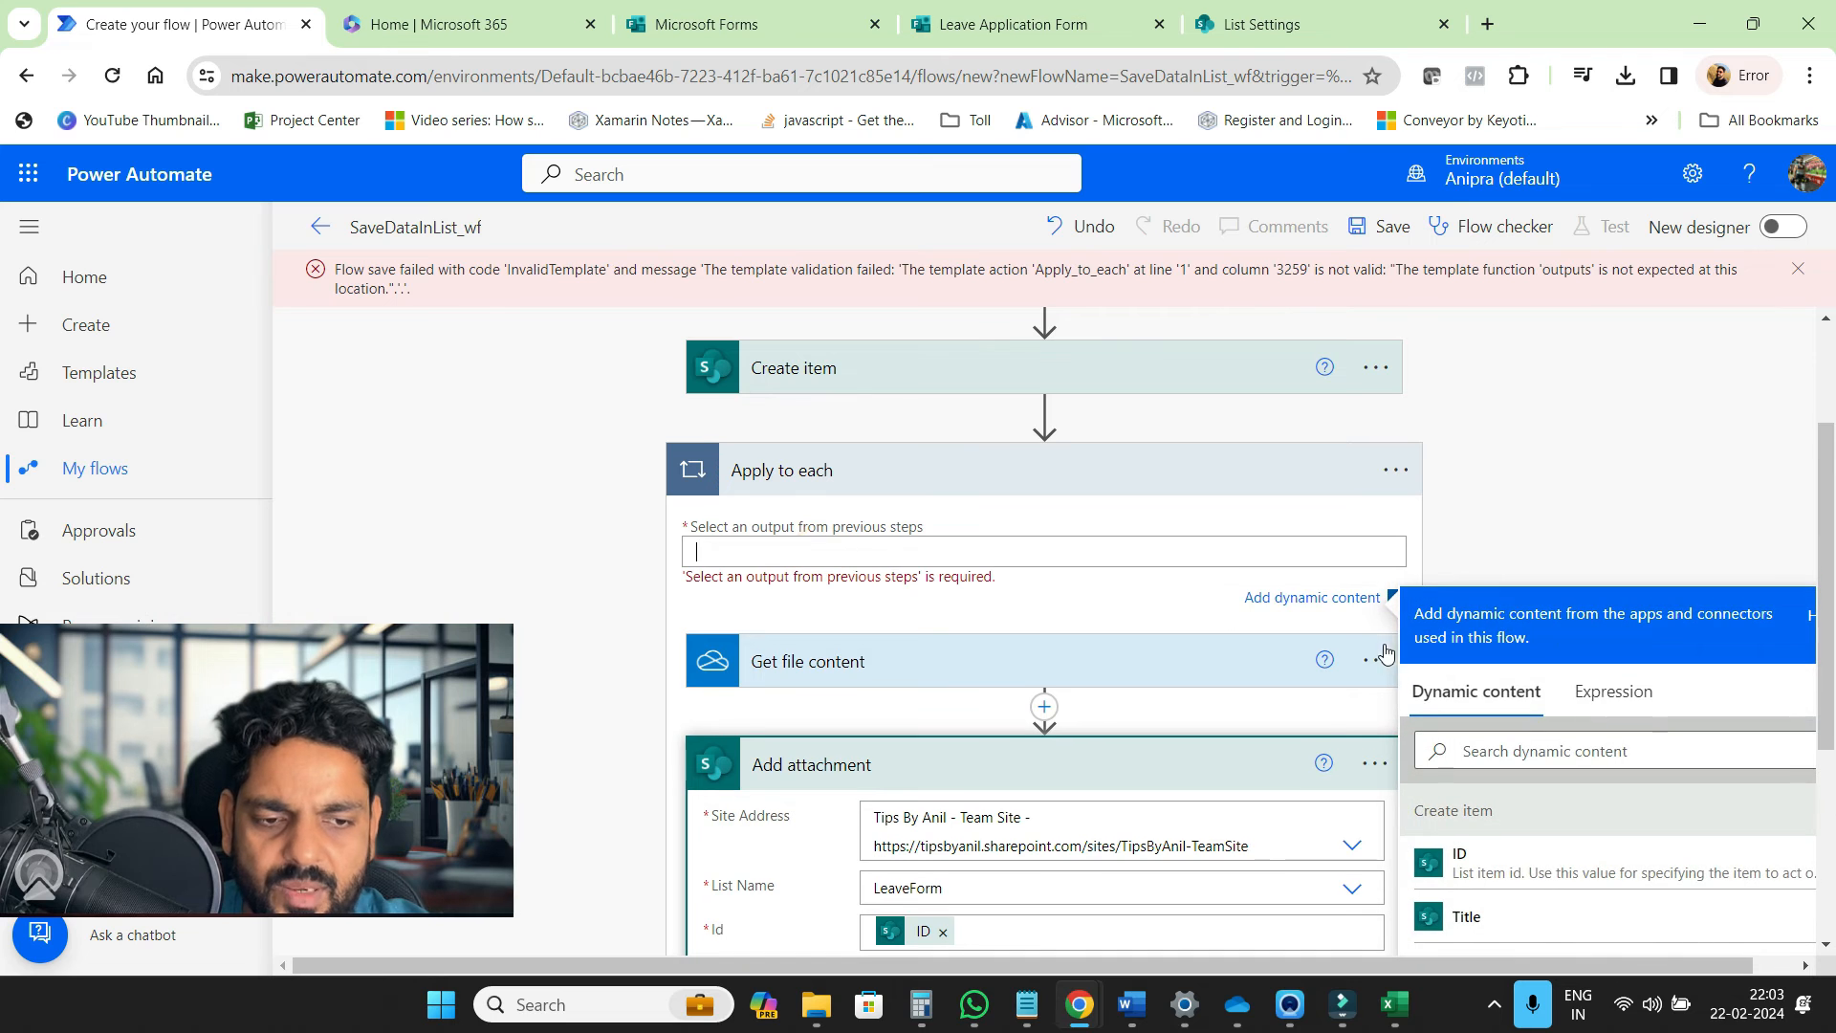
left_click(1584, 697)
scroll(1547, 744, "down", 3)
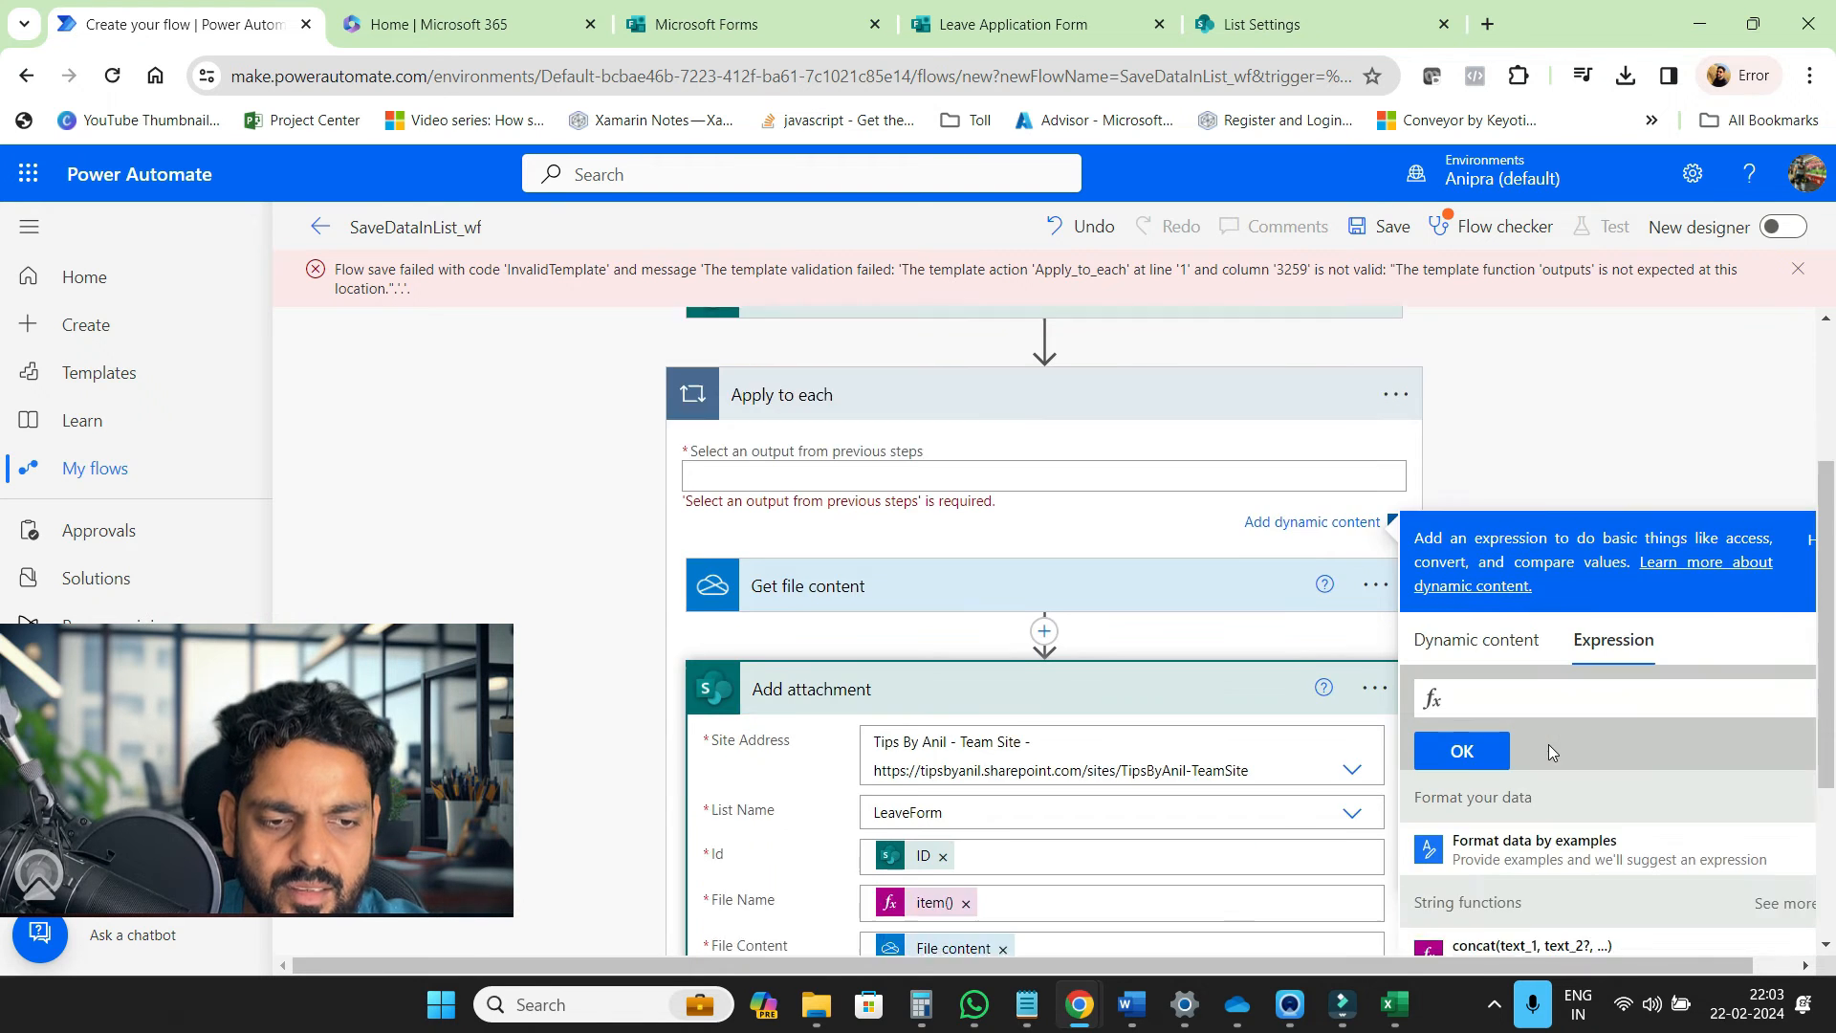
left_click(1465, 525)
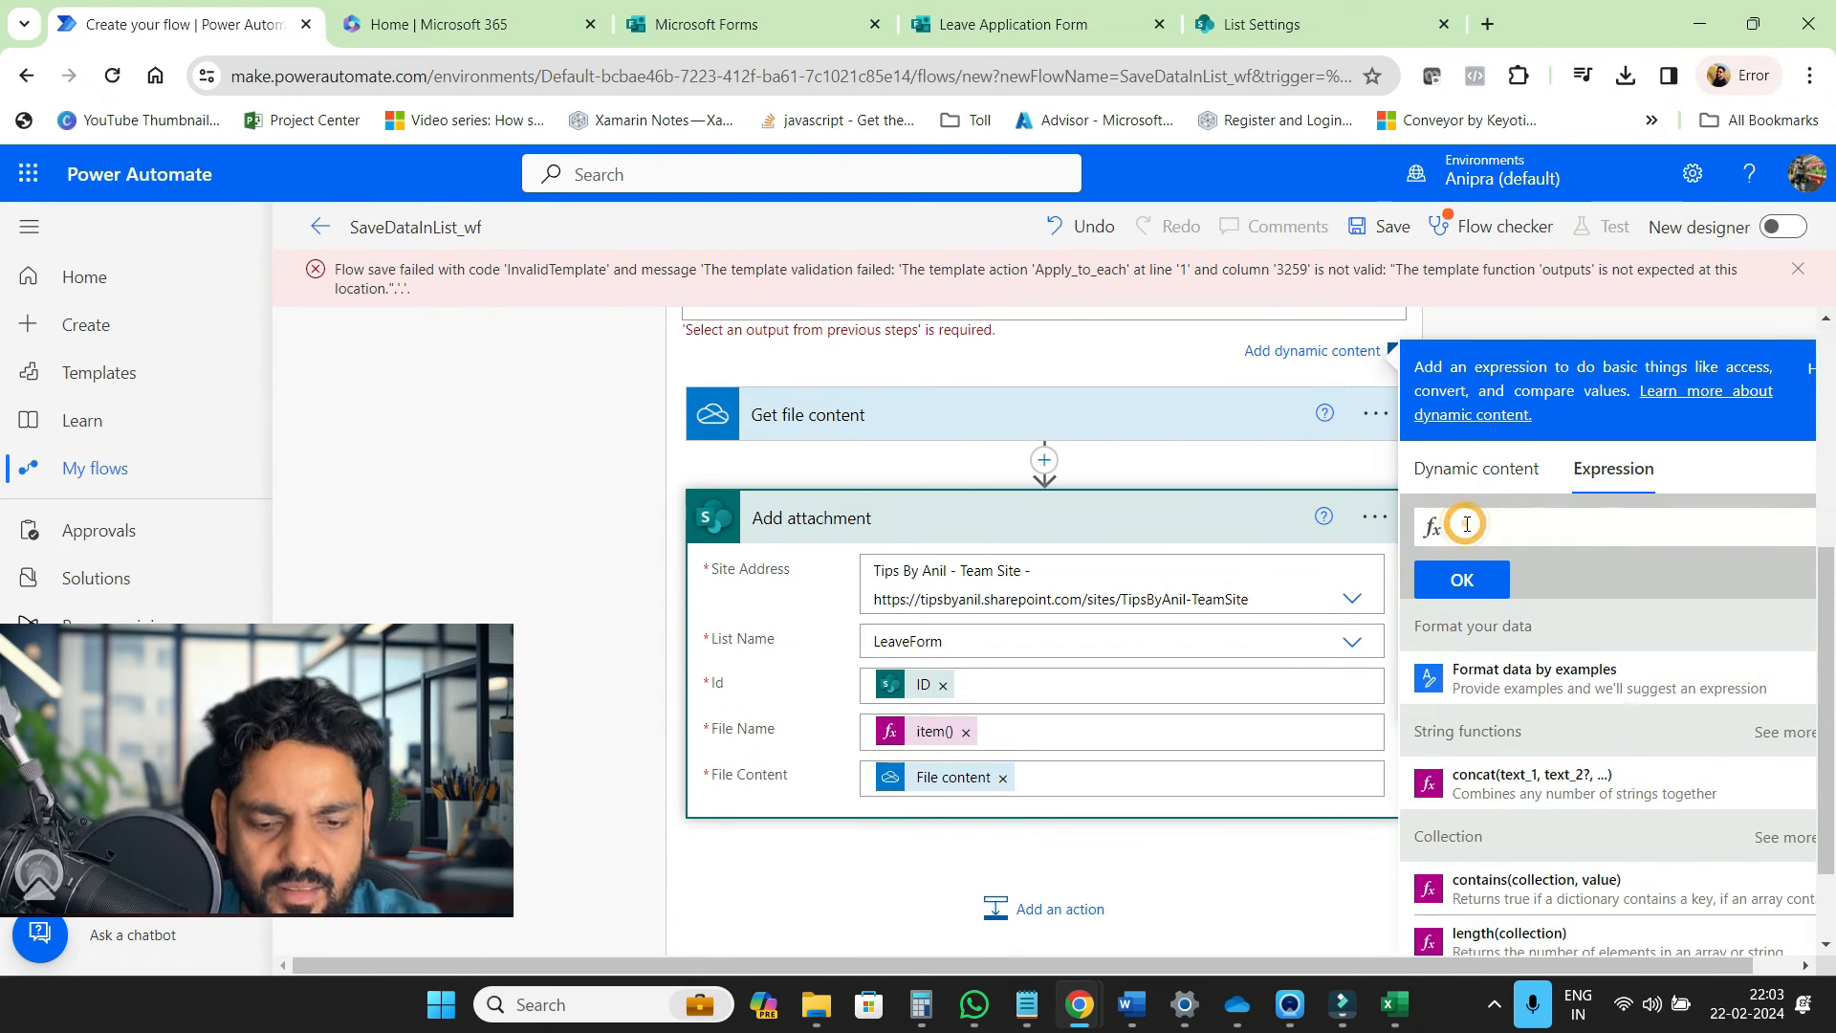
type("json")
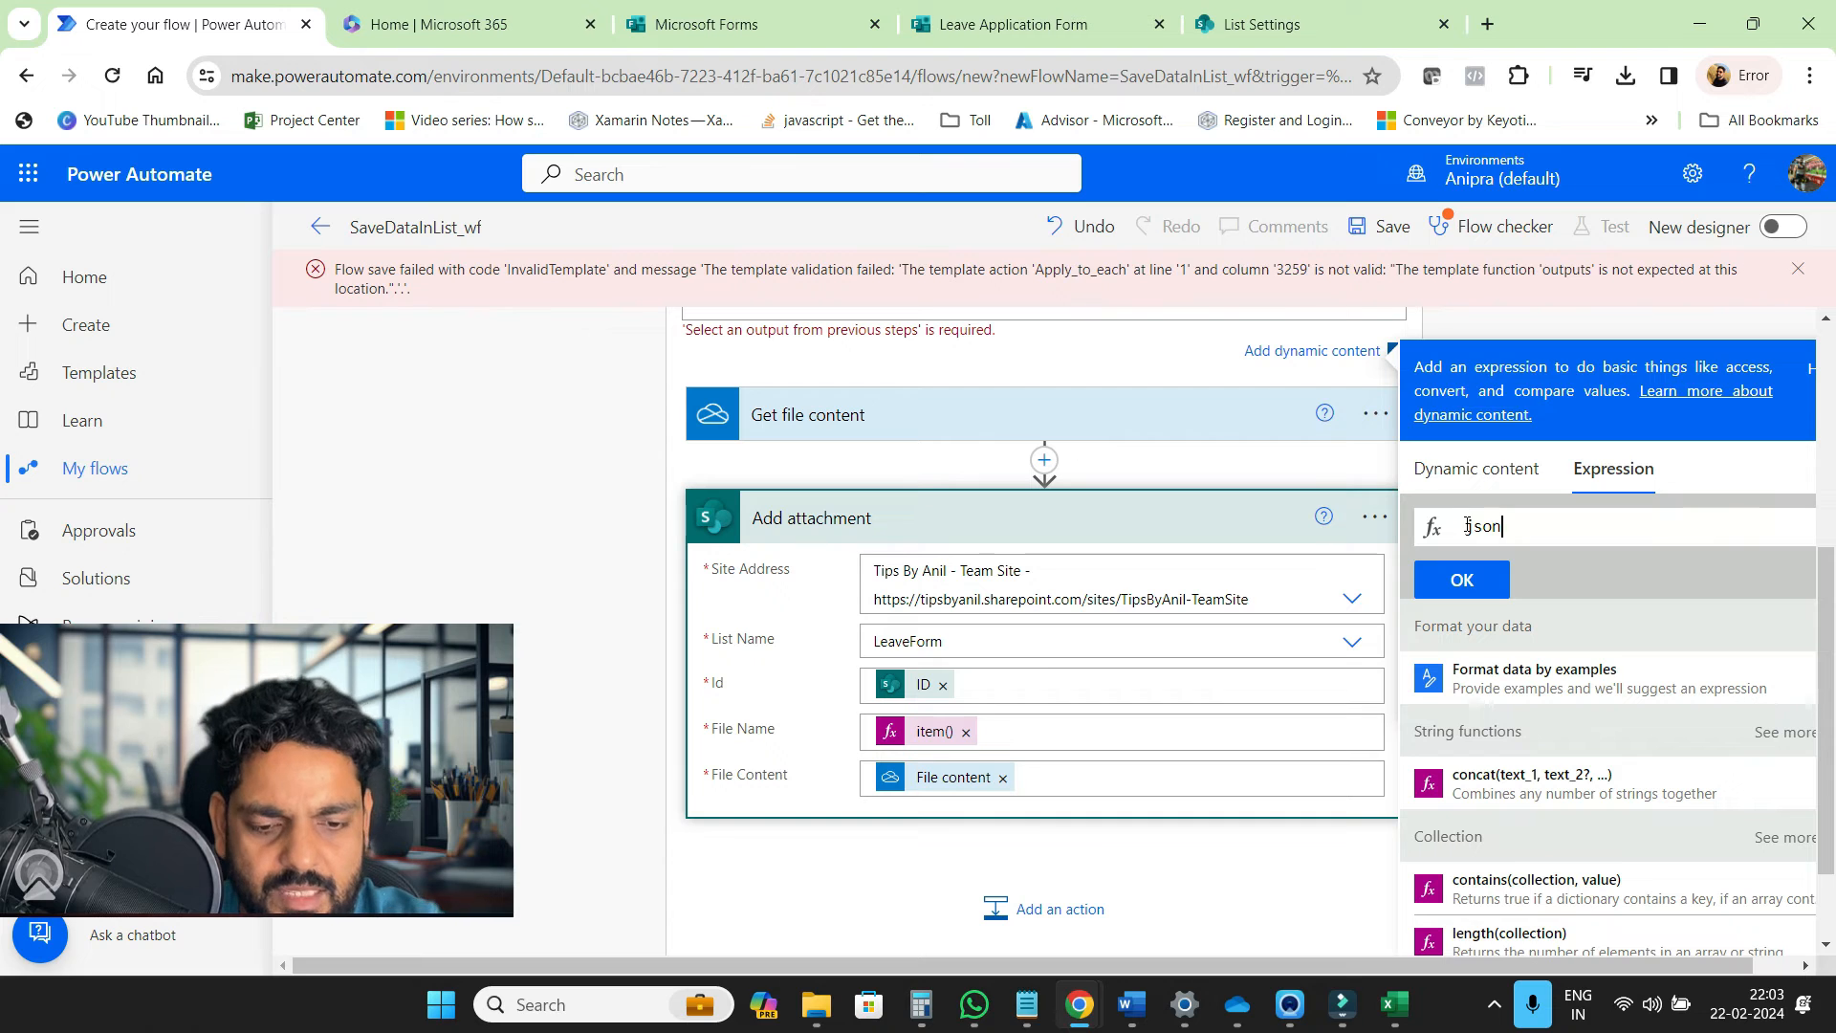
type("(")
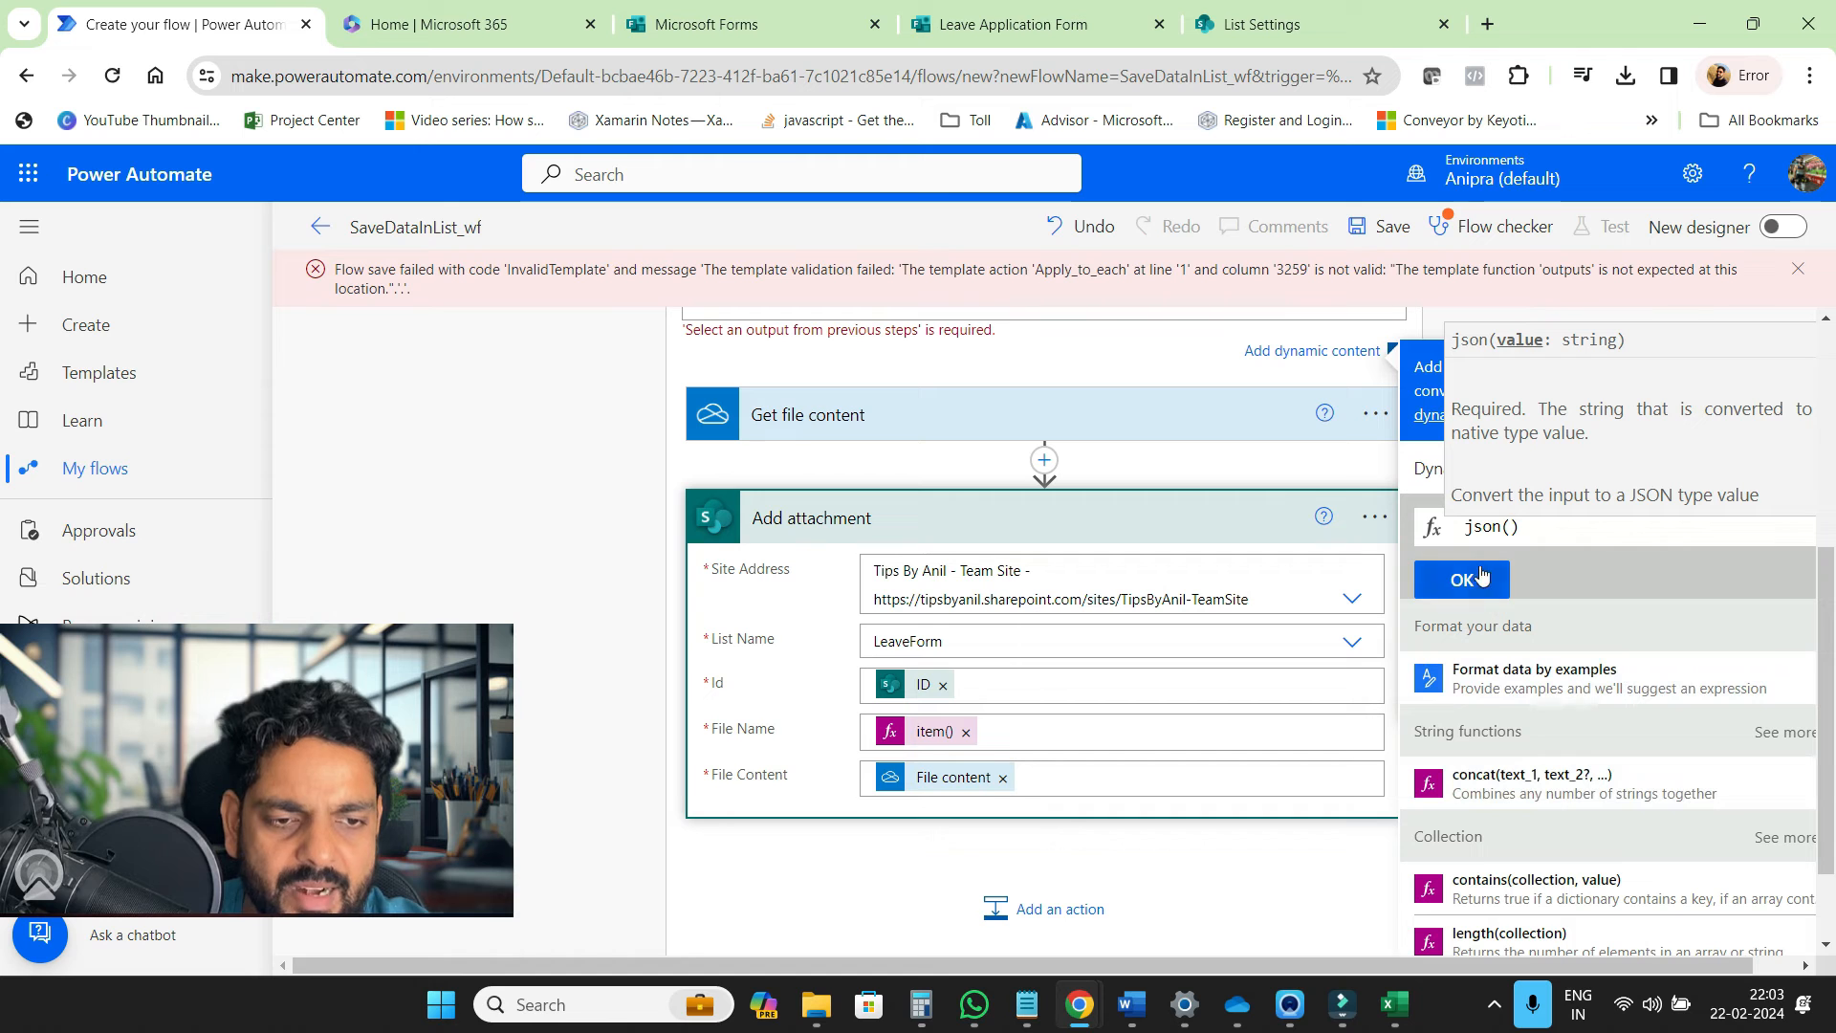
left_click(1429, 468)
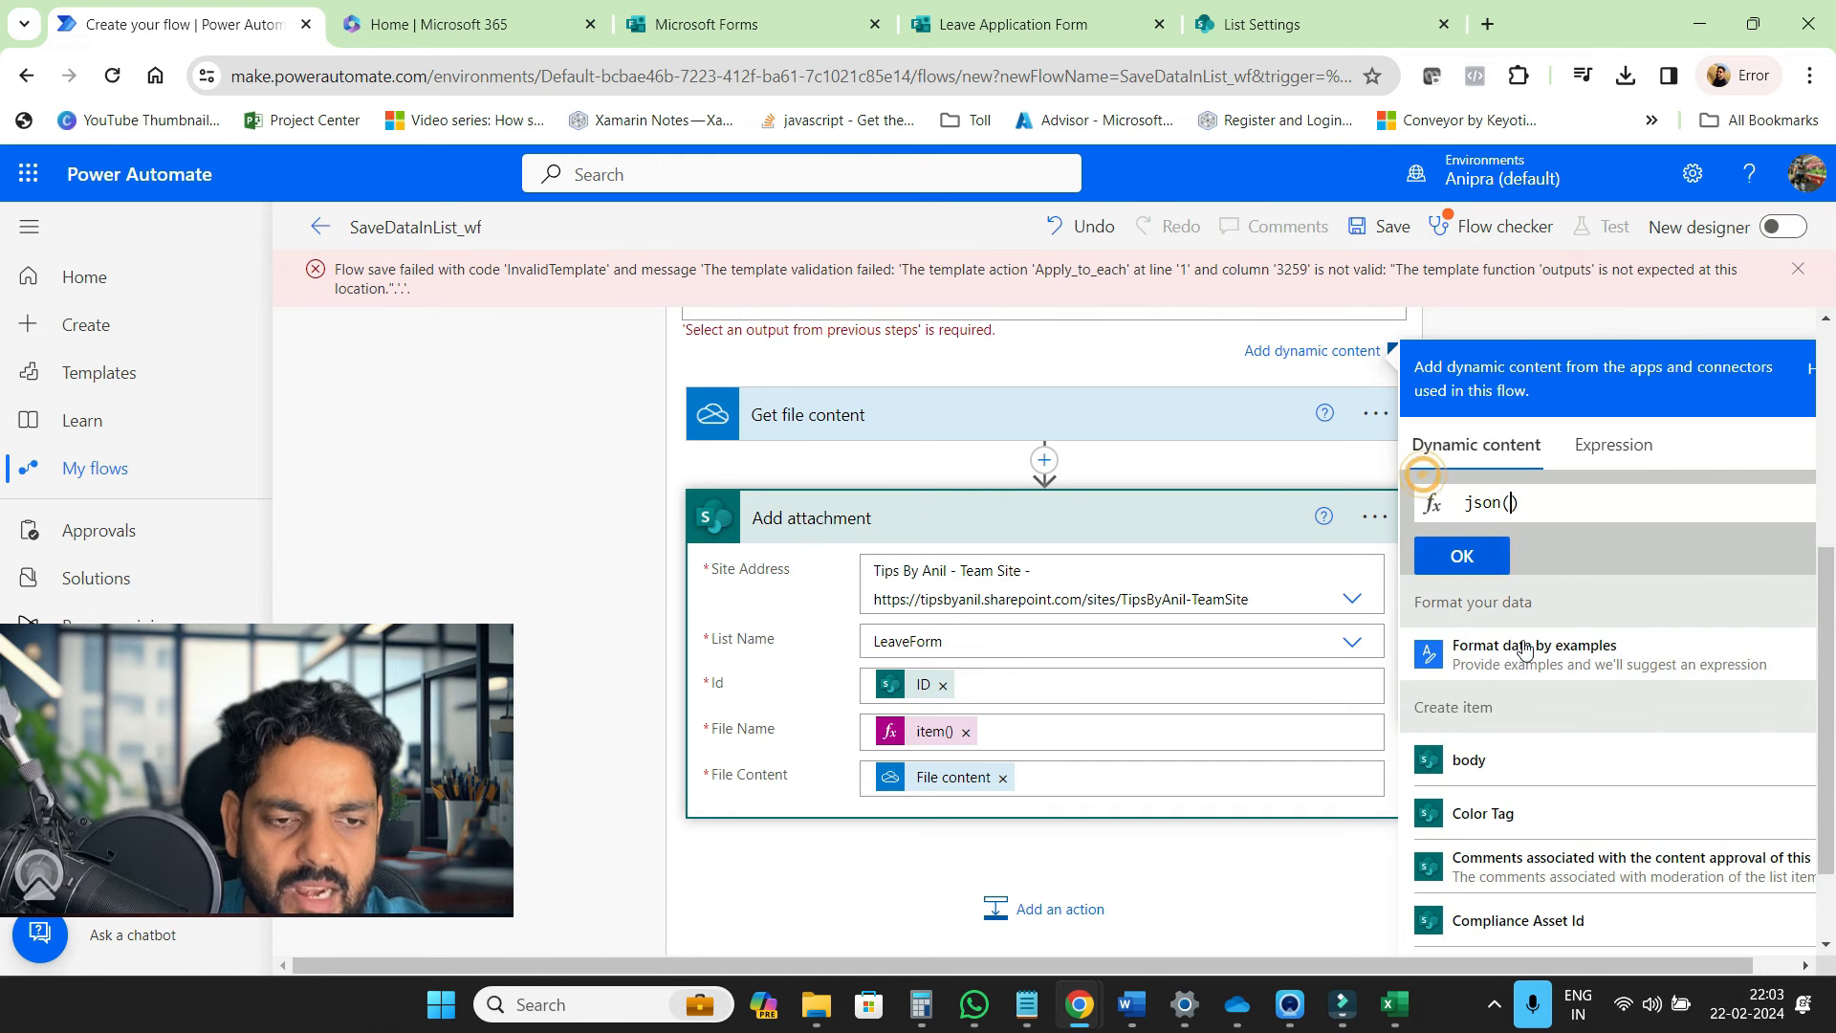
scroll(1568, 772, "down", 3)
scroll(1568, 773, "down", 10)
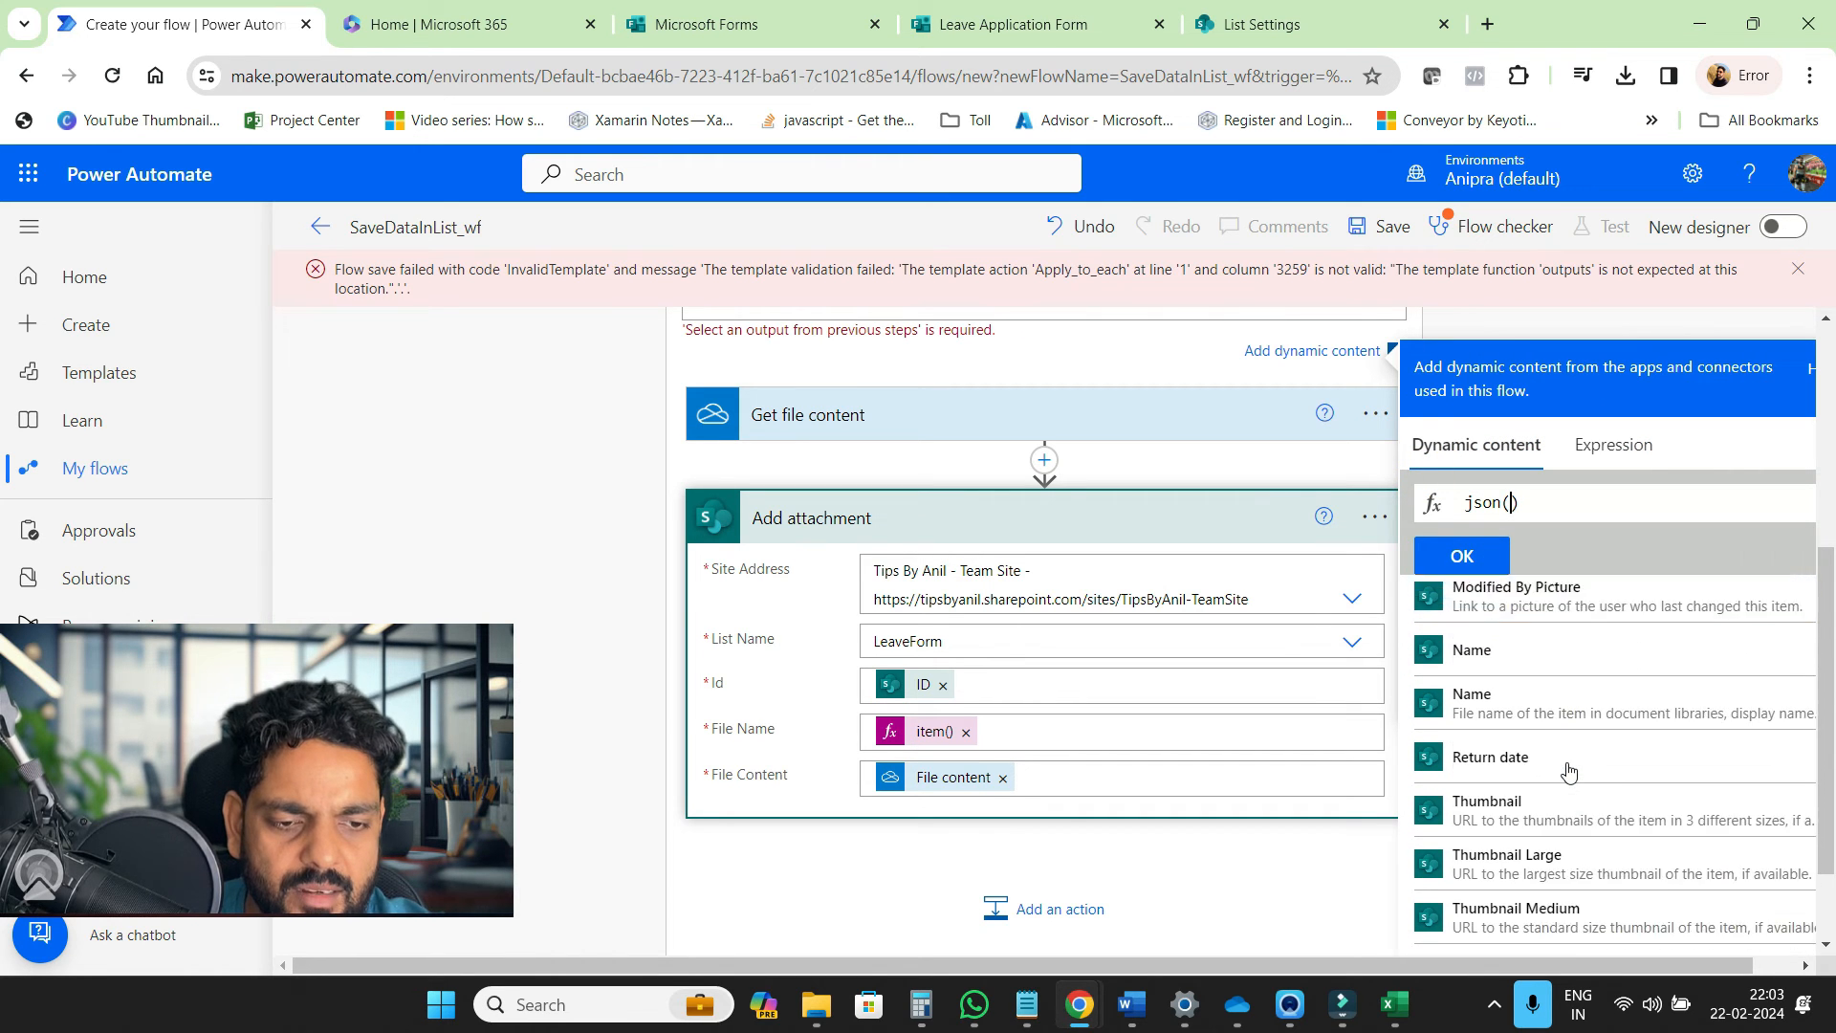
scroll(1568, 772, "down", 10)
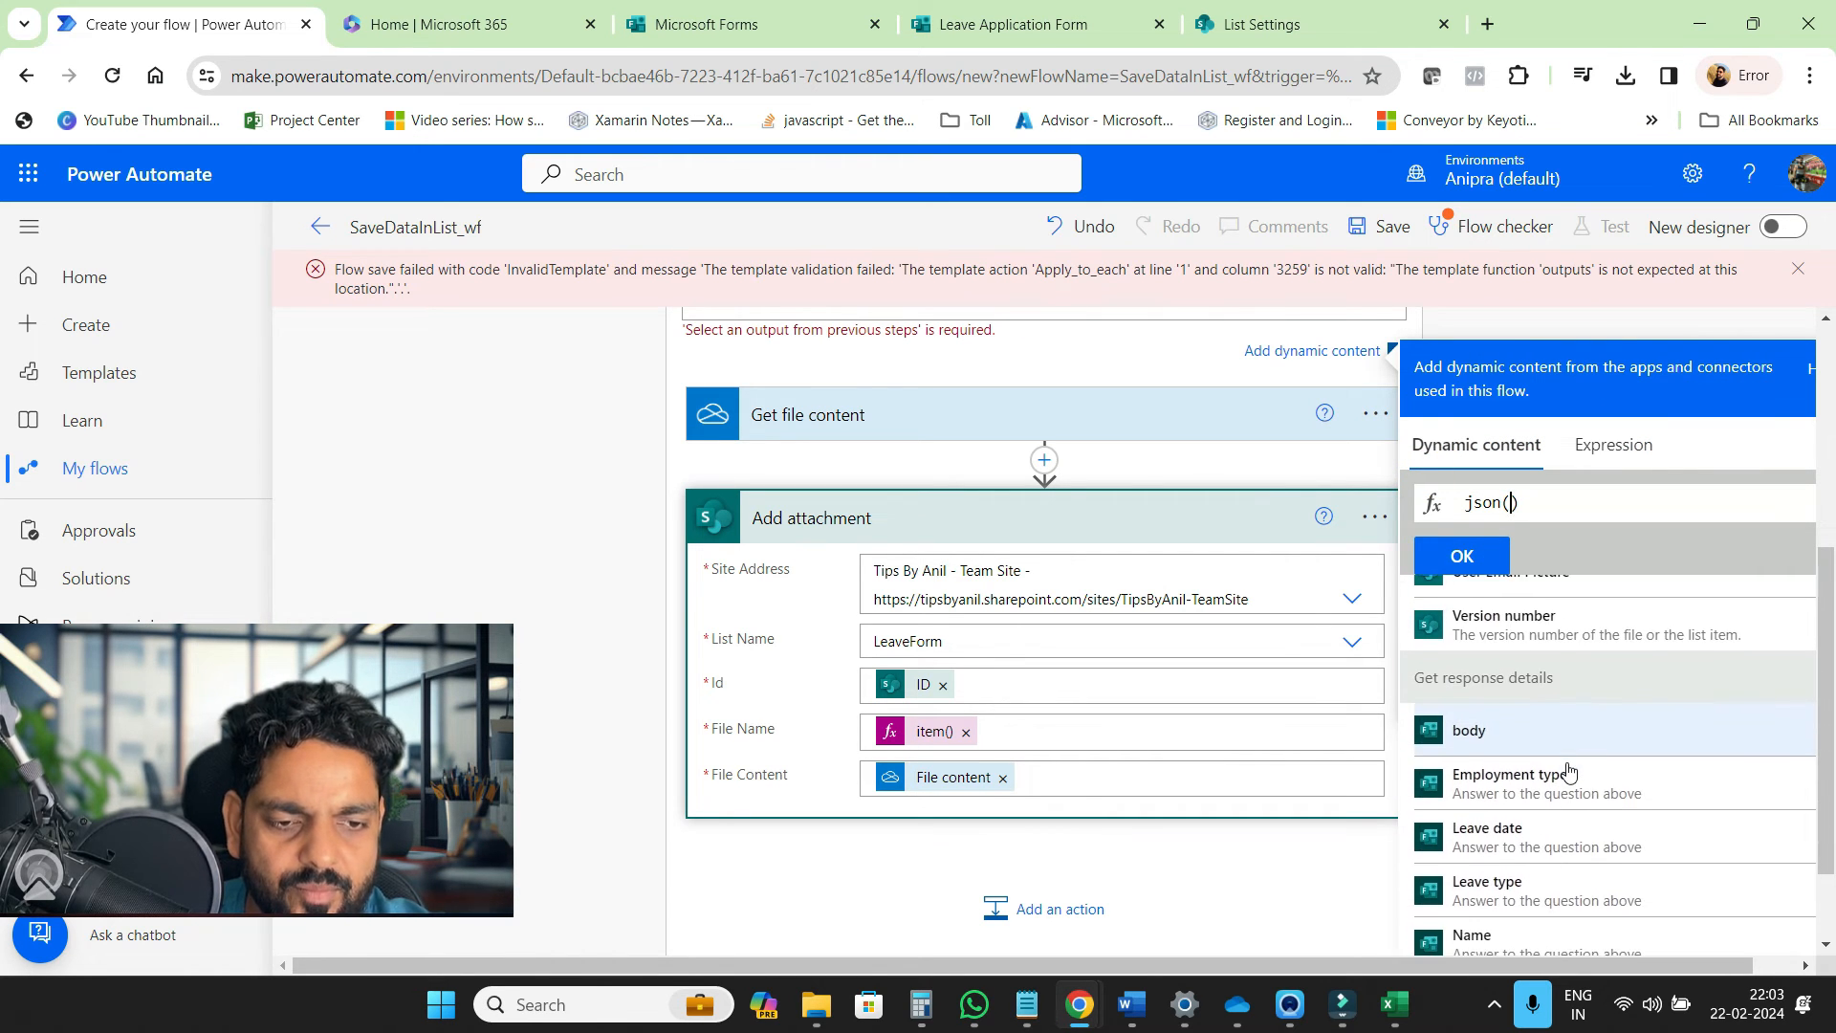
scroll(1569, 770, "down", 3)
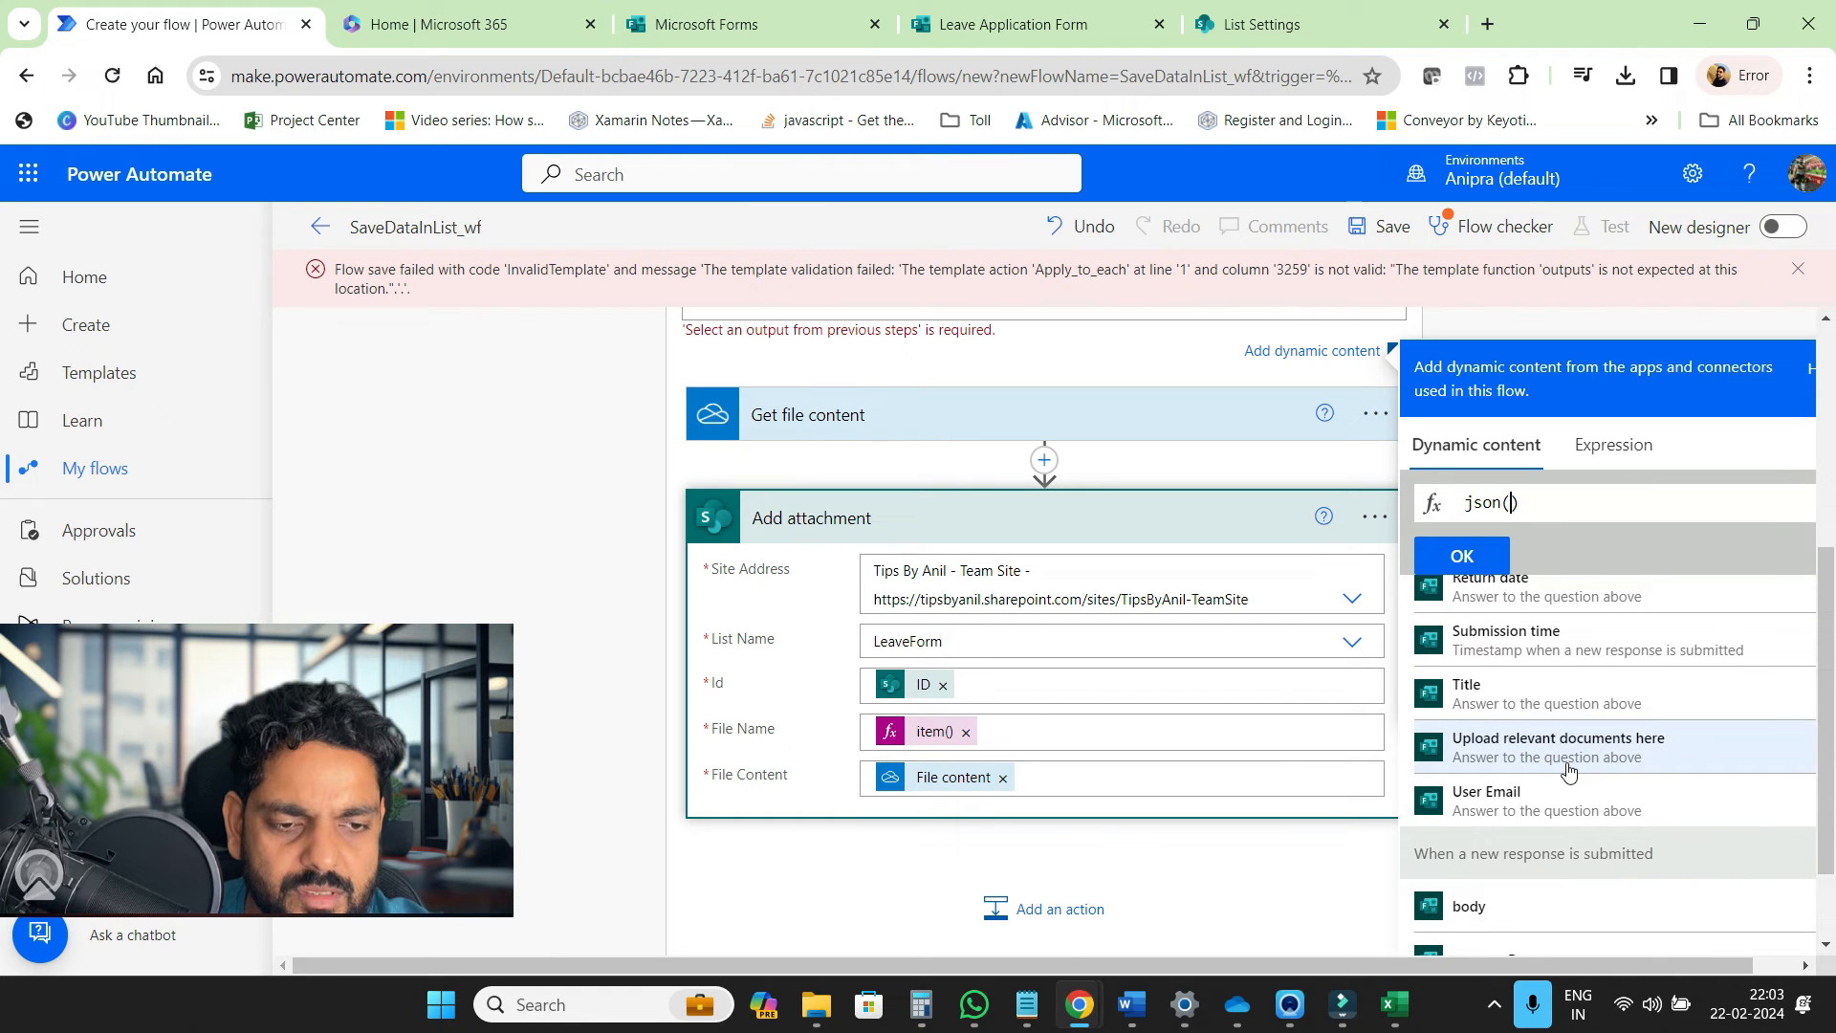
left_click(1569, 762)
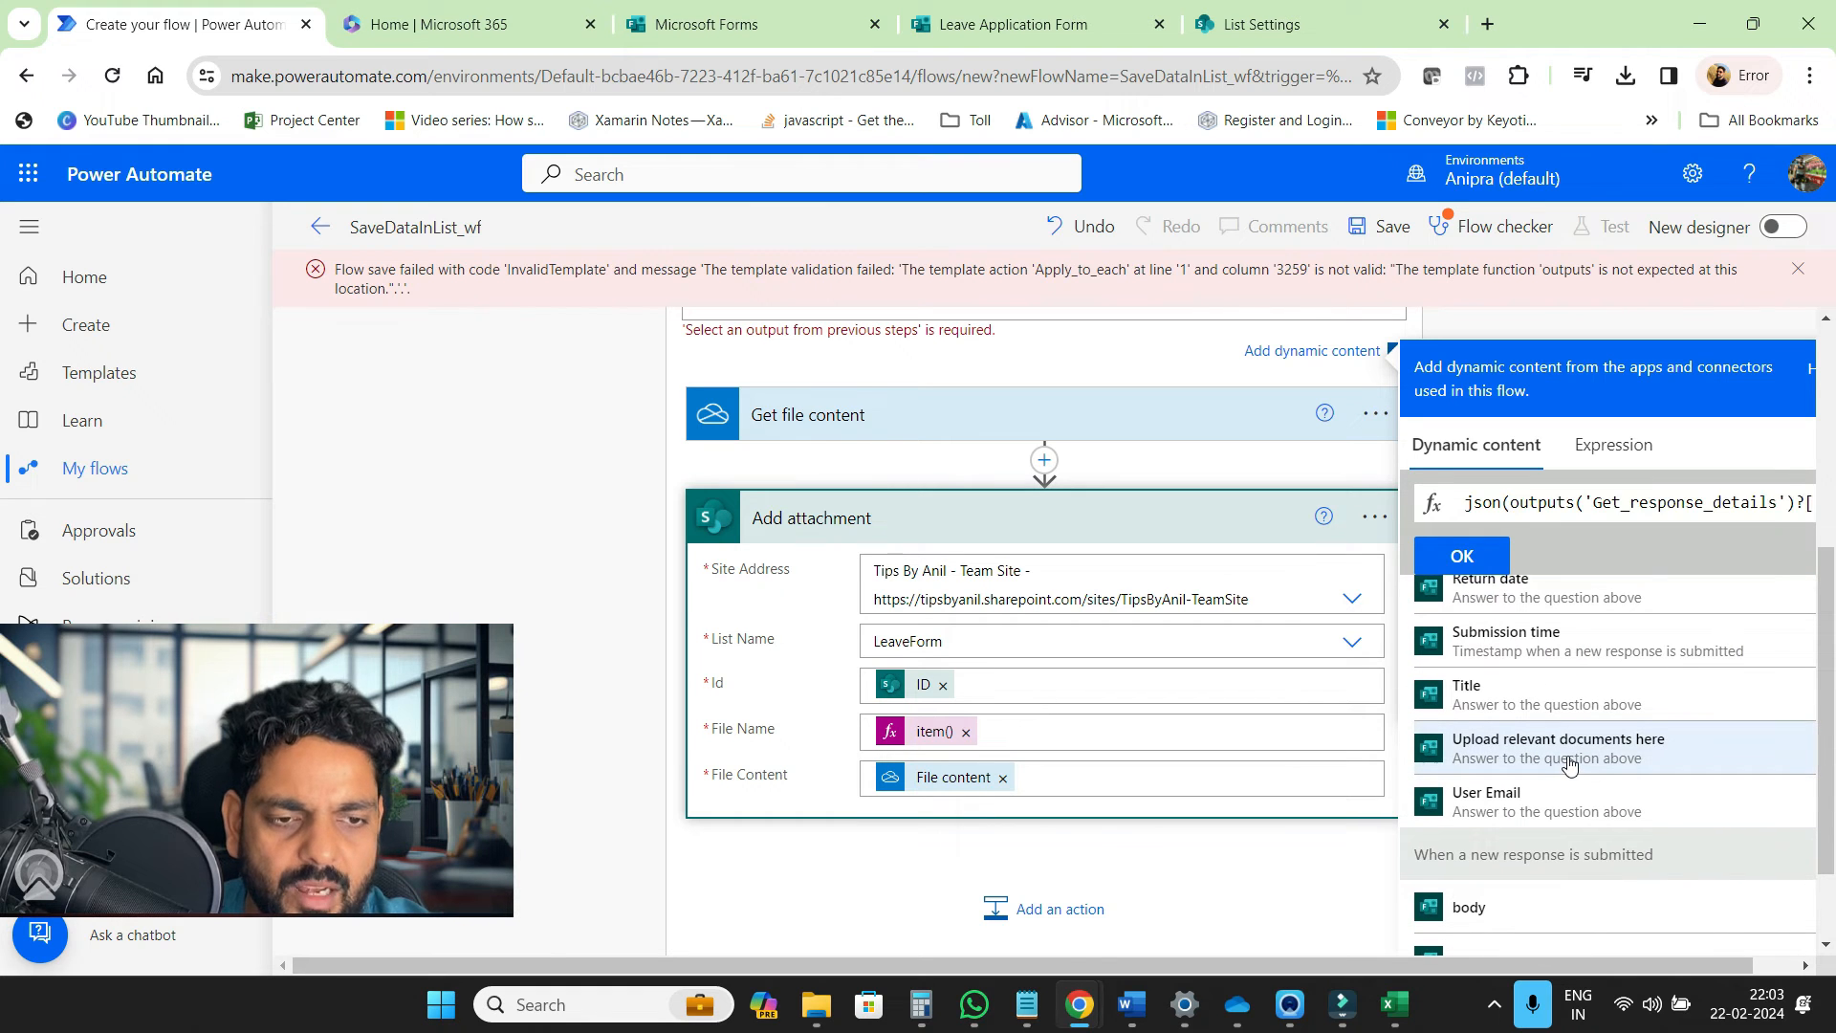
Apply the json expression, save SaveDataInList_wf, and confirm 0 errors and 0 warnings
left_click(1463, 557)
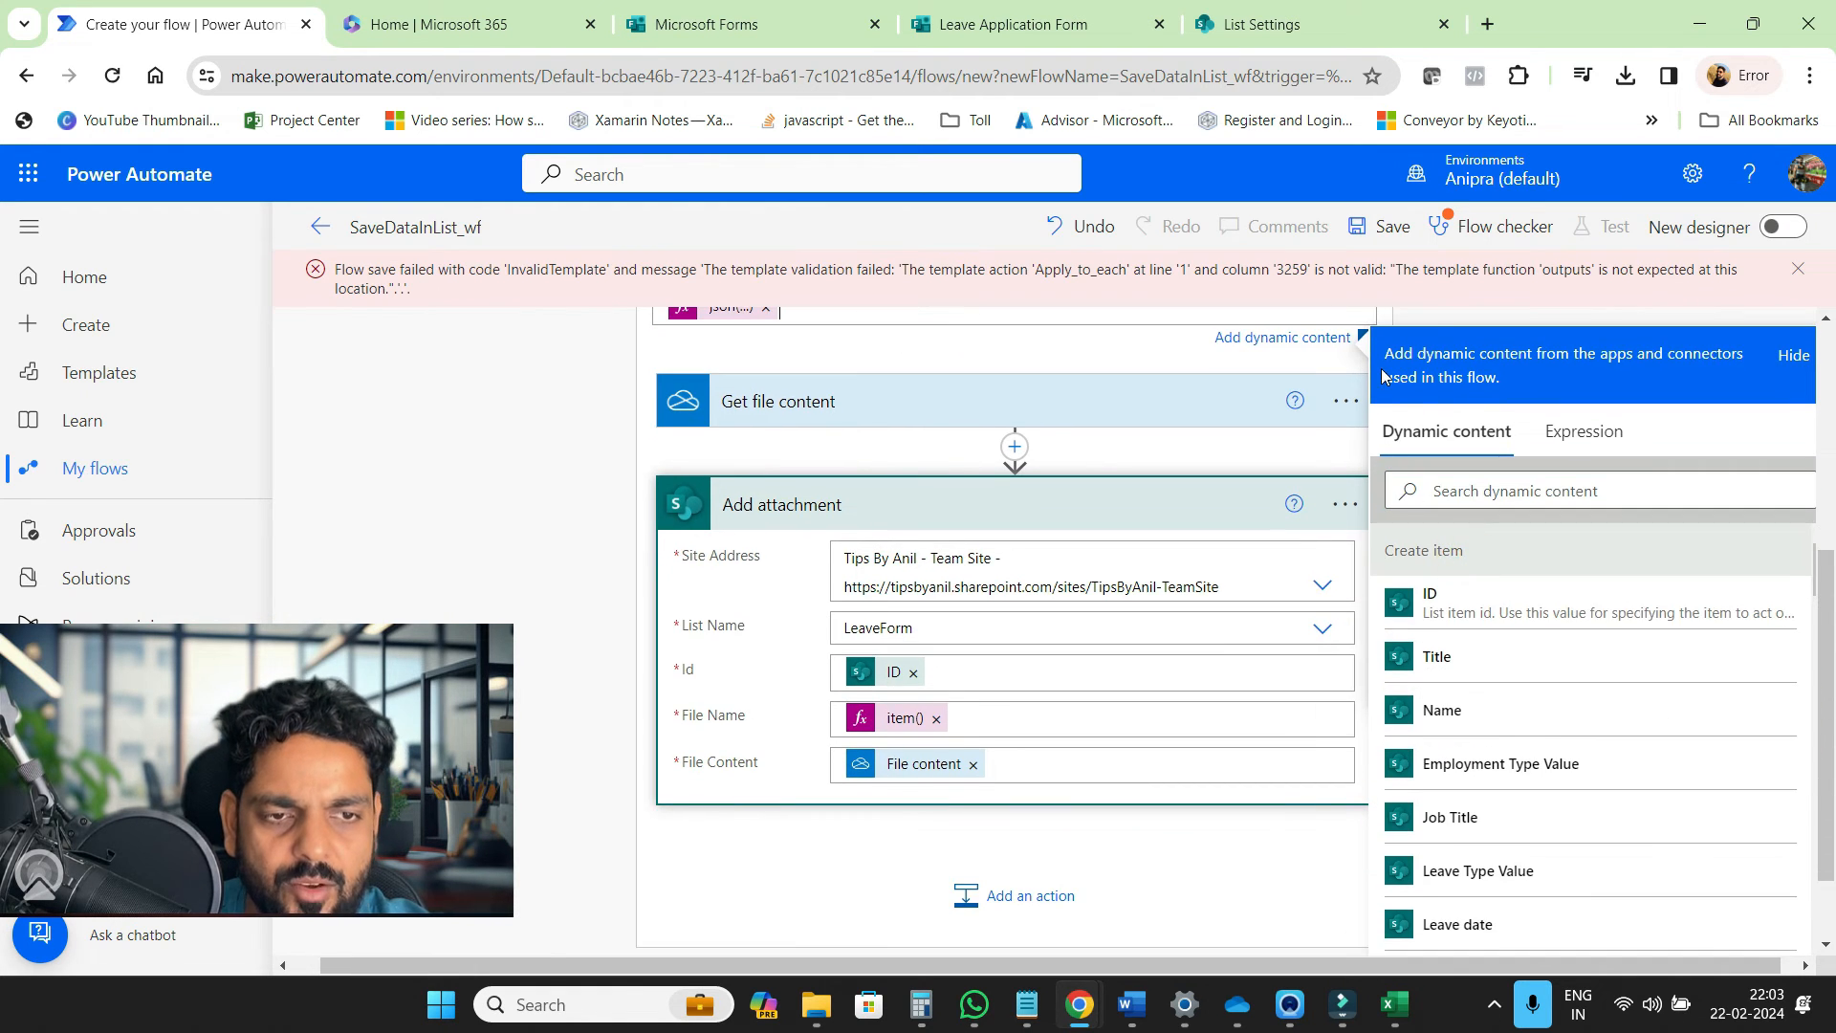
left_click(1367, 228)
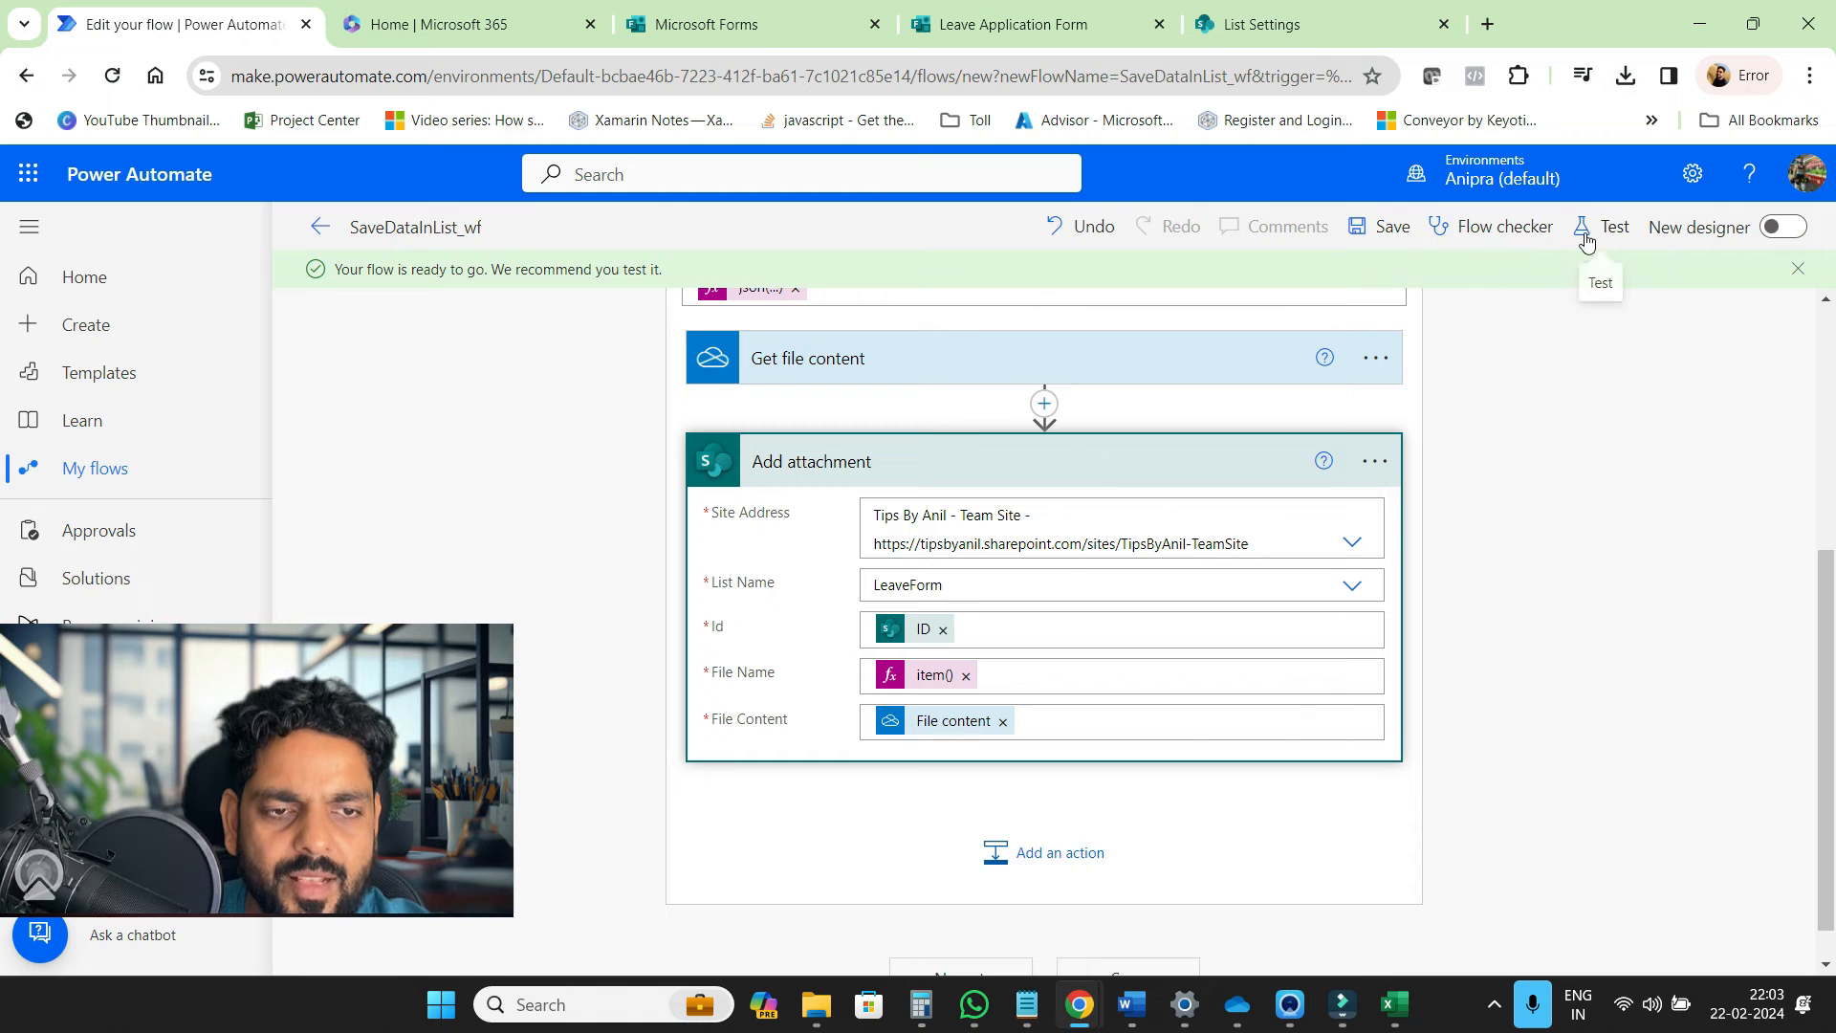
left_click(1491, 227)
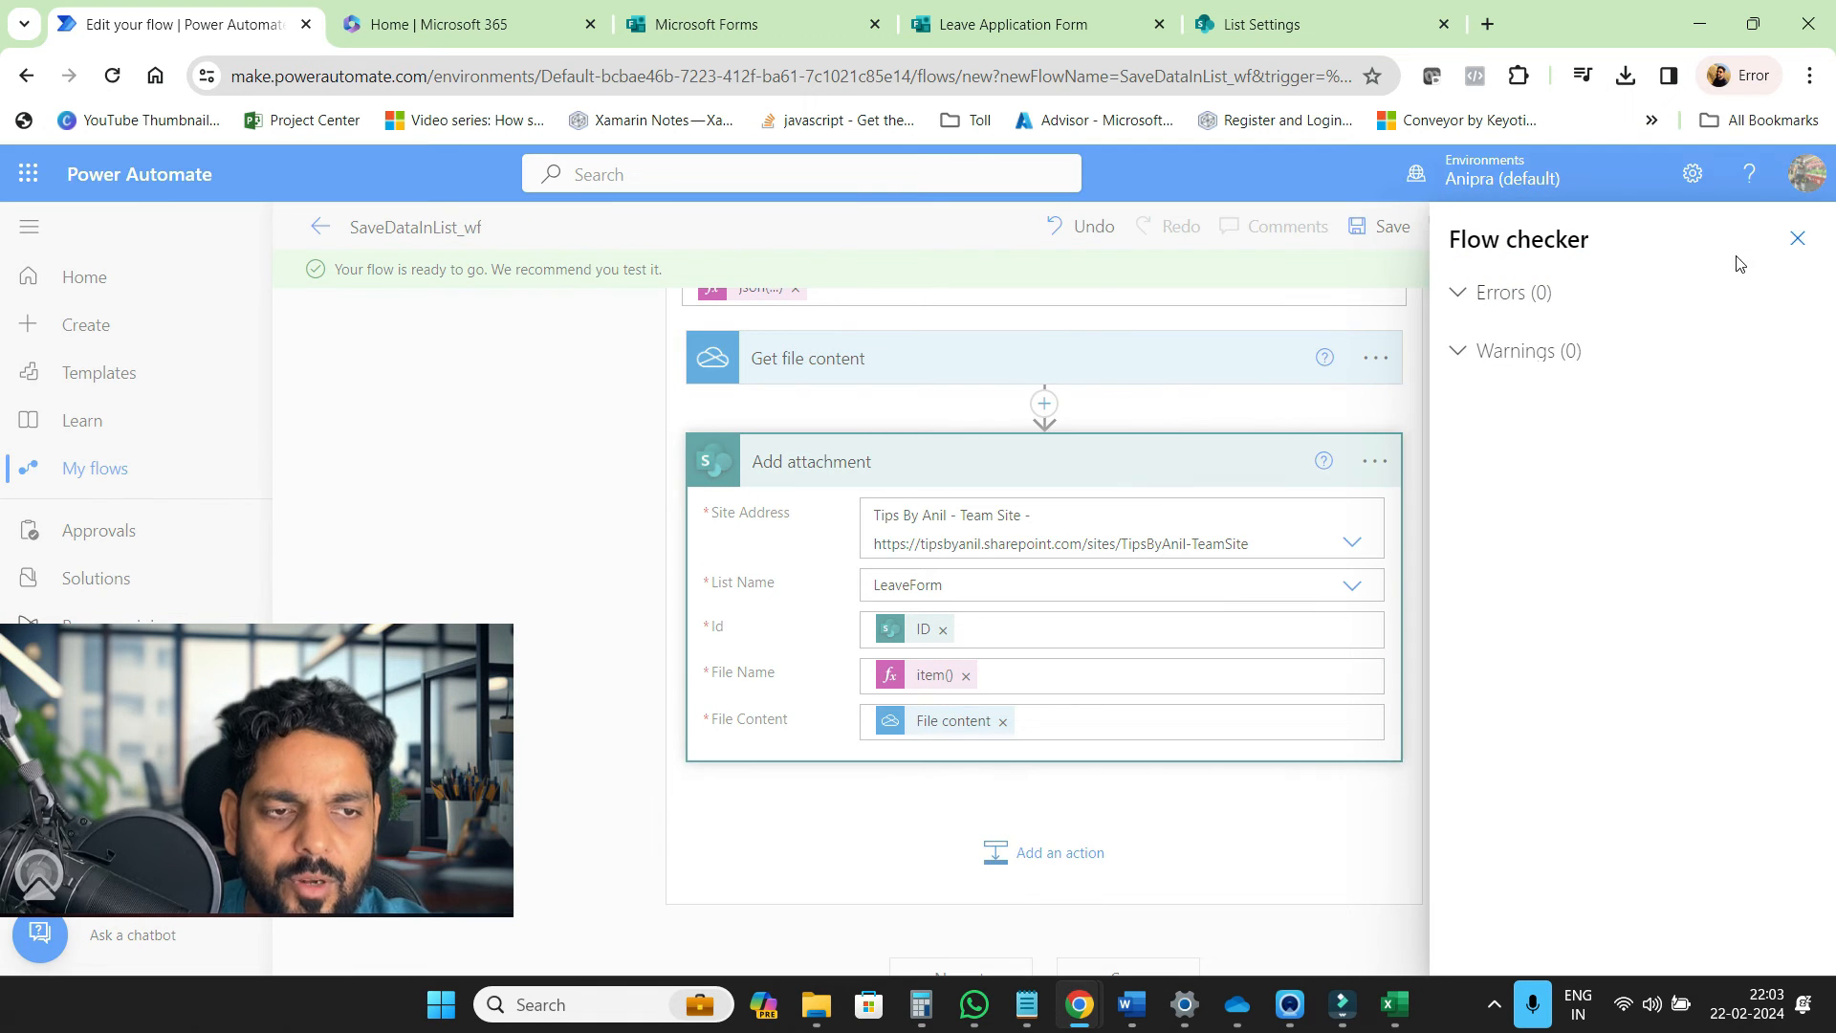
left_click(1793, 239)
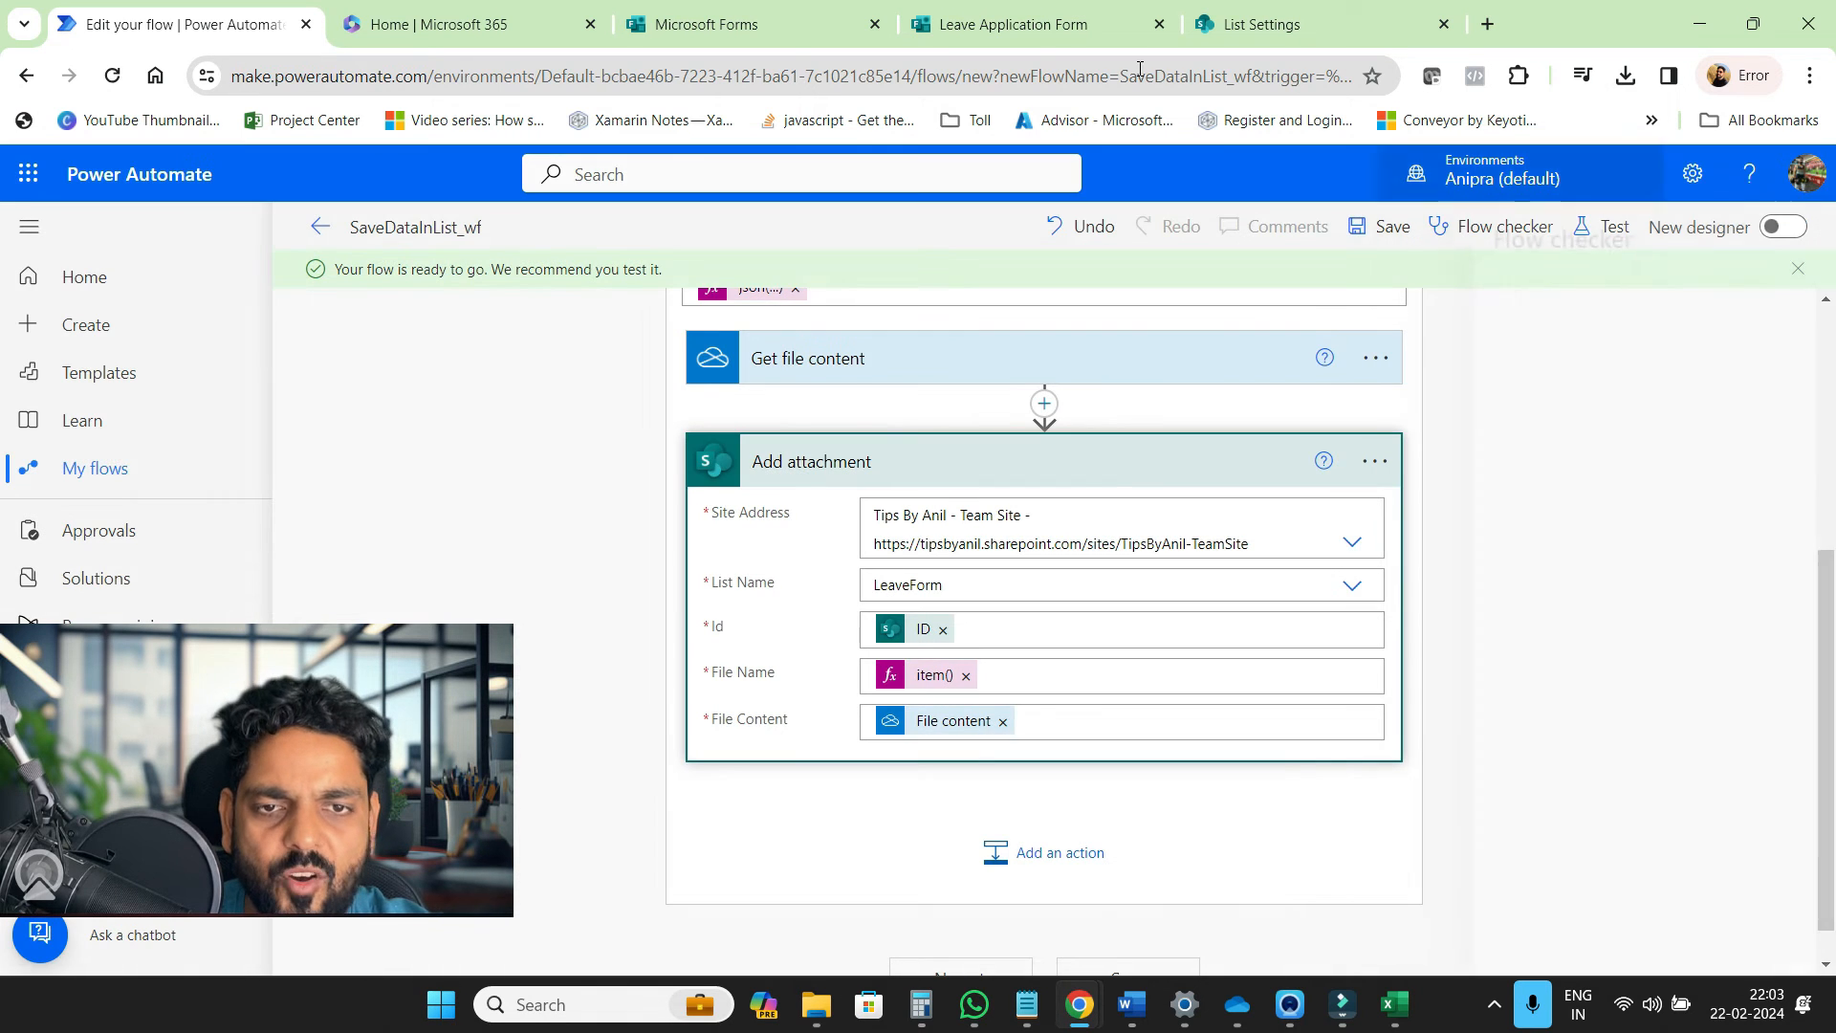
left_click(1017, 29)
Preview the form and answer with a name, Part Time, and job title HR
scroll(1042, 472, "up", 15)
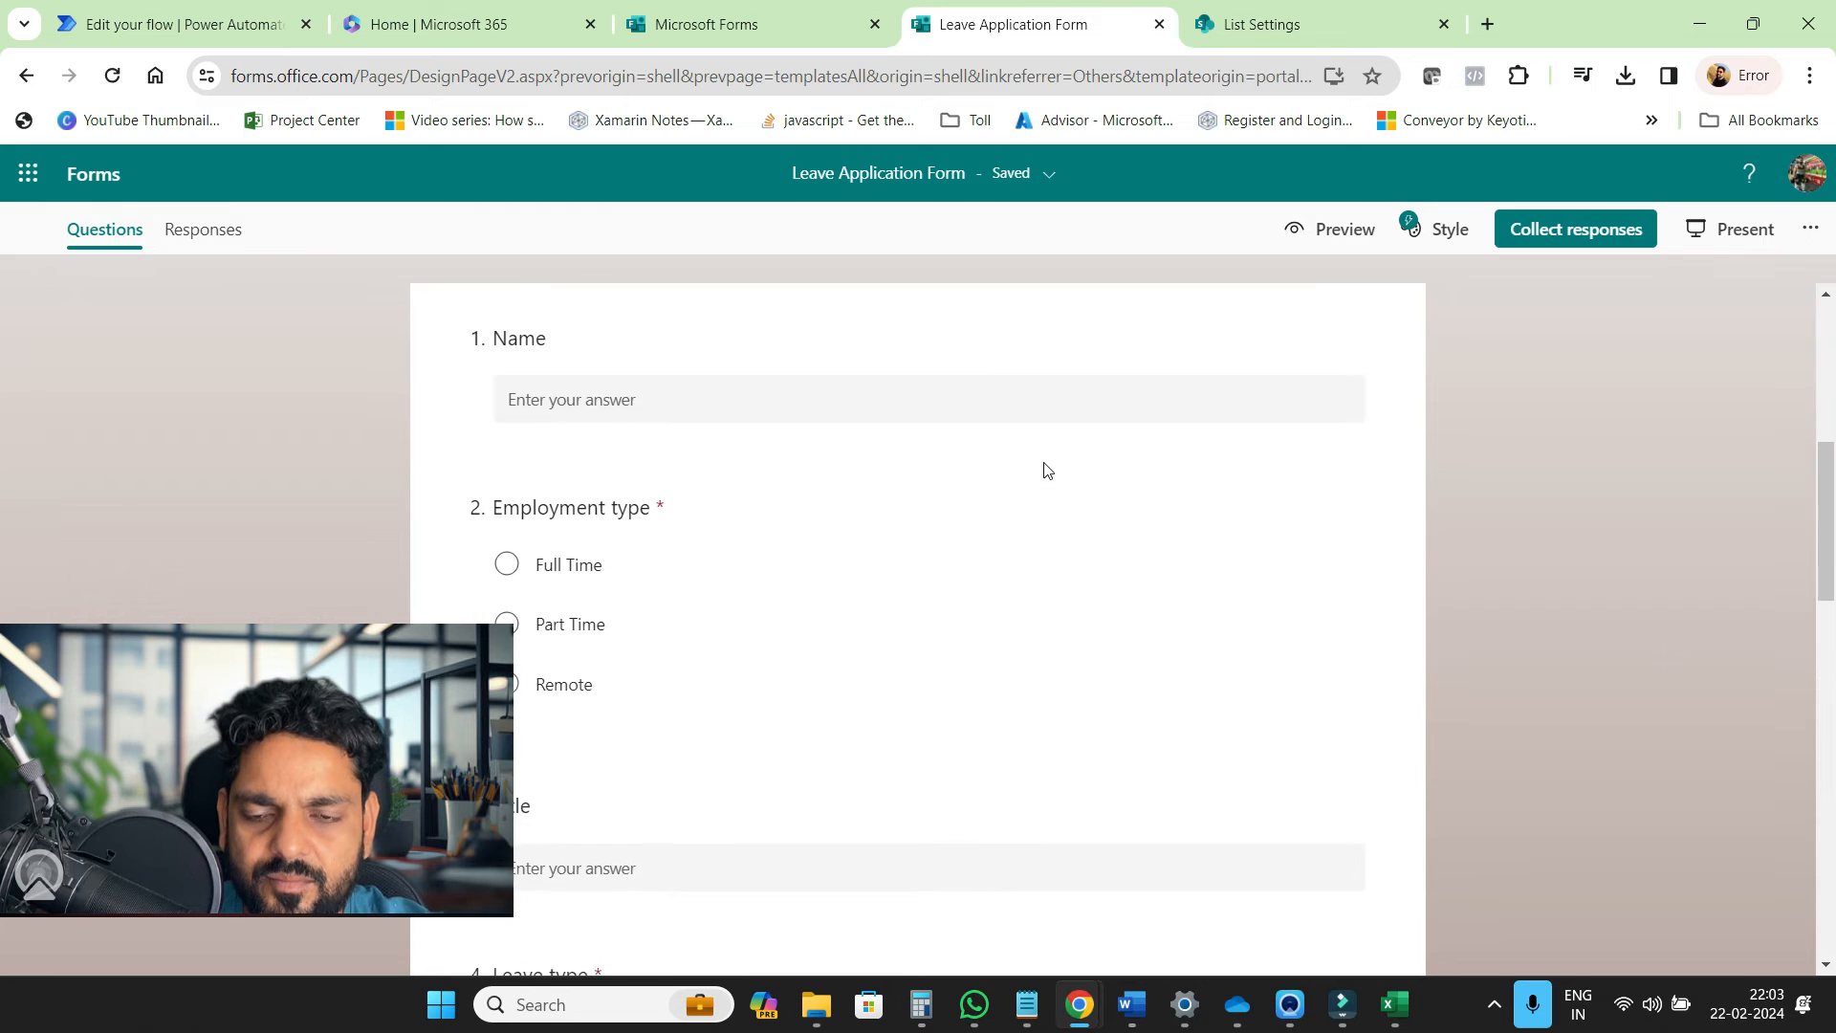
scroll(1014, 620, "down", 3)
scroll(1012, 617, "down", 2)
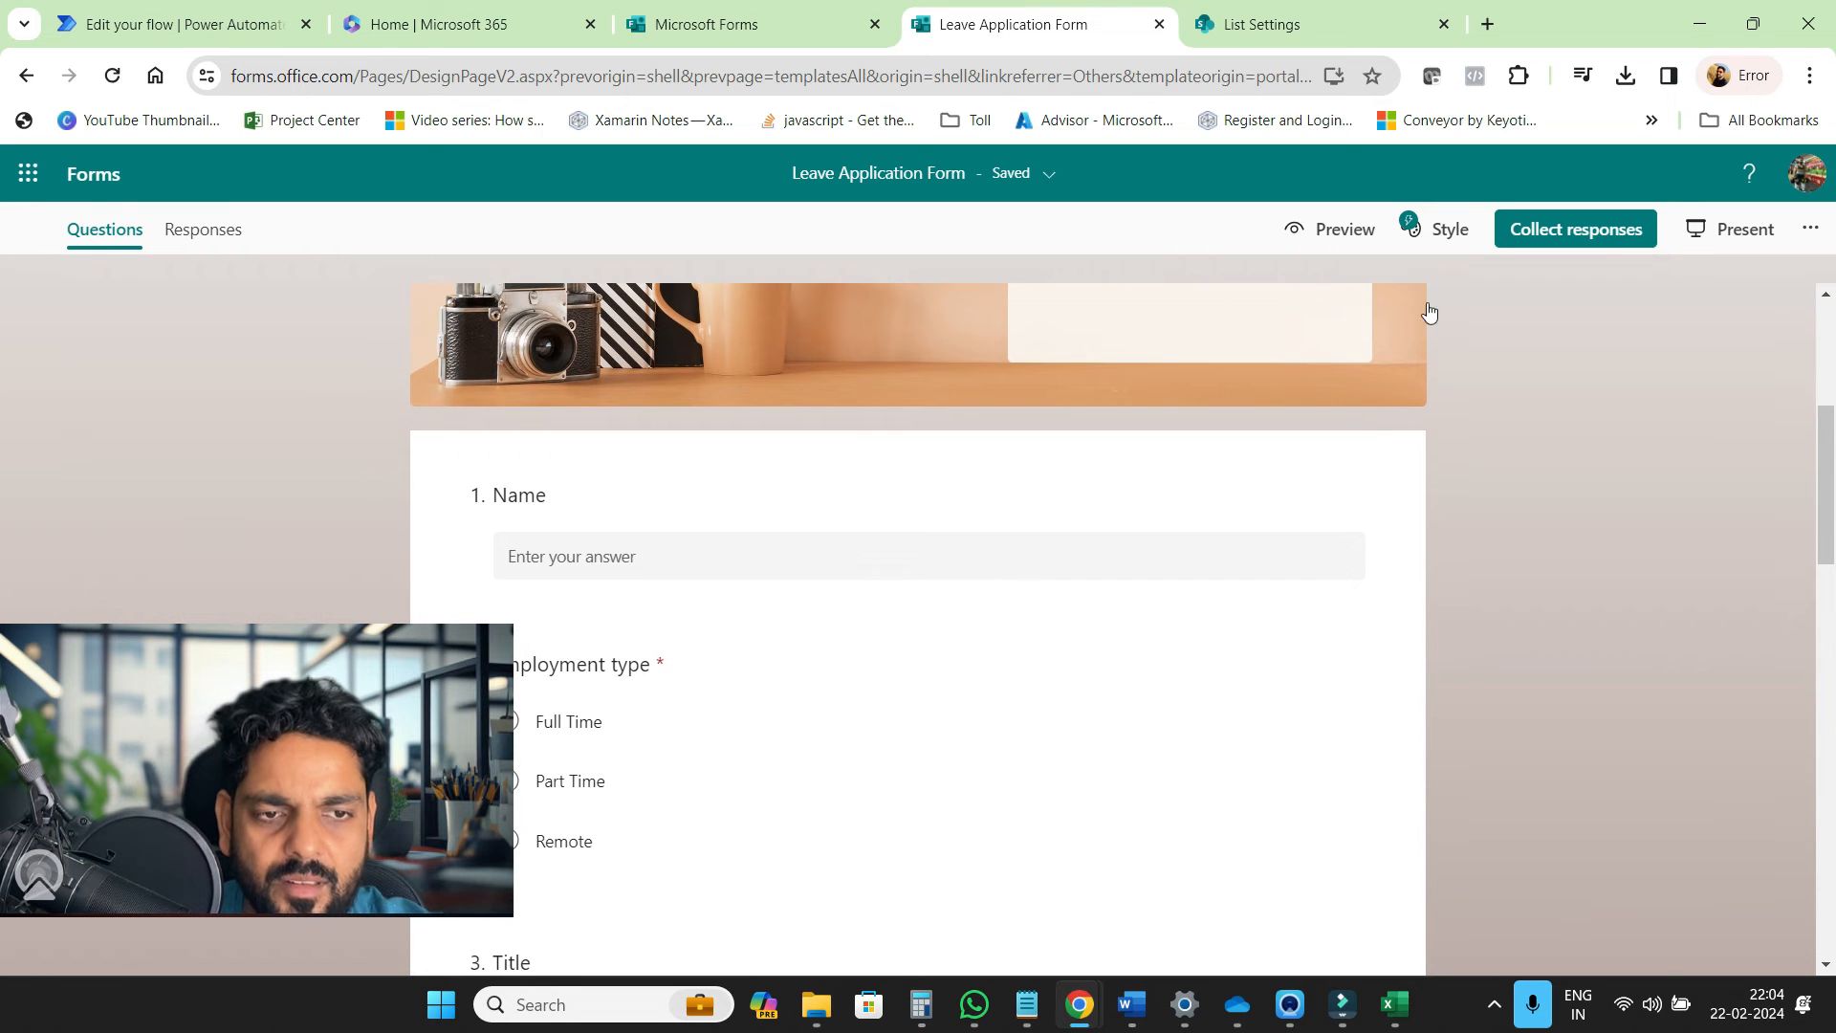
left_click(1336, 230)
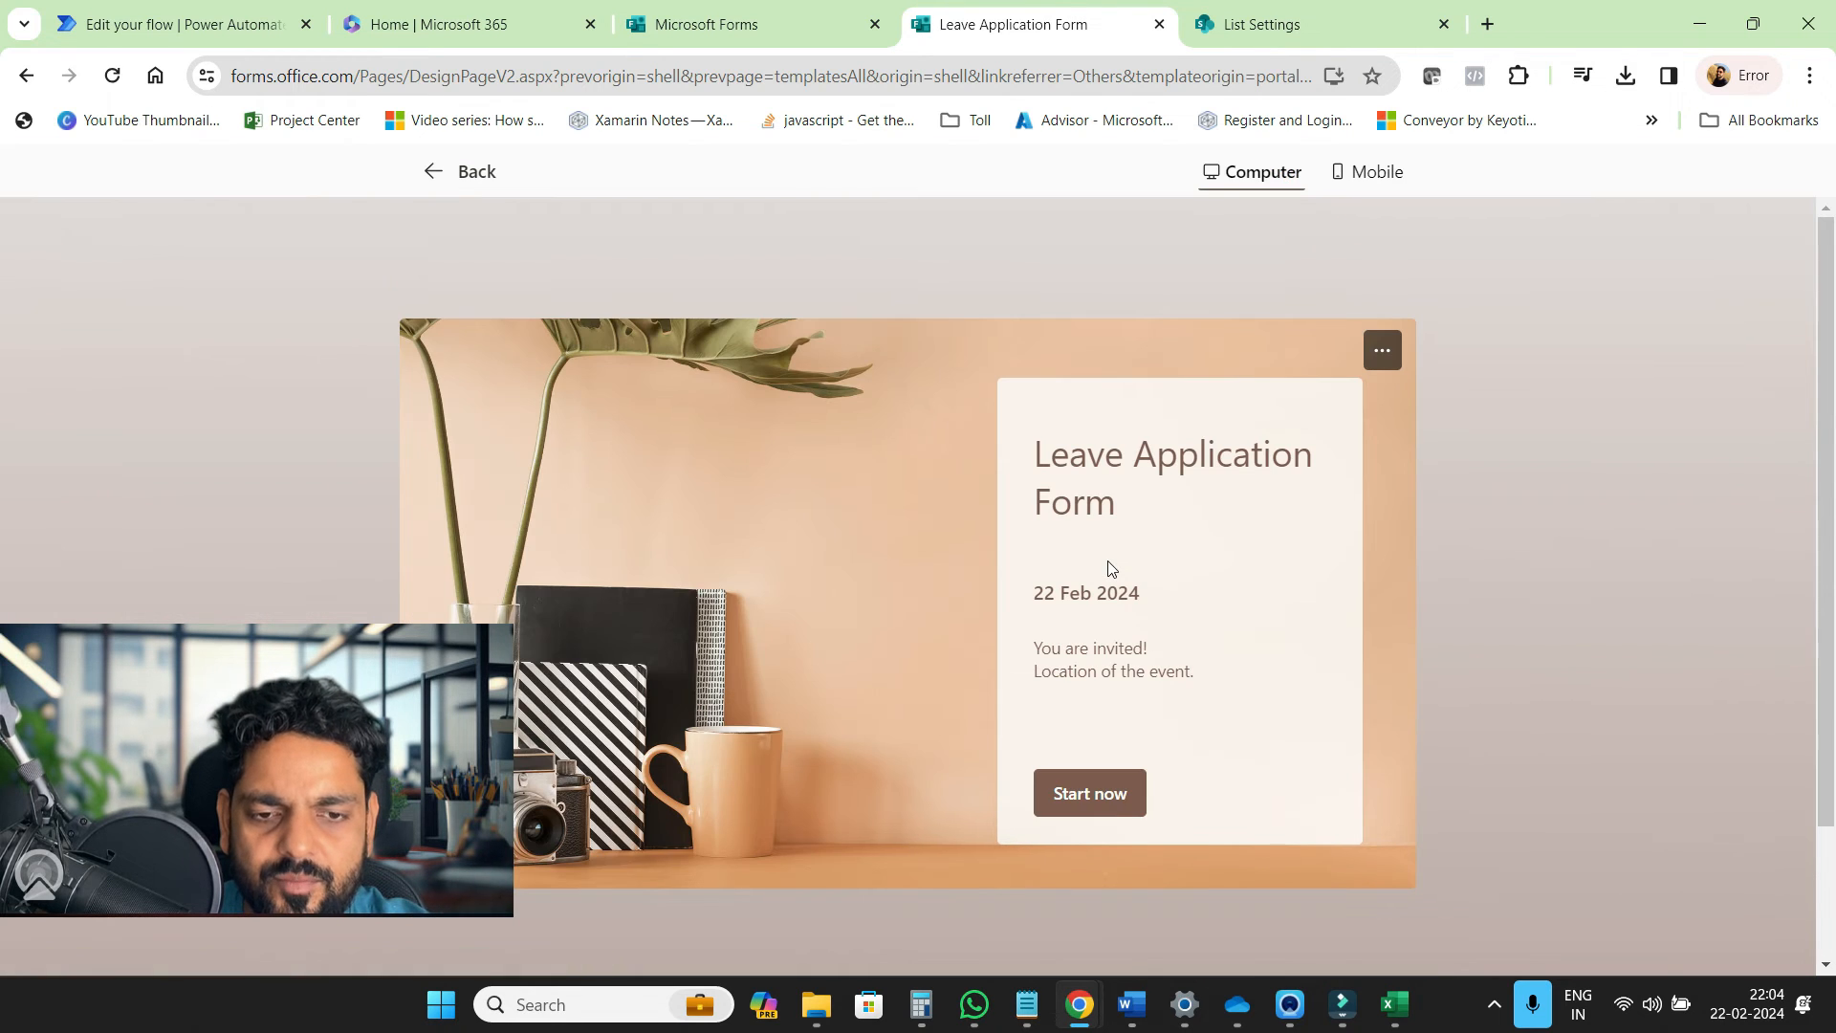
left_click(1109, 813)
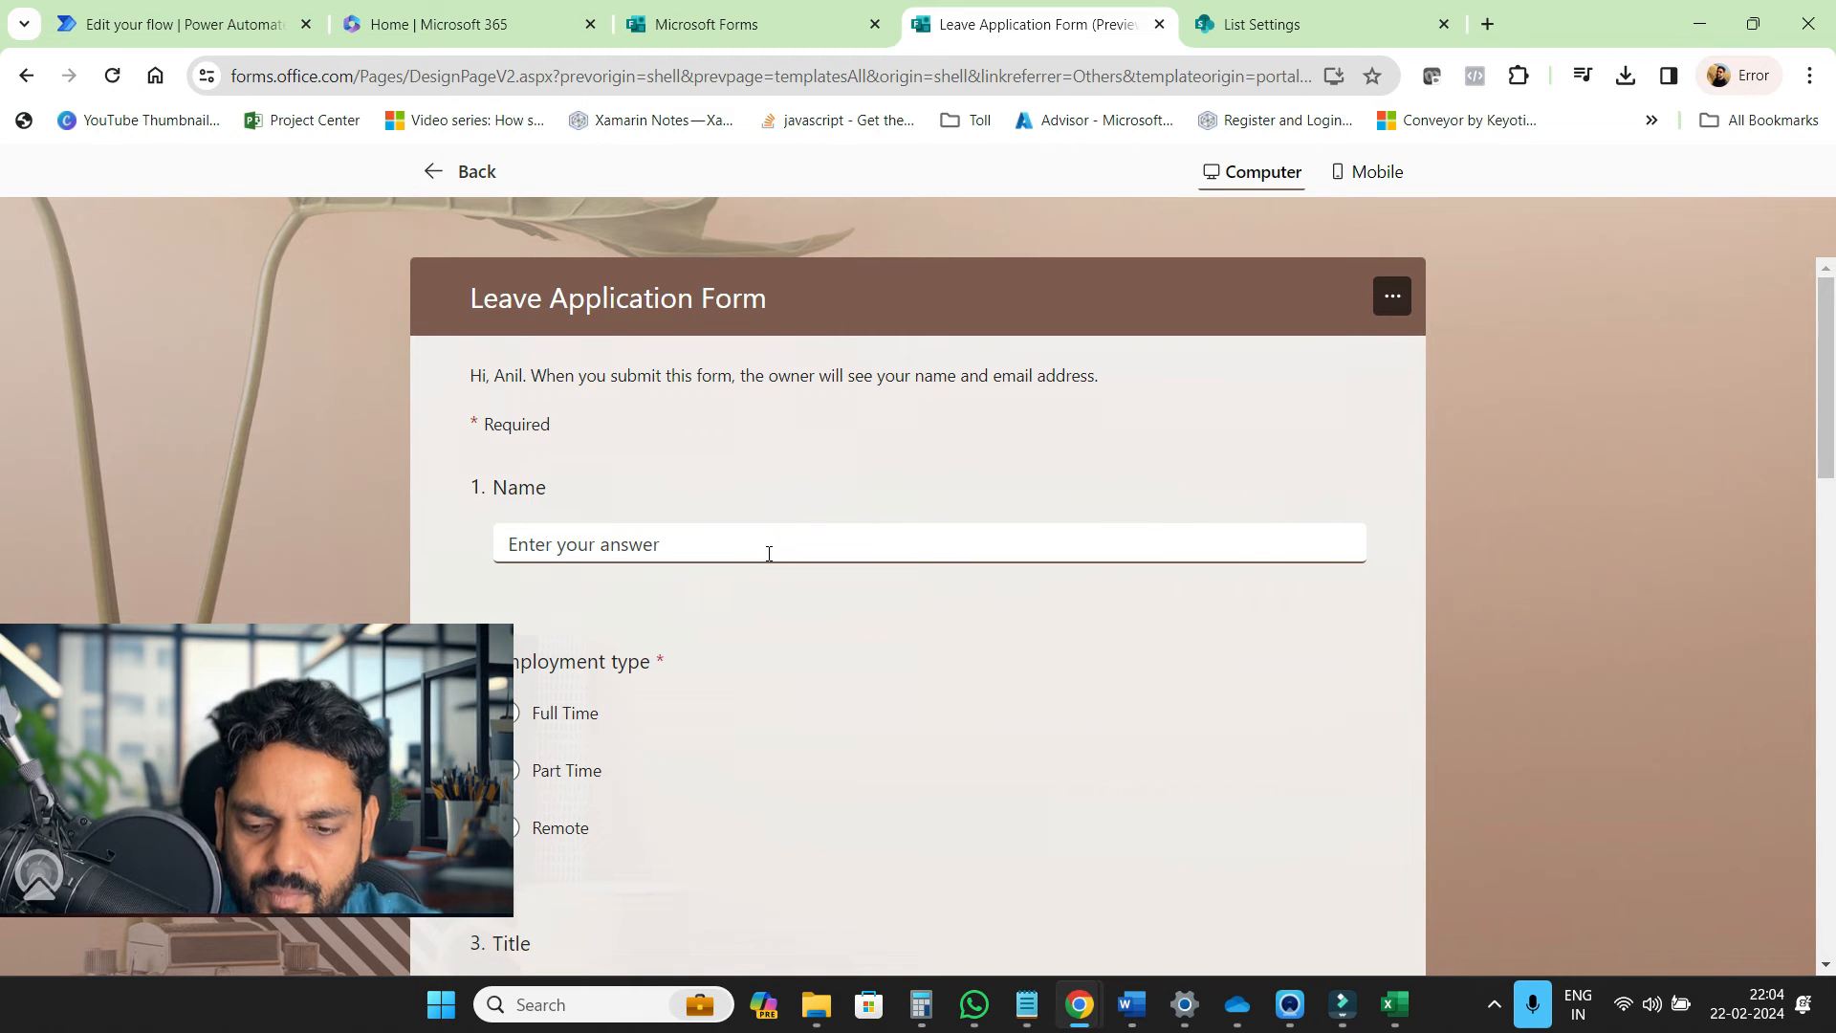
type("Sumit")
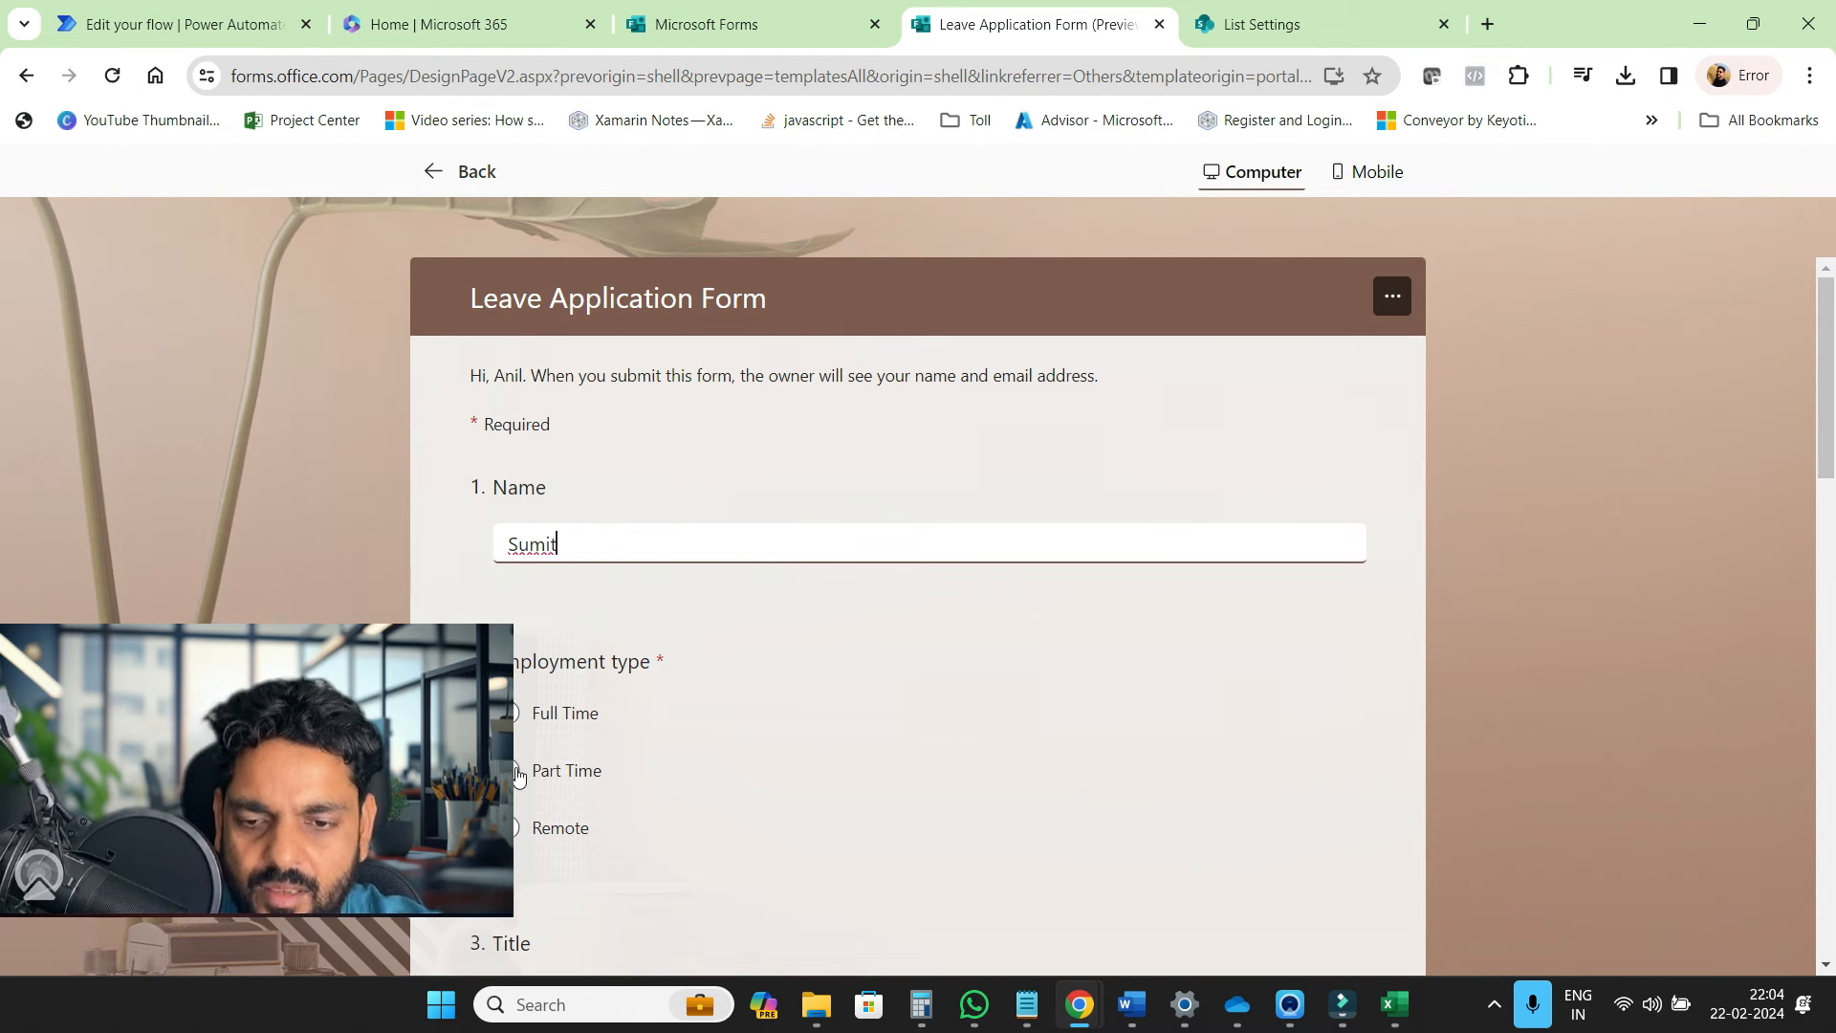
left_click(518, 772)
scroll(762, 768, "down", 5)
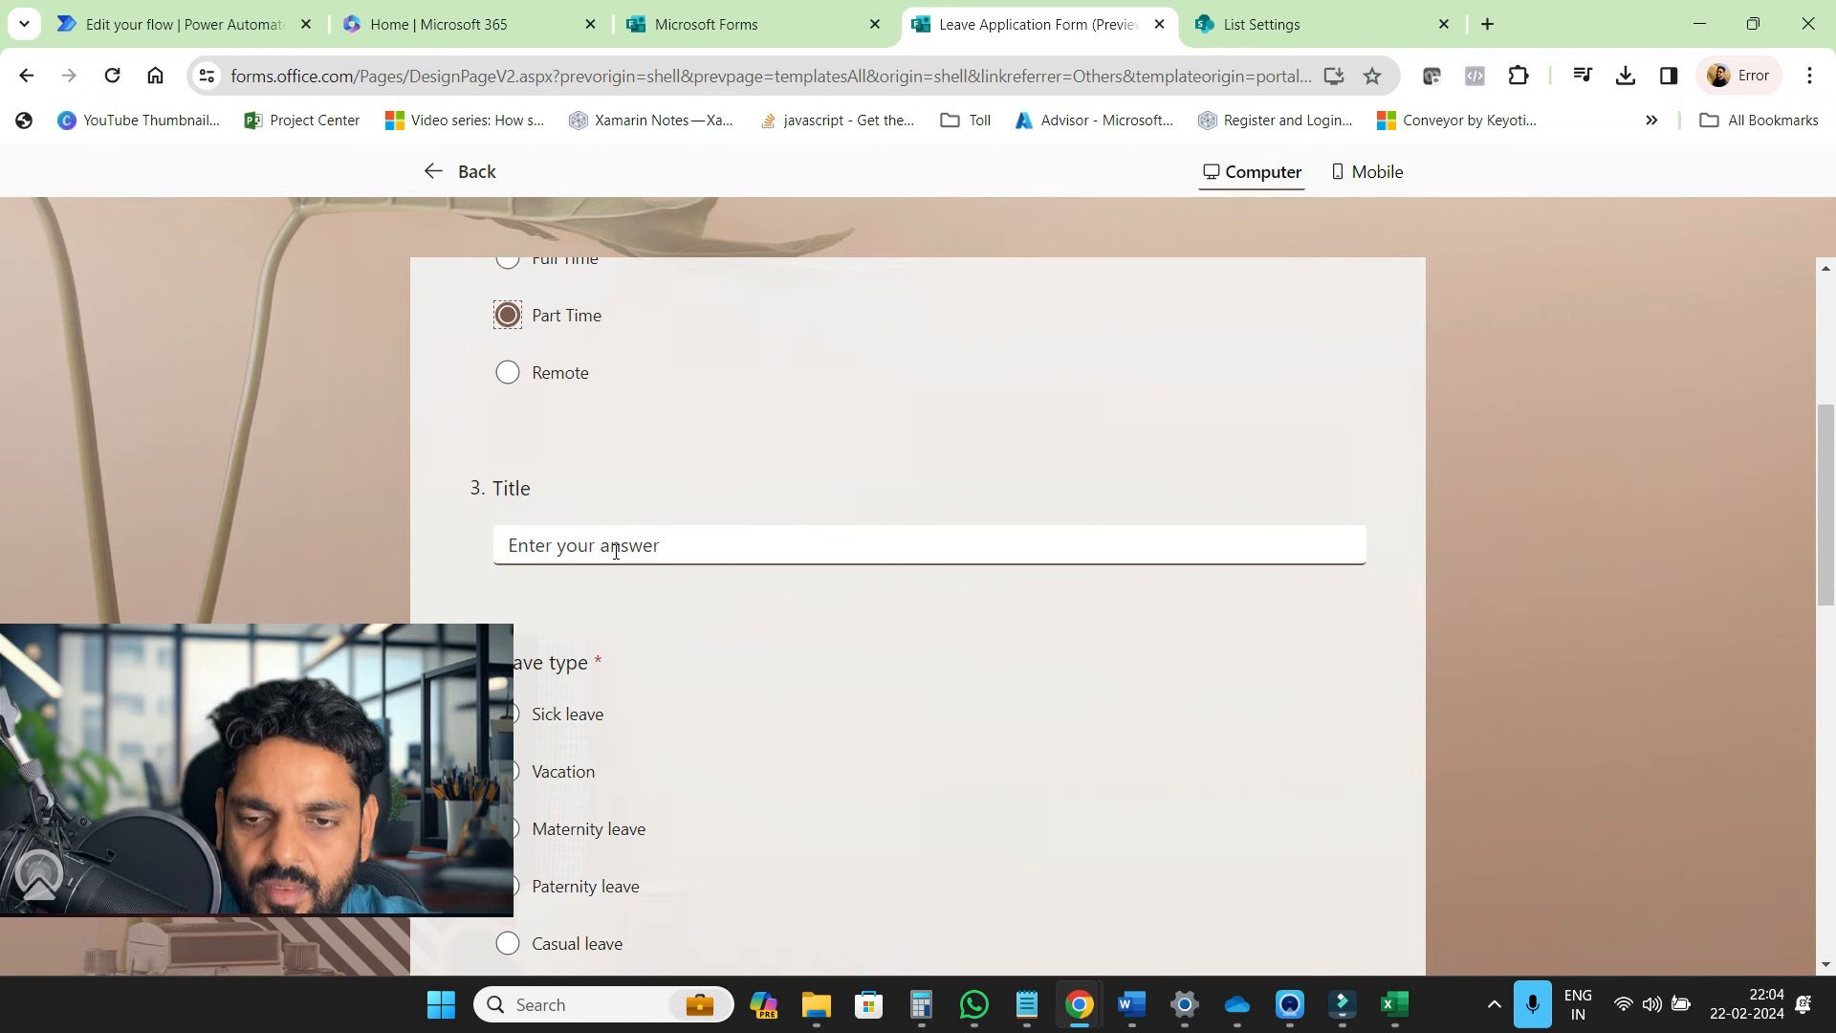
type("JR")
key("BackSpace")
key("BackSpace")
type("HR")
Choose Vacation, set leave dates 22/02/2024 to 29/02/2024, and pick a document to upload
scroll(644, 686, "down", 3)
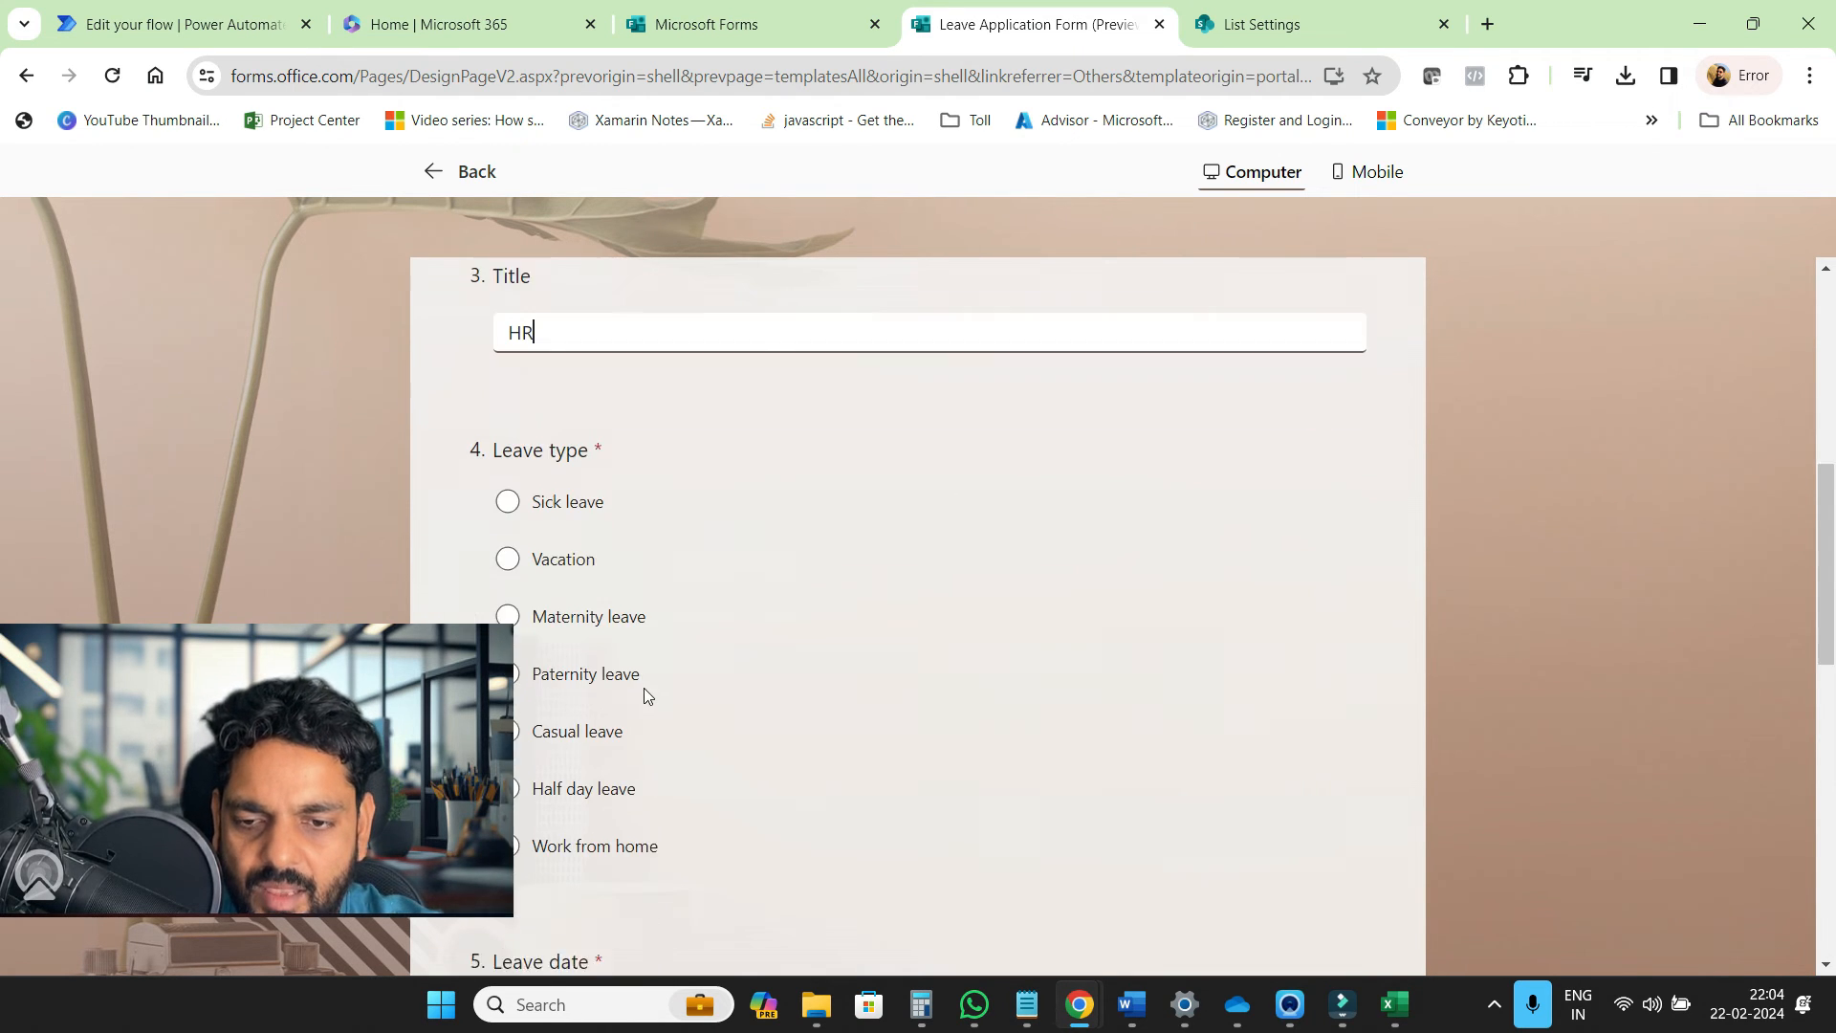
left_click(508, 529)
scroll(742, 670, "down", 5)
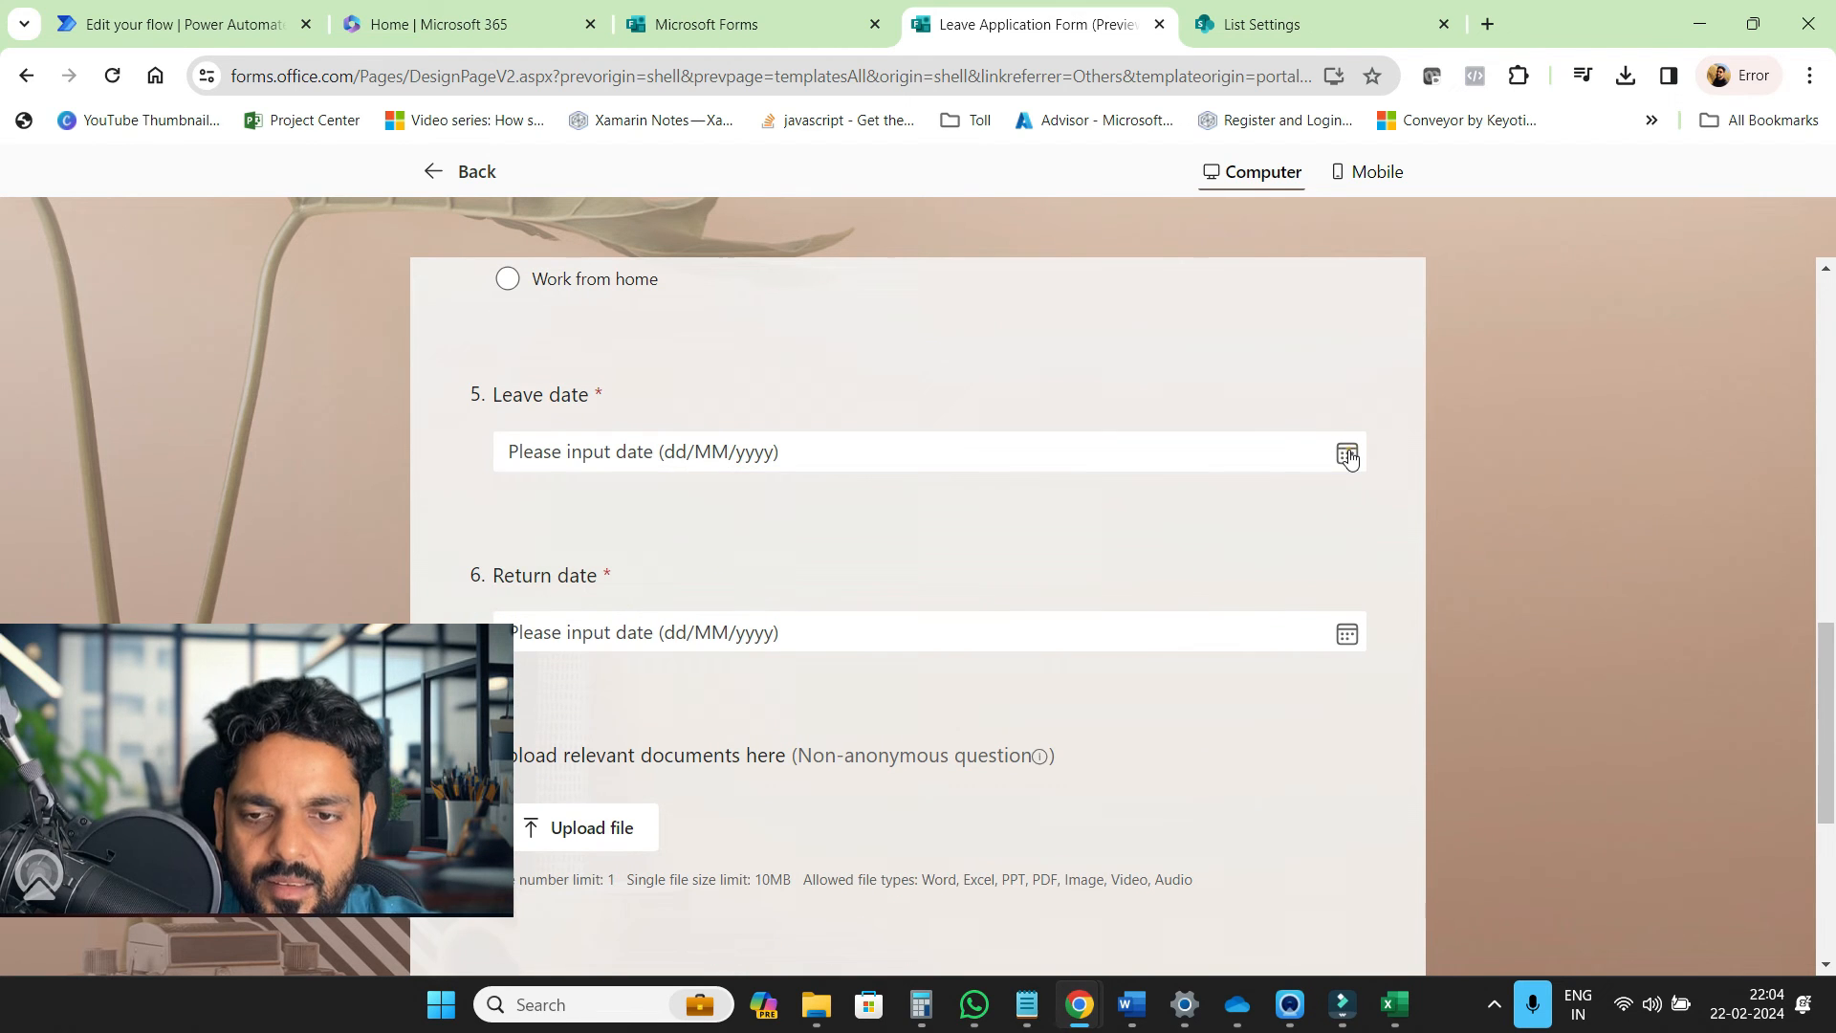
left_click(1347, 455)
left_click(625, 675)
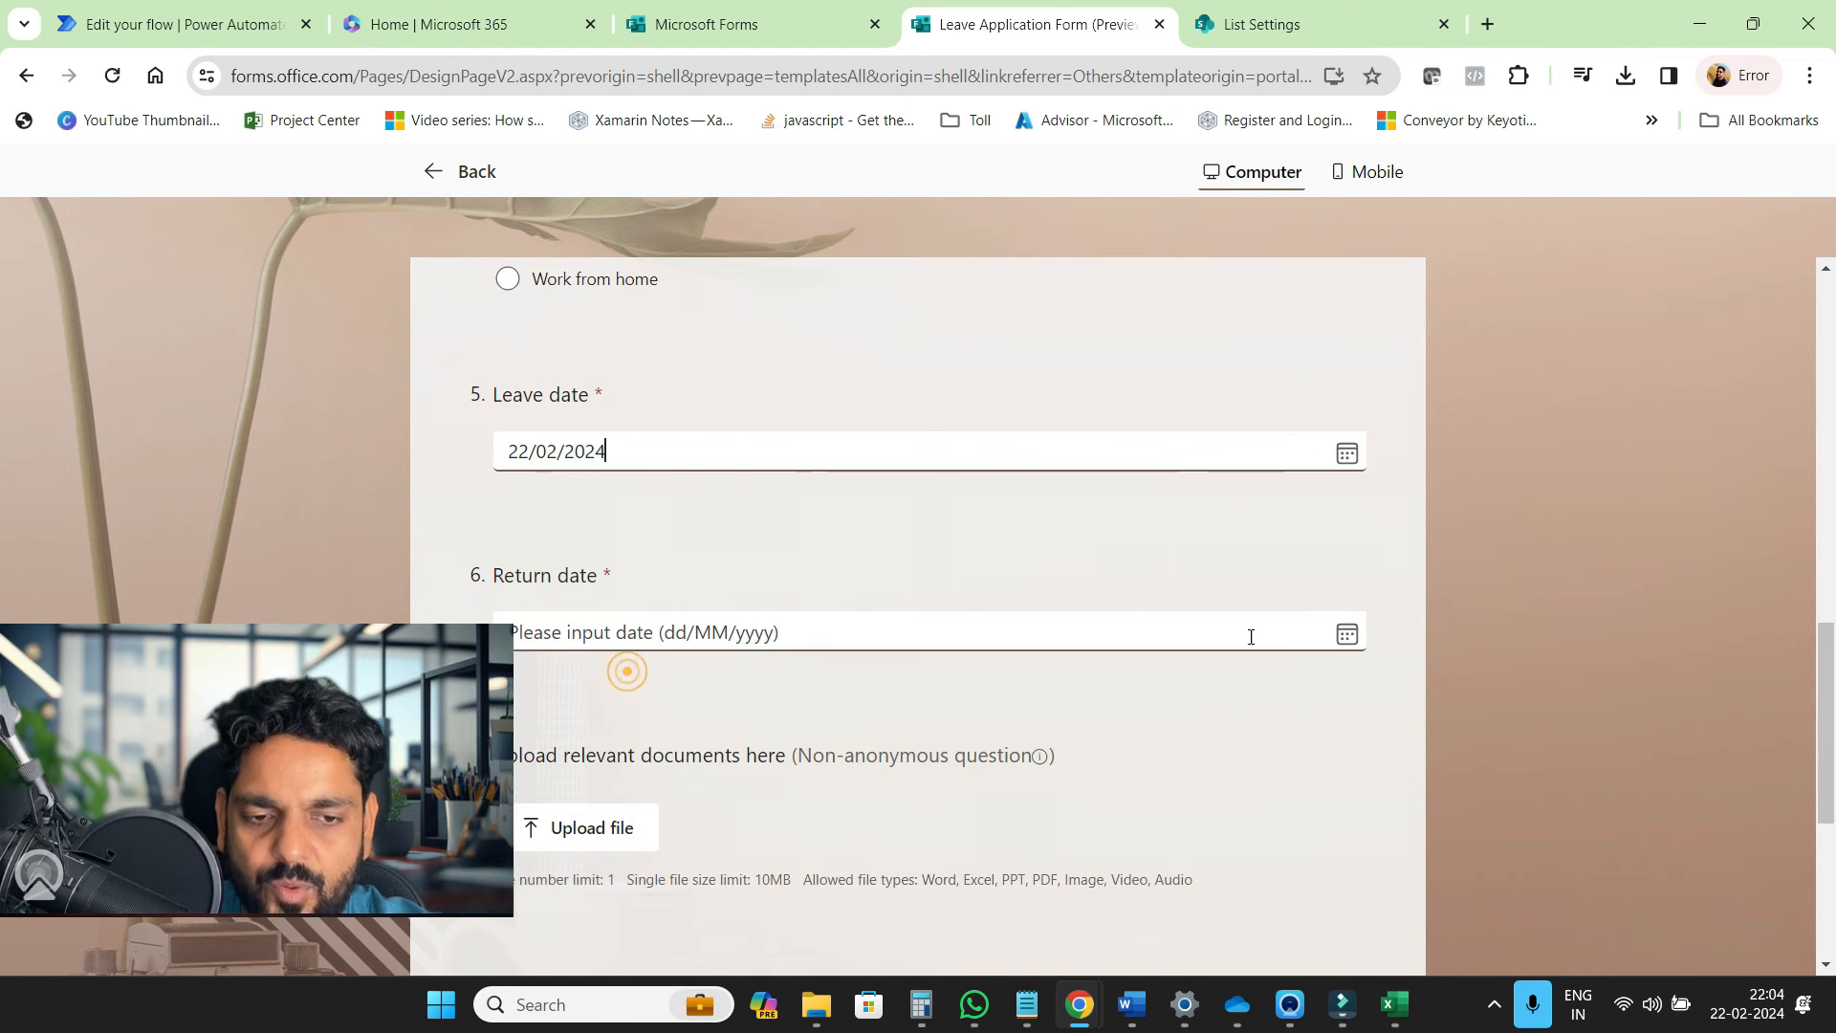
left_click(1345, 634)
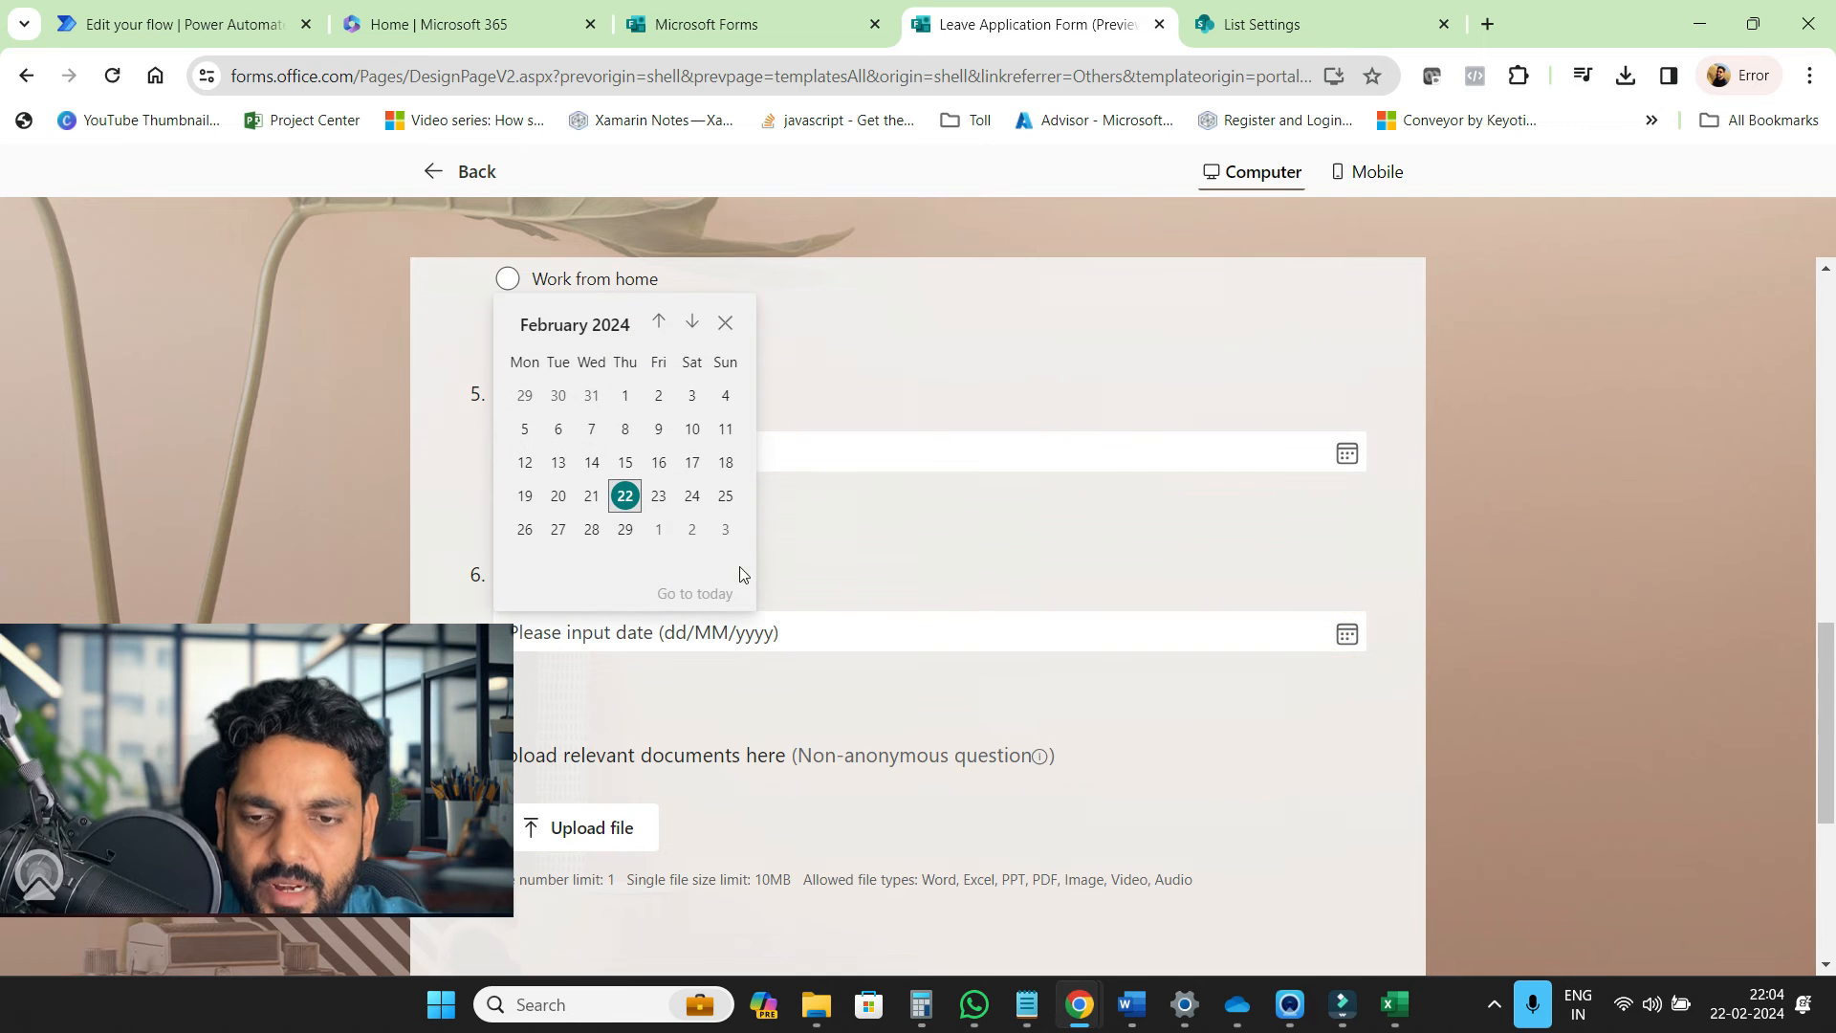
left_click(624, 529)
scroll(673, 577, "down", 3)
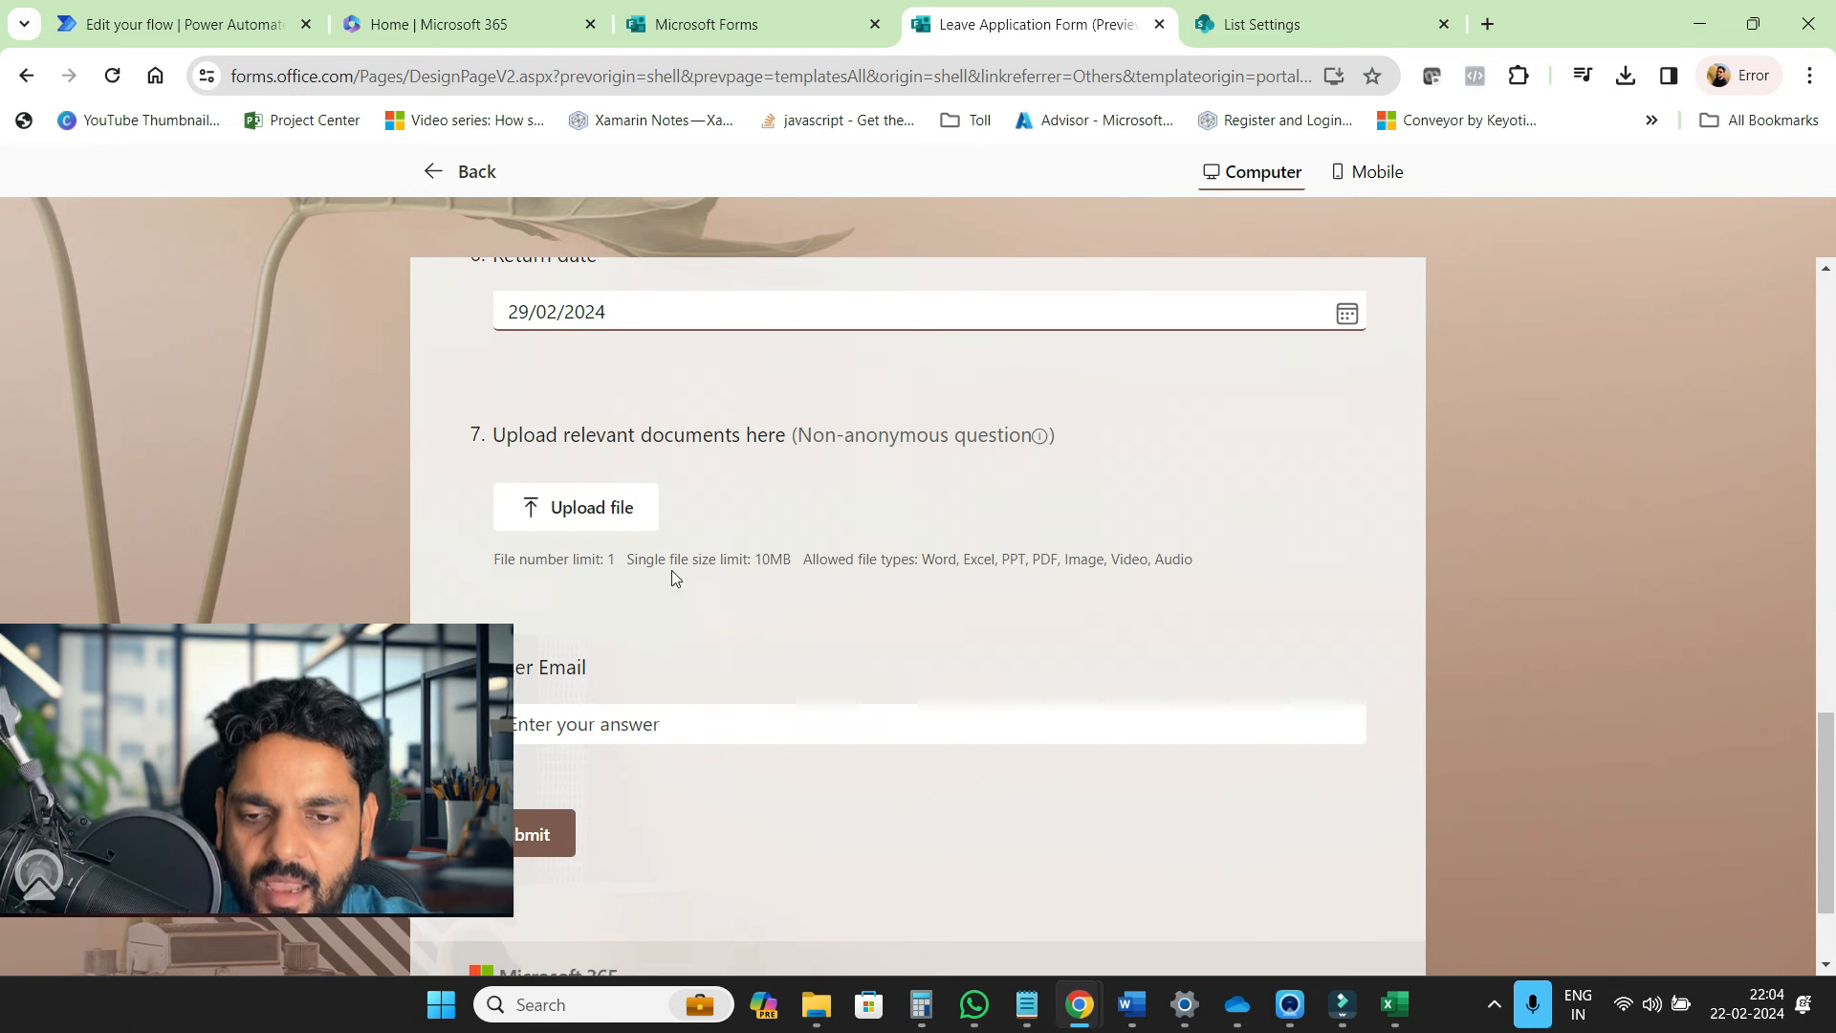
left_click(623, 522)
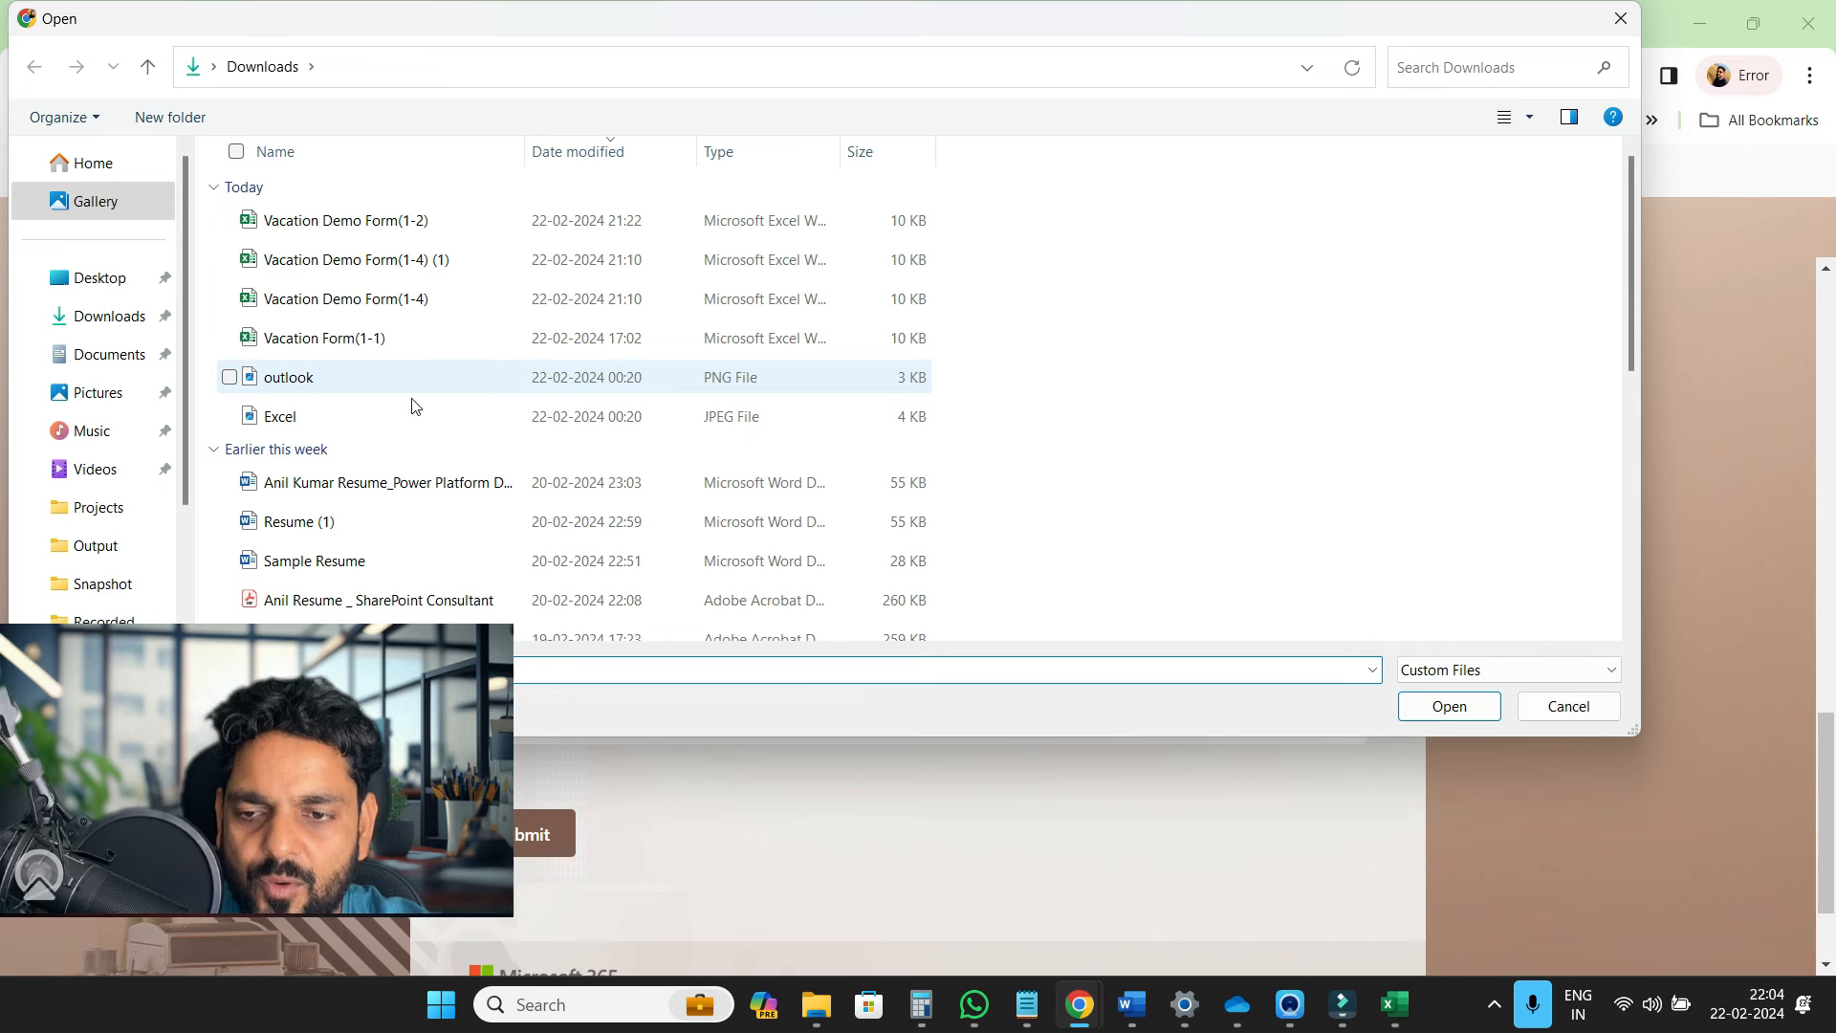
Attach Sample Resume.docx, enter the user's email, submit the response, and return to the flow
double_click(386, 563)
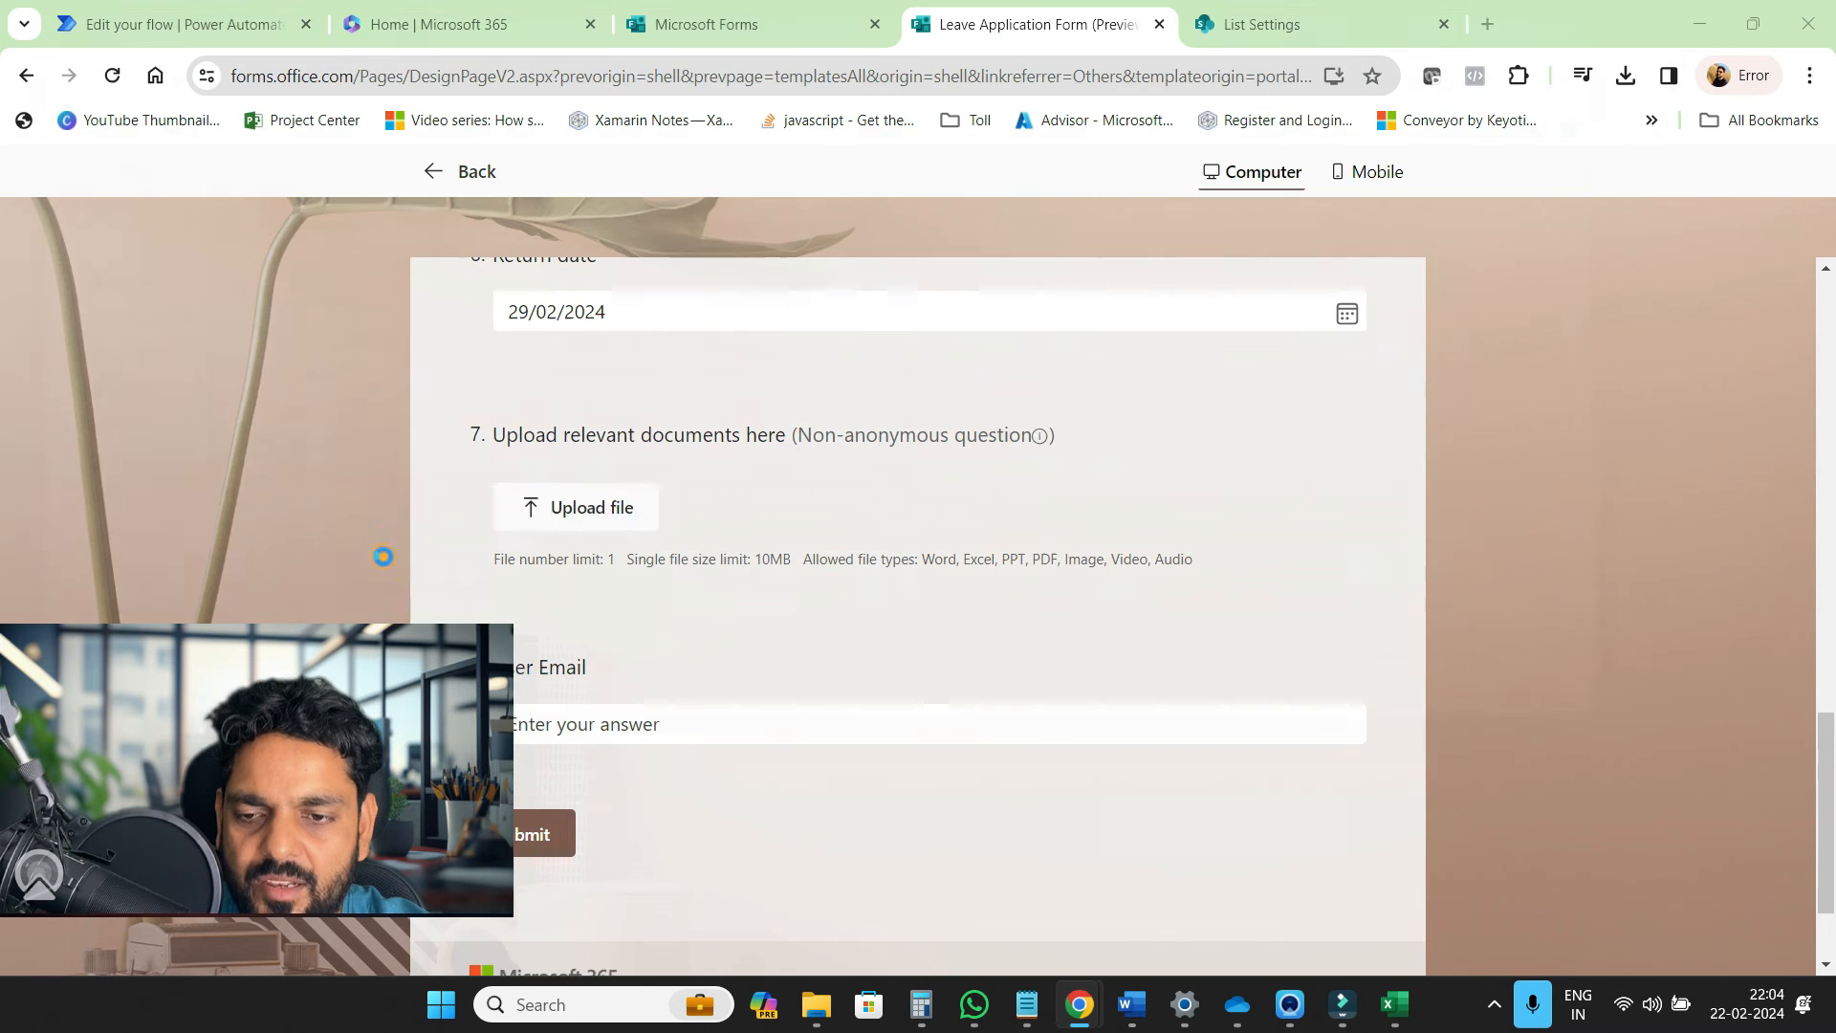
left_click(831, 583)
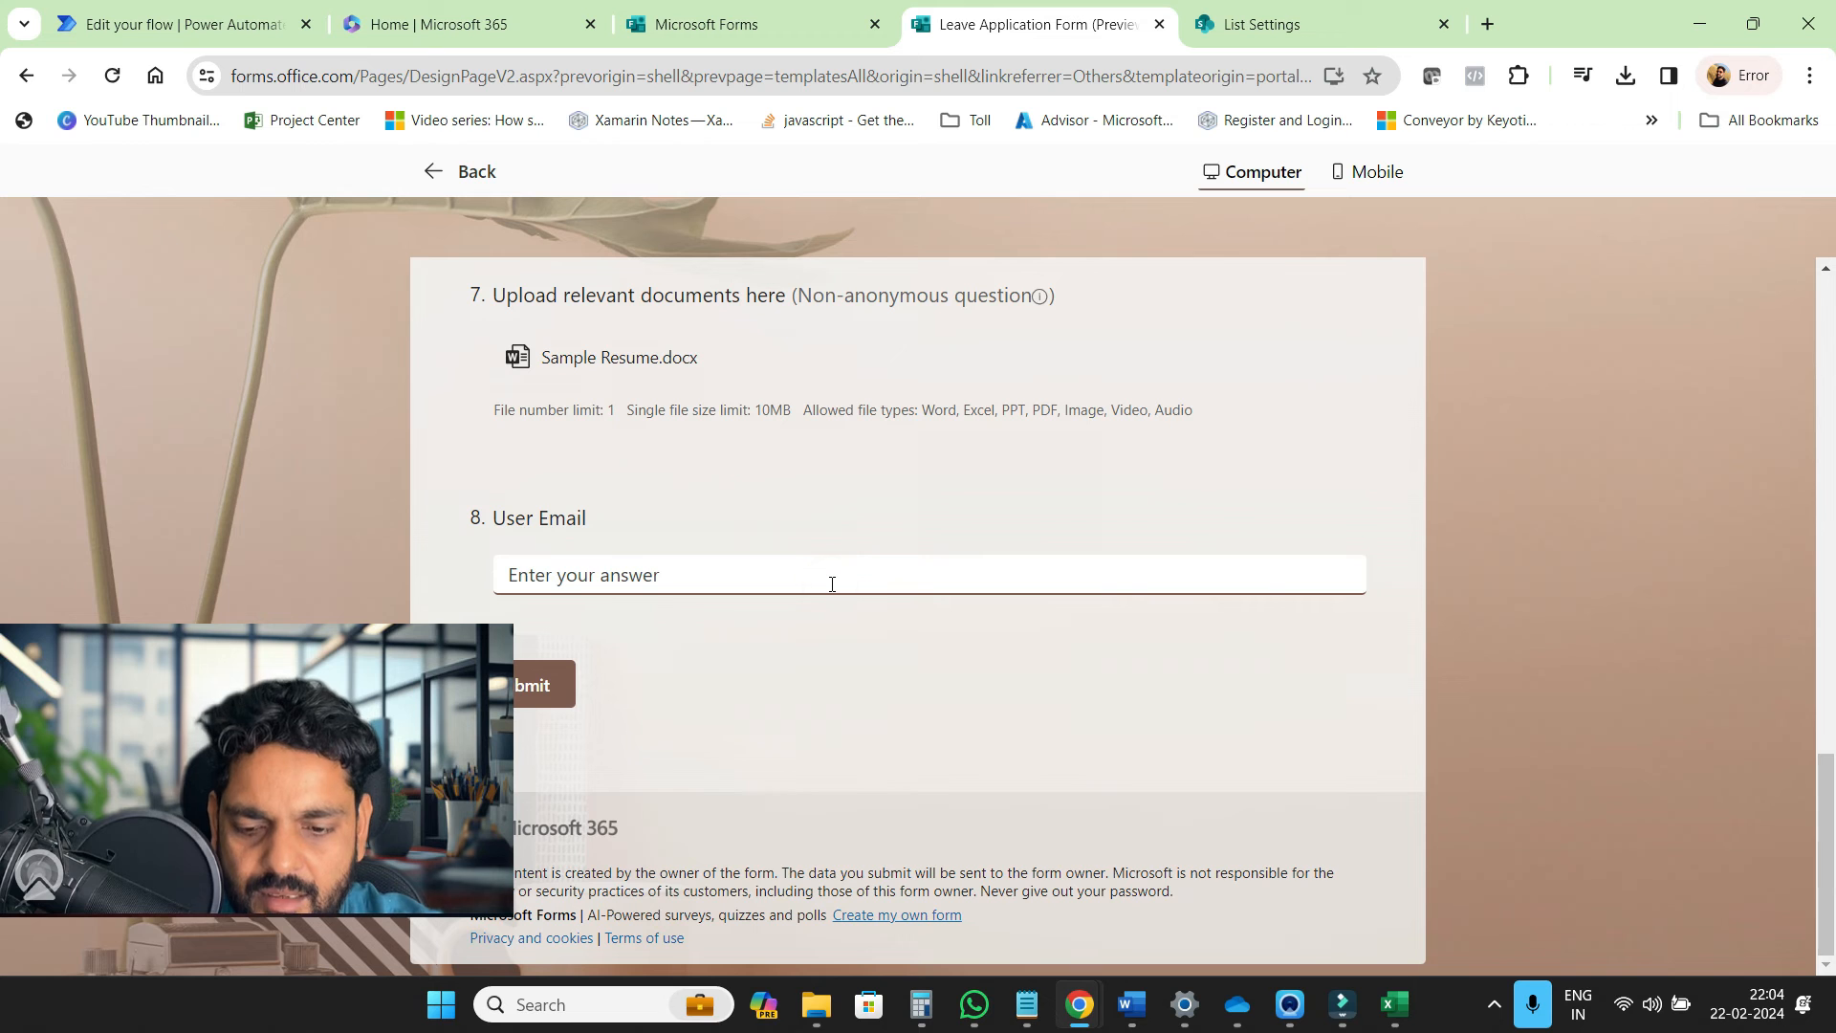
type("pra")
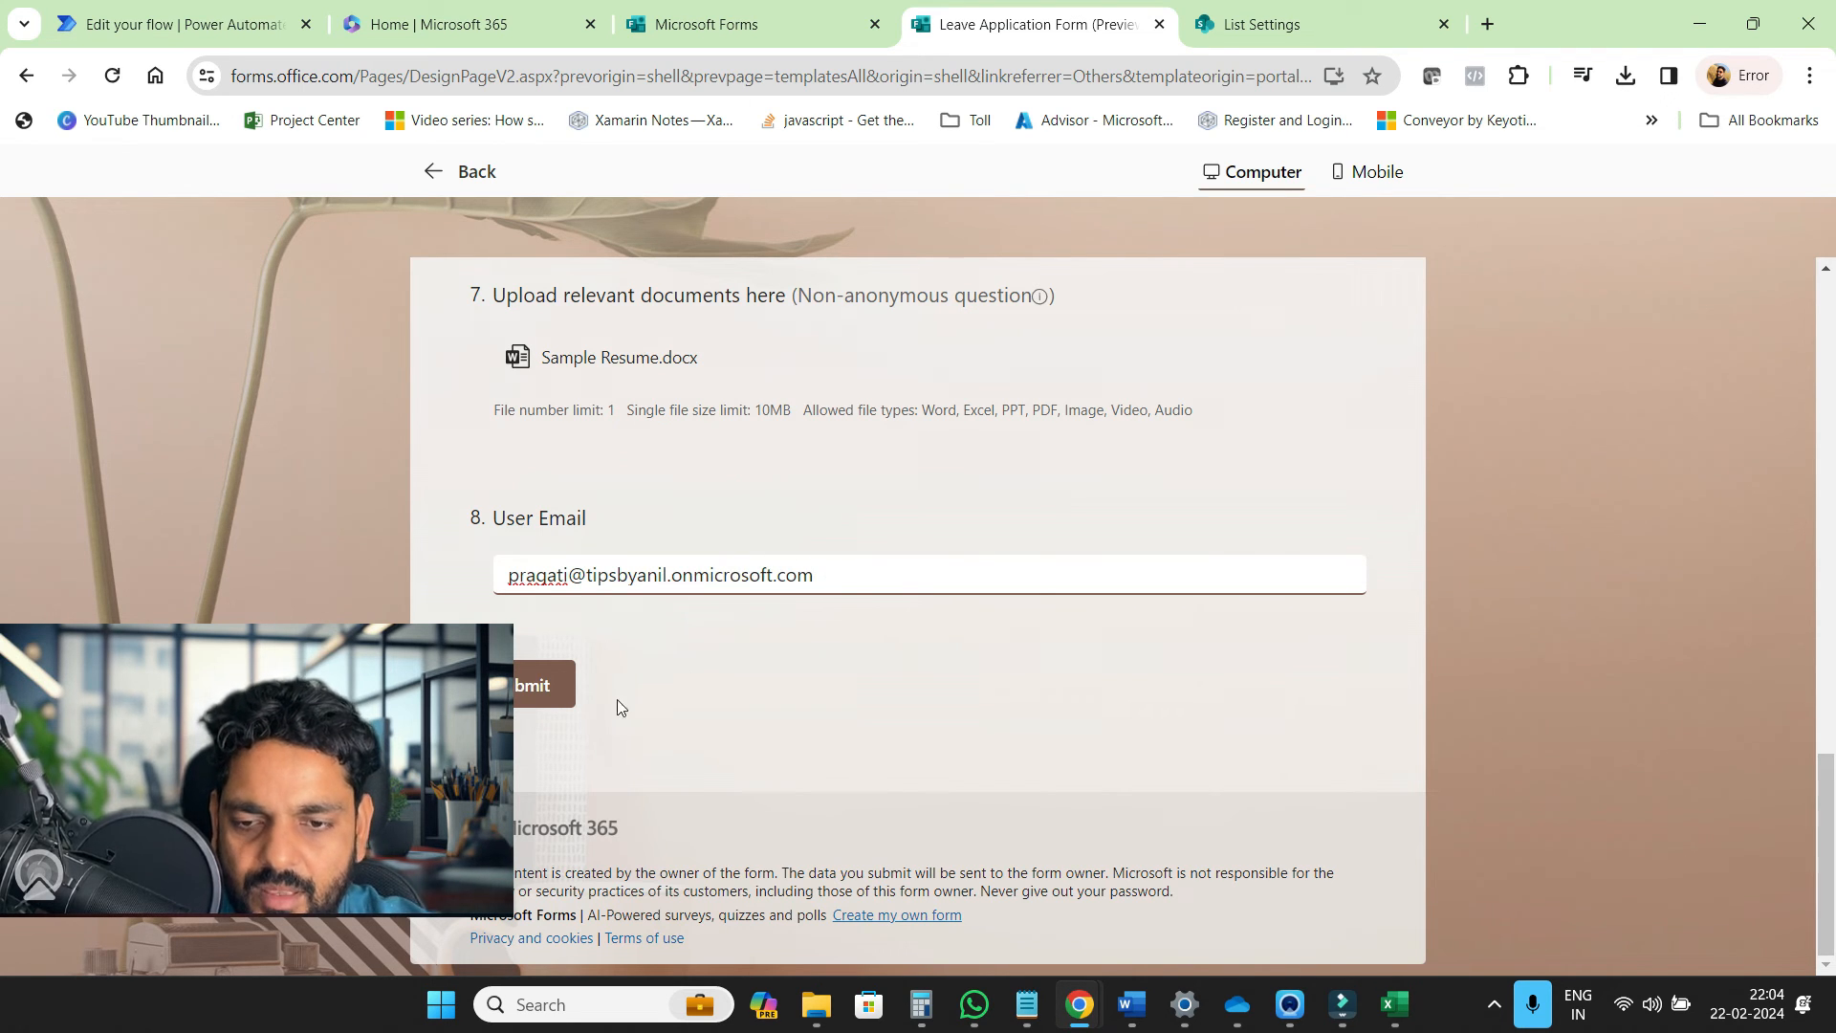
left_click(547, 685)
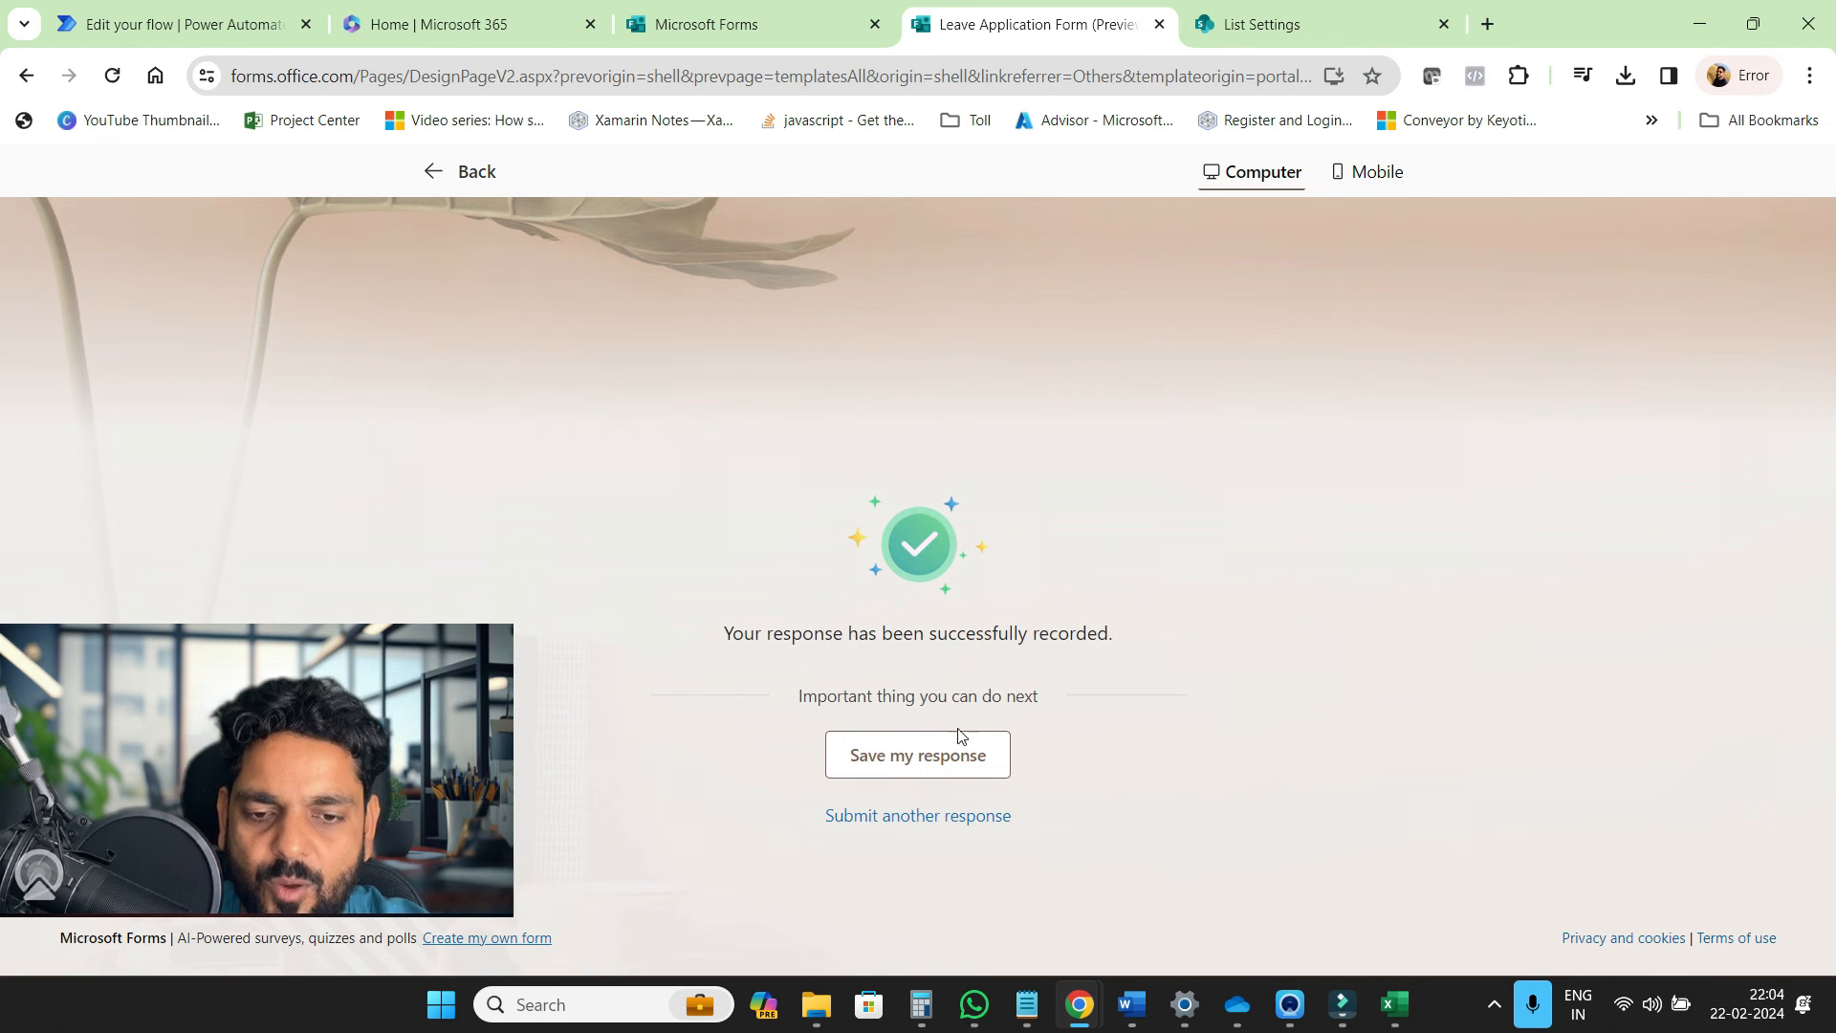
left_click(249, 36)
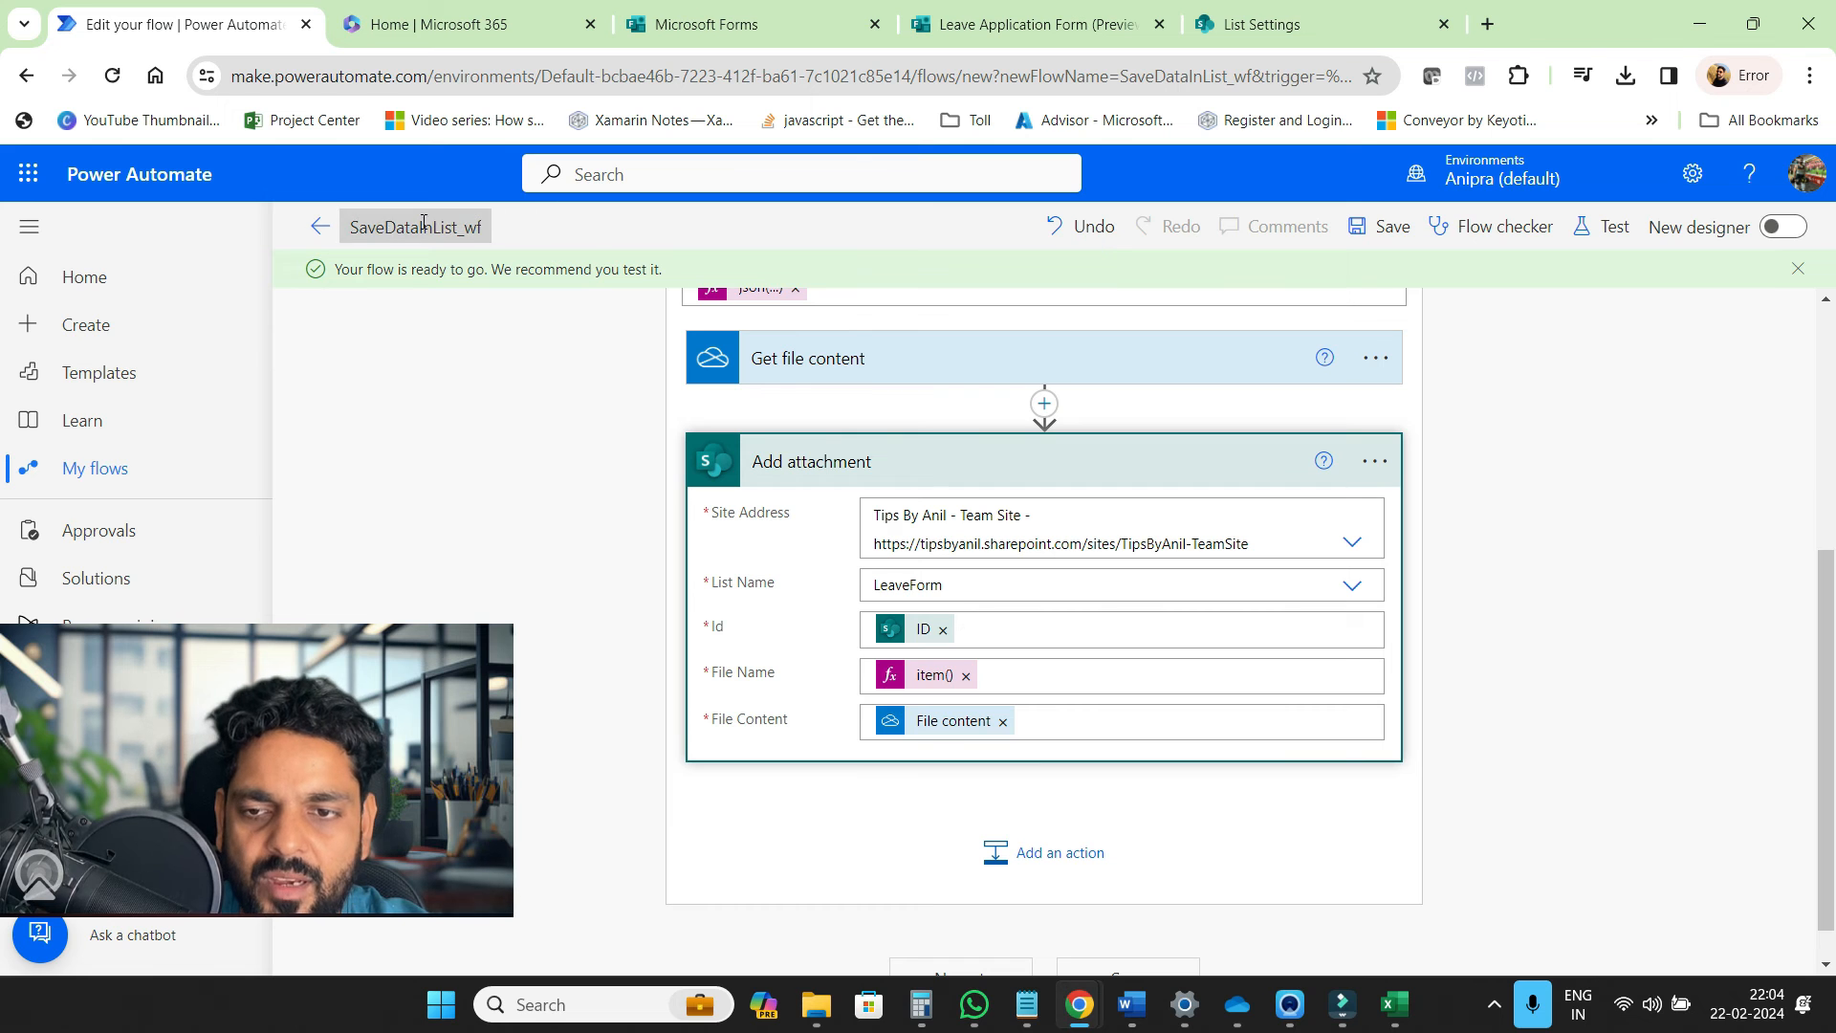
Refresh the flow's run history to confirm the test run Succeeded in 00:00:11, then return to SharePoint
left_click(320, 225)
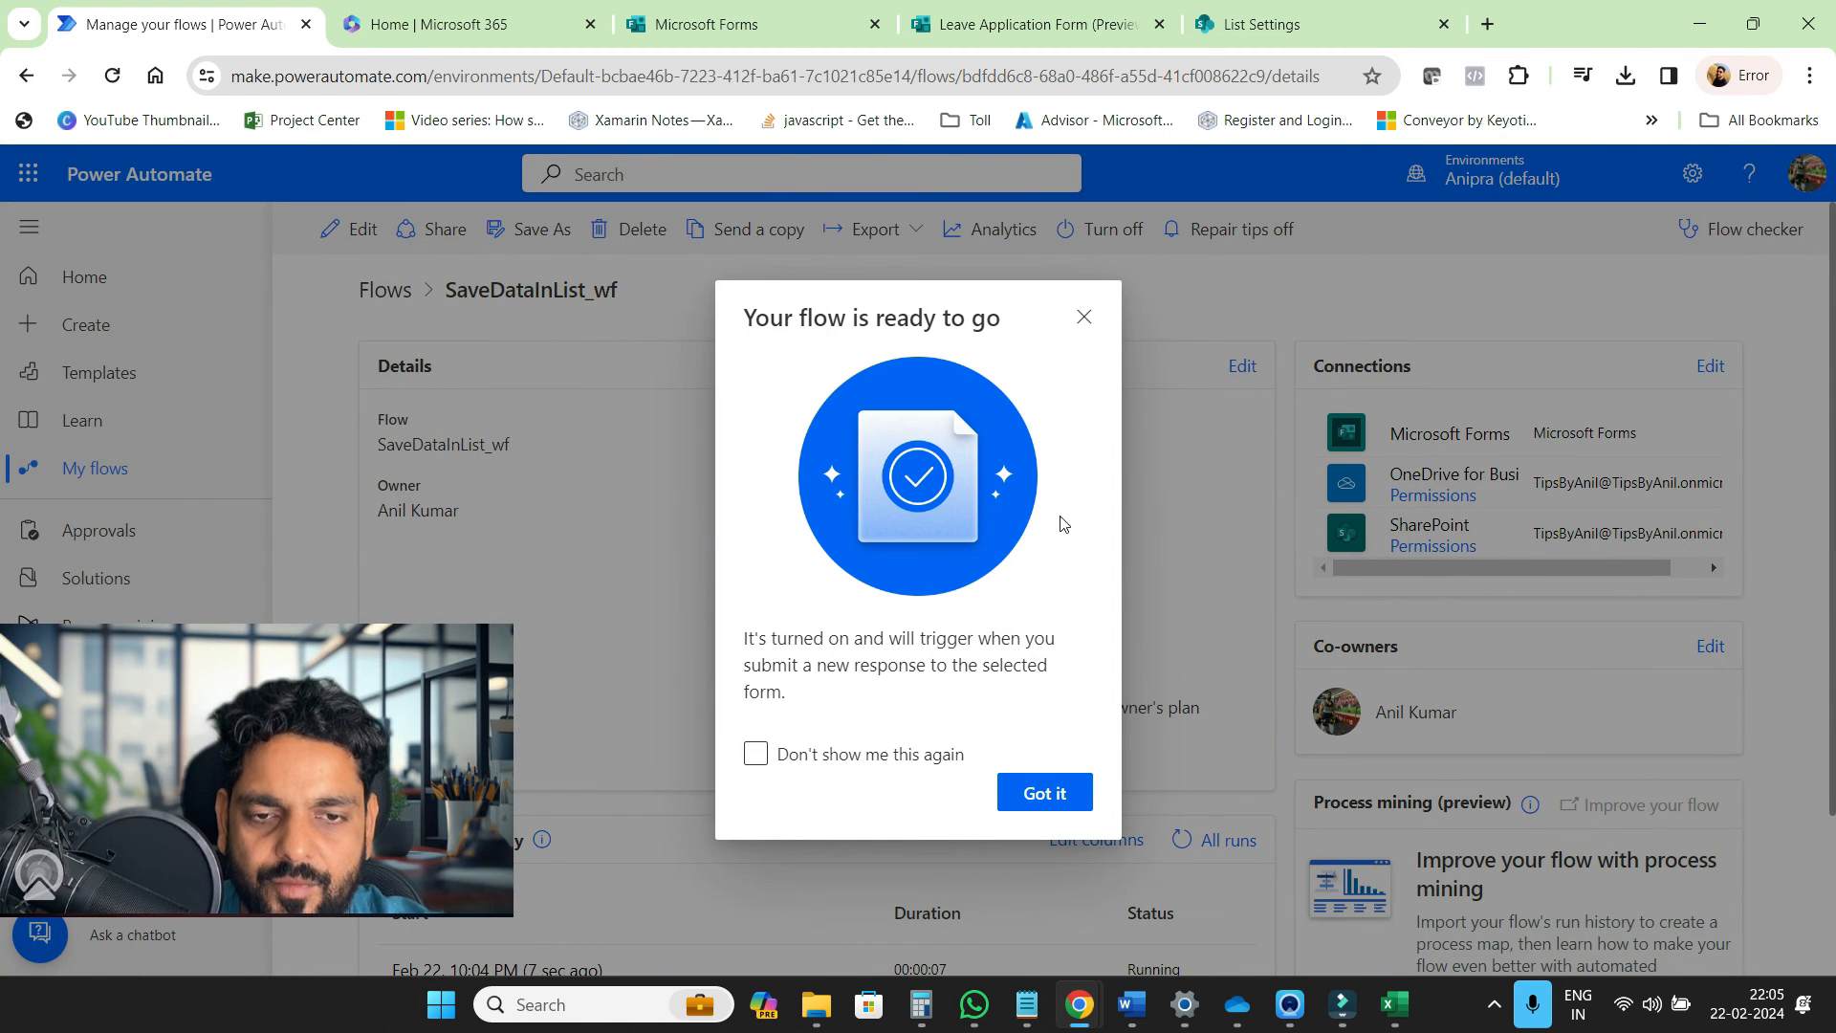
left_click(1083, 316)
scroll(1052, 574, "down", 2)
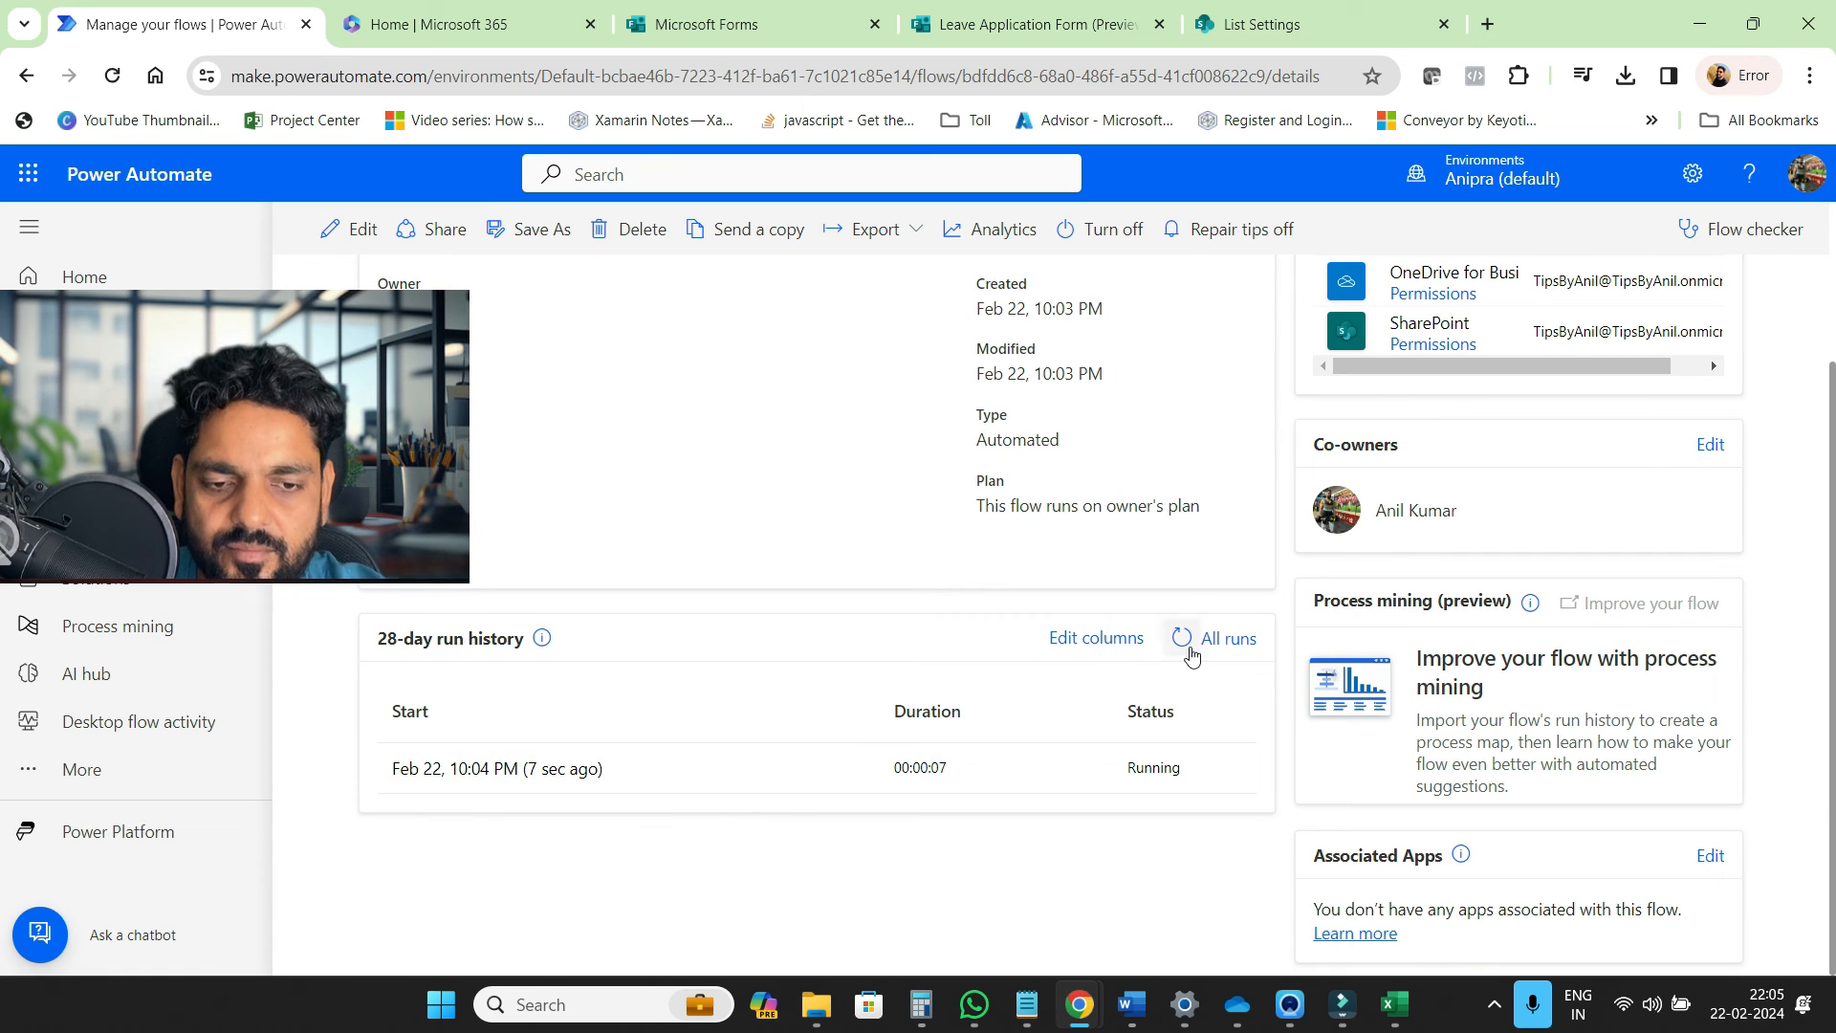
left_click(1183, 638)
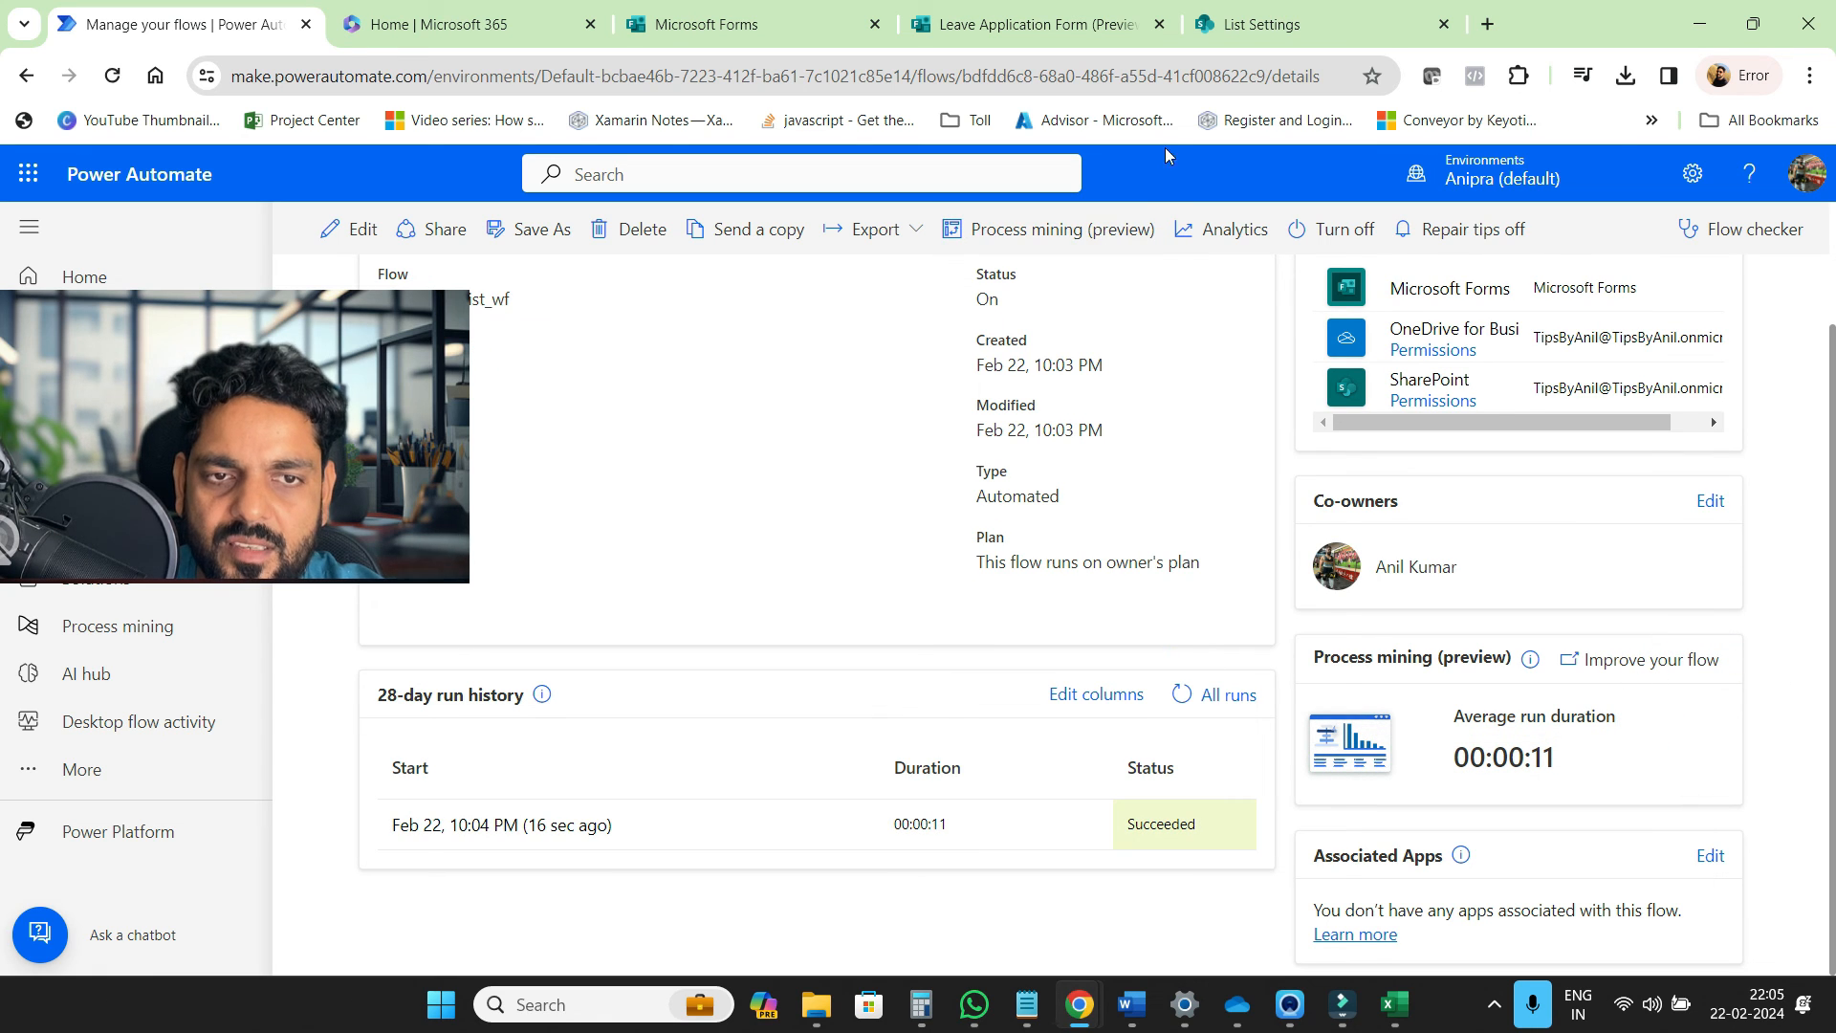
left_click(1230, 29)
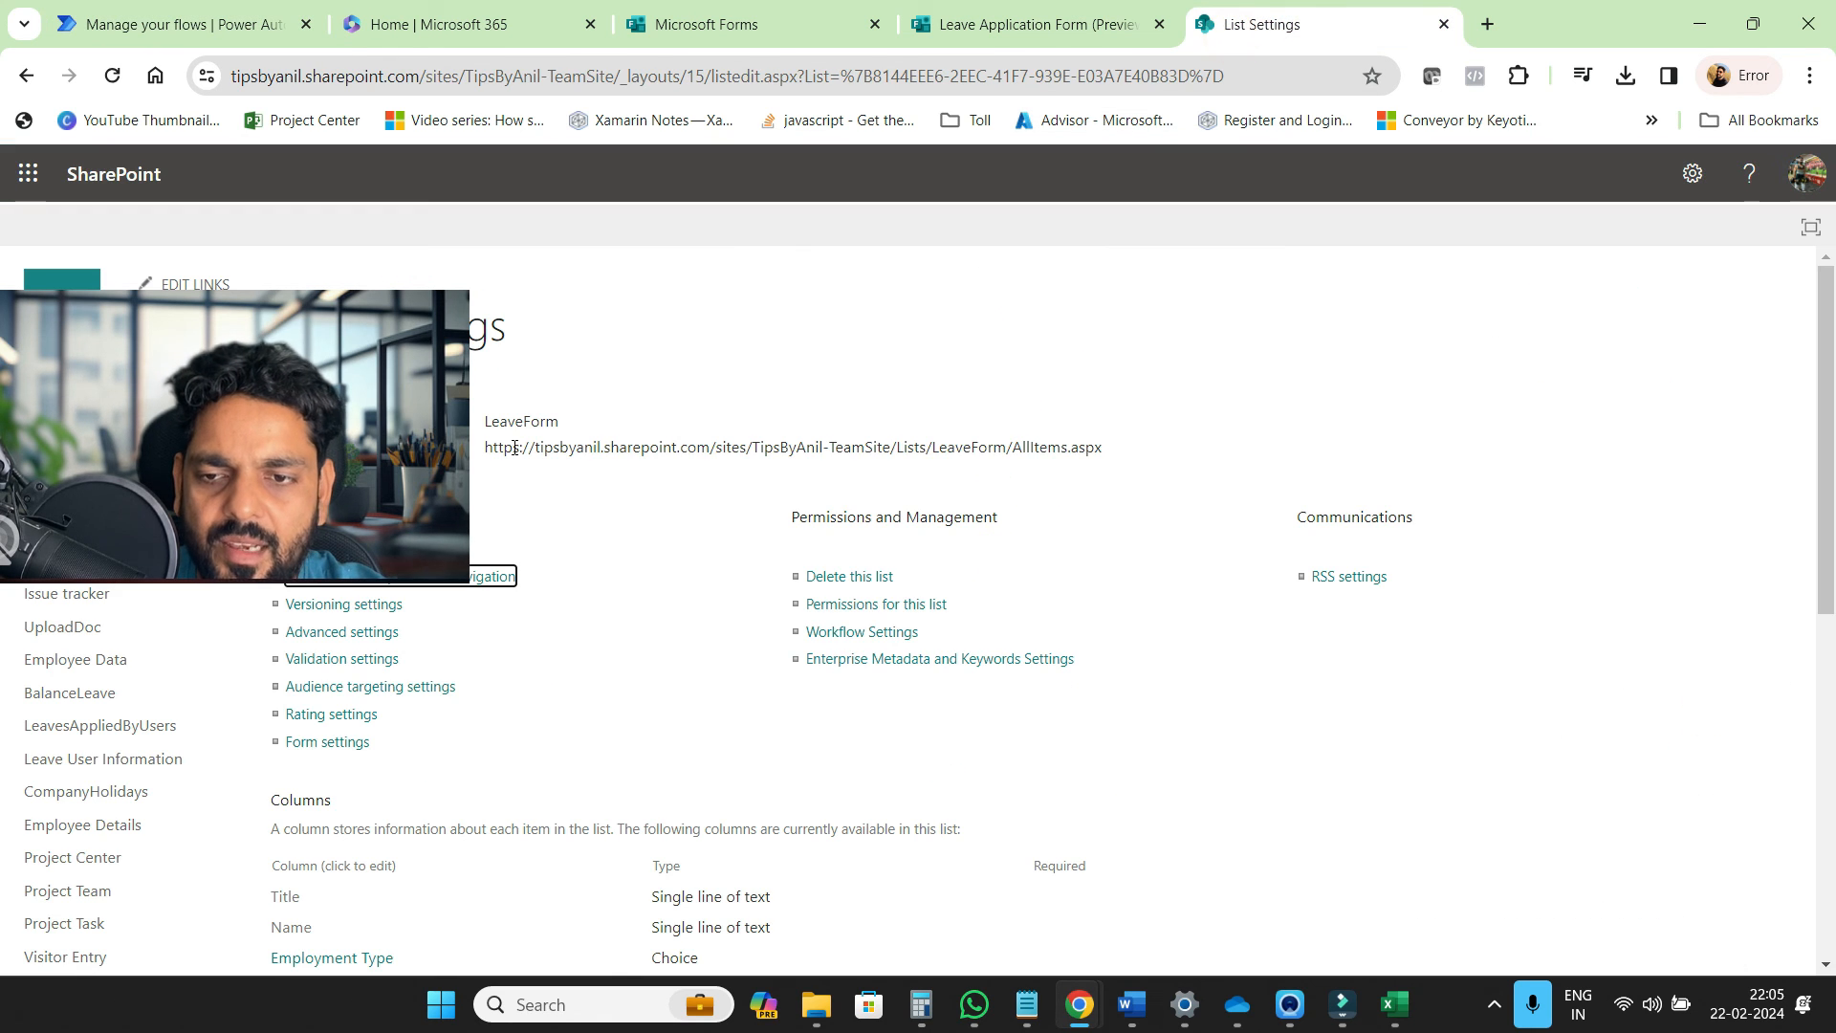
Open the LeaveForm list and select the new Part Time, HR, Vacation leave entry
left_click(227, 328)
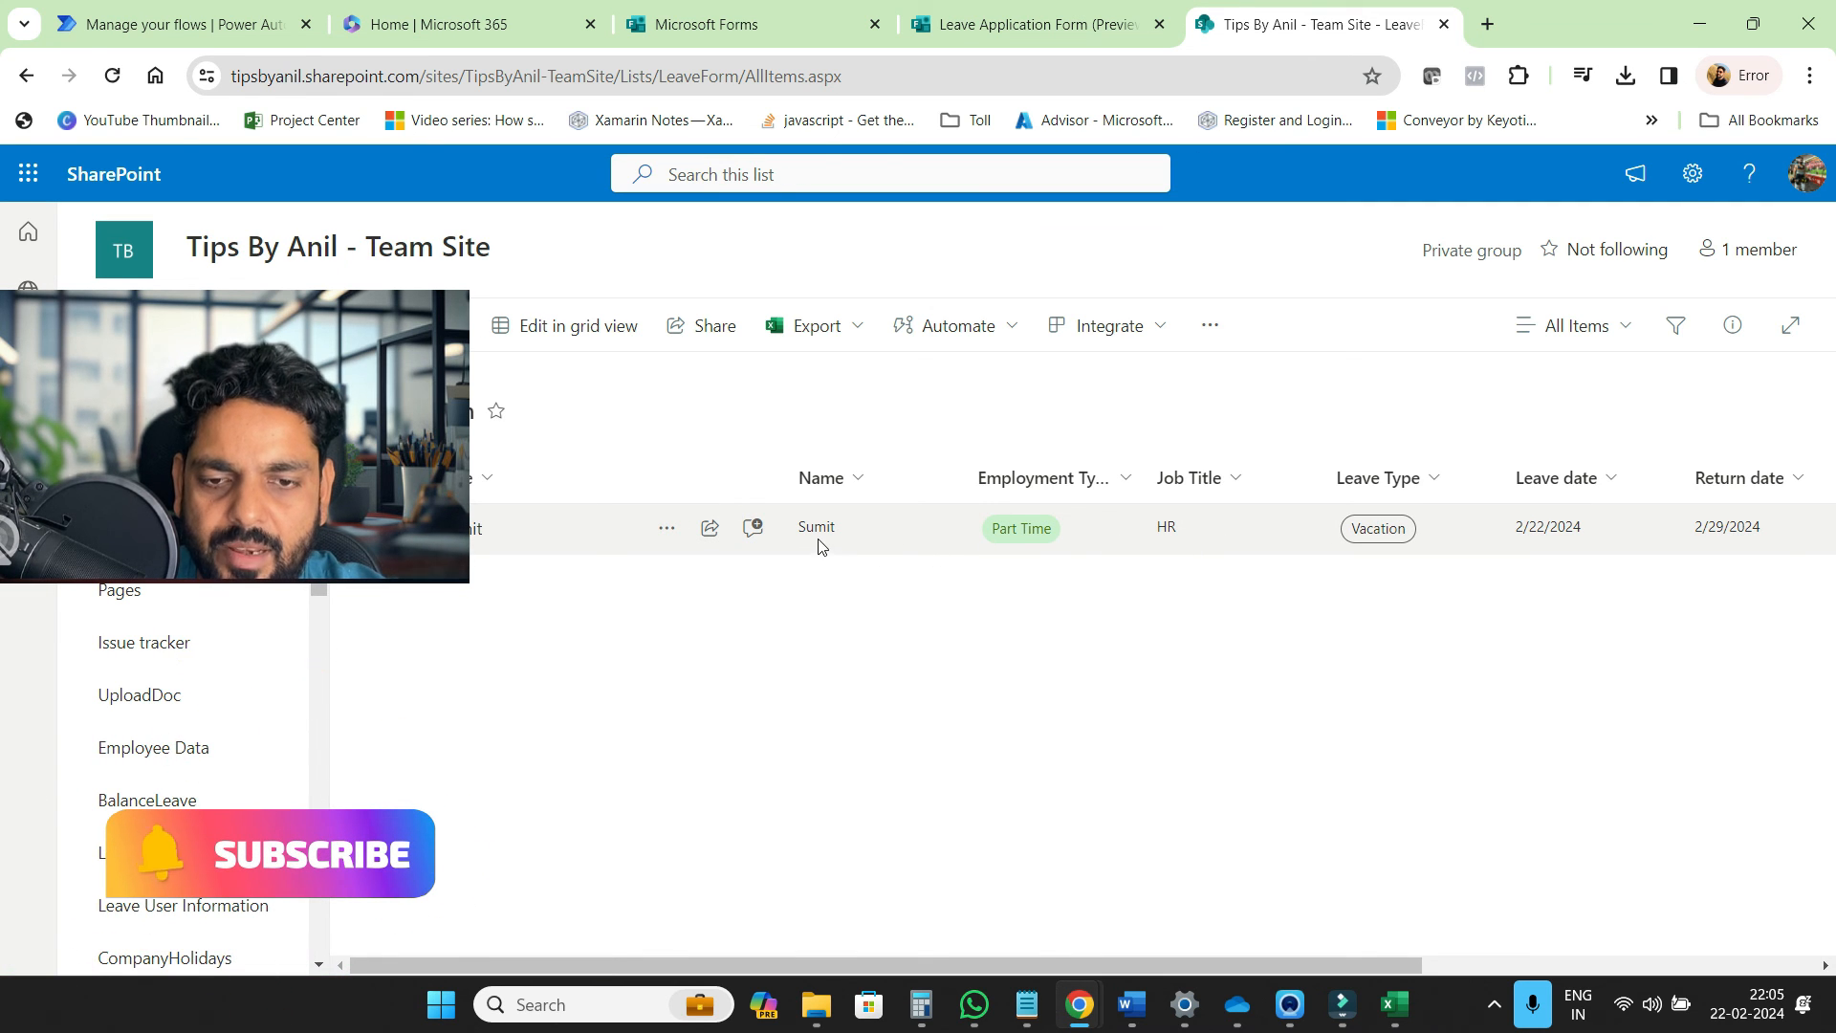
scroll(1176, 526, "right", 5)
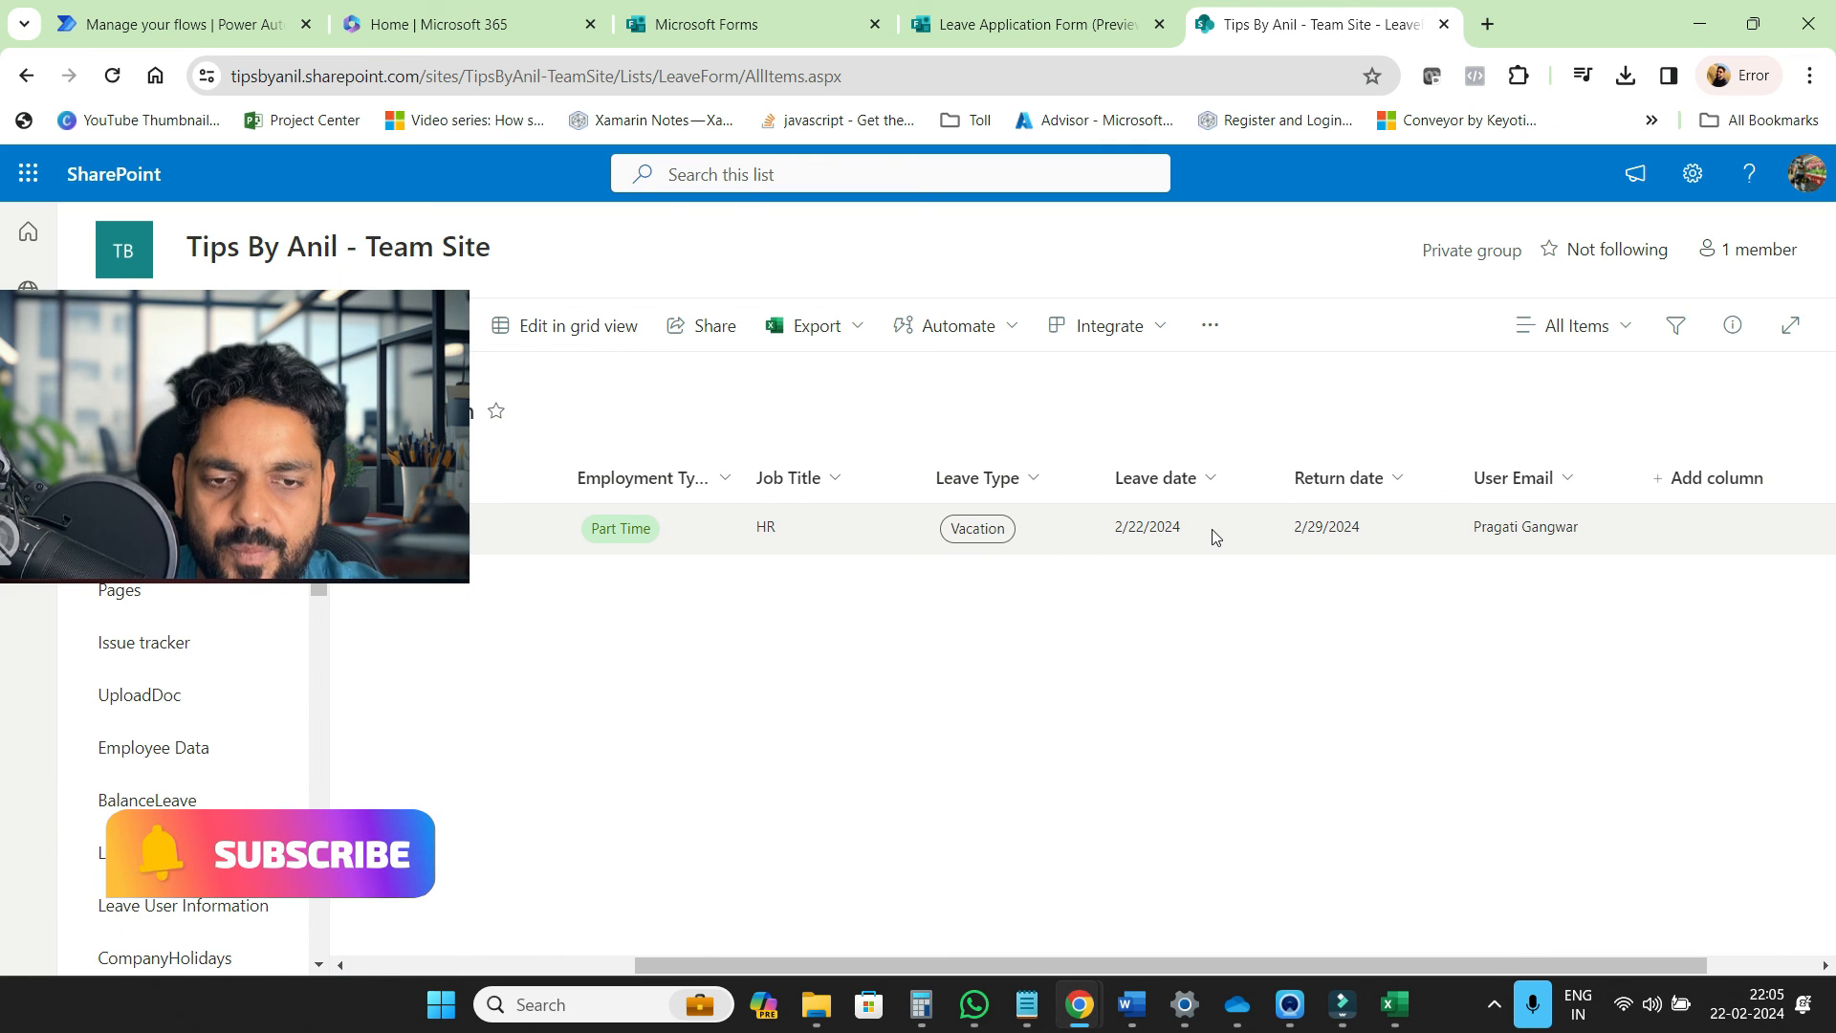
scroll(1212, 533, "right", 3)
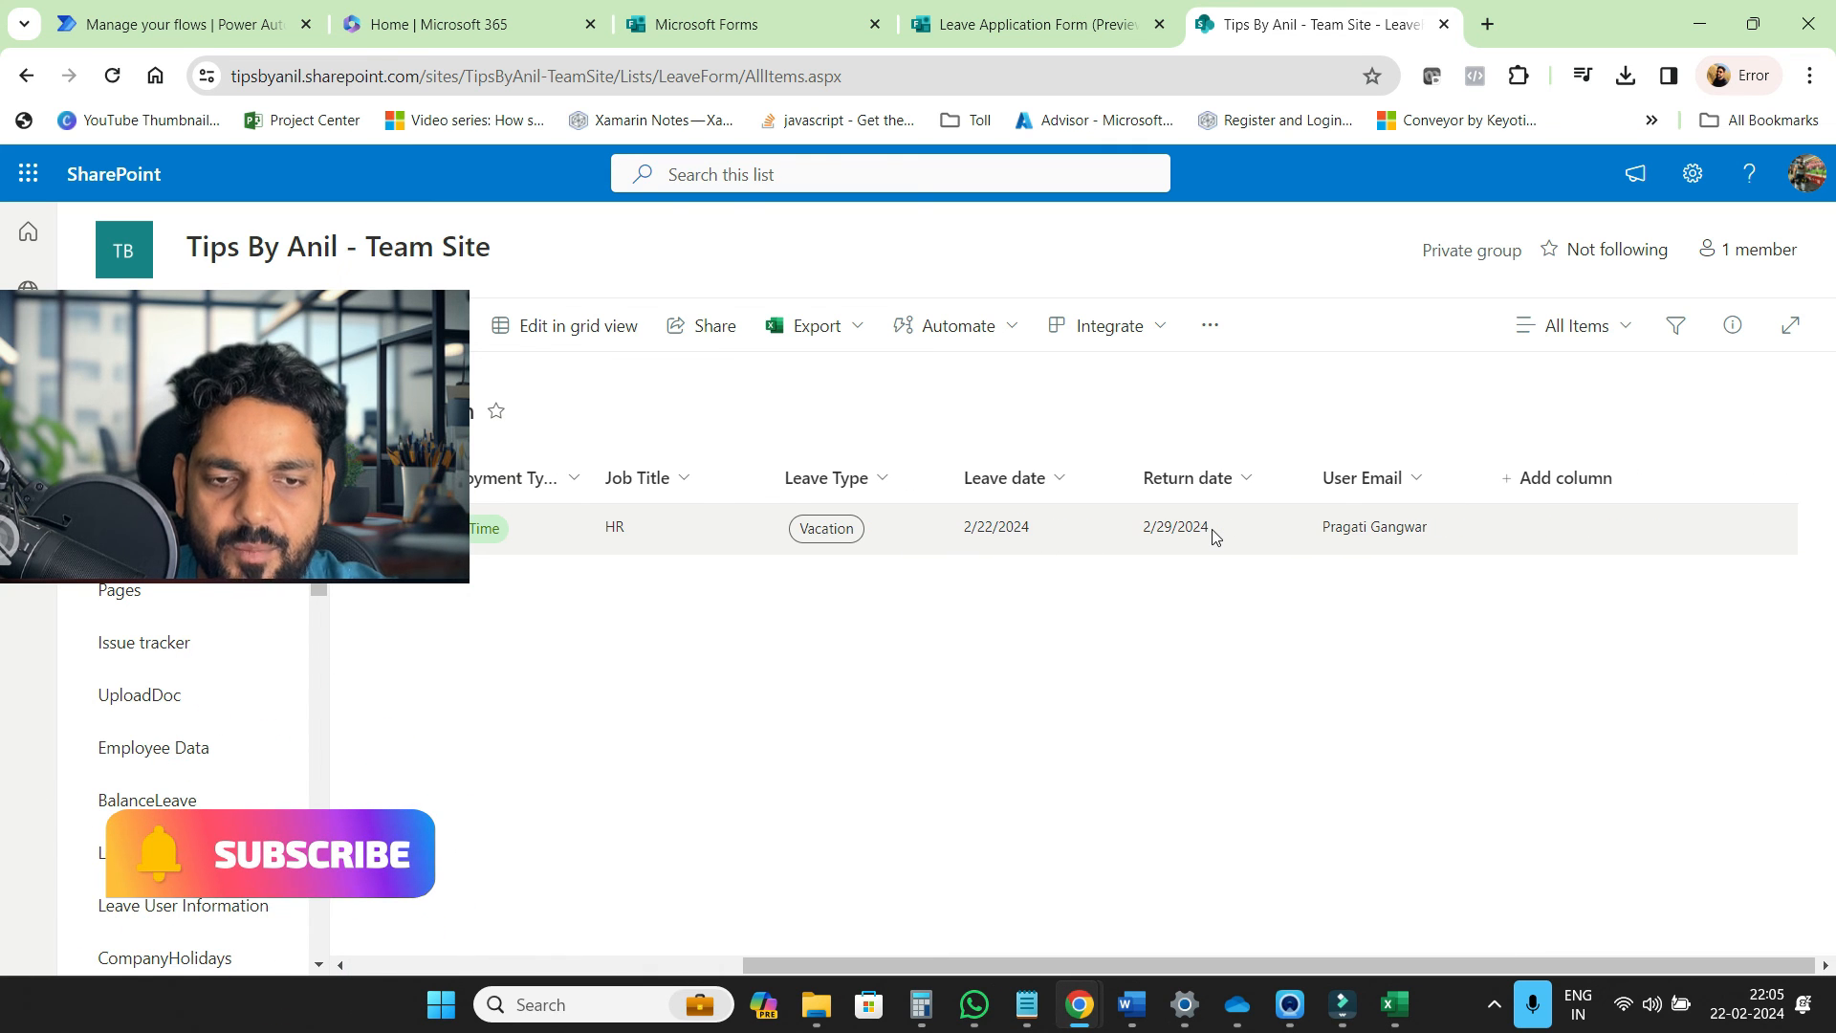
left_click(1382, 533)
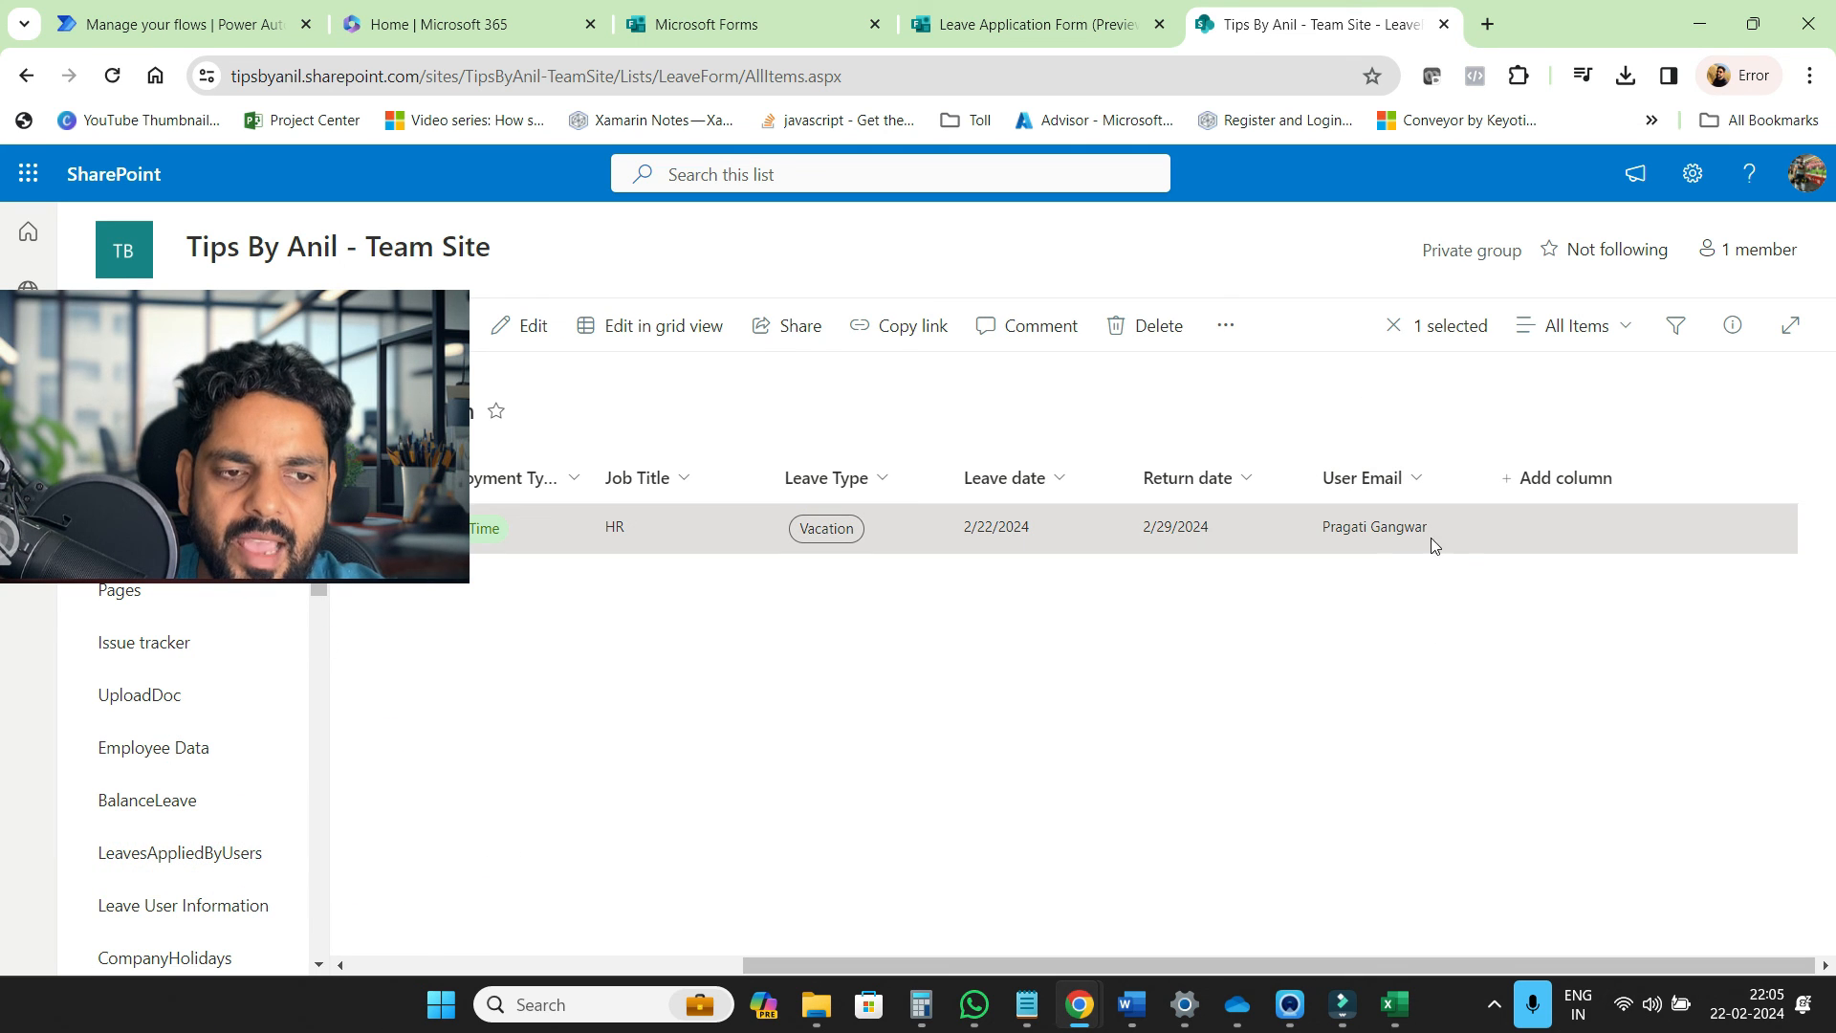
Show the entry's details and open its attached resume .docx from Attachments
scroll(1368, 541, "left", 5)
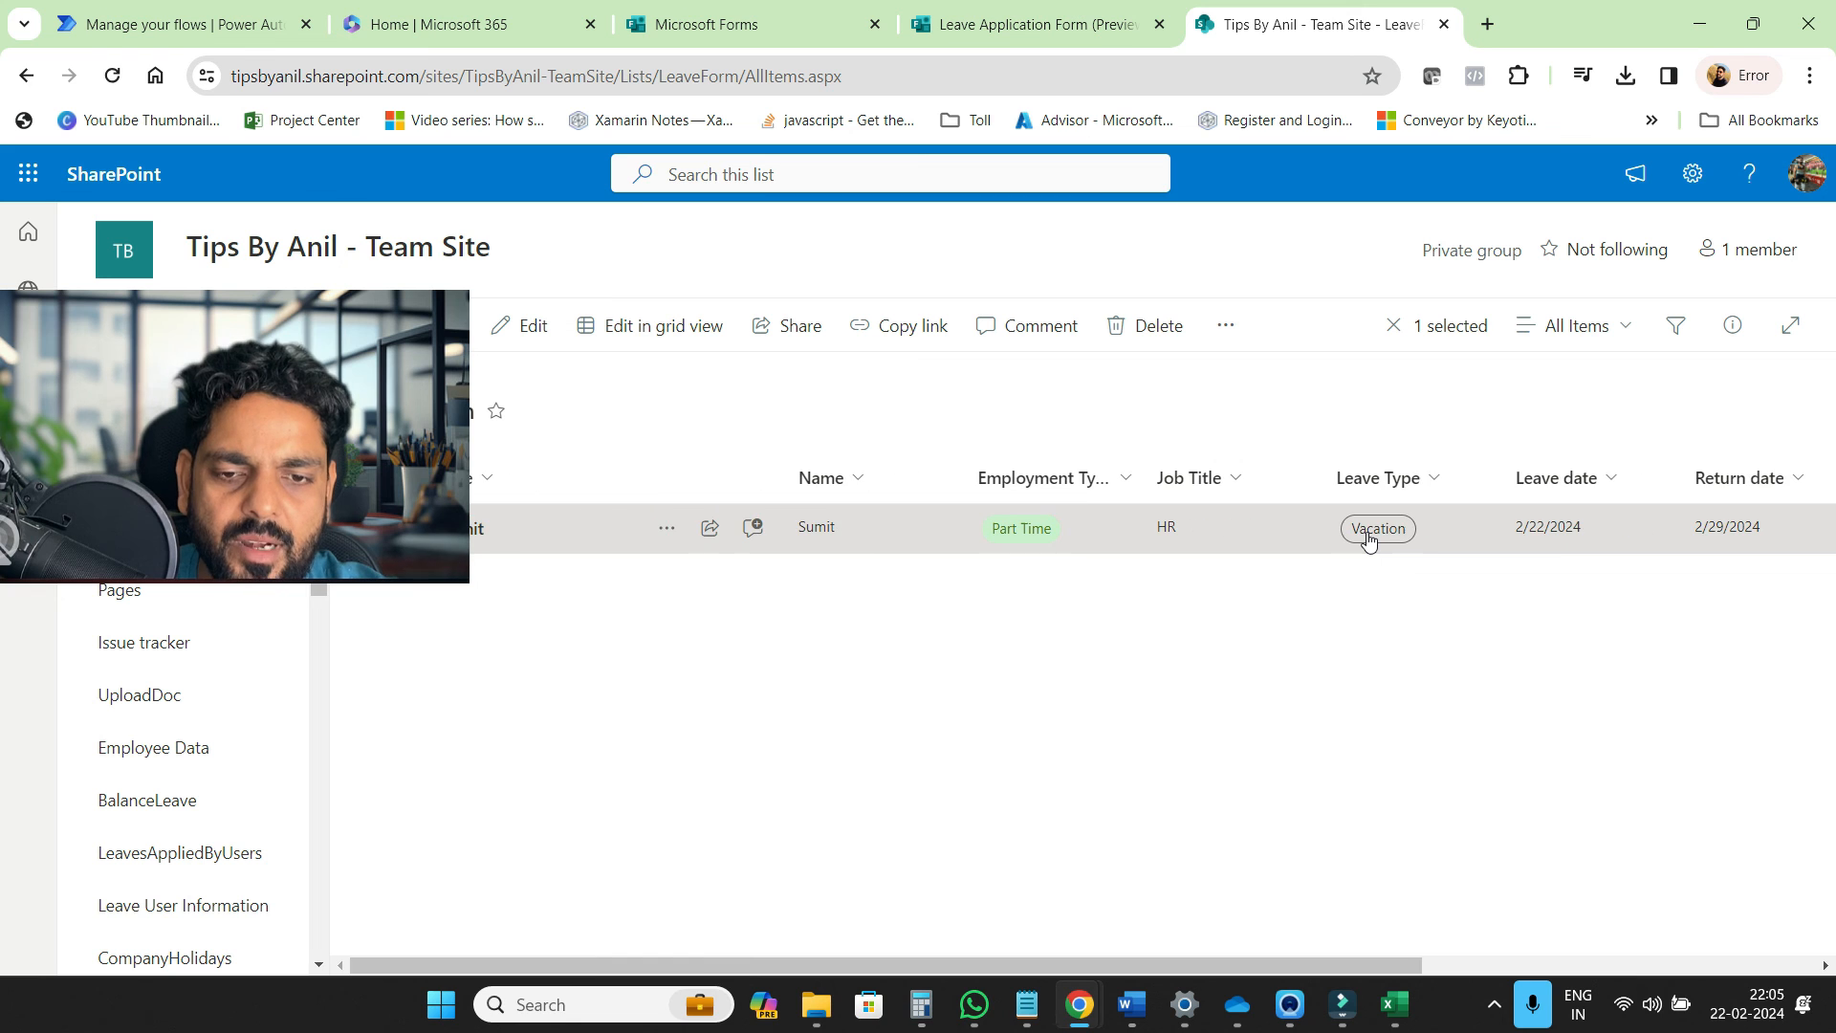
left_click(666, 532)
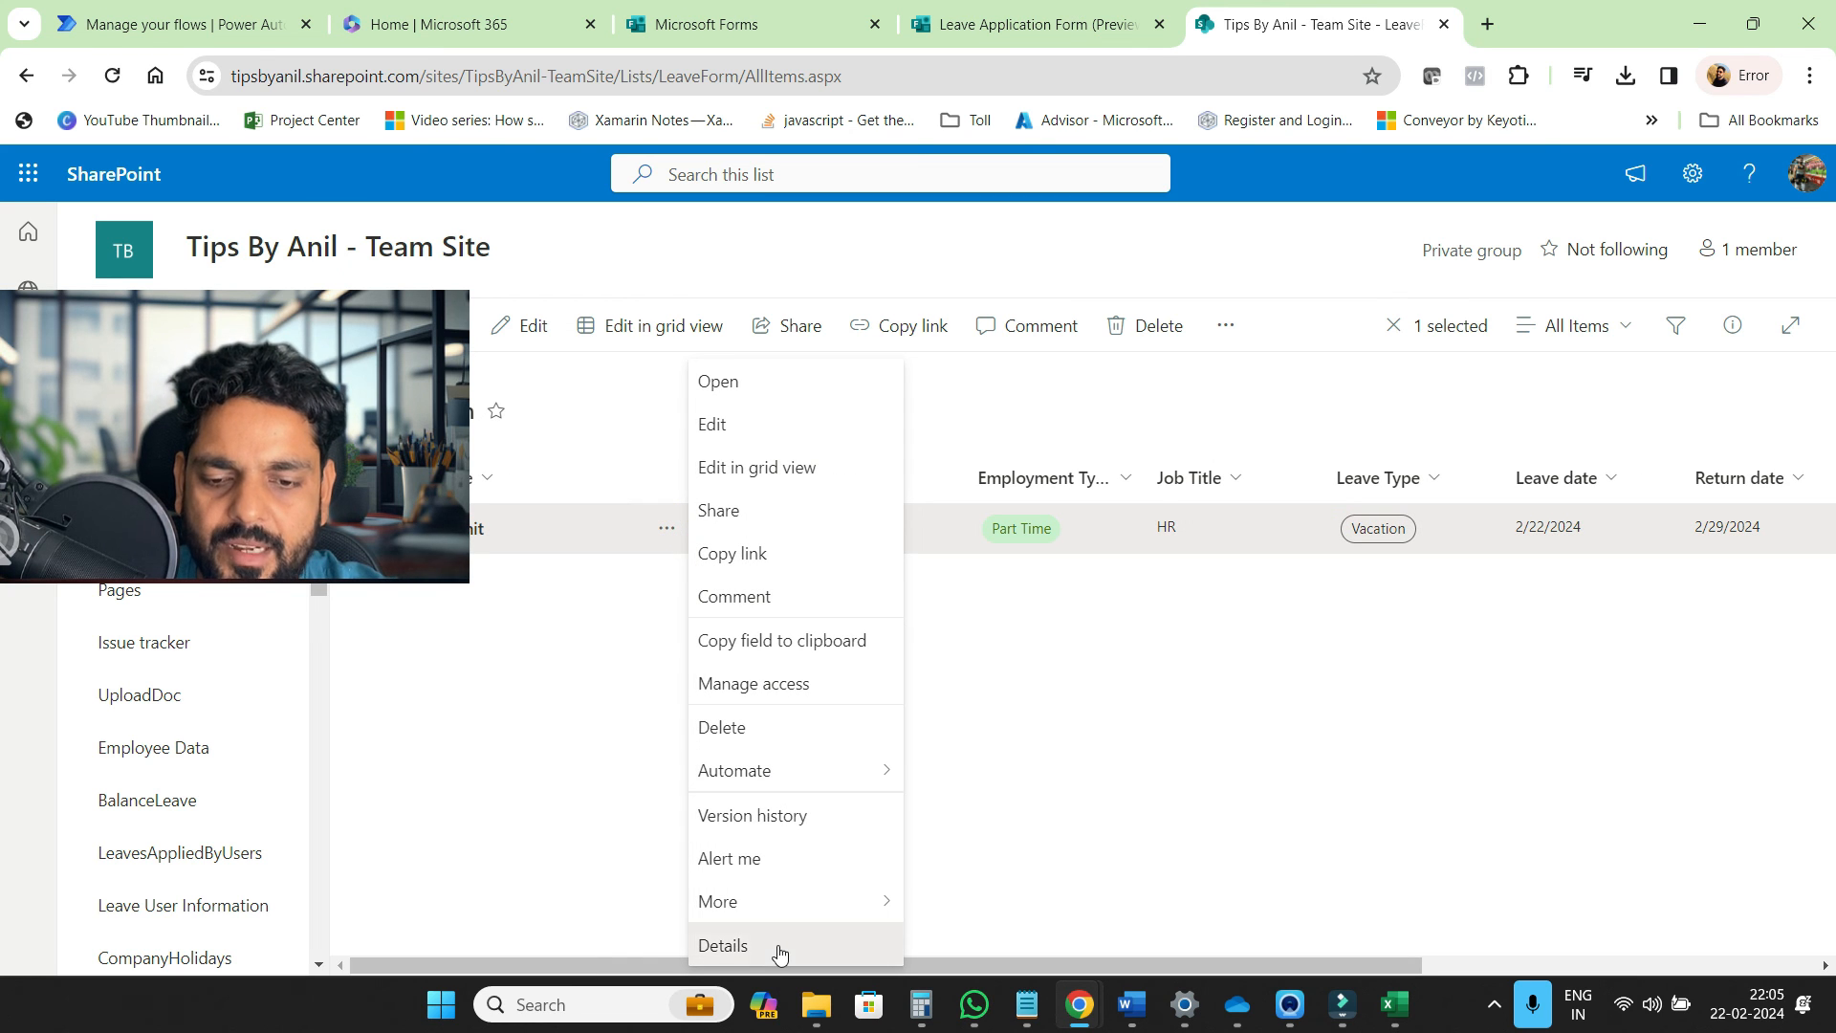
left_click(779, 946)
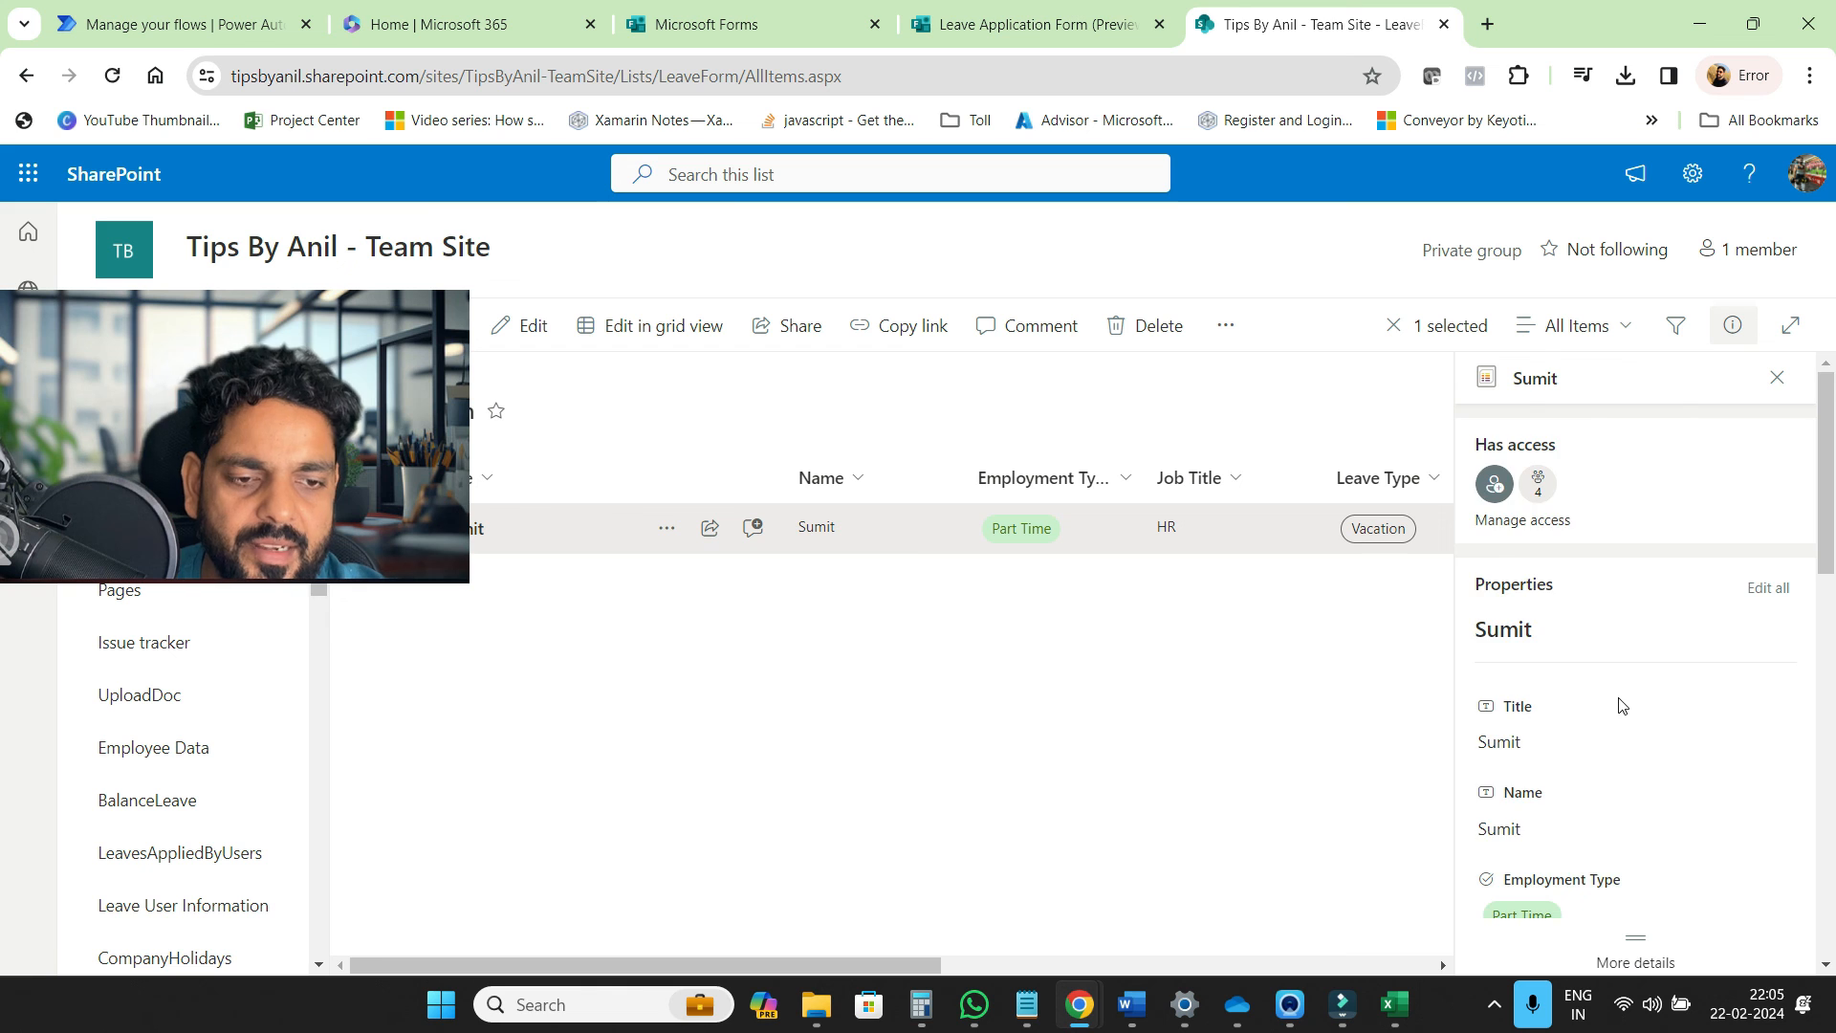
scroll(1621, 704, "down", 5)
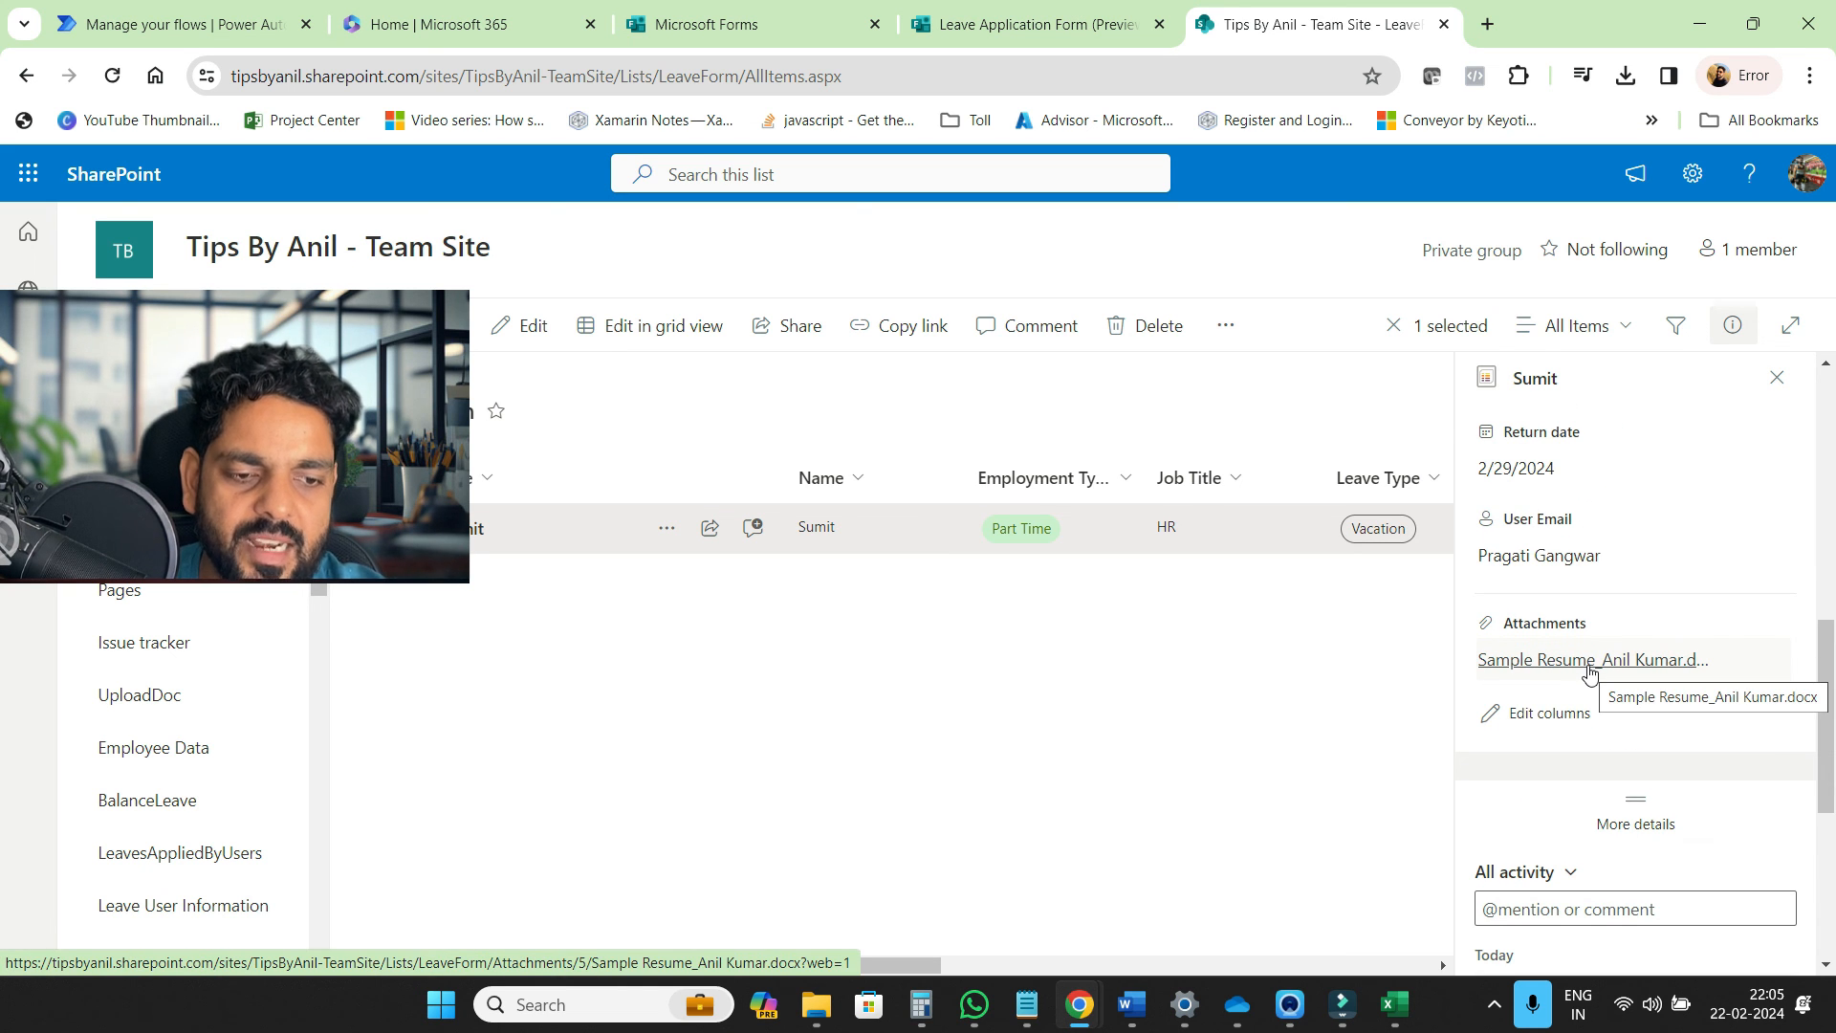
scroll(1606, 729, "down", 3)
scroll(1606, 734, "up", 3)
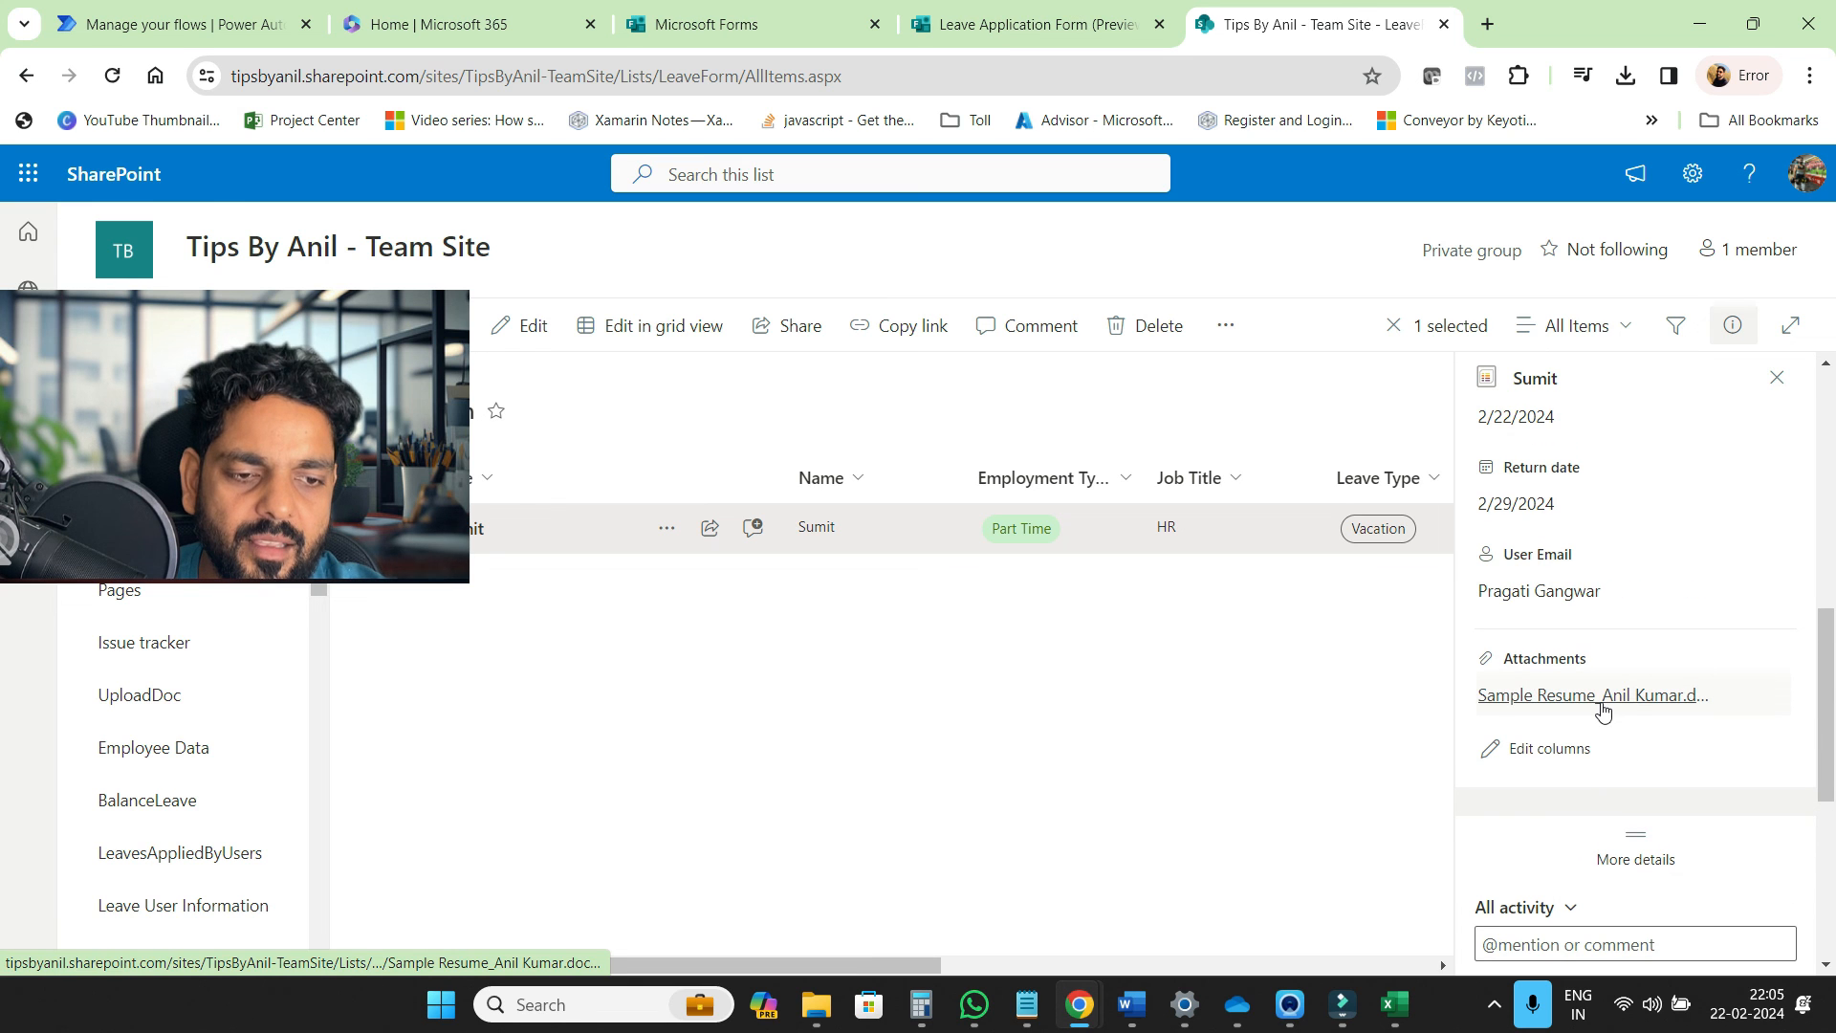
left_click(1603, 696)
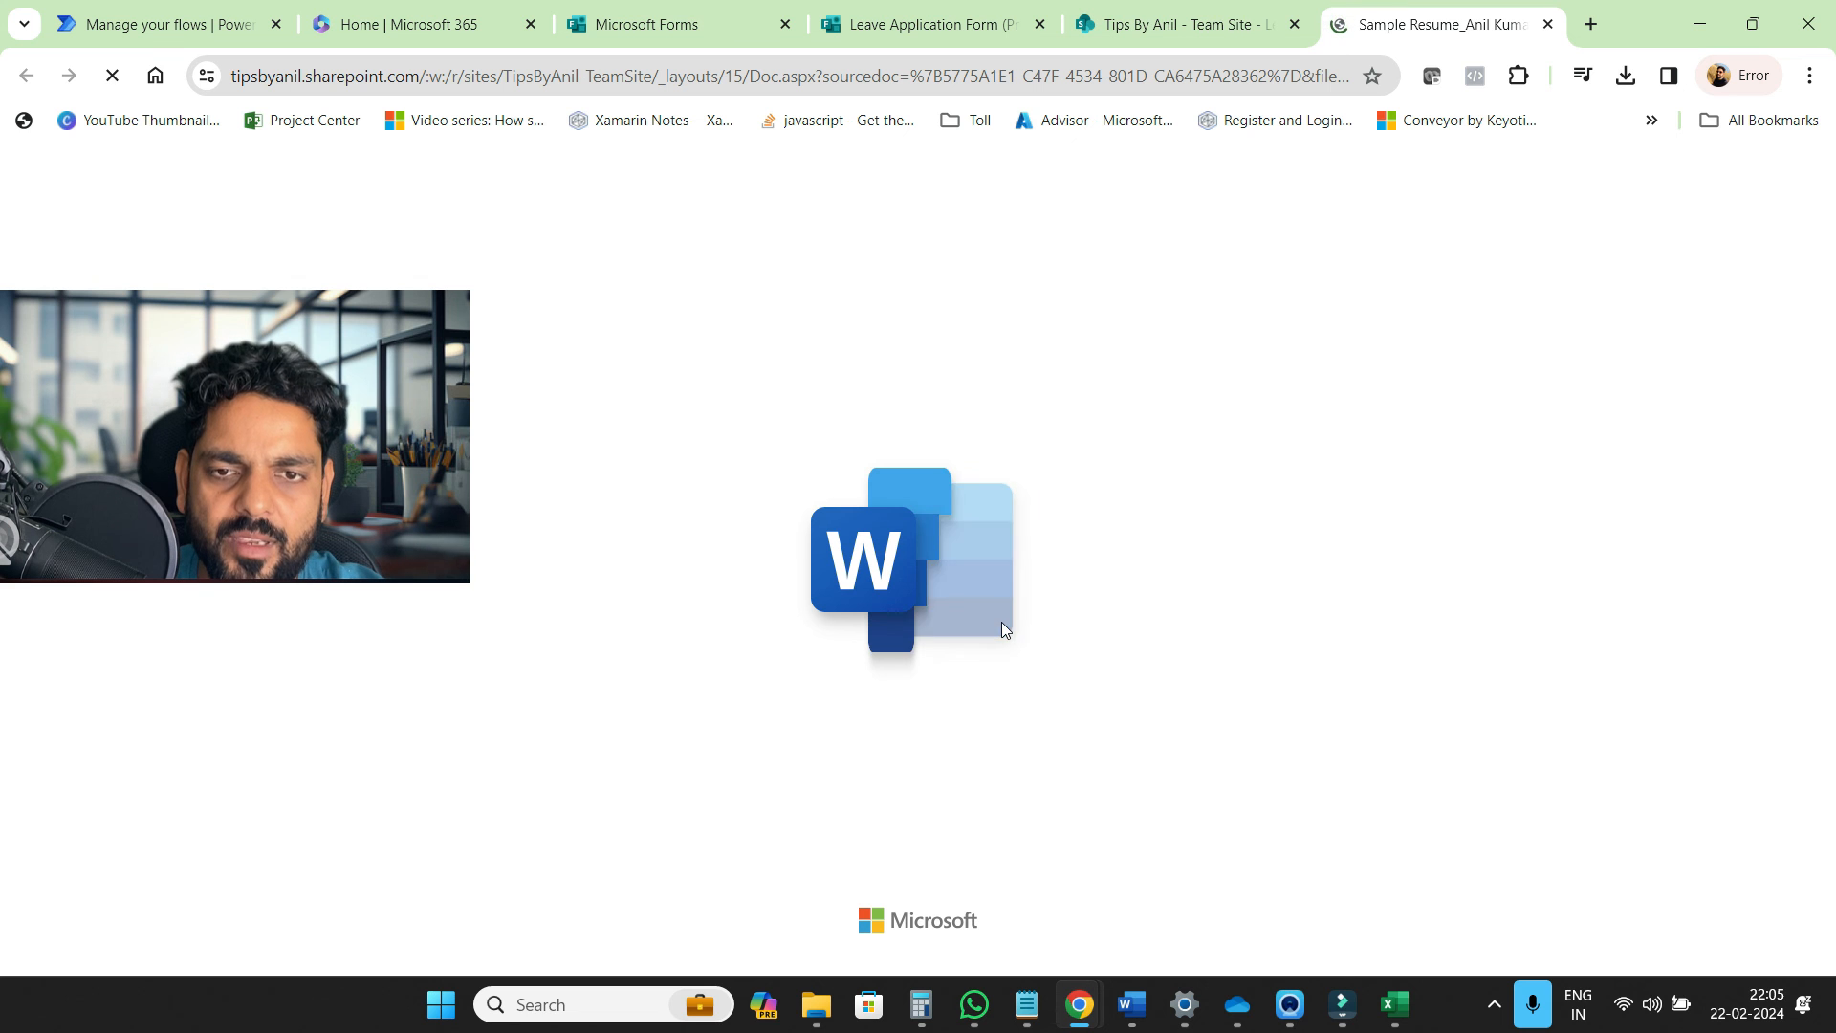
Scroll through the attached sample resume in Word for the web, then go back to Microsoft Forms
scroll(1002, 623, "down", 5)
scroll(1003, 624, "down", 7)
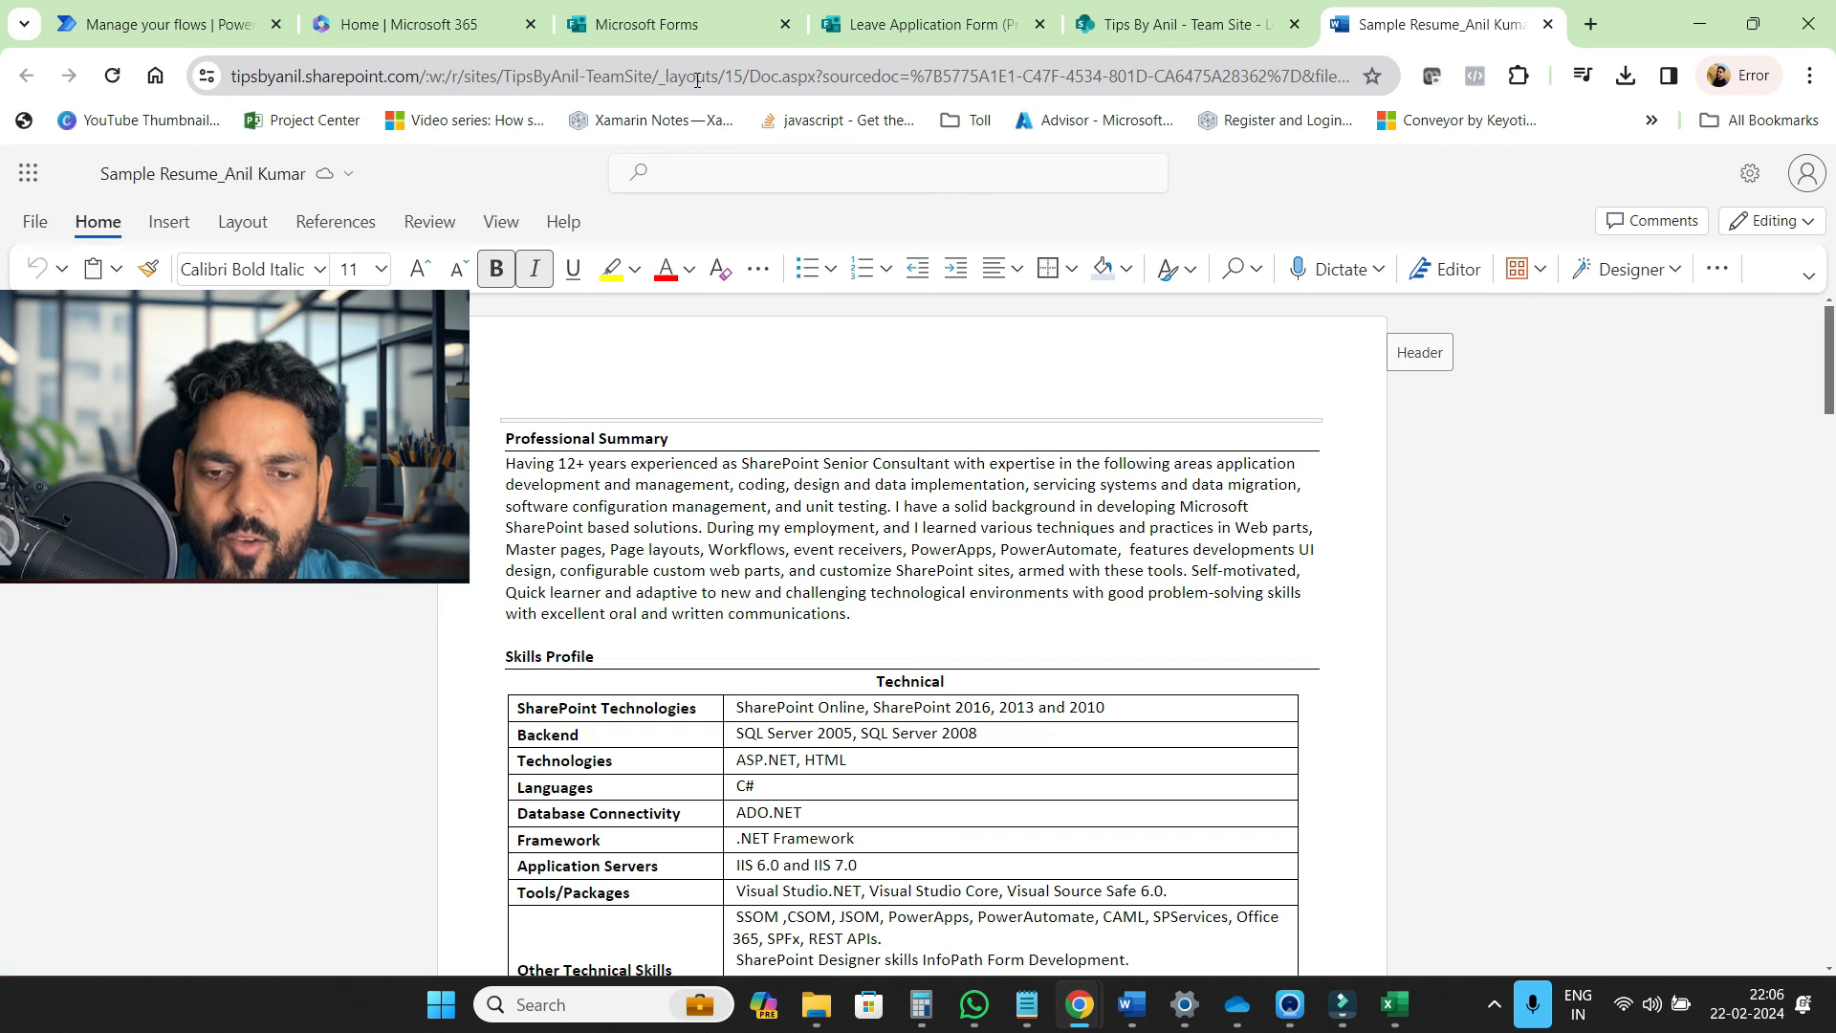
left_click(643, 21)
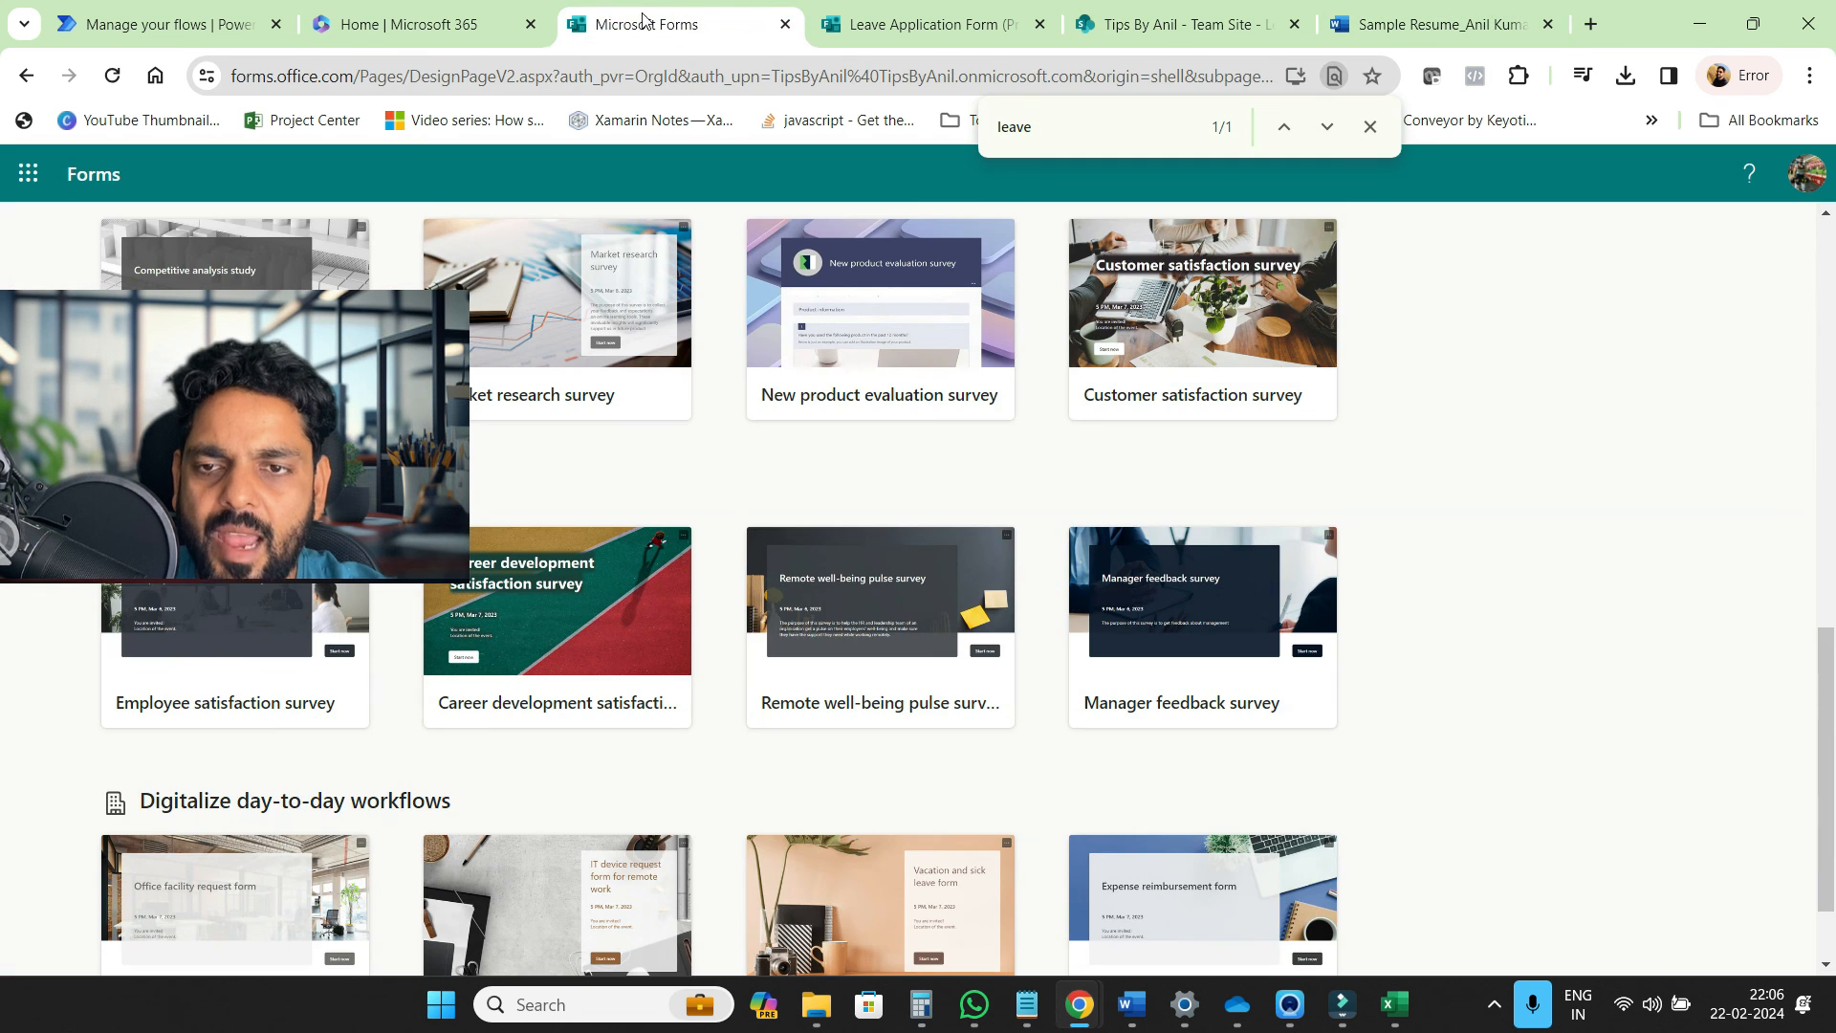
Show the Leave Application Form's Responses tab: 1 response, 00:48 average completion time, Active
left_click(425, 21)
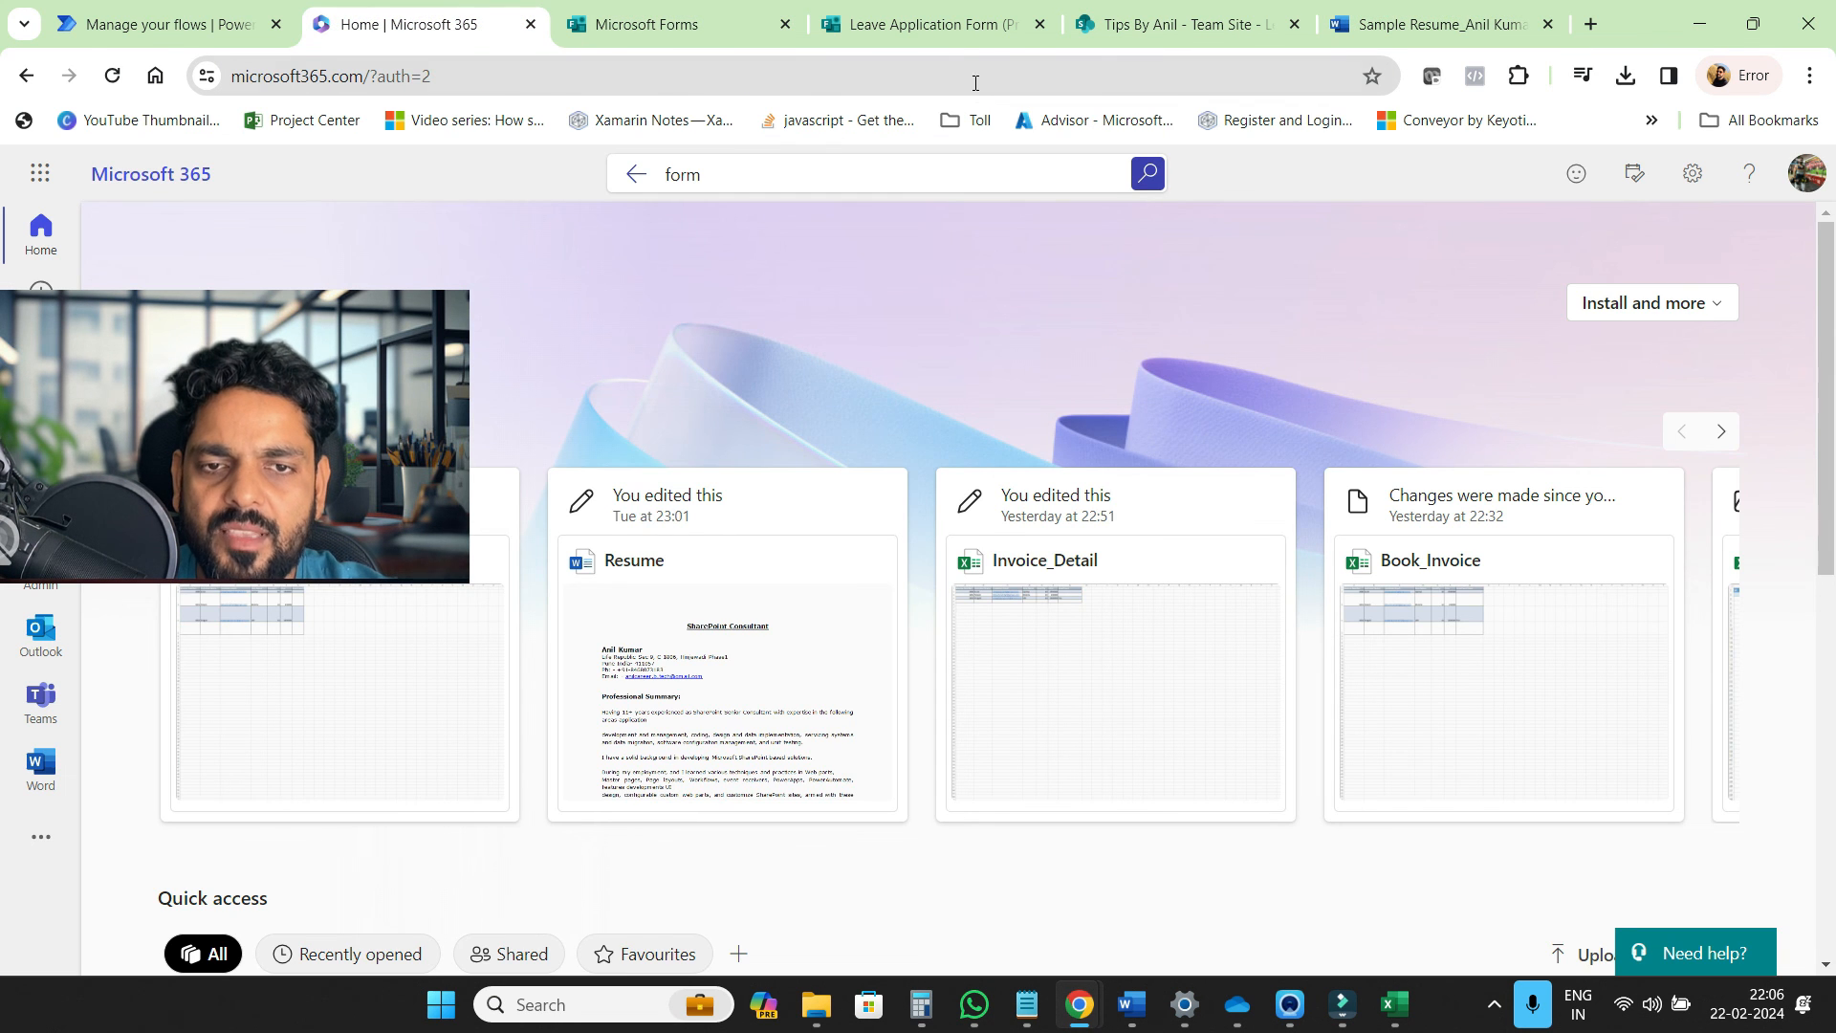
left_click(950, 43)
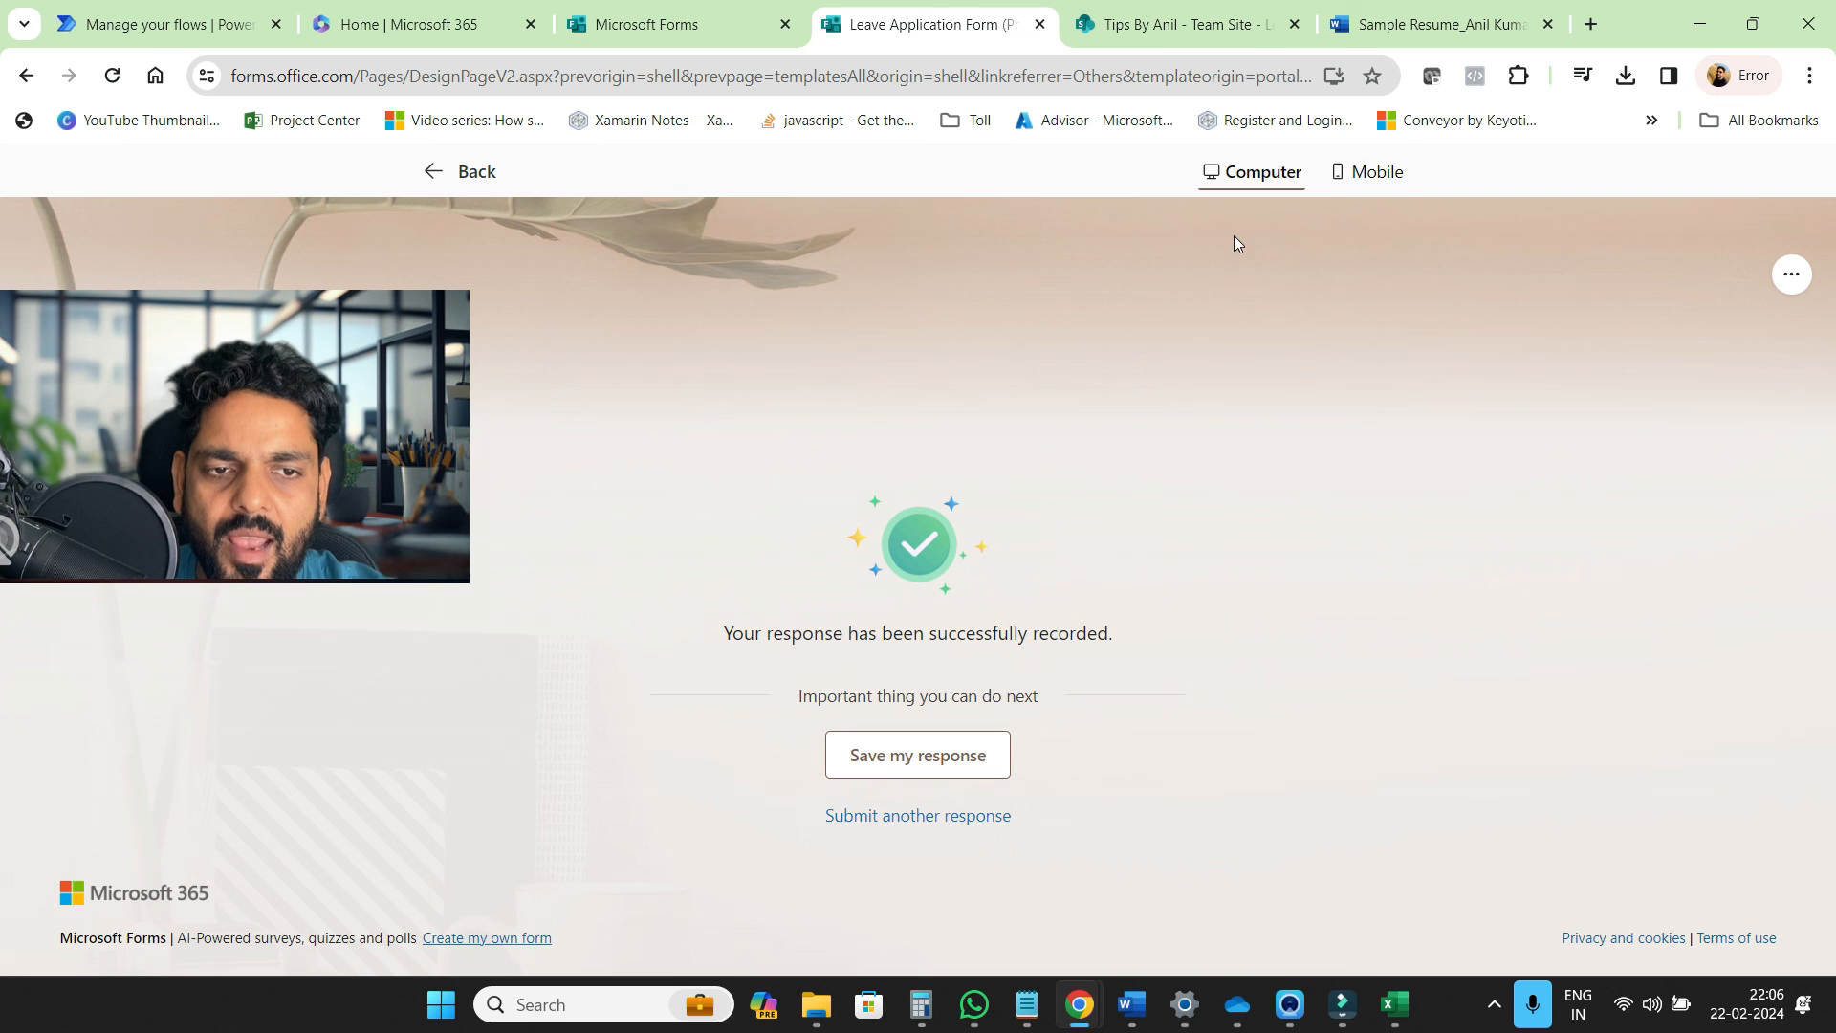
left_click(1367, 171)
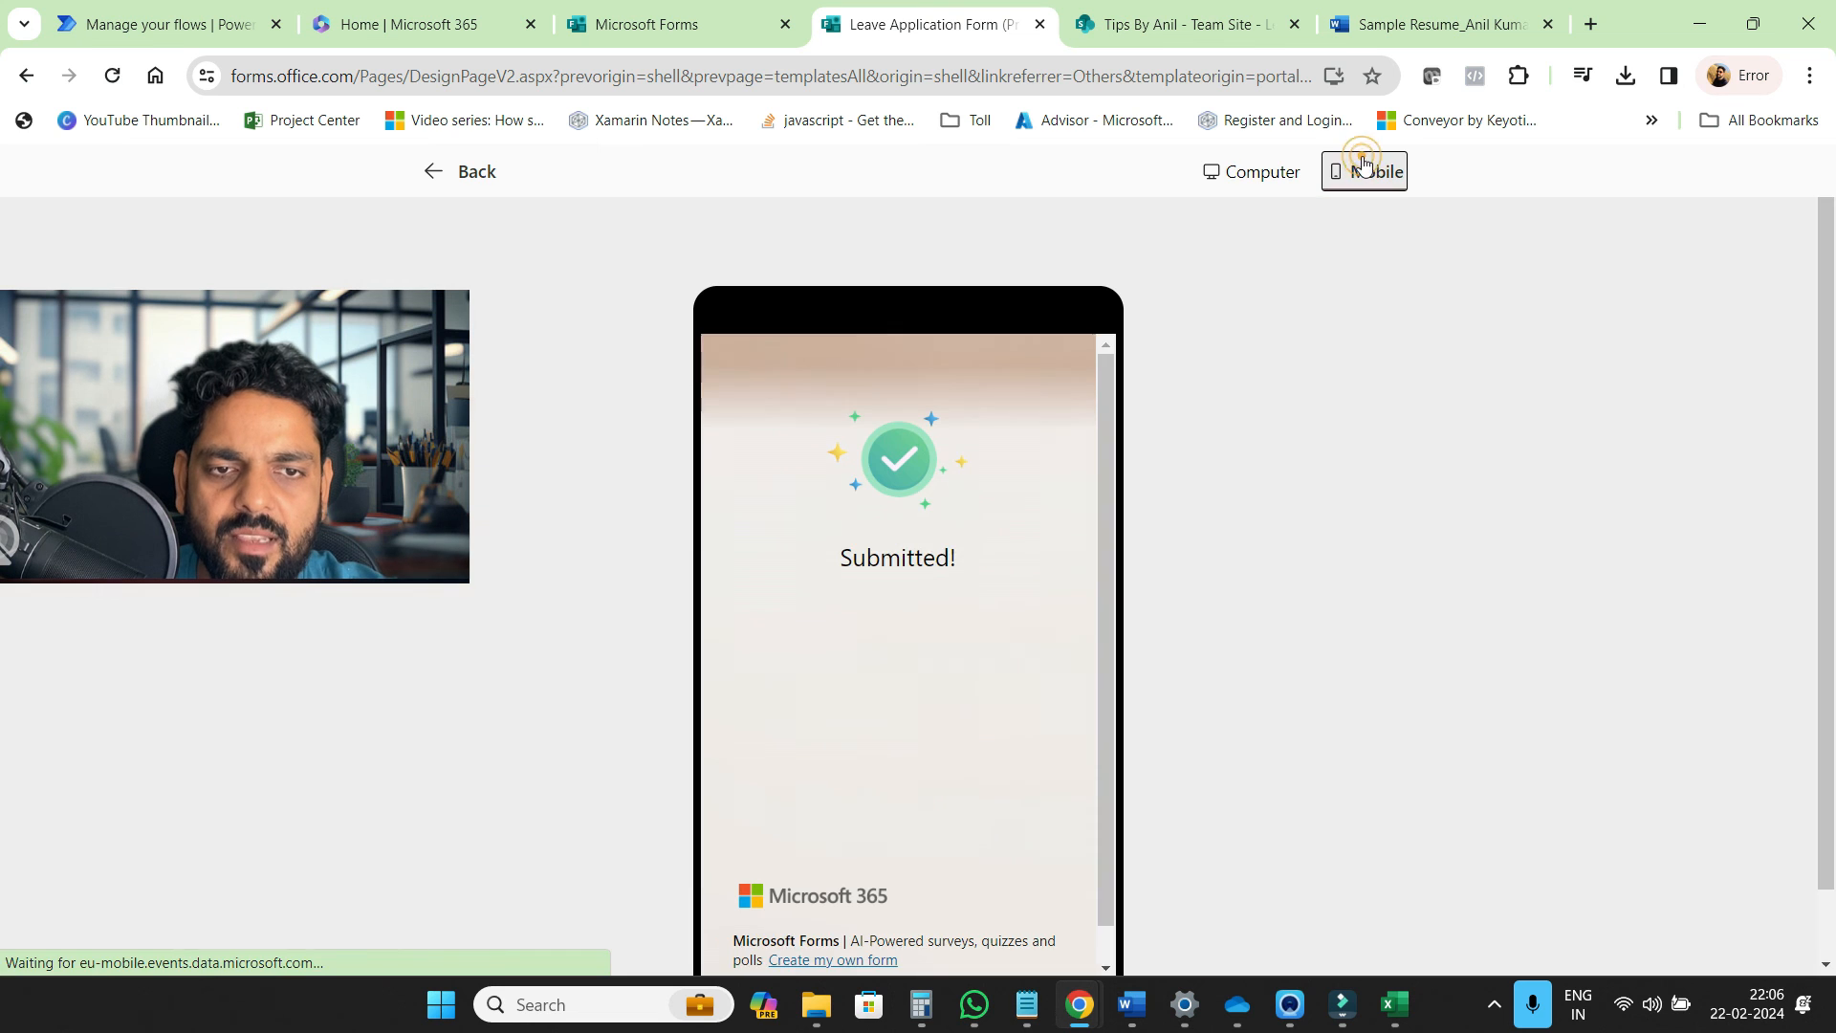
left_click(1120, 29)
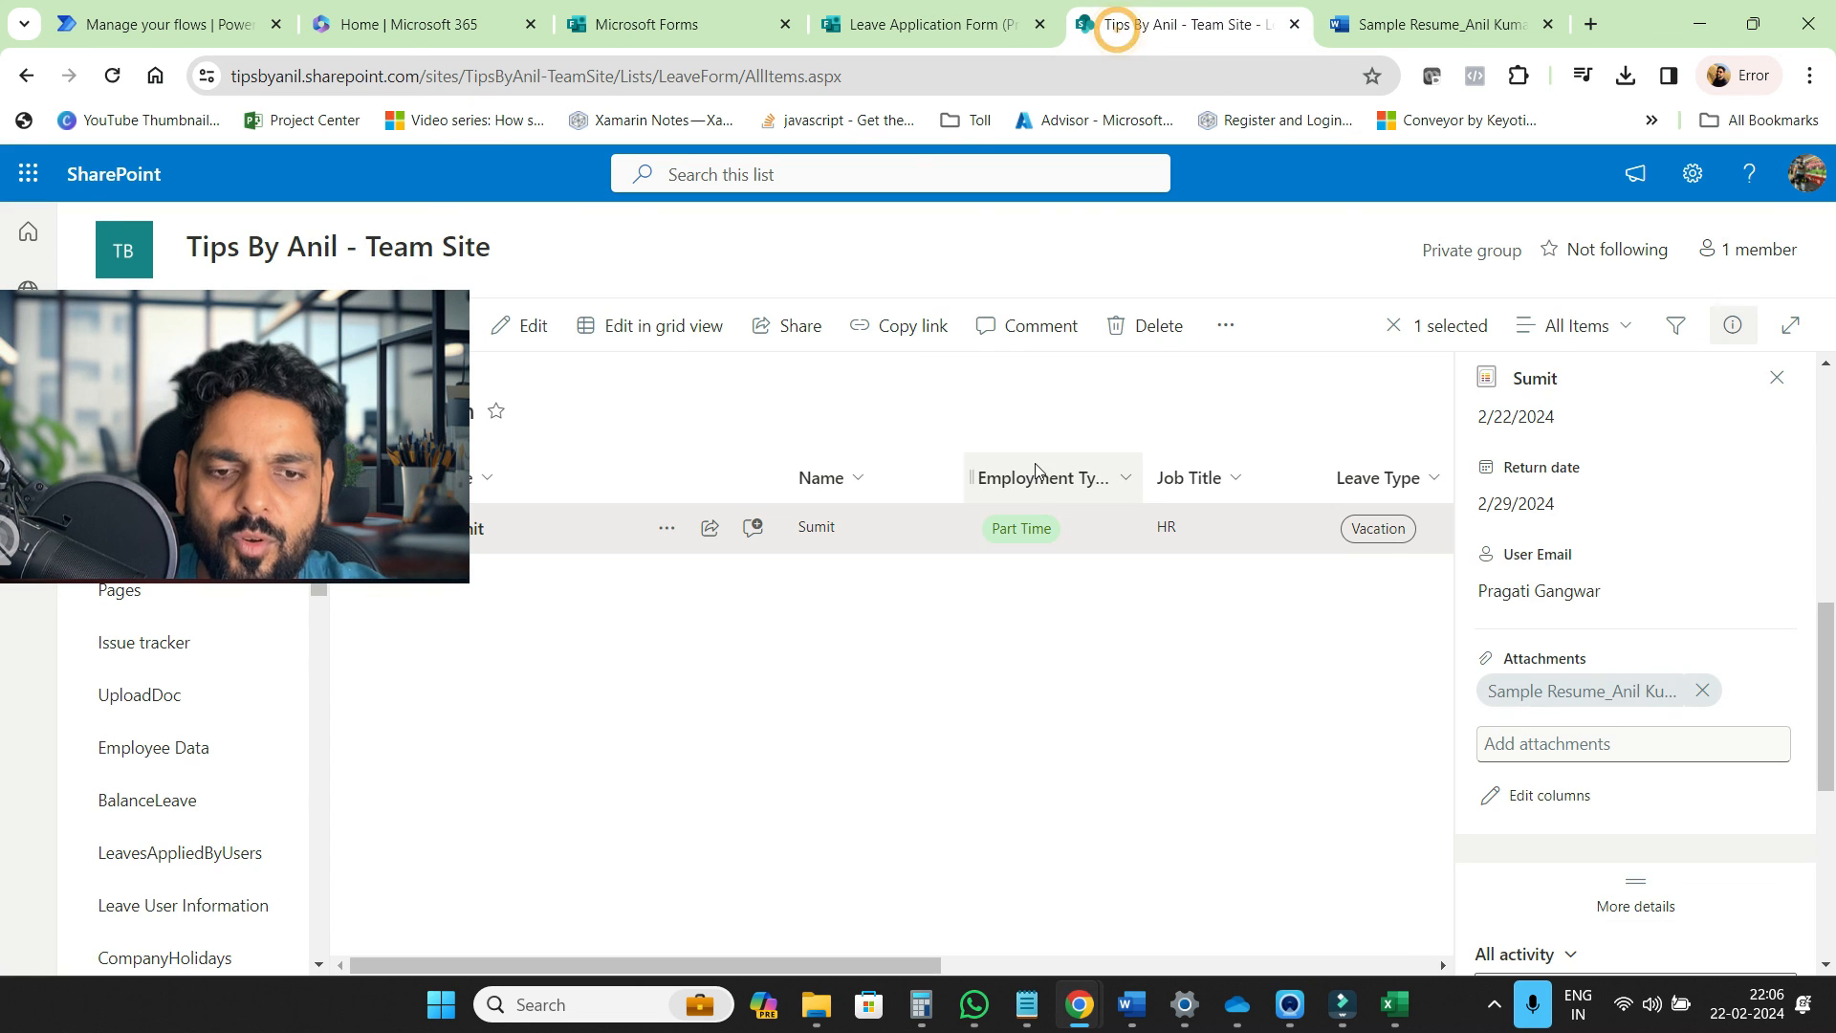
left_click(913, 29)
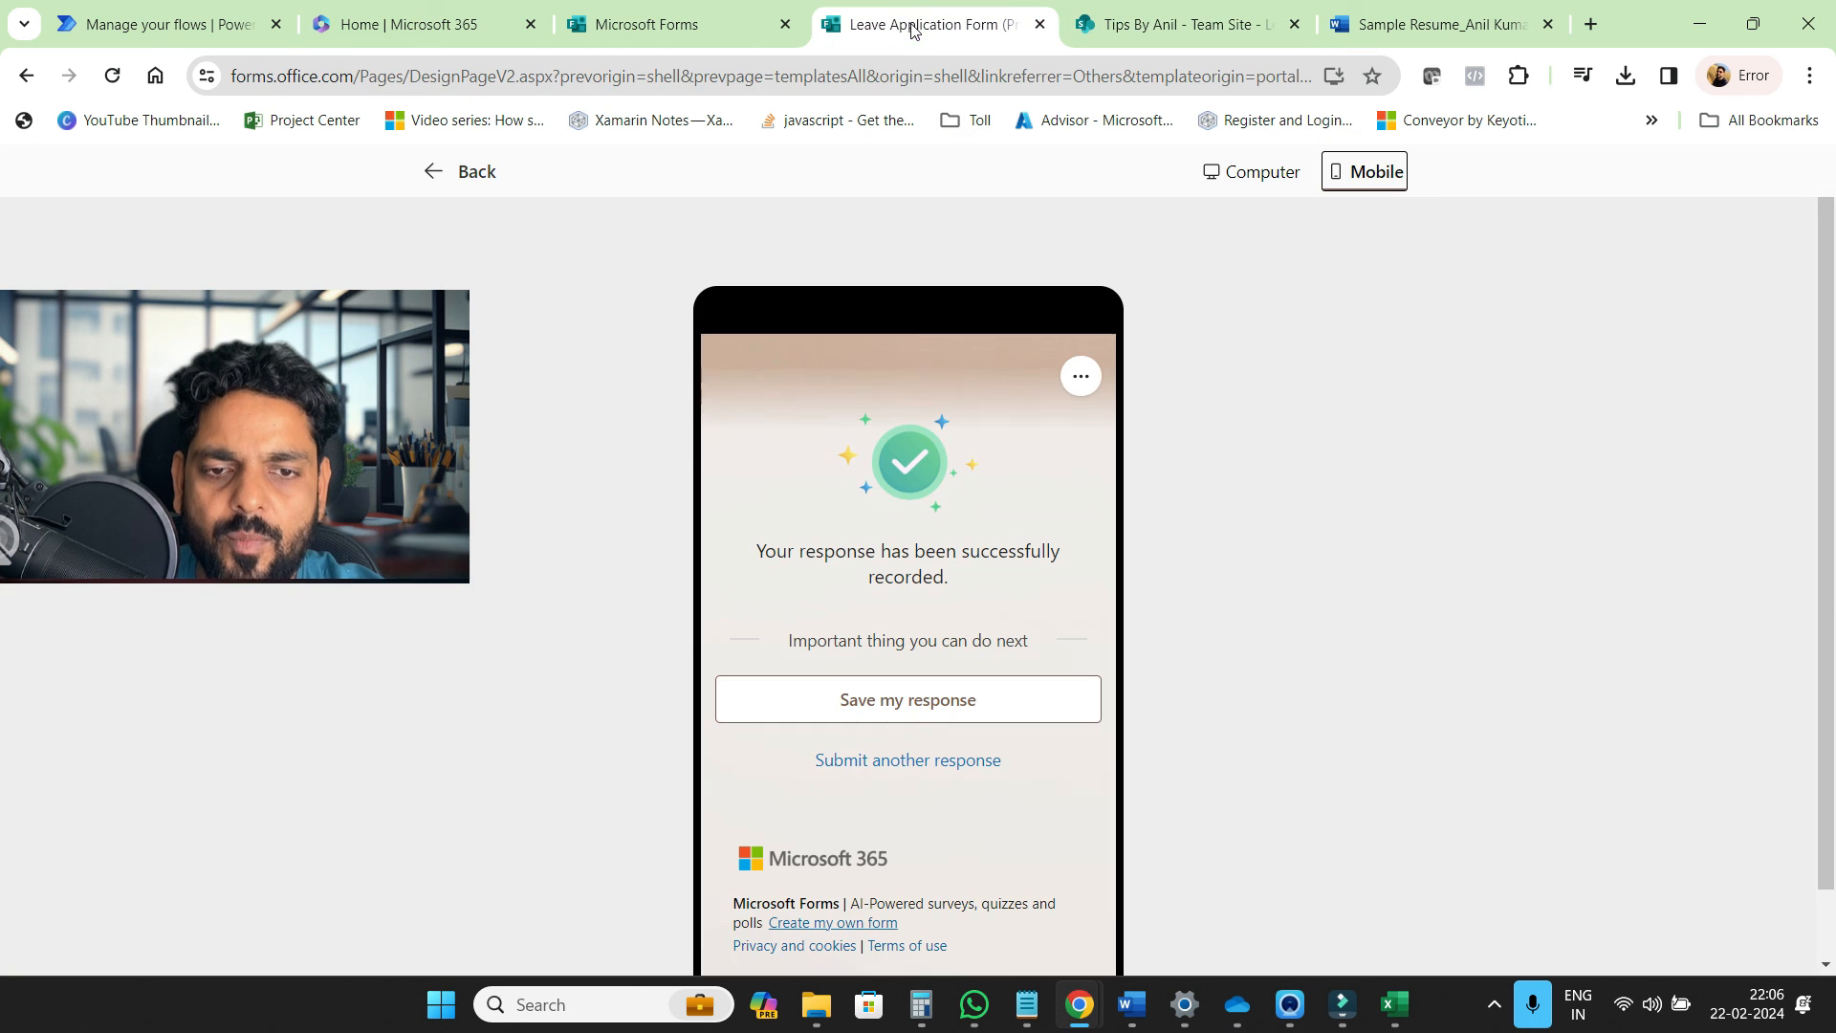
left_click(425, 173)
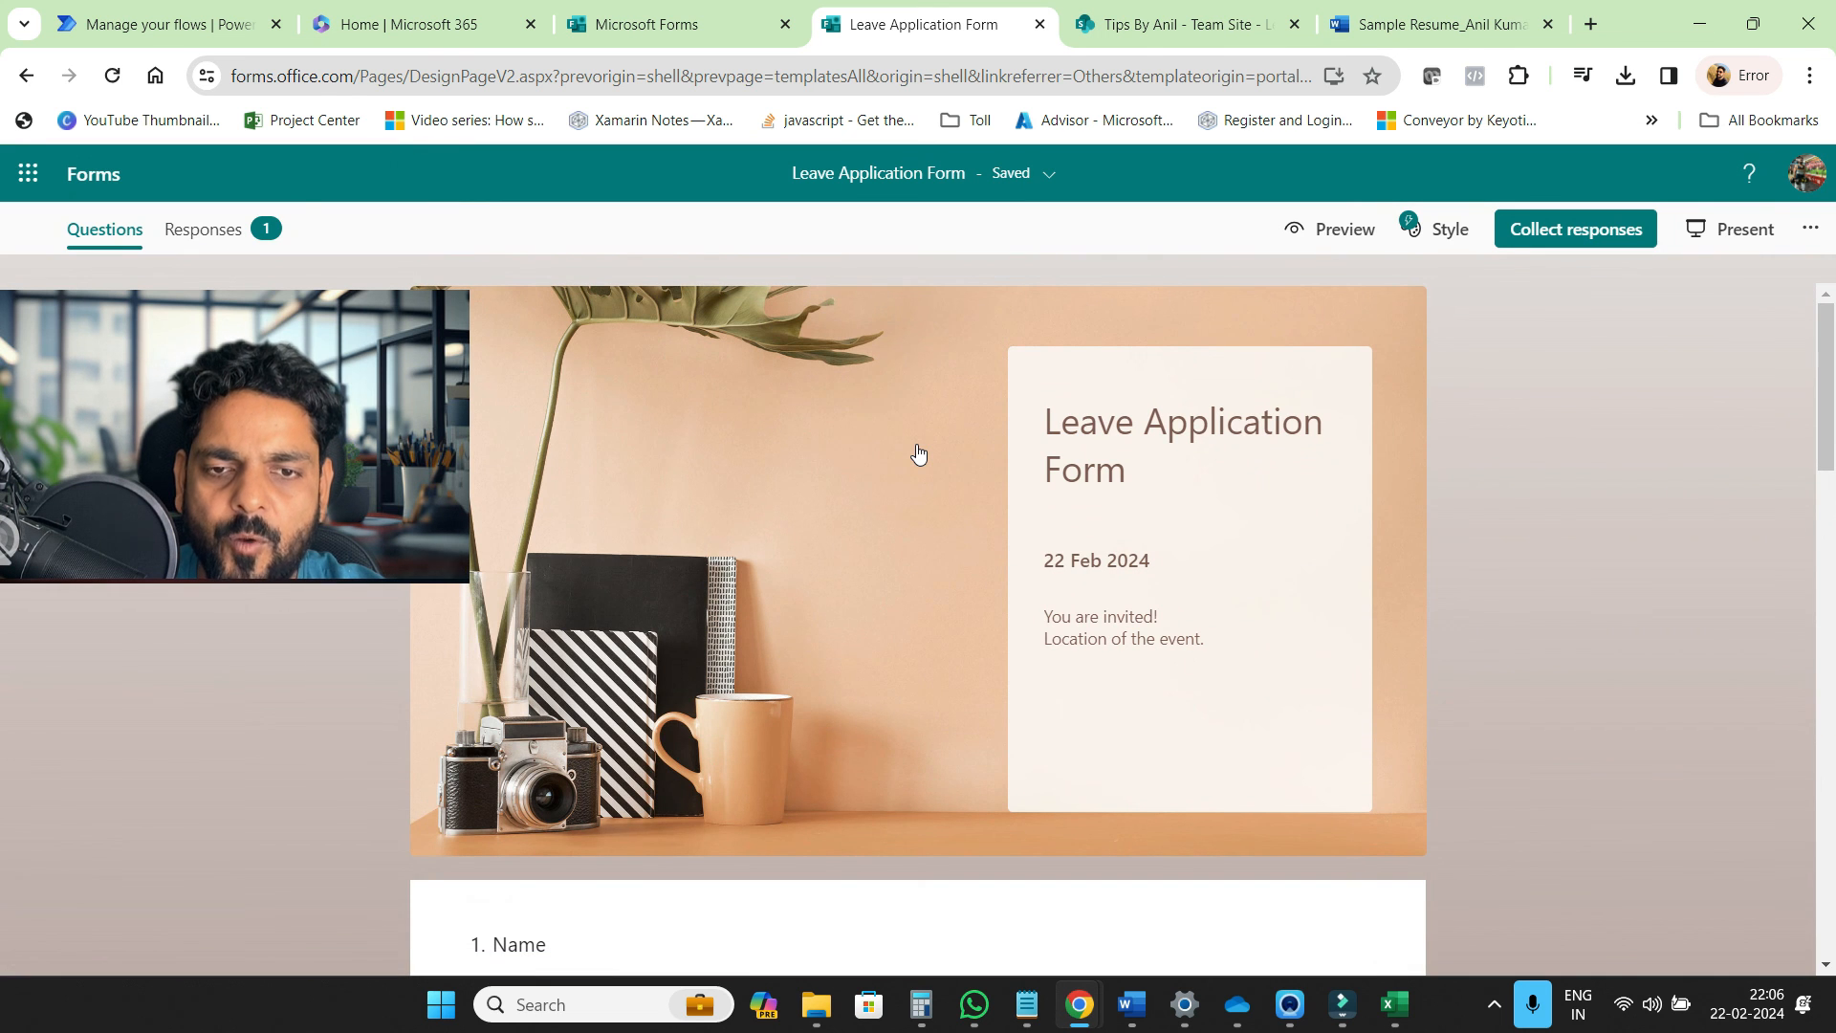
left_click(218, 231)
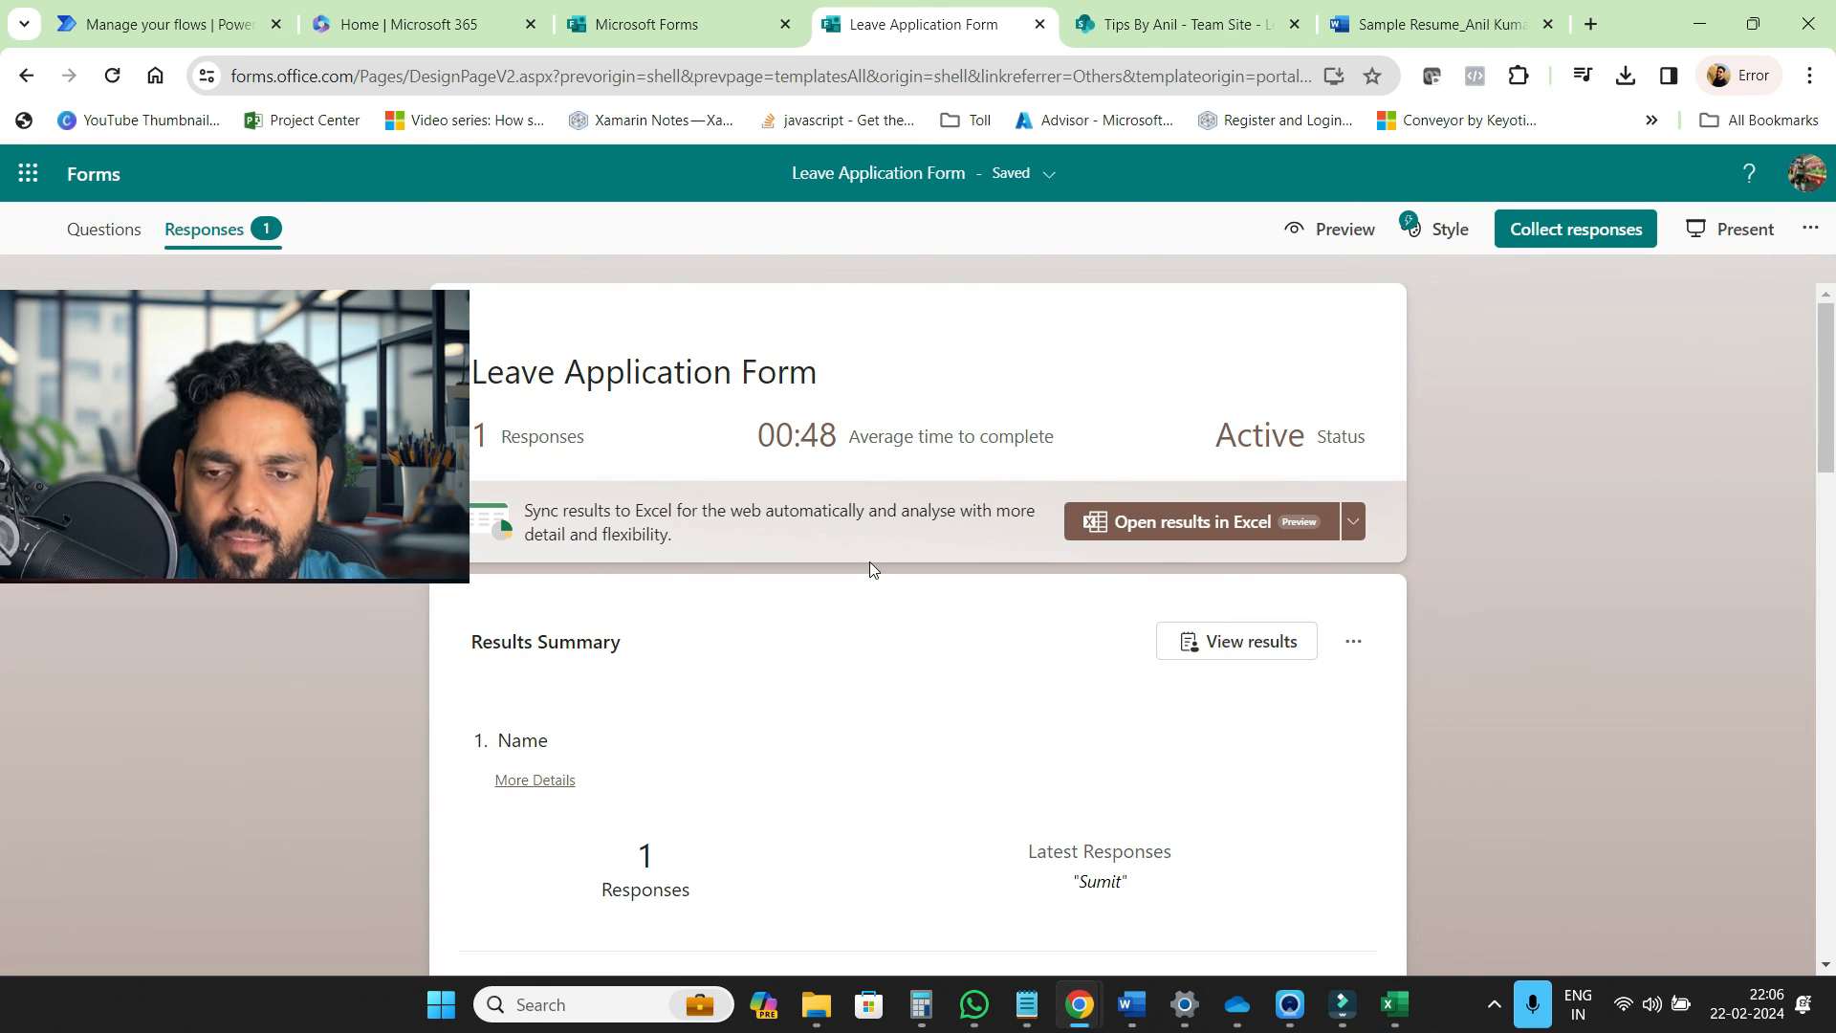